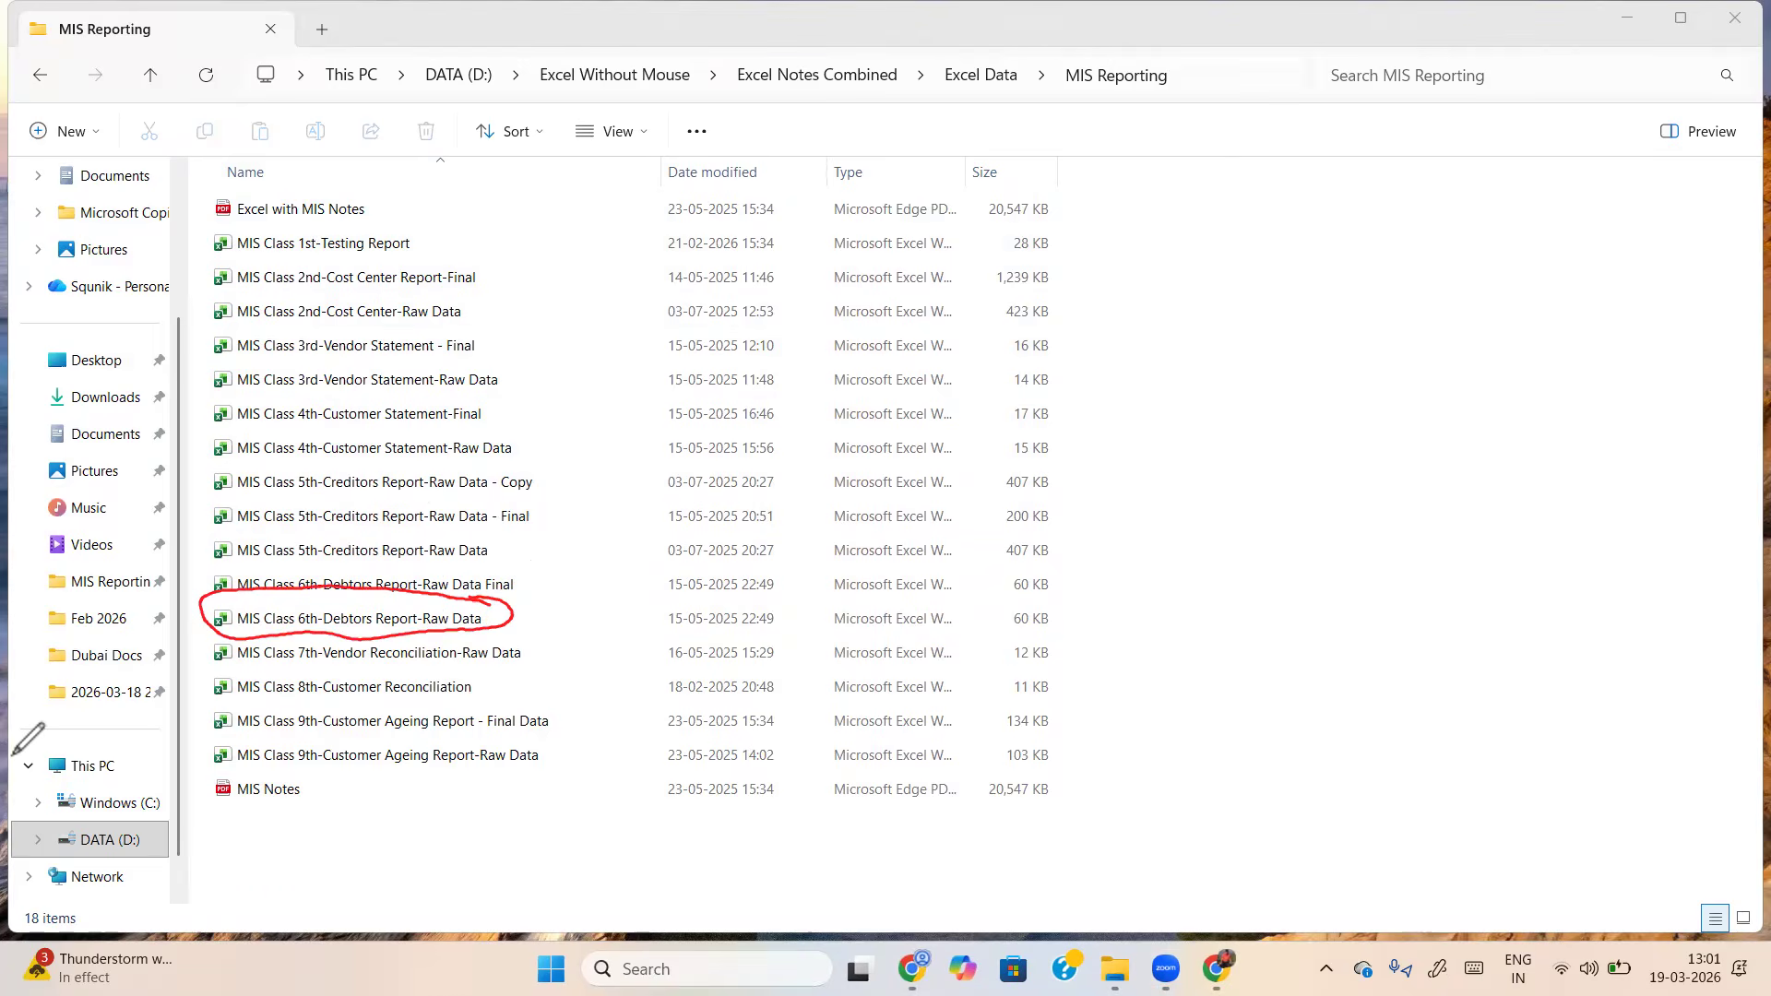
# Open the MIS Class 6th-Debtors Report-Raw Data workbook and go to Sheet1
pyautogui.click(76, 772)
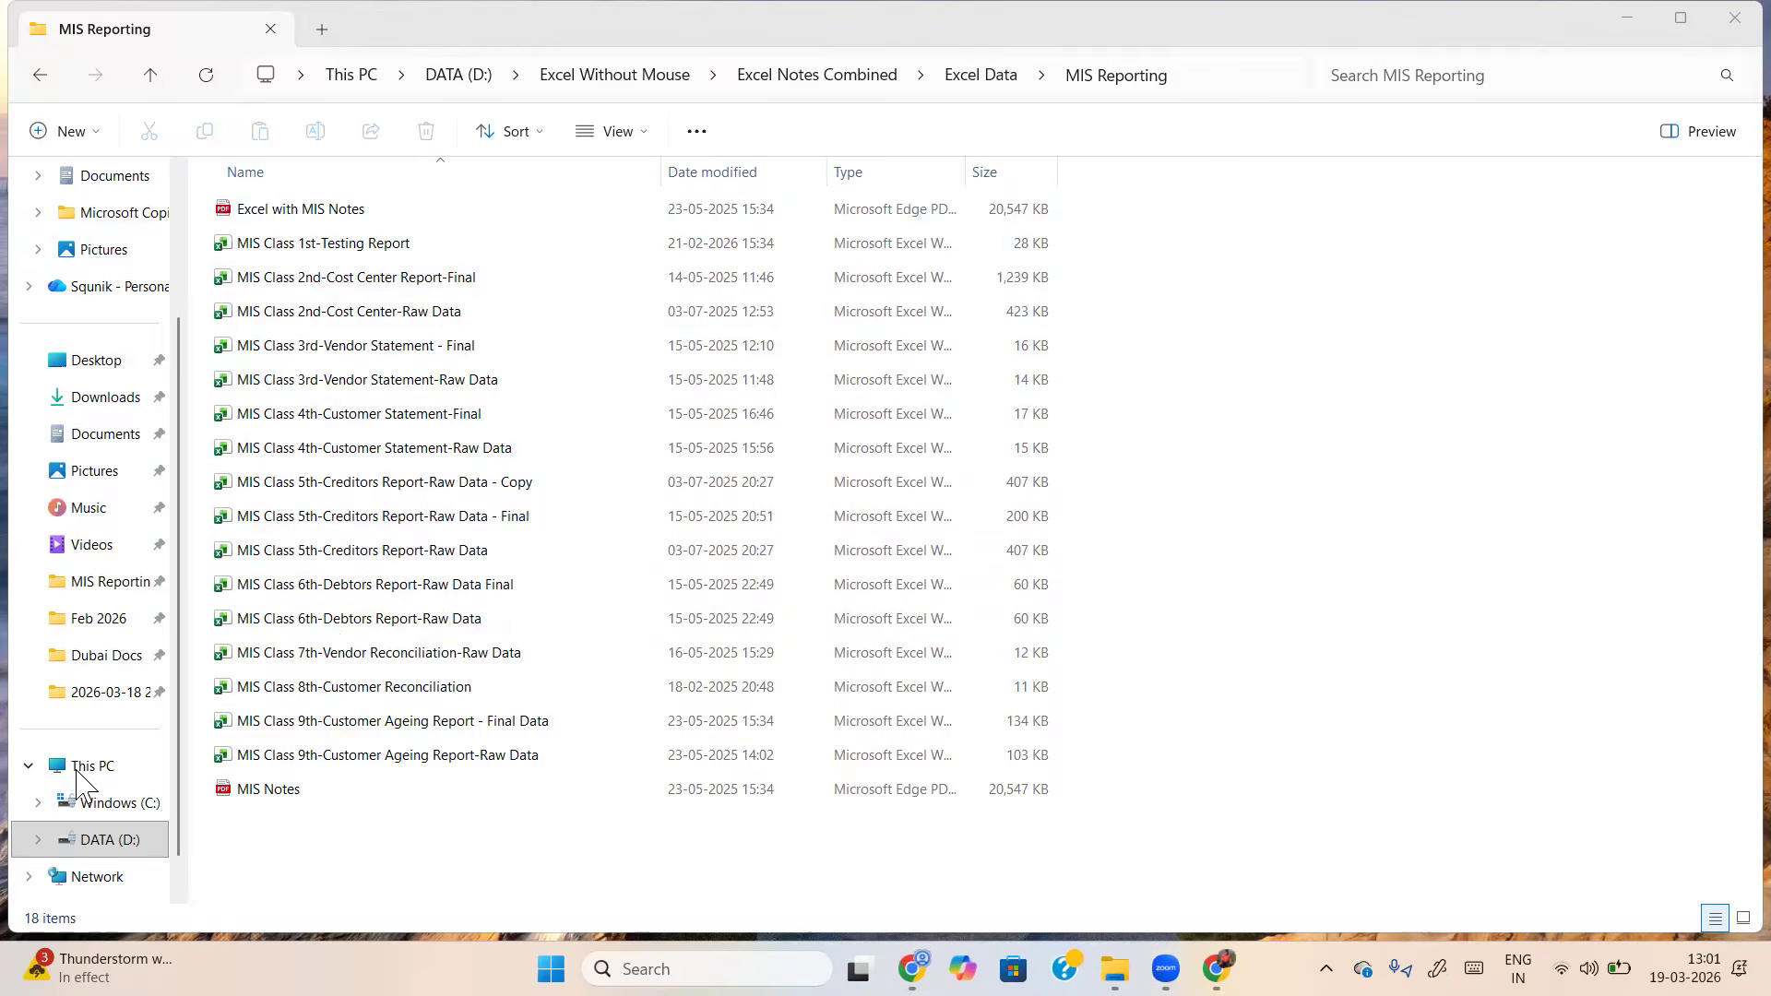
pyautogui.click(360, 620)
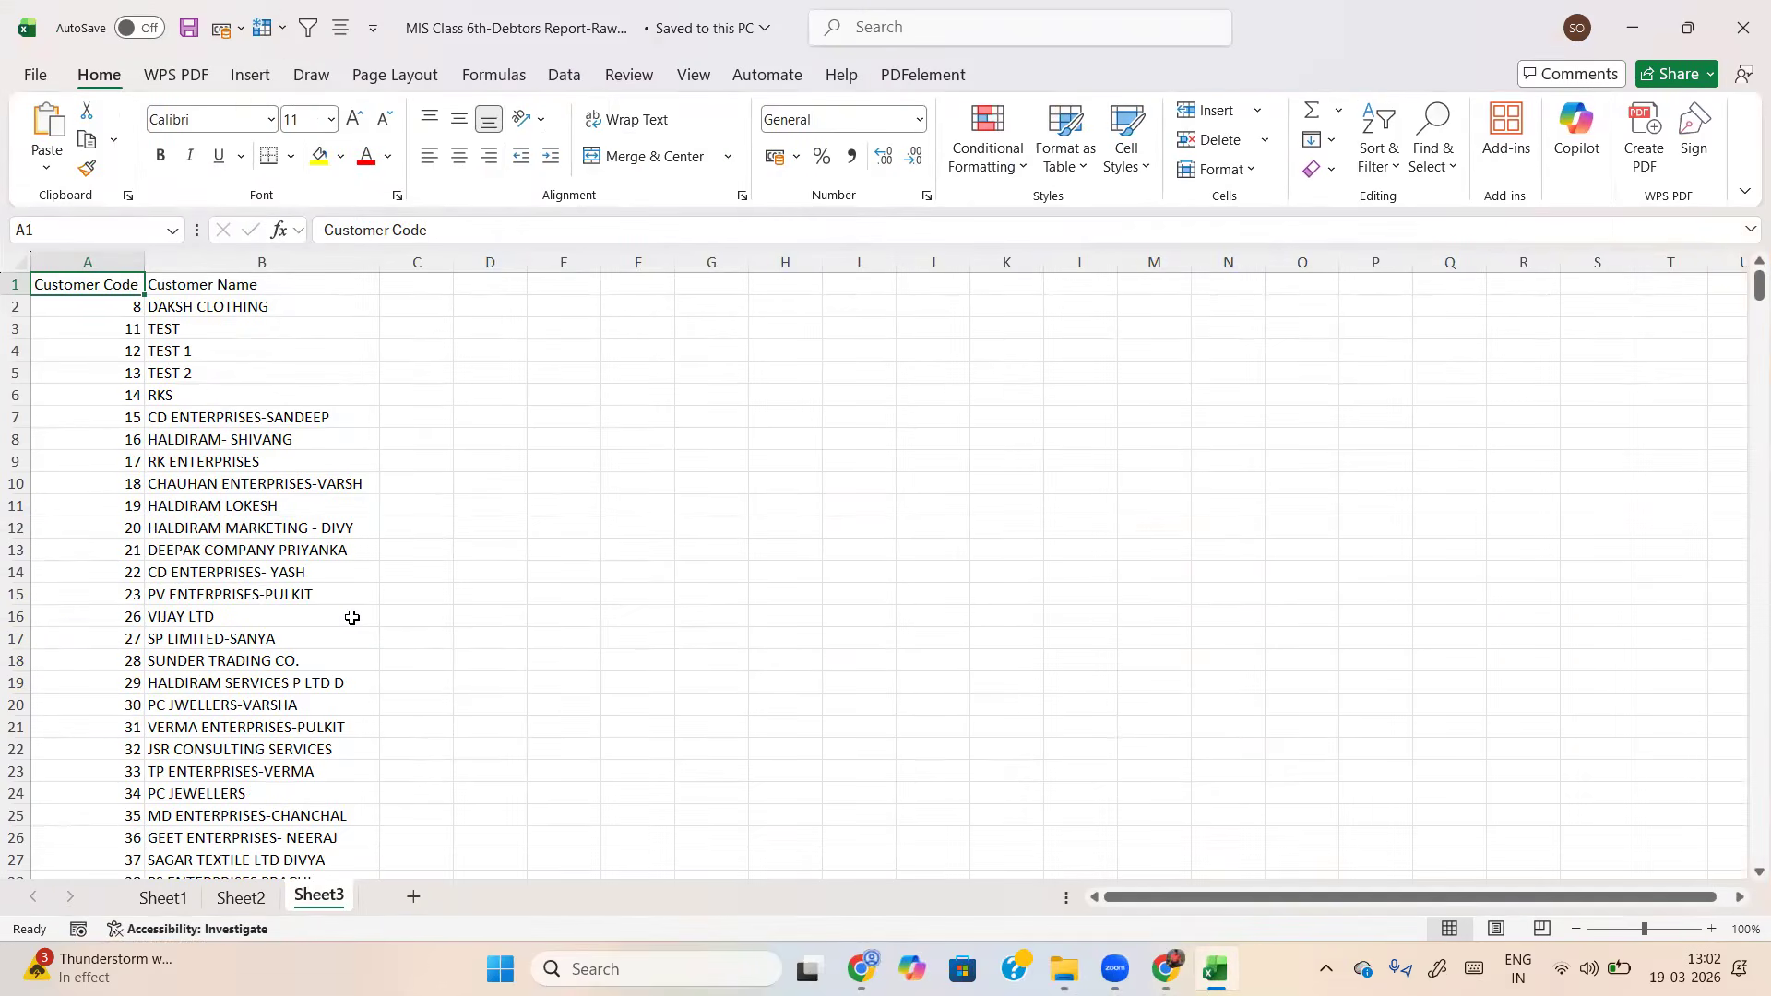
pyautogui.hotkey('ctrl', 'pageup')
pyautogui.hotkey('ctrl', 'pageup')
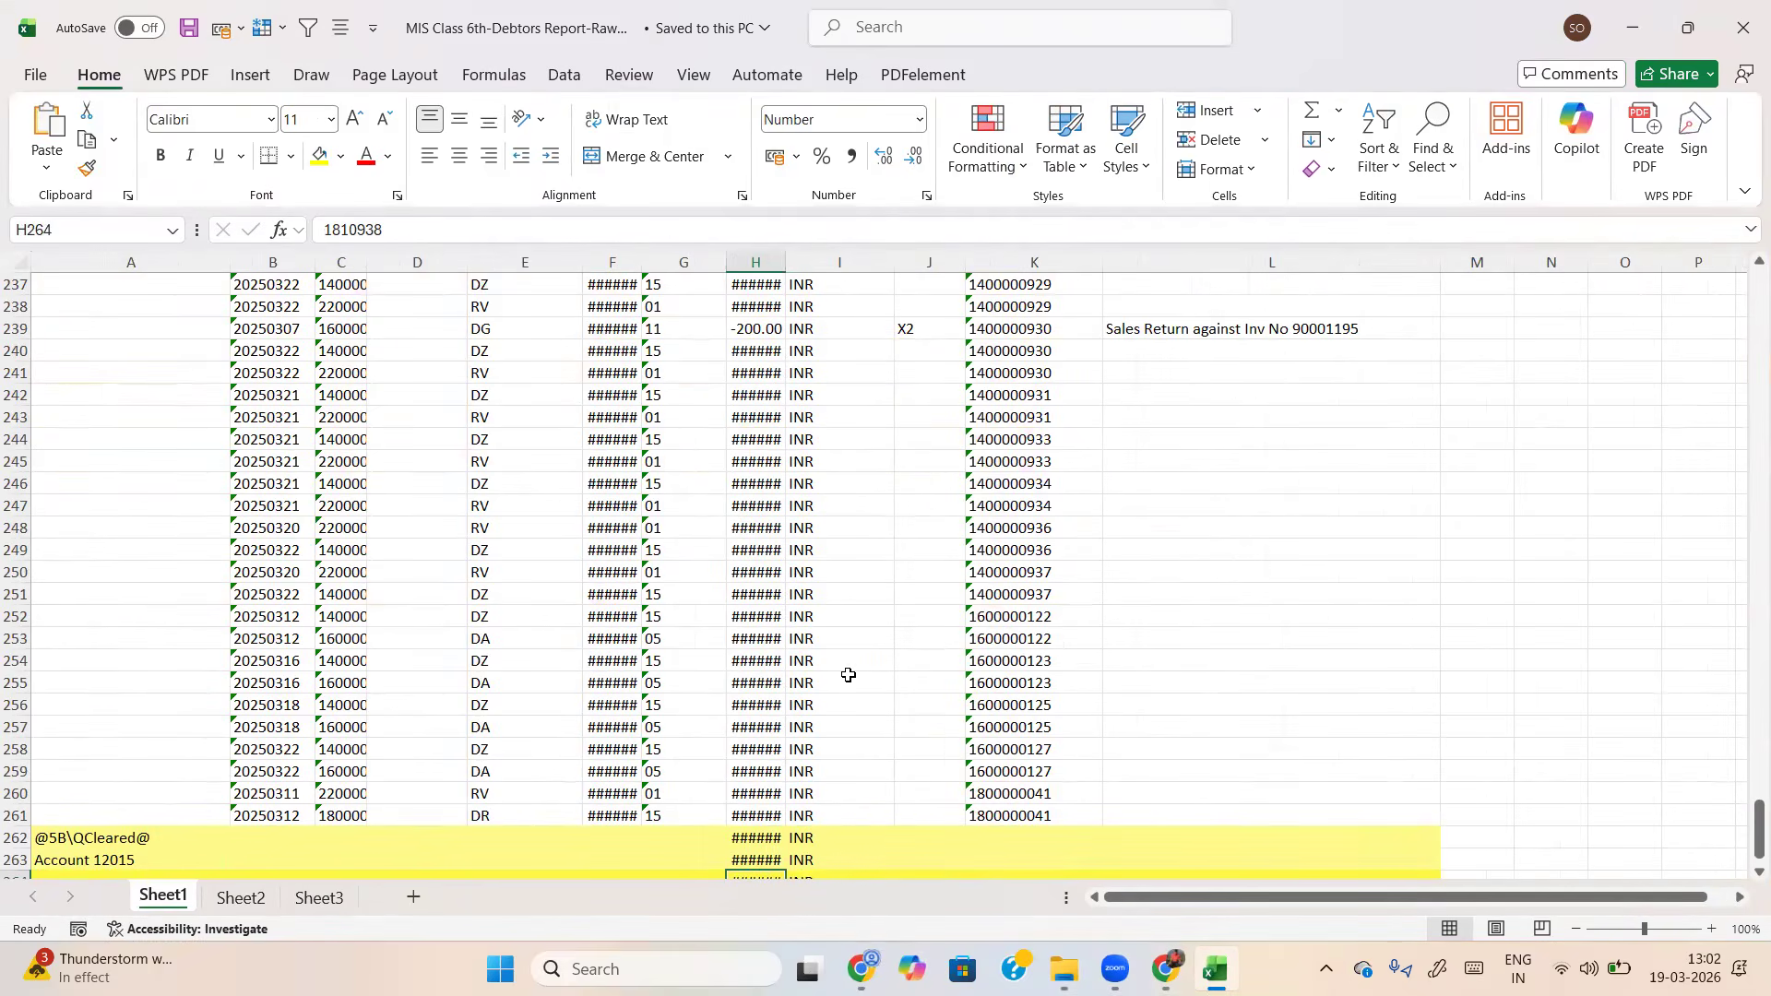
# AutoFit the column widths of the entire data range on Sheet1, from A1 to the last used cell
pyautogui.click(486, 461)
pyautogui.hotkey('ctrl', 'Home')
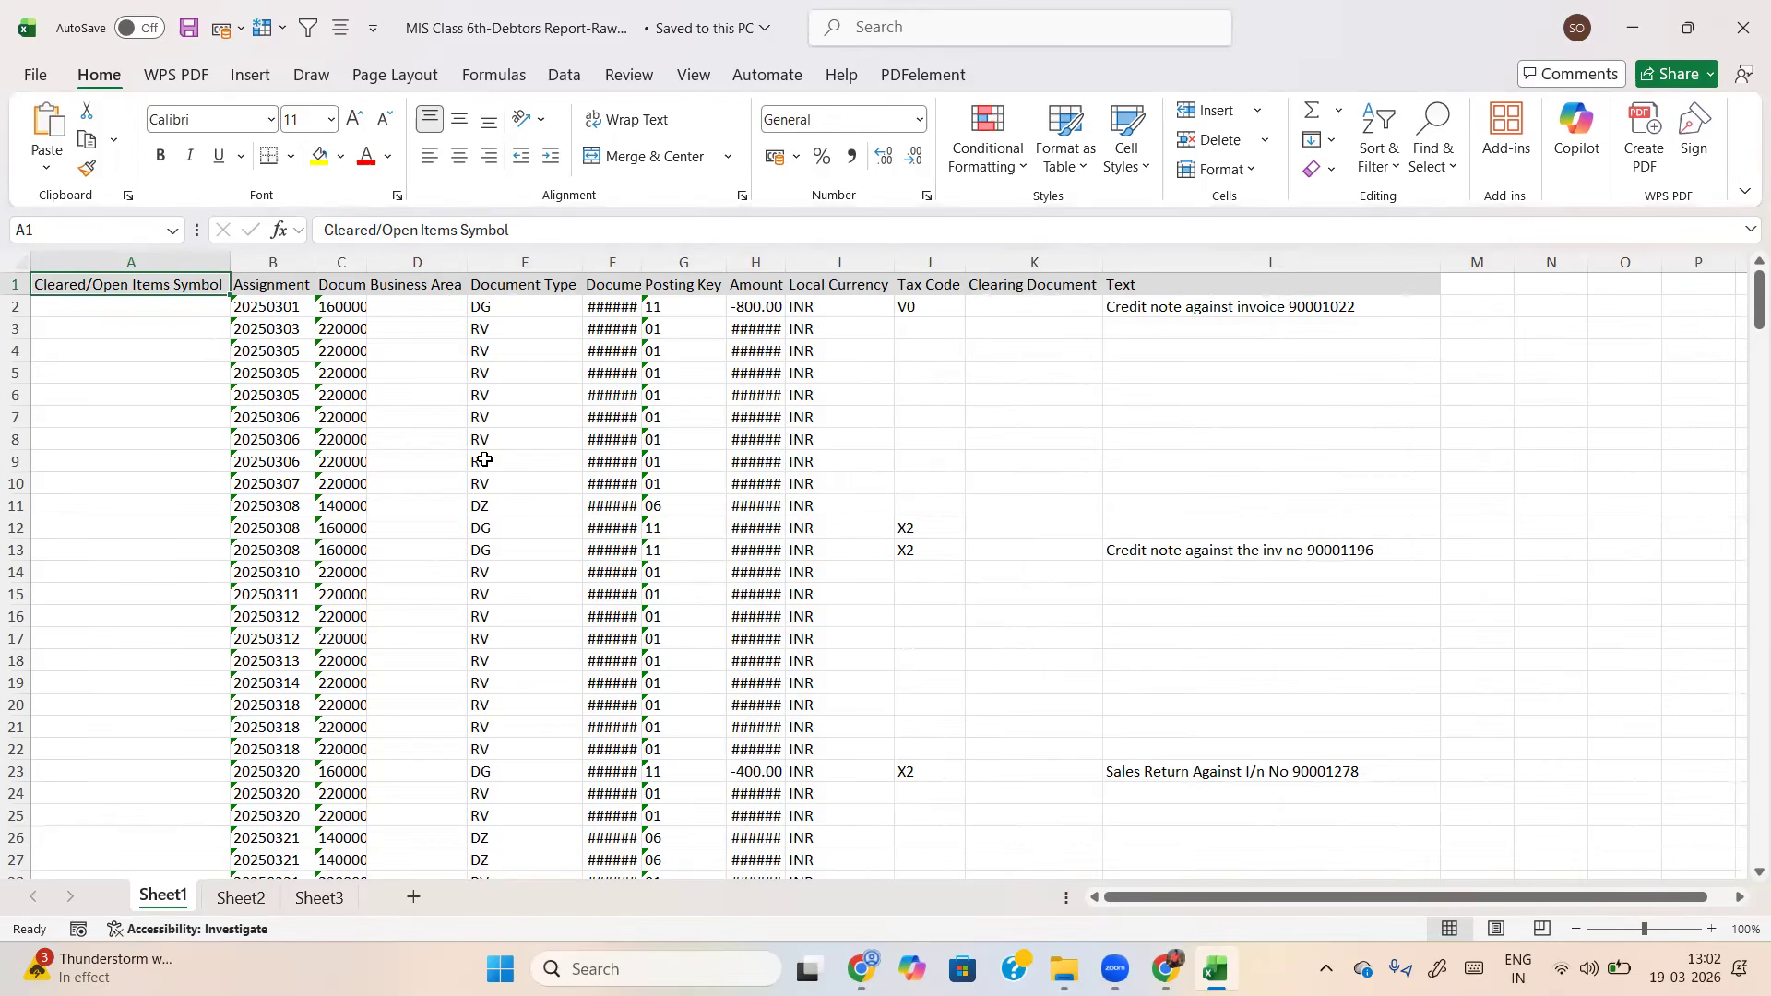
pyautogui.hotkey('ctrl', 'shift', 'End')
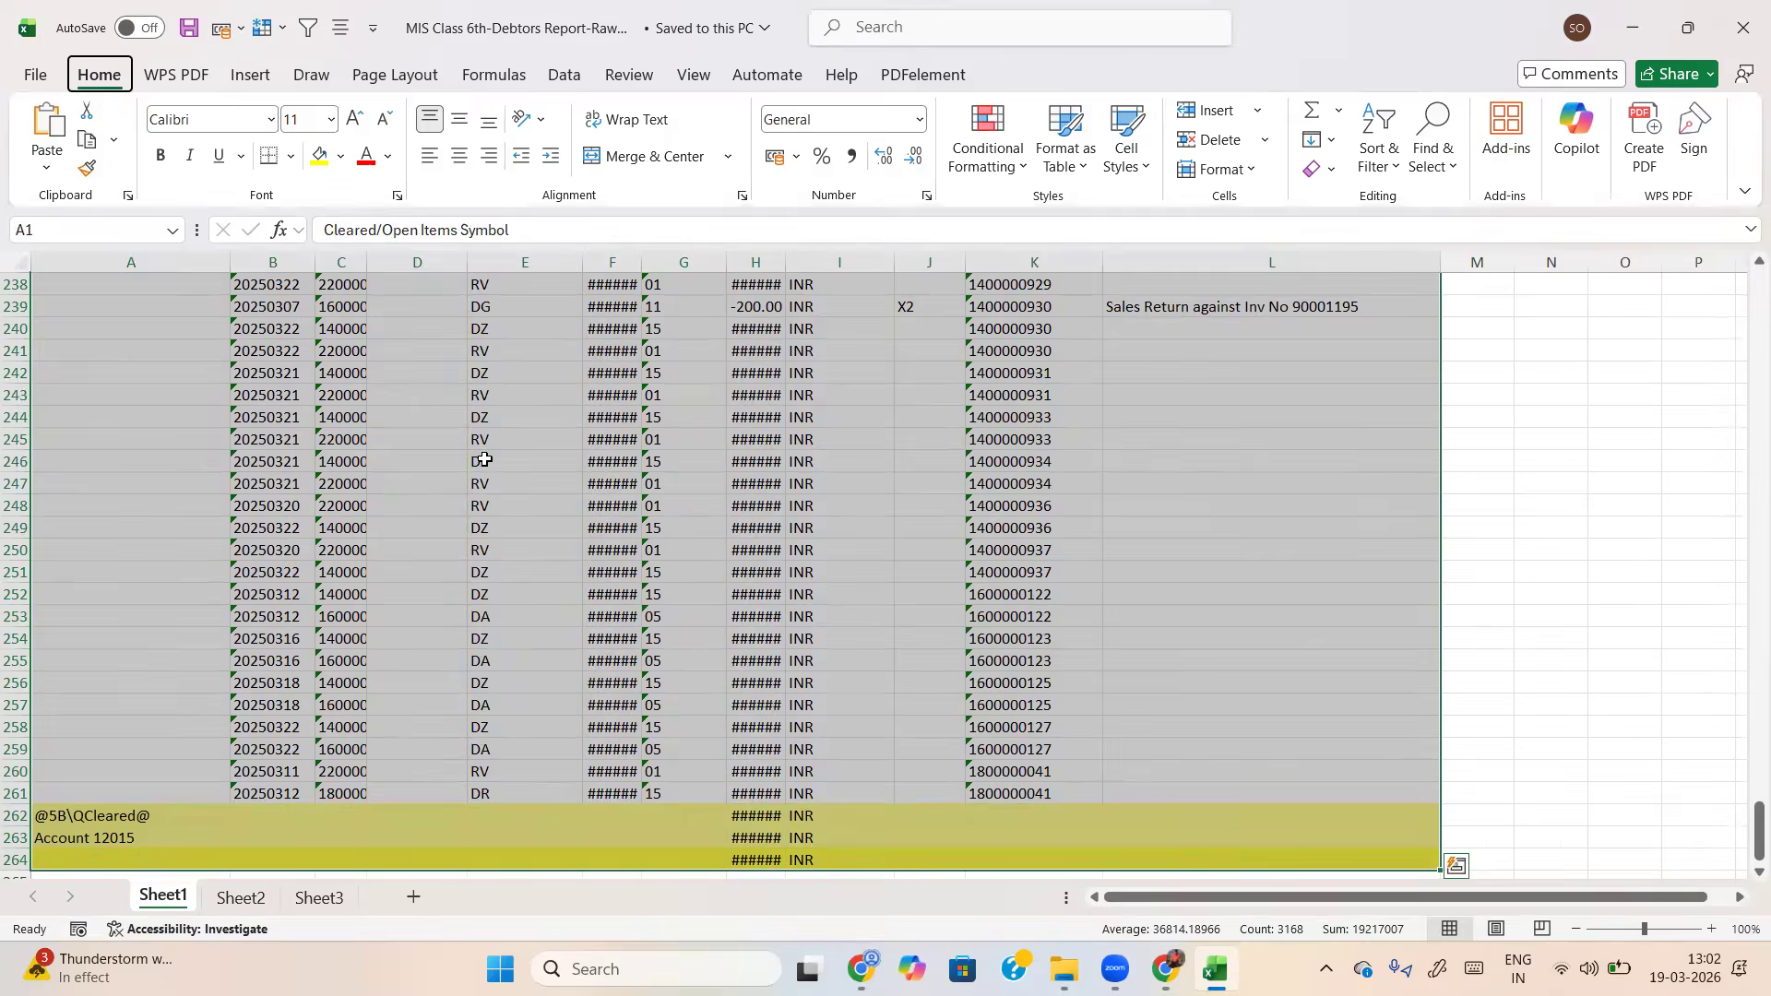
pyautogui.hotkey('alt', 'h')
pyautogui.press('o')
pyautogui.press('i')
# Set the zoom of Sheet1 to 120%
pyautogui.press('Right')
pyautogui.press('Right')
pyautogui.press('Right')
pyautogui.press('Right')
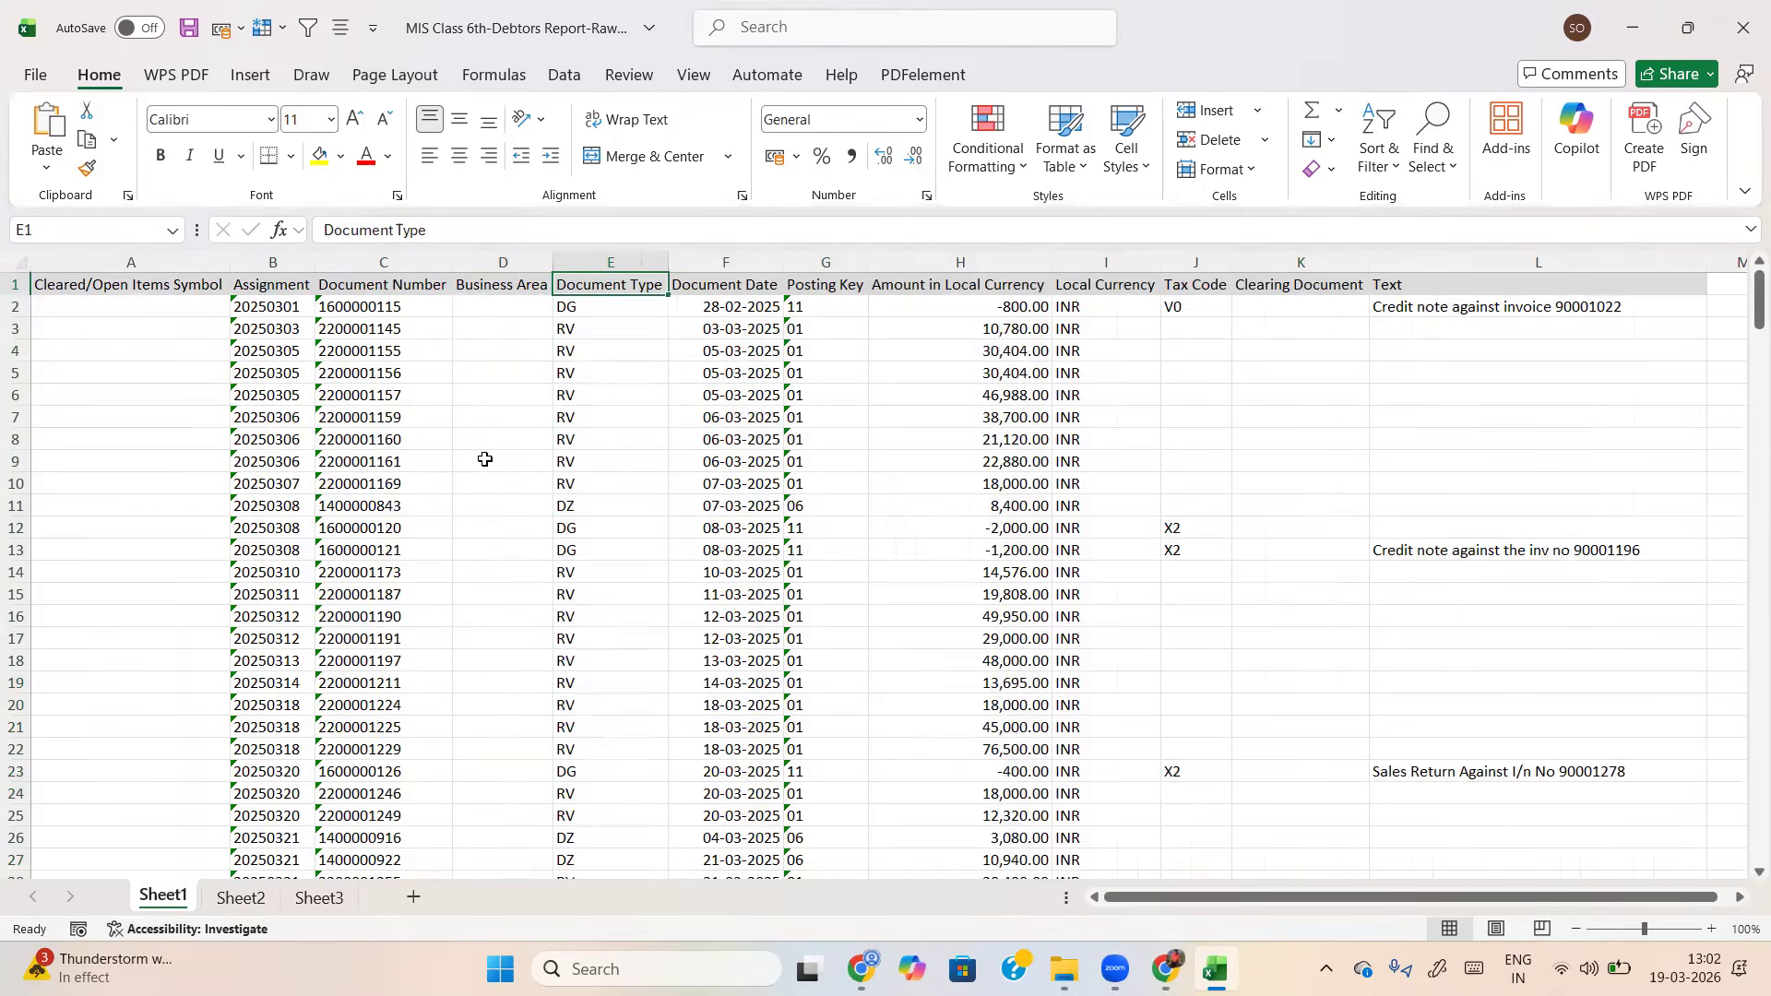
pyautogui.hotkey('alt', 'w')
pyautogui.write('q120')
pyautogui.press('Return')
# Check the account total at the end of the Amount in Local Currency column on Sheet1
pyautogui.press('Right')
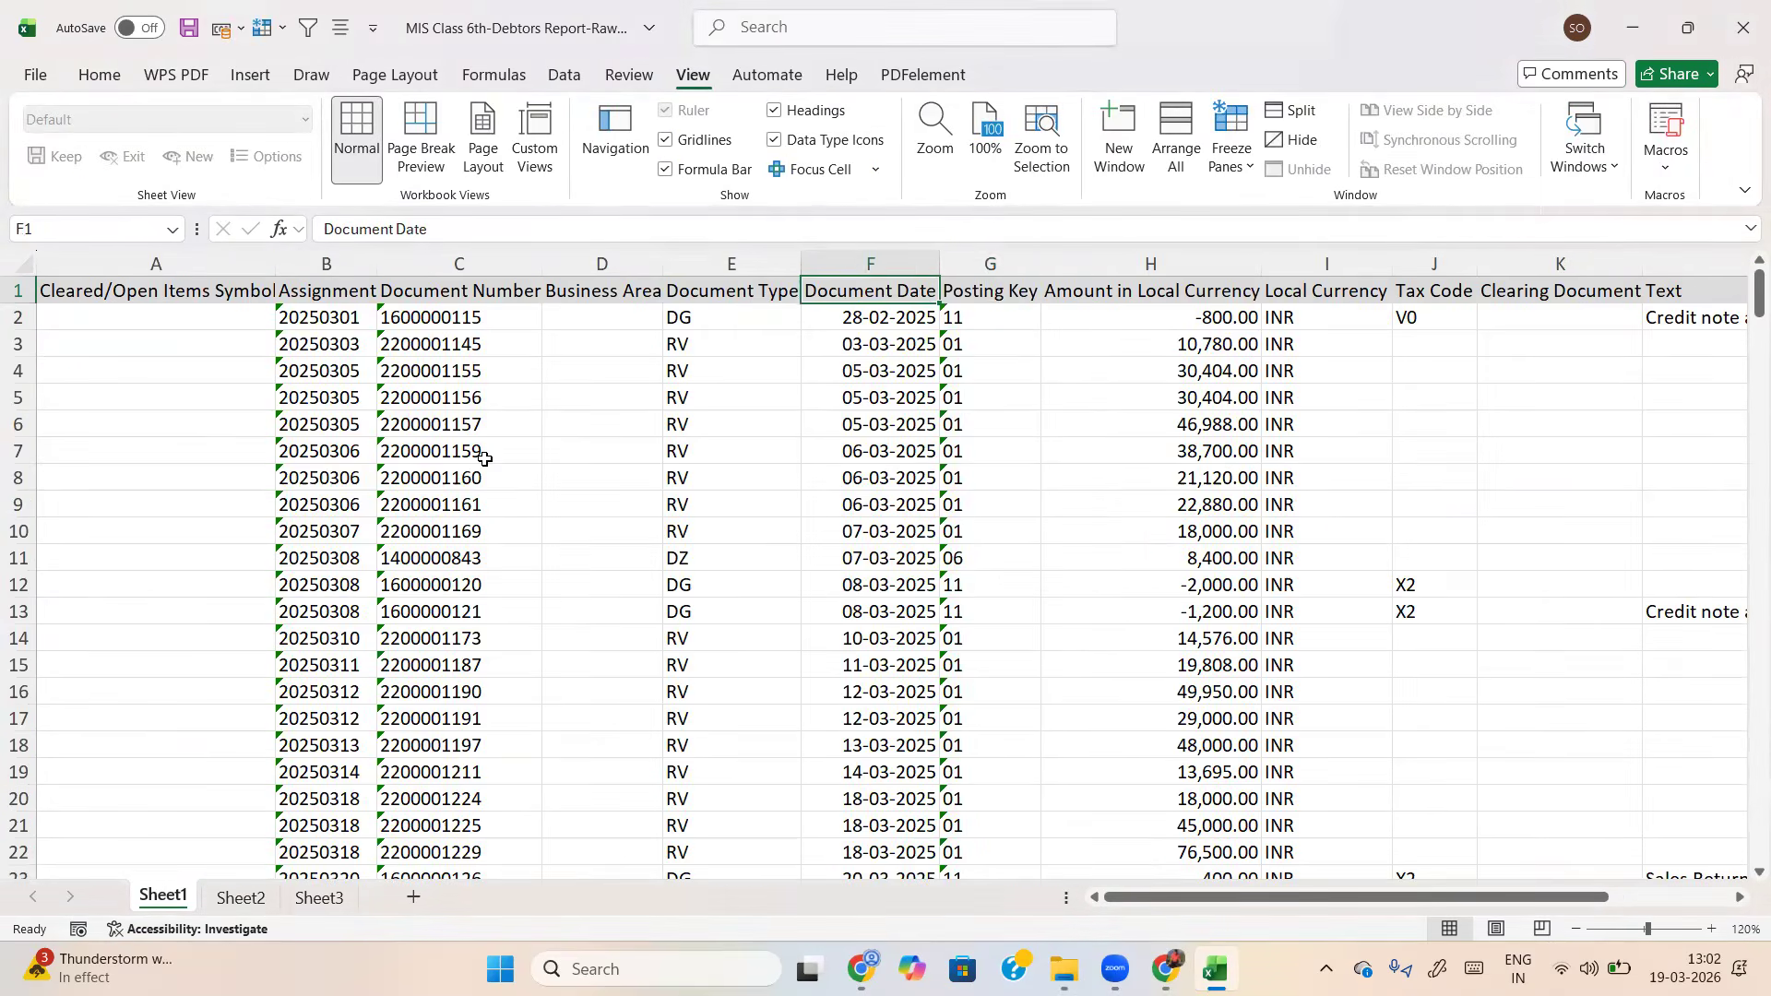
pyautogui.press('Right')
pyautogui.press('Right')
pyautogui.press('Down')
pyautogui.hotkey('ctrl', 'Down')
pyautogui.press('Up')
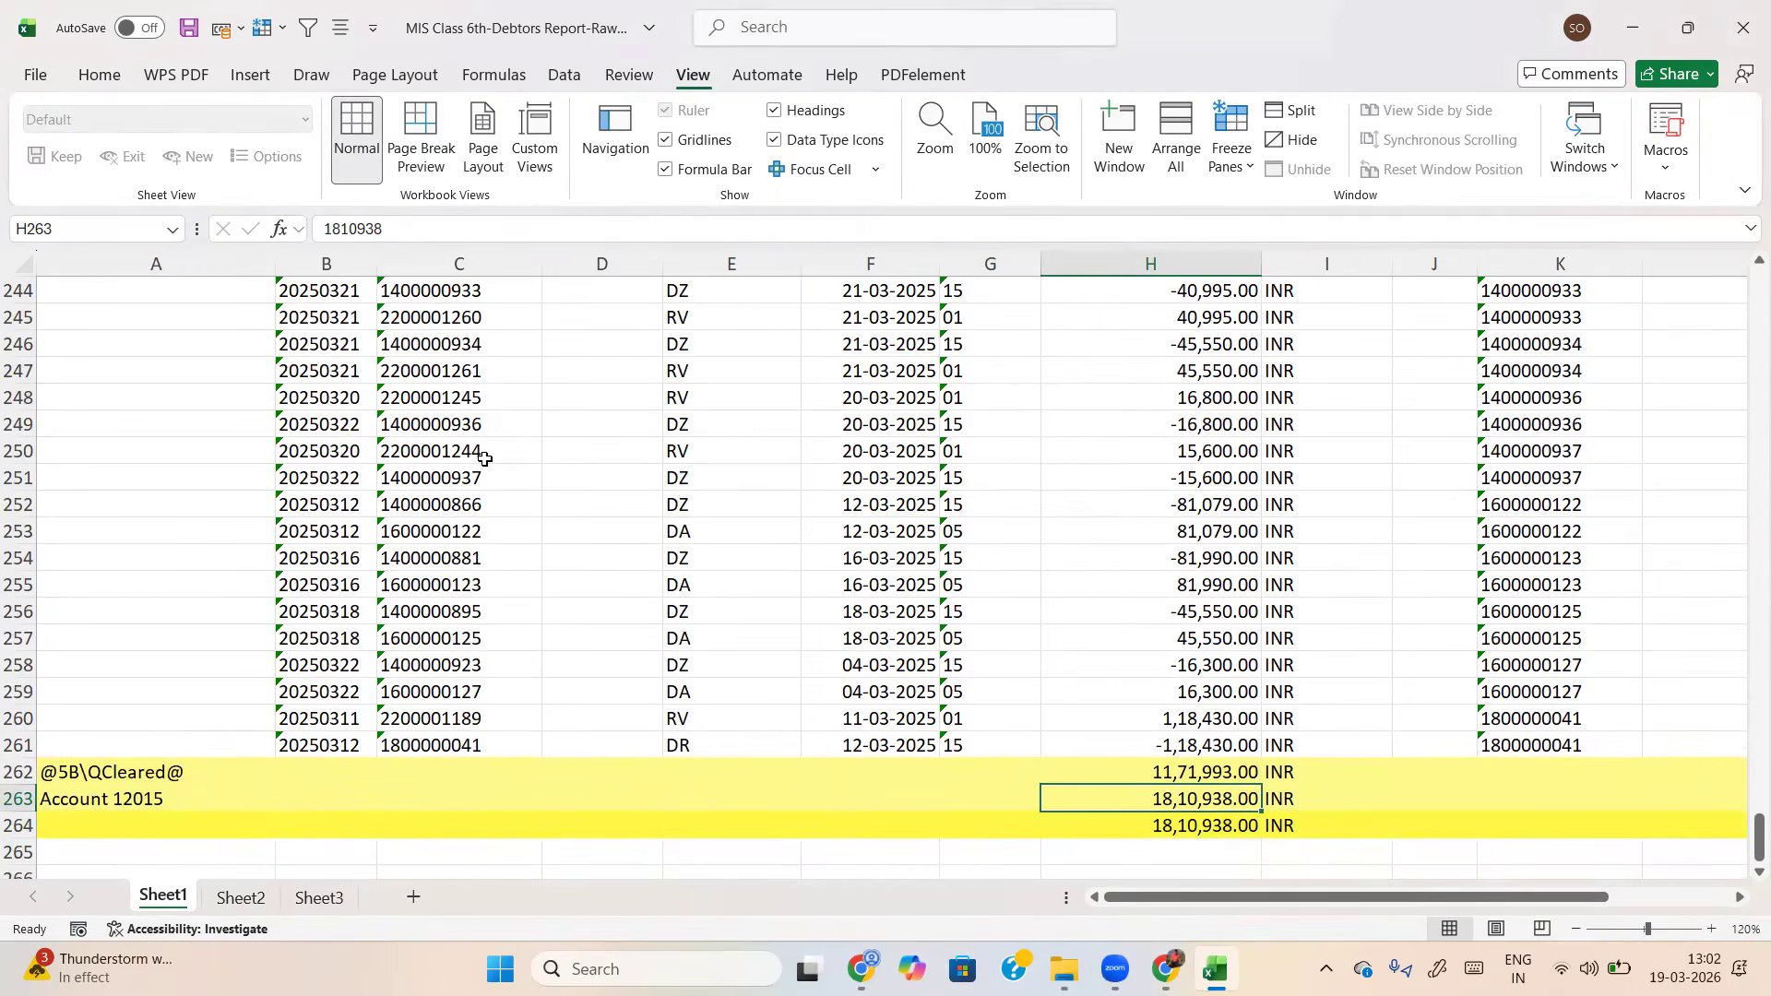
pyautogui.click(1031, 9)
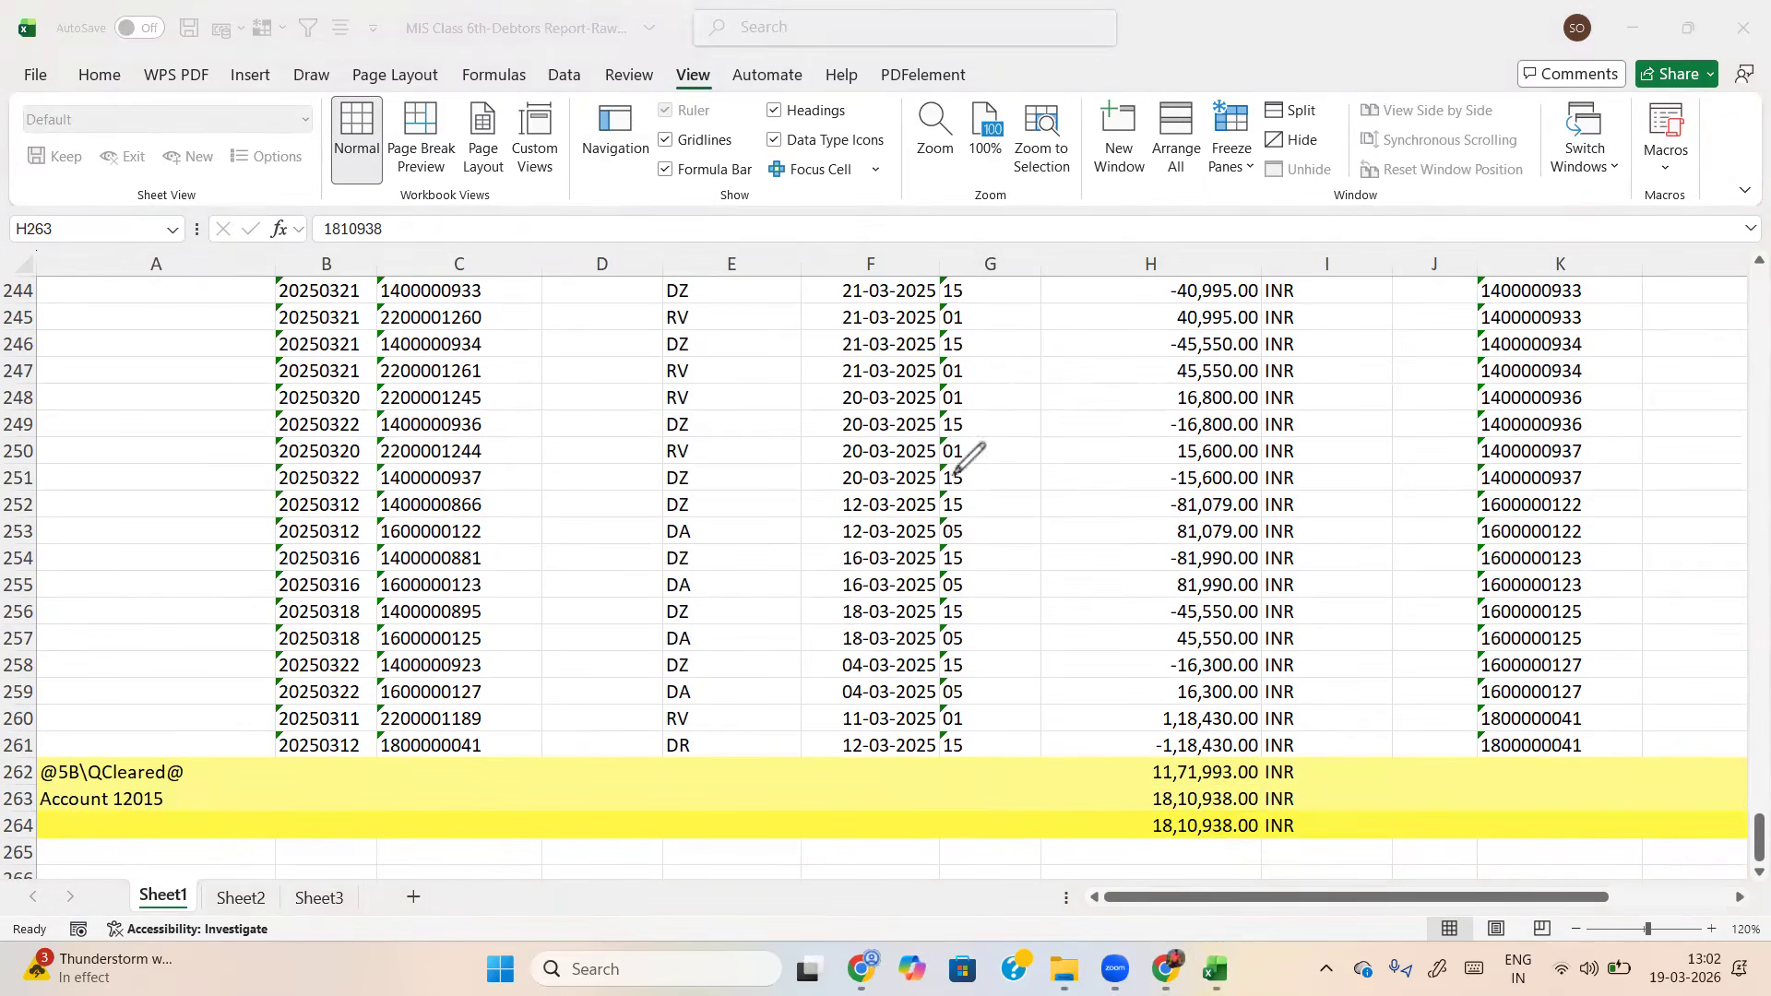
pyautogui.moveTo(577, 435); pyautogui.dragTo(586, 630)
pyautogui.moveTo(378, 441); pyautogui.dragTo(678, 386)
pyautogui.moveTo(513, 371); pyautogui.dragTo(530, 388)
pyautogui.moveTo(550, 356)
pyautogui.mouseDown()
pyautogui.moveTo(565, 382)
pyautogui.moveTo(588, 369)
pyautogui.mouseUp()
pyautogui.moveTo(624, 450); pyautogui.dragTo(709, 426)
pyautogui.moveTo(1190, 812)
pyautogui.mouseDown()
pyautogui.moveTo(1133, 829)
pyautogui.moveTo(1334, 817)
pyautogui.moveTo(1190, 808)
pyautogui.mouseUp()
pyautogui.moveTo(686, 492)
pyautogui.mouseDown()
pyautogui.moveTo(690, 517)
pyautogui.moveTo(716, 476)
pyautogui.moveTo(720, 537)
pyautogui.mouseUp()
pyautogui.moveTo(735, 480)
pyautogui.mouseDown()
pyautogui.moveTo(736, 502)
pyautogui.moveTo(745, 478)
pyautogui.mouseUp()
pyautogui.moveTo(773, 493)
pyautogui.mouseDown()
pyautogui.moveTo(815, 472)
pyautogui.moveTo(832, 434)
pyautogui.mouseUp()
pyautogui.moveTo(177, 773)
pyautogui.mouseDown()
pyautogui.moveTo(96, 803)
pyautogui.moveTo(171, 766)
pyautogui.mouseUp()
pyautogui.moveTo(730, 403); pyautogui.dragTo(834, 340)
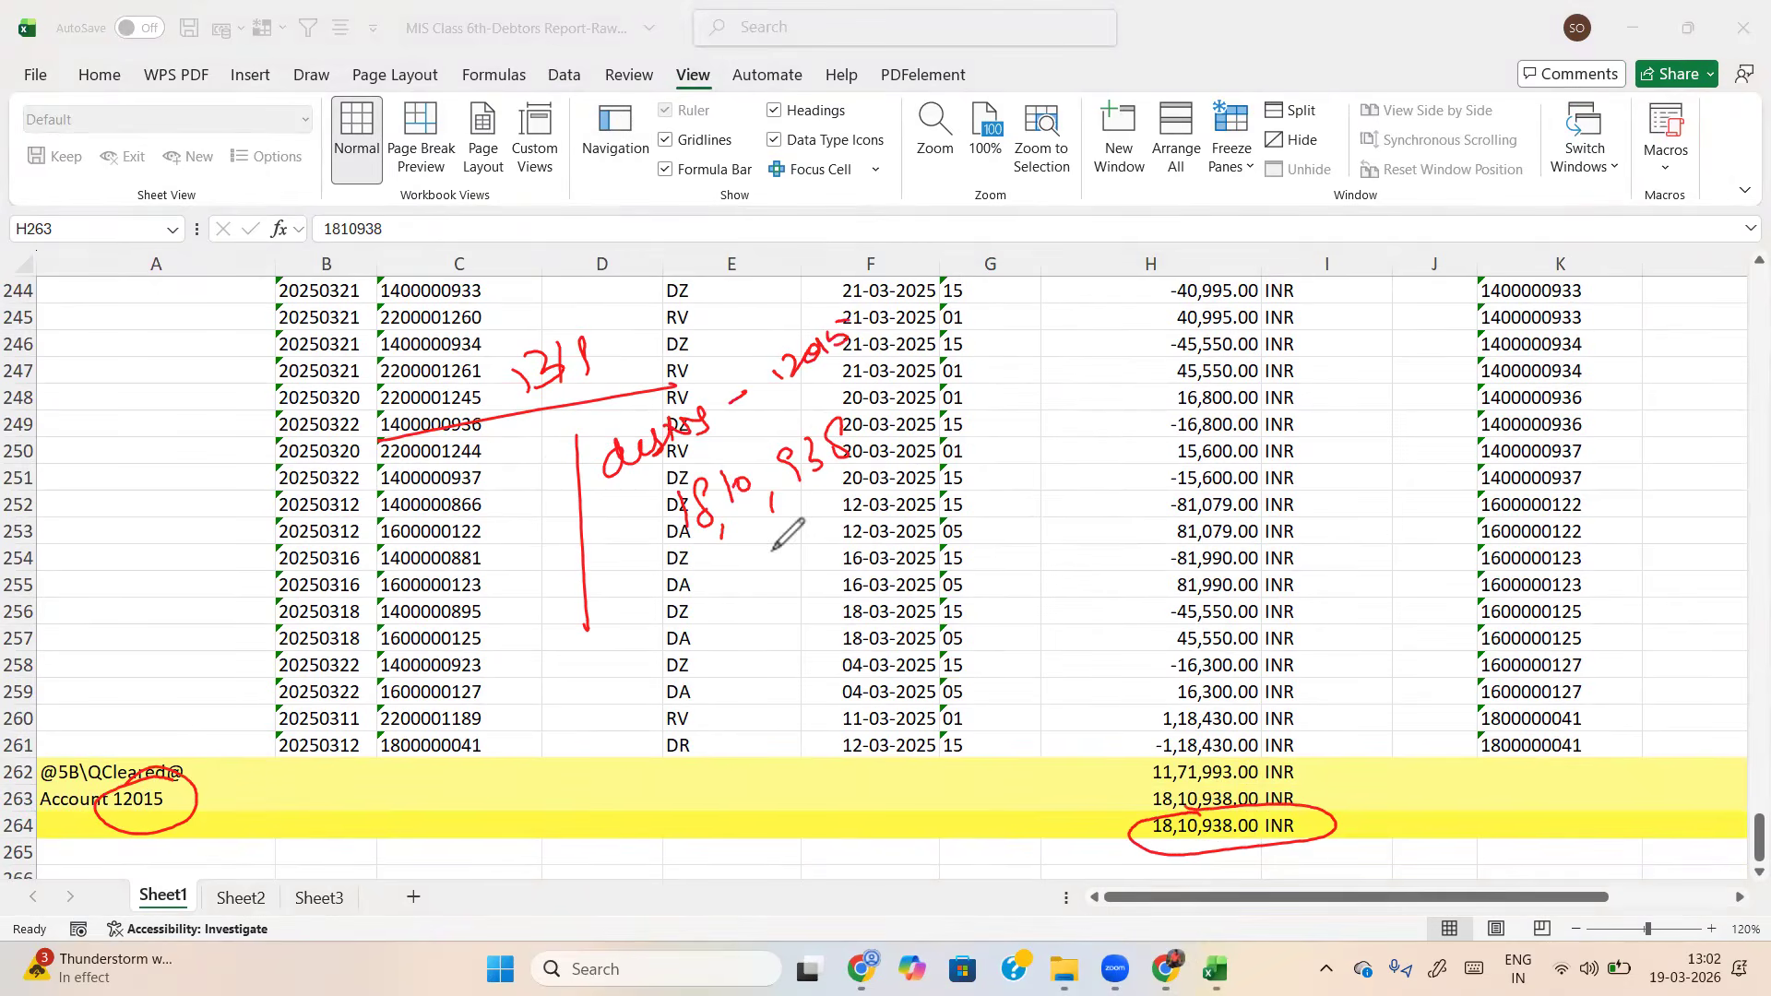
pyautogui.moveTo(759, 403)
pyautogui.mouseDown()
pyautogui.moveTo(893, 393)
pyautogui.moveTo(854, 535)
pyautogui.moveTo(922, 408)
pyautogui.moveTo(1029, 343)
pyautogui.mouseUp()
pyautogui.moveTo(1046, 426)
pyautogui.mouseDown()
pyautogui.moveTo(906, 432)
pyautogui.moveTo(1055, 427)
pyautogui.mouseUp()
pyautogui.moveTo(923, 426)
pyautogui.mouseDown()
pyautogui.moveTo(1033, 503)
pyautogui.moveTo(994, 579)
pyautogui.mouseUp()
pyautogui.moveTo(1067, 319)
pyautogui.mouseDown()
pyautogui.moveTo(1070, 343)
pyautogui.moveTo(1084, 328)
pyautogui.mouseUp()
pyautogui.moveTo(1068, 399); pyautogui.dragTo(1076, 512)
pyautogui.moveTo(1005, 566); pyautogui.dragTo(1013, 602)
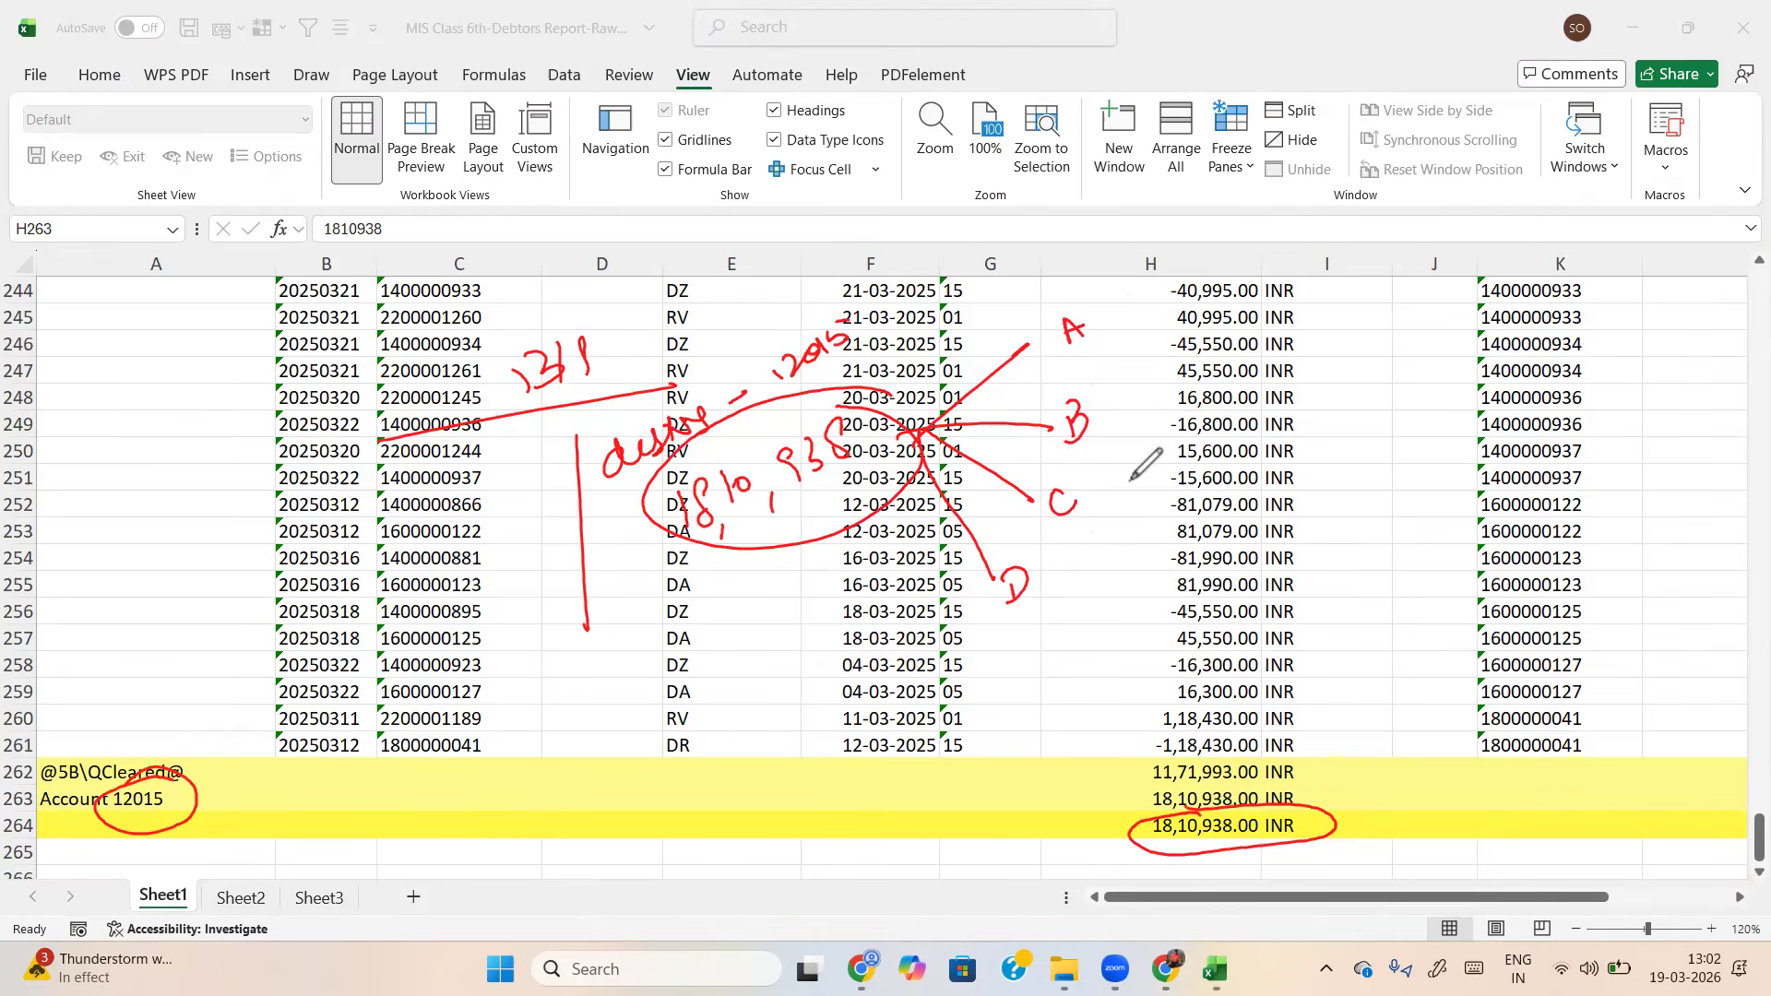
pyautogui.moveTo(648, 482); pyautogui.dragTo(559, 522)
pyautogui.moveTo(448, 602)
pyautogui.mouseDown()
pyautogui.moveTo(472, 553)
pyautogui.moveTo(517, 537)
pyautogui.moveTo(522, 462)
pyautogui.moveTo(623, 406)
pyautogui.mouseUp()
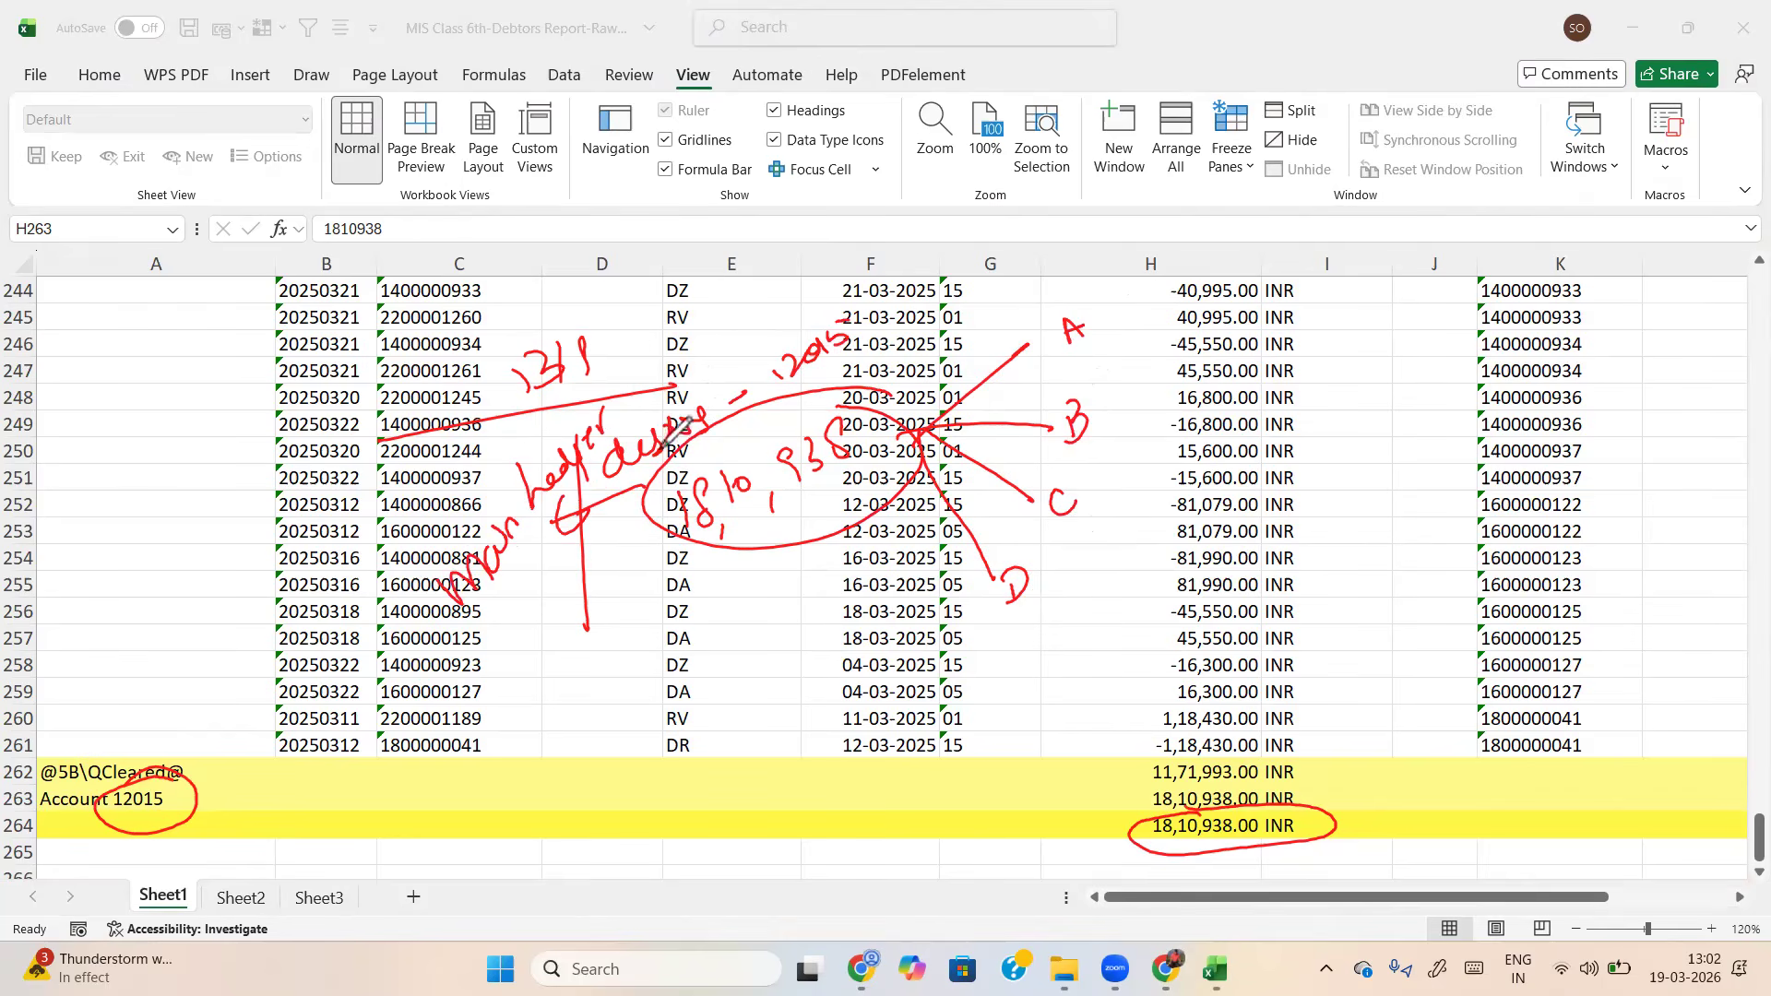
pyautogui.moveTo(1111, 303)
pyautogui.mouseDown()
pyautogui.moveTo(1043, 327)
pyautogui.moveTo(1118, 323)
pyautogui.mouseUp()
pyautogui.moveTo(1098, 389)
pyautogui.mouseDown()
pyautogui.moveTo(1107, 403)
pyautogui.moveTo(1100, 384)
pyautogui.mouseUp()
pyautogui.moveTo(1070, 455); pyautogui.dragTo(1075, 462)
pyautogui.moveTo(1024, 528); pyautogui.dragTo(1030, 531)
pyautogui.moveTo(1129, 340); pyautogui.dragTo(1034, 641)
pyautogui.moveTo(1227, 434)
pyautogui.mouseDown()
pyautogui.moveTo(1195, 516)
pyautogui.moveTo(1259, 481)
pyautogui.mouseUp()
pyautogui.moveTo(1356, 410)
pyautogui.mouseDown()
pyautogui.moveTo(1430, 434)
pyautogui.moveTo(1449, 383)
pyautogui.mouseUp()
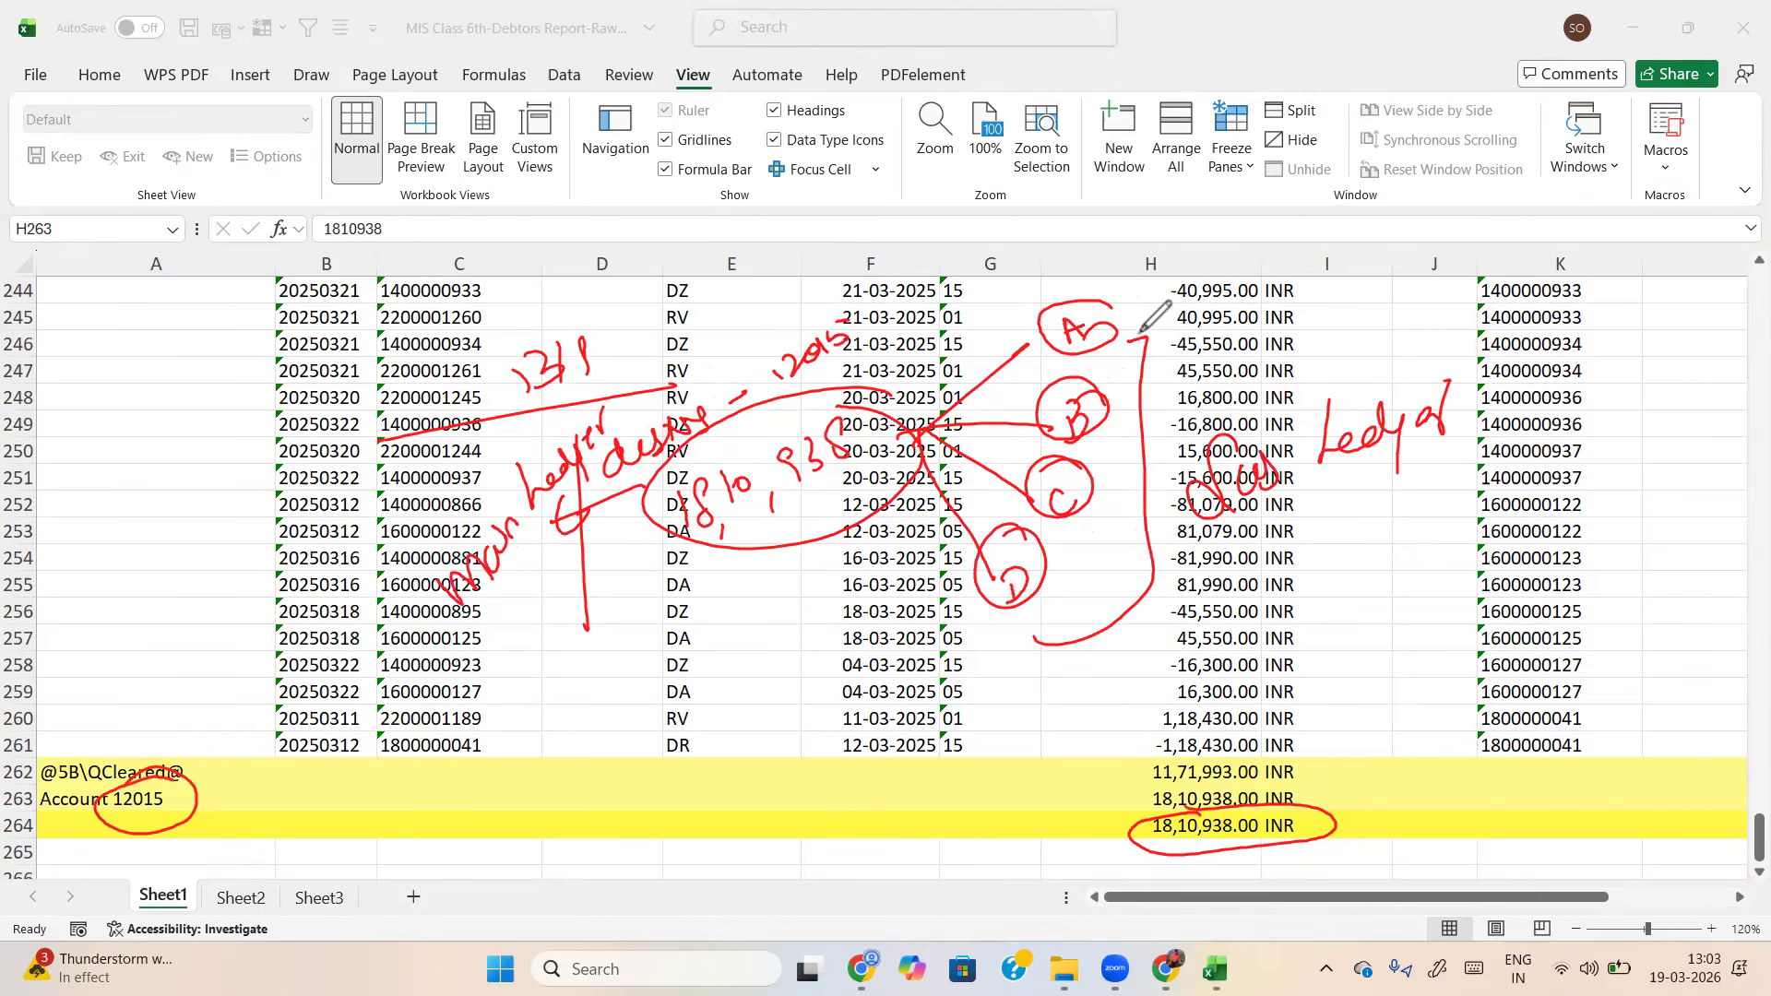
pyautogui.moveTo(1101, 295)
pyautogui.mouseDown()
pyautogui.moveTo(1133, 284)
pyautogui.moveTo(1061, 266)
pyautogui.moveTo(649, 404)
pyautogui.mouseUp()
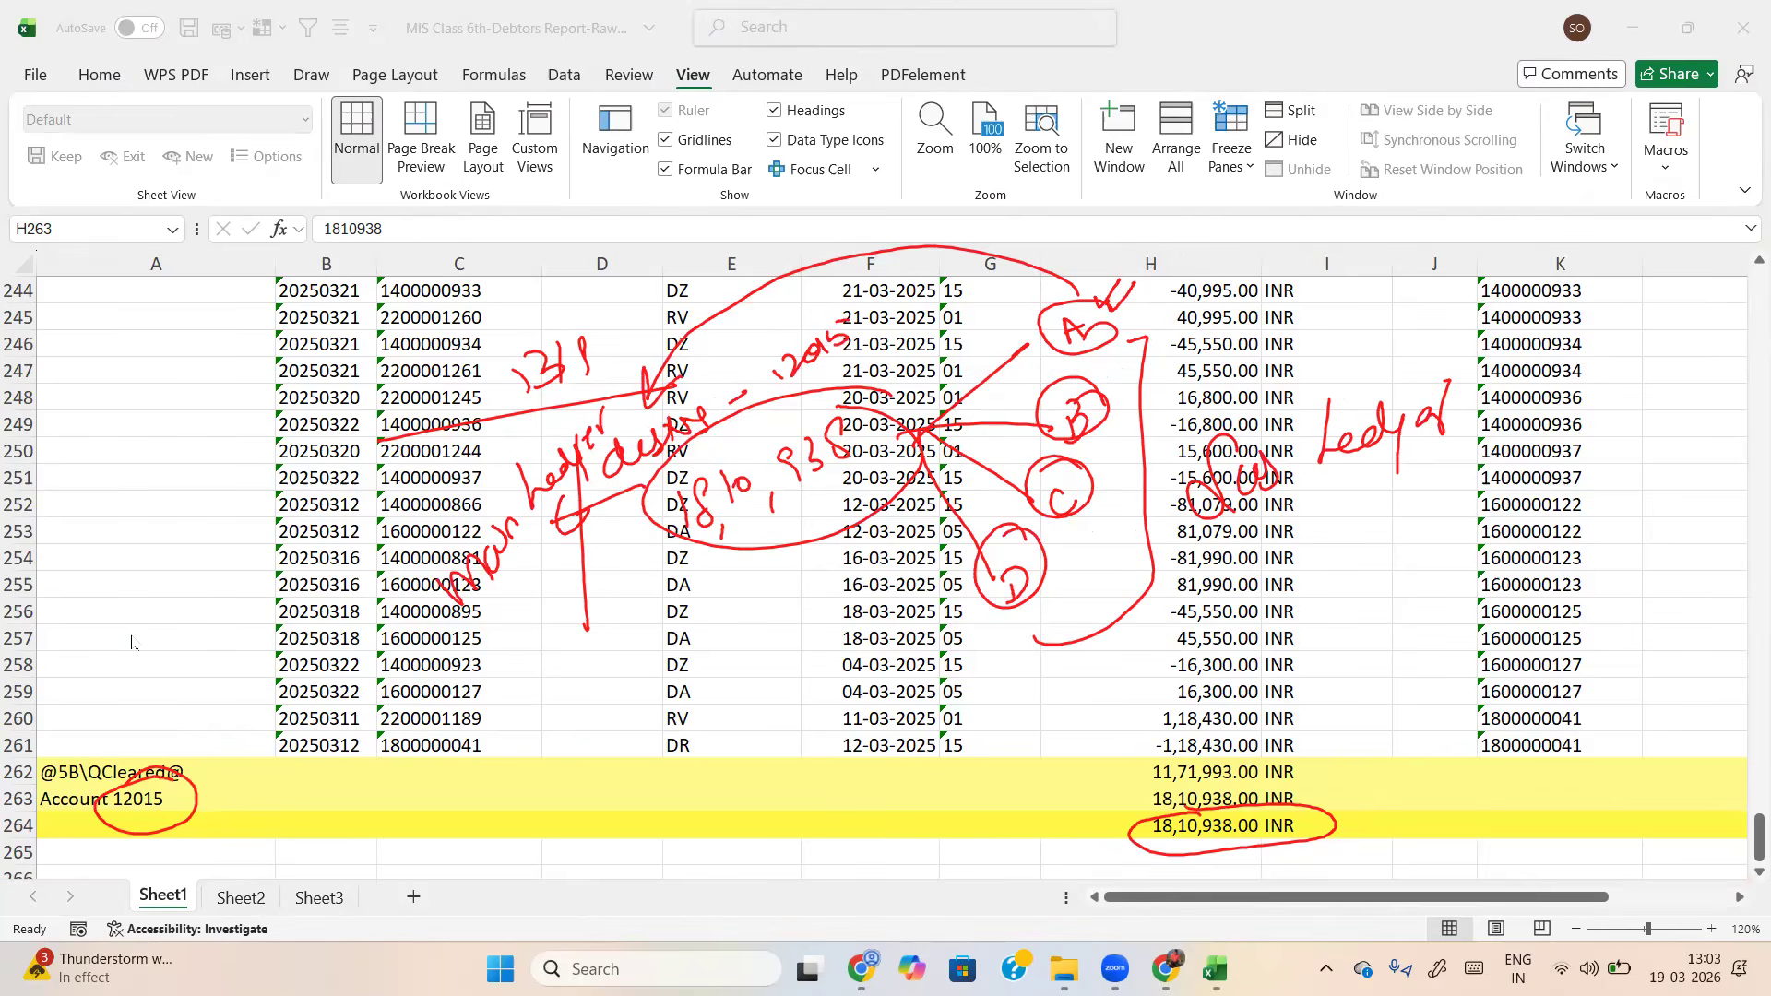
pyautogui.press('Escape')
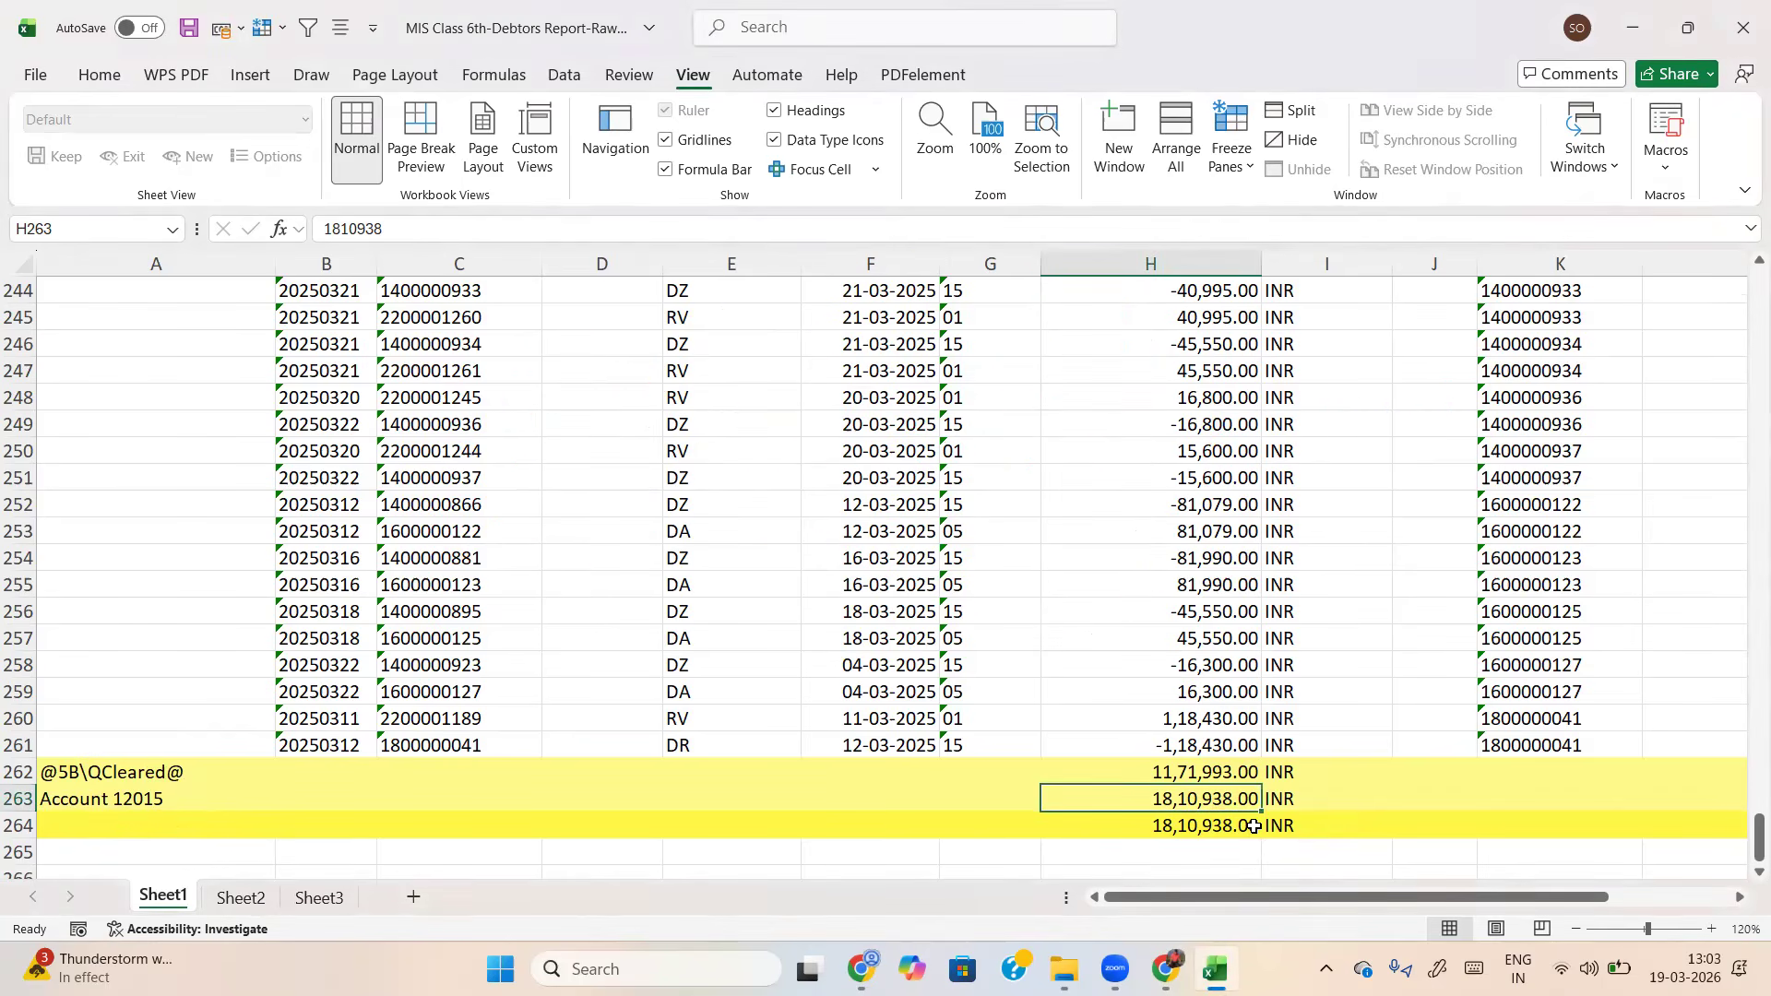
# Rename Sheet1 as "Debtors Report"
pyautogui.hotkey('alt', 'o')
pyautogui.write('hrDebtor')
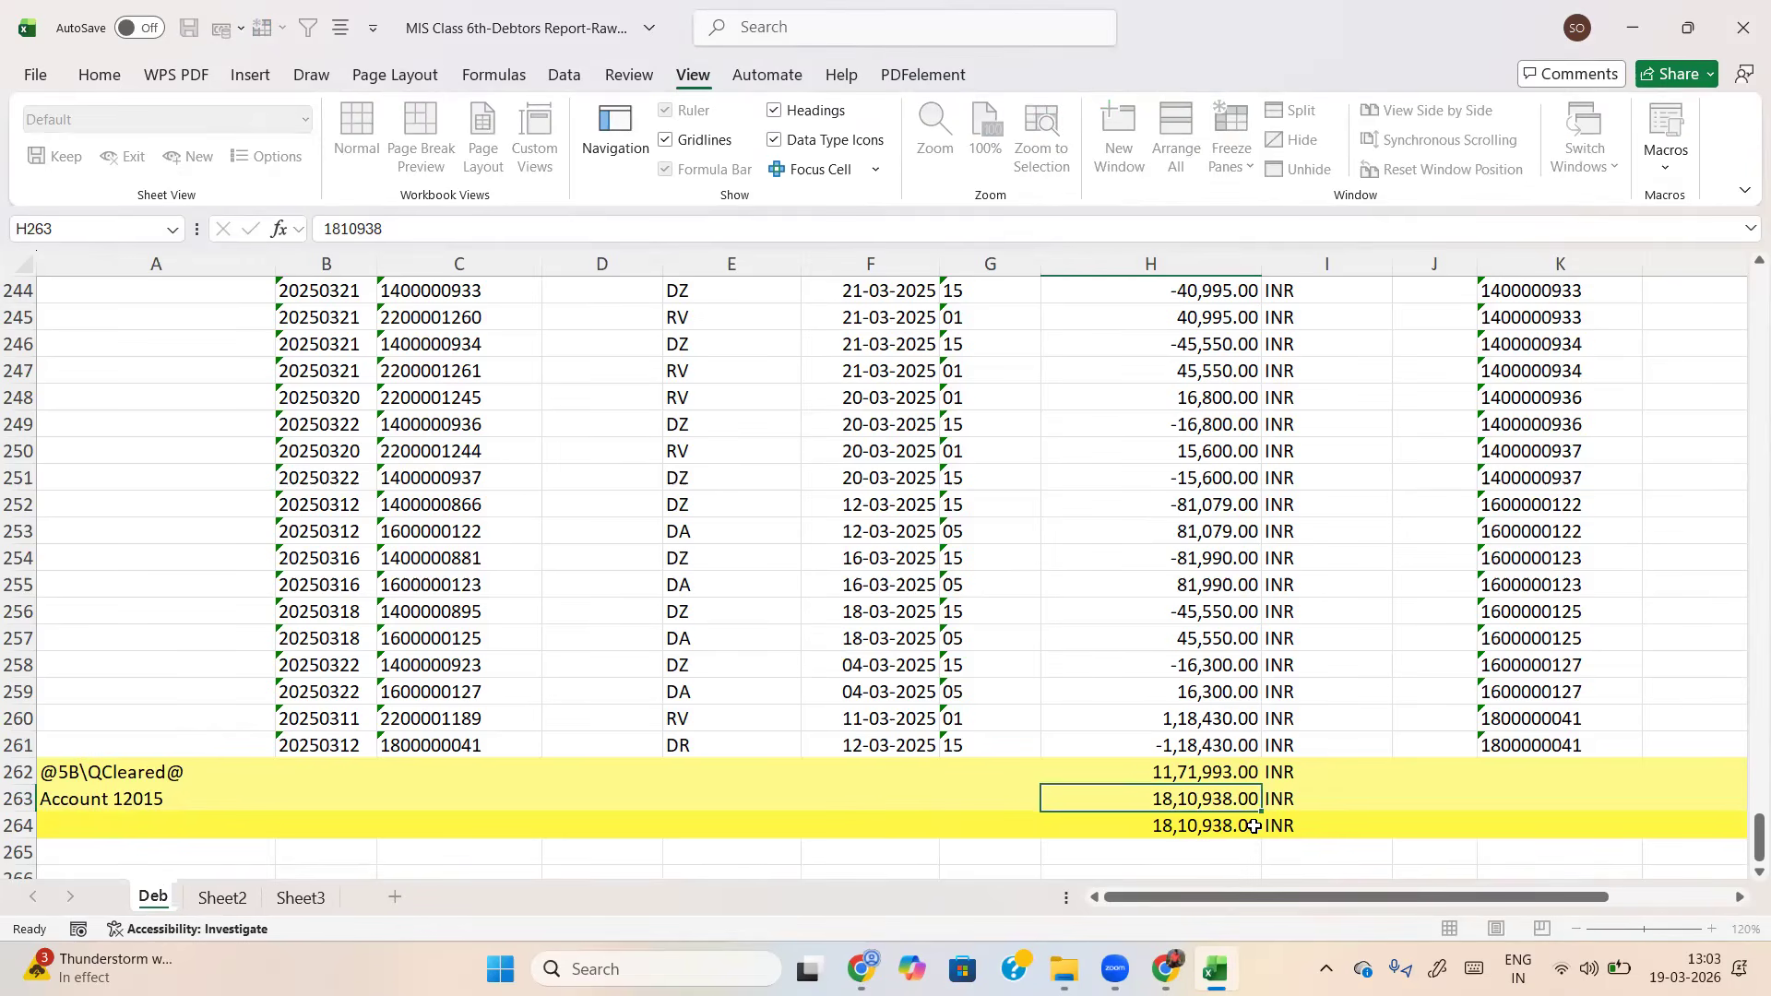
pyautogui.write('s Report')
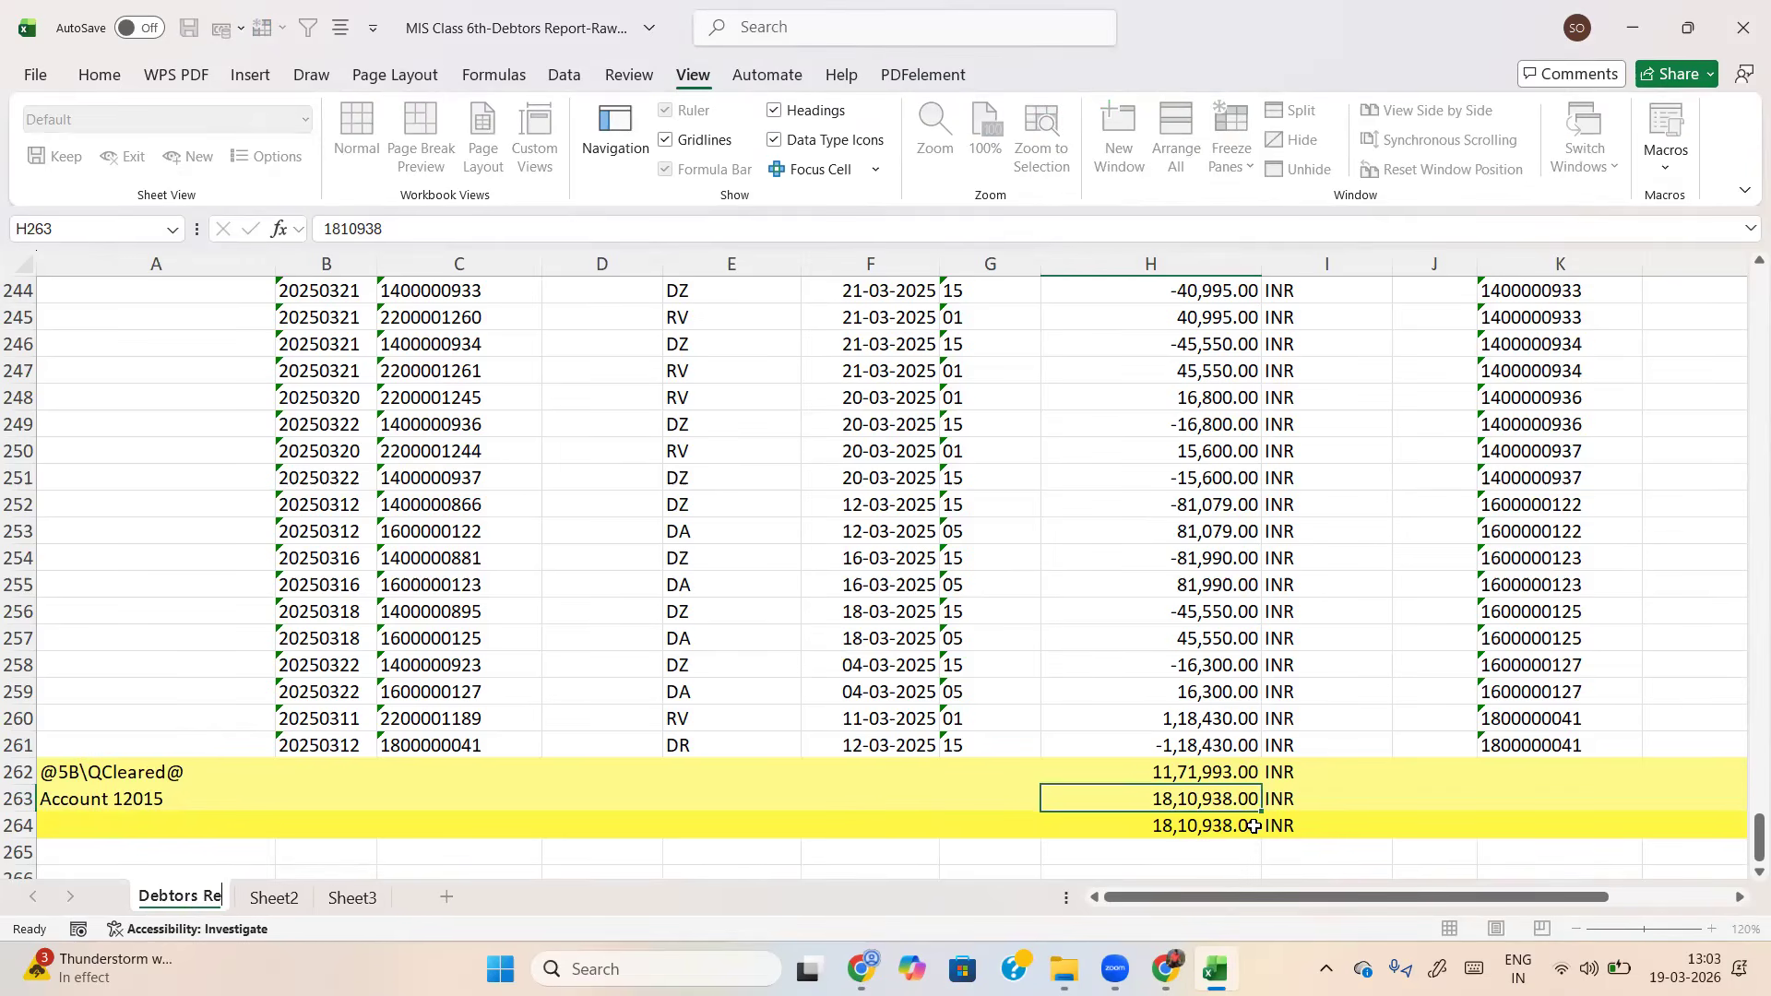
pyautogui.press('Return')
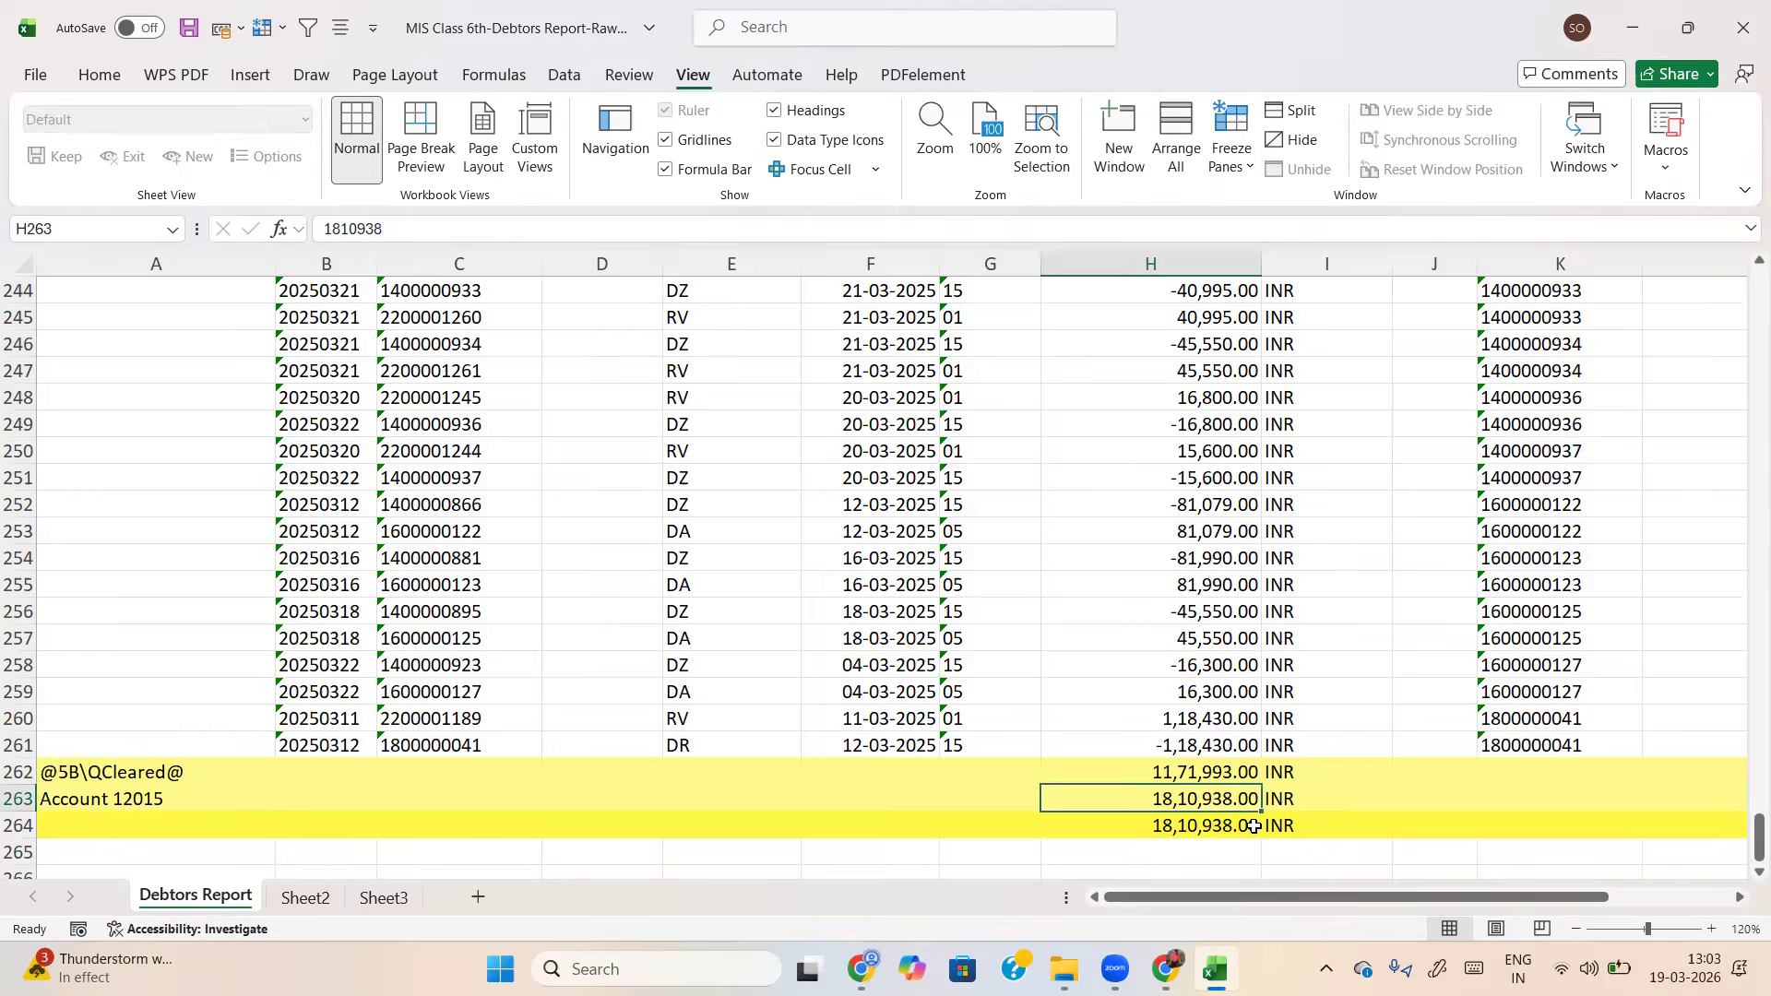
# AutoFit all data columns on Sheet2 and set its zoom to 120%
pyautogui.hotkey('ctrl', 'pagedown')
pyautogui.hotkey('ctrl', 'a')
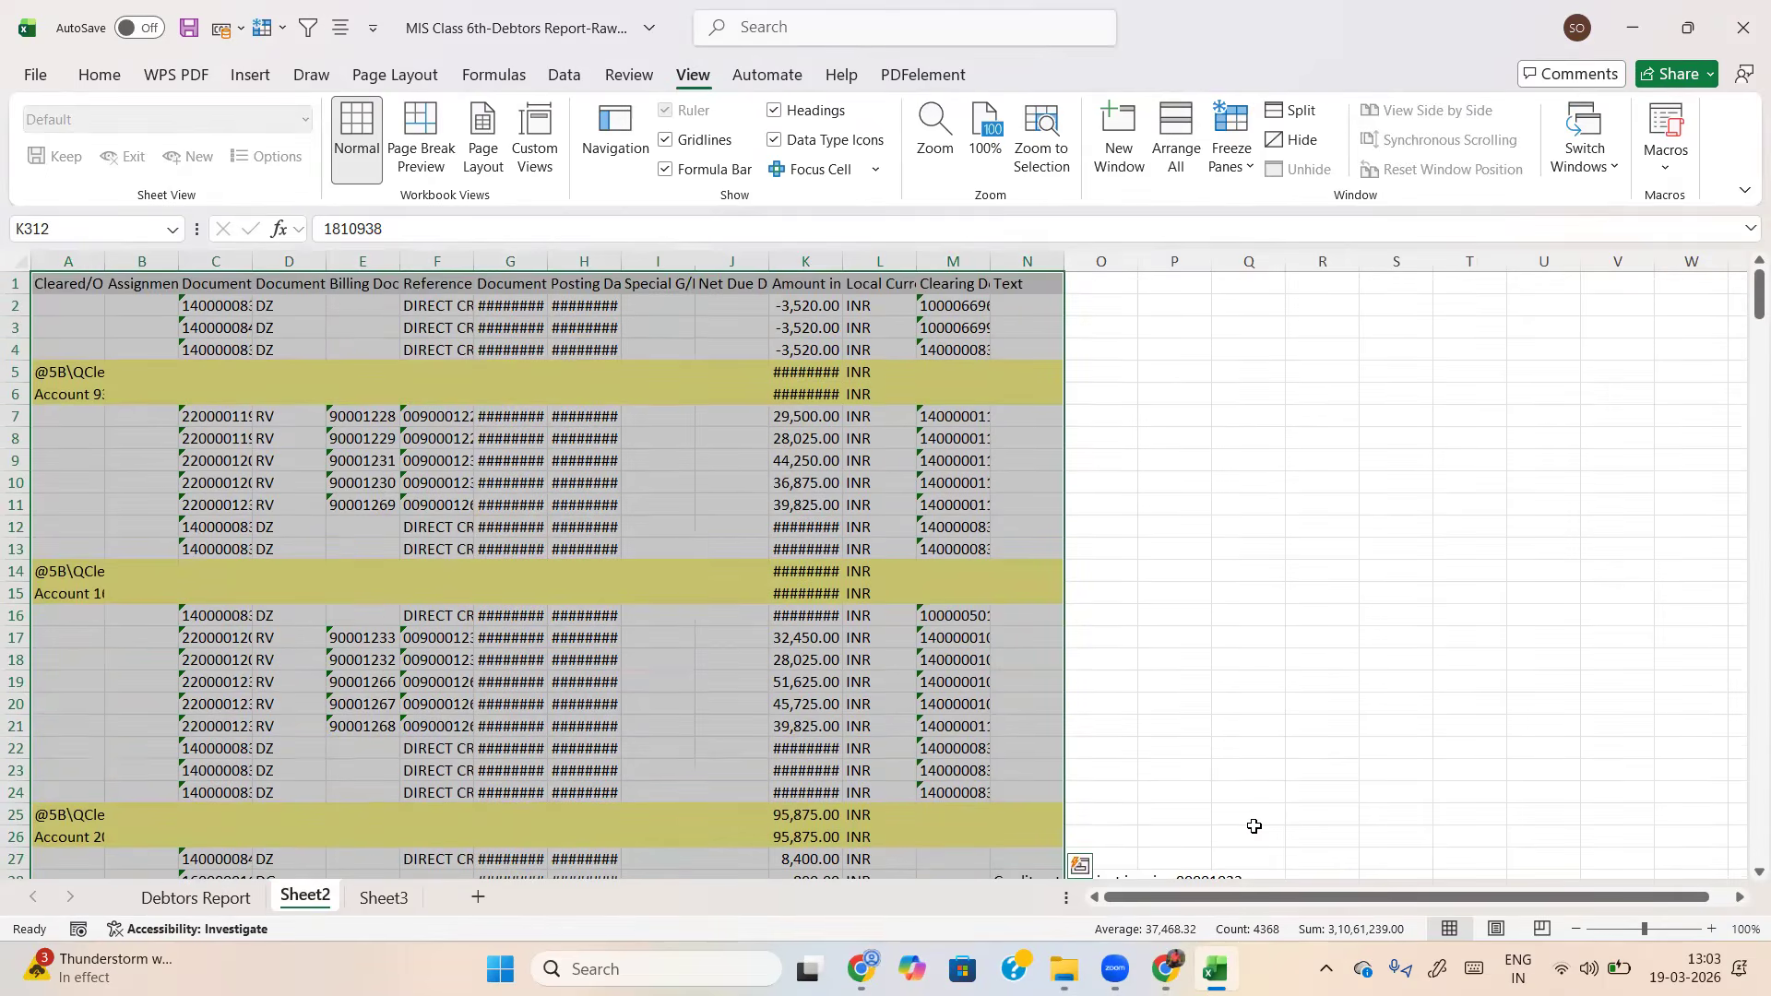
pyautogui.hotkey('alt', 'w')
pyautogui.write('q120')
pyautogui.press('Return')
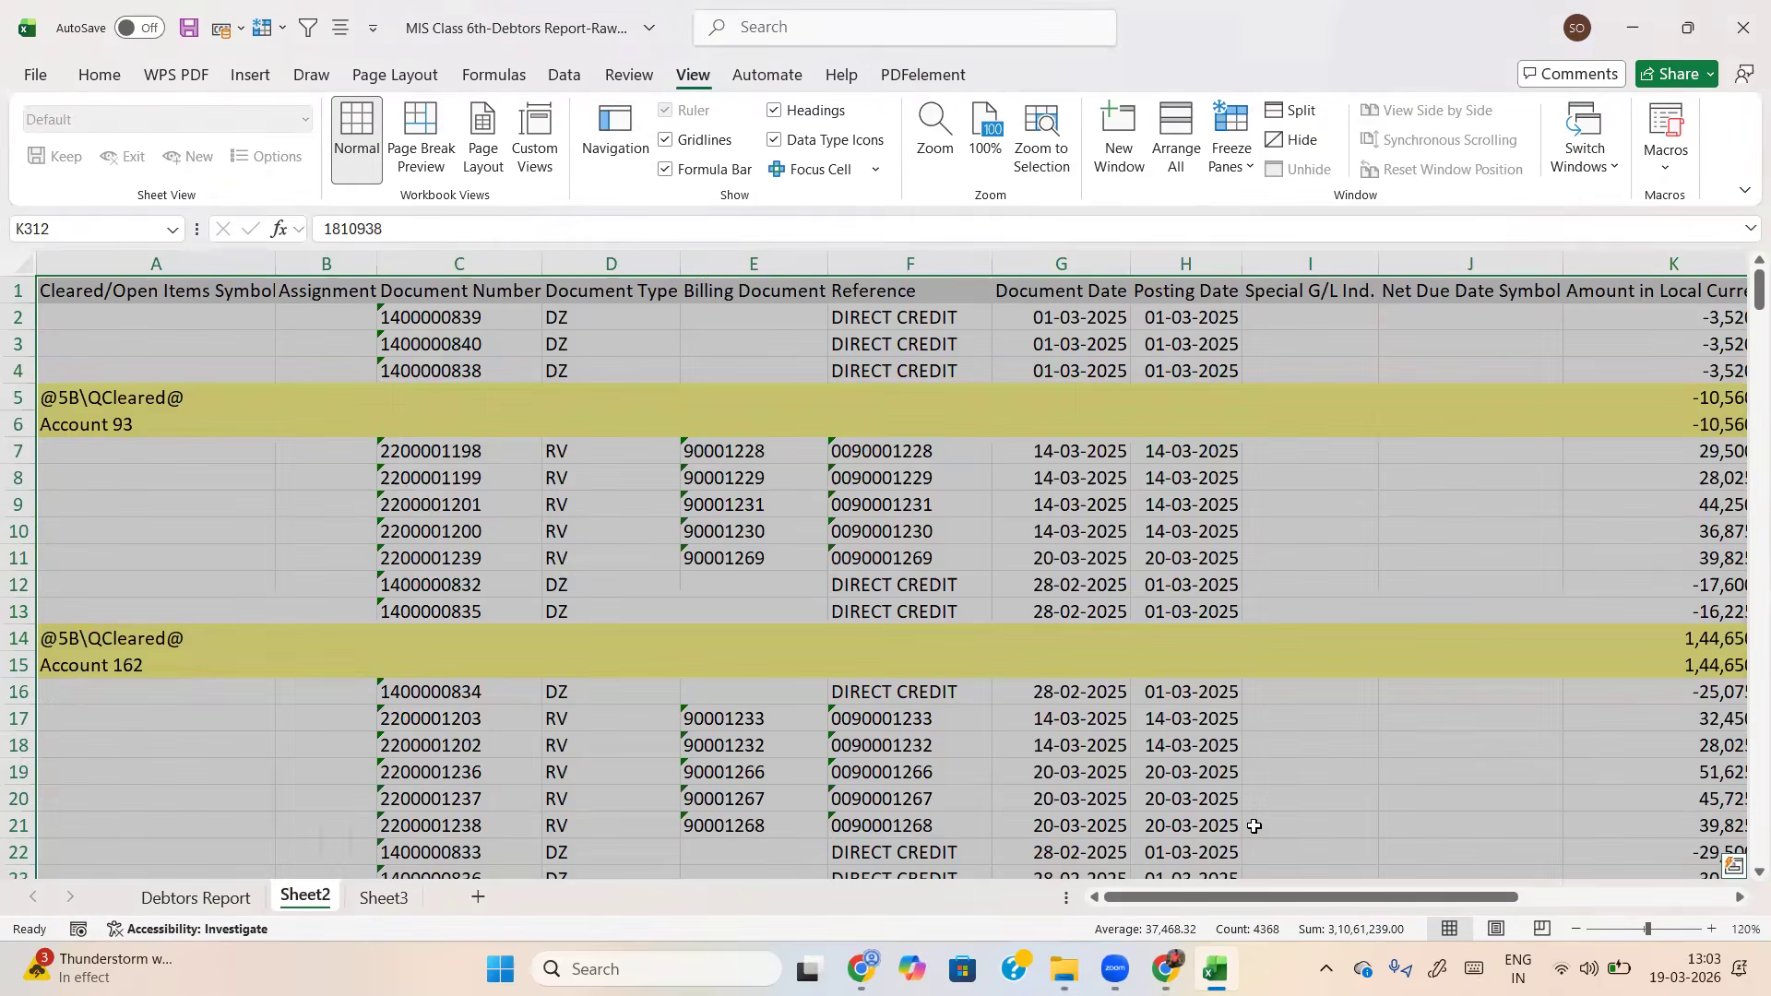
# Examine the account subtotals and the grand total in the Amount in Local Currency column at the end of Sheet2
pyautogui.press('Right')
pyautogui.press('Left')
pyautogui.press('Up')
pyautogui.press('Home')
pyautogui.press('Right')
pyautogui.press('Right')
pyautogui.press('Right')
pyautogui.press('Right')
pyautogui.press('Right')
pyautogui.press('Right')
pyautogui.press('Right')
pyautogui.press('Right')
pyautogui.press('Right')
pyautogui.press('Right')
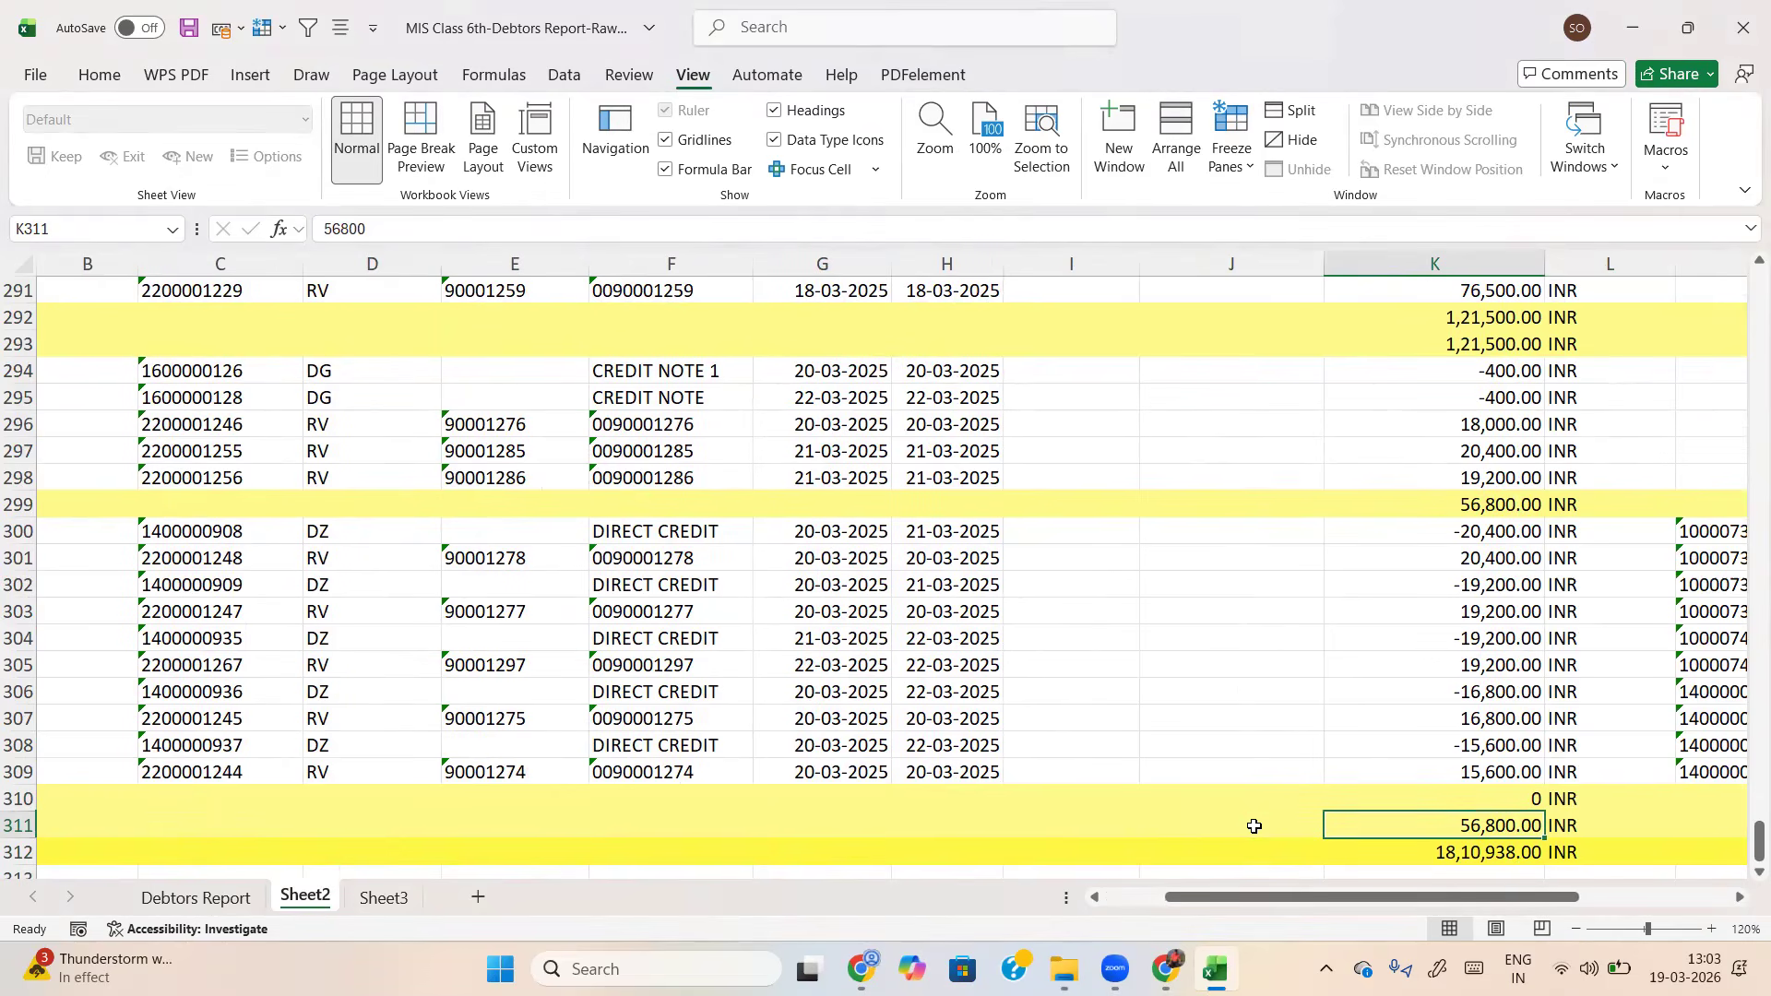
pyautogui.press('Up')
pyautogui.press('Up')
pyautogui.press('Up')
pyautogui.press('Up')
pyautogui.press('Up')
pyautogui.press('Up')
pyautogui.press('Up')
pyautogui.press('Up')
pyautogui.press('Up')
pyautogui.press('Up')
pyautogui.press('Up')
pyautogui.press('Up')
pyautogui.press('Up')
pyautogui.press('Up')
pyautogui.press('Up')
pyautogui.press('Up')
pyautogui.press('Up')
pyautogui.press('Up')
pyautogui.press('Up')
pyautogui.press('Up')
pyautogui.press('Down')
pyautogui.press('Down')
pyautogui.press('Down')
pyautogui.press('Up')
pyautogui.press('Up')
pyautogui.press('Up')
pyautogui.press('Up')
pyautogui.press('Up')
pyautogui.press('Up')
pyautogui.press('Up')
pyautogui.press('Up')
pyautogui.press('Up')
pyautogui.press('Up')
pyautogui.press('Up')
pyautogui.press('Up')
pyautogui.press('Up')
pyautogui.press('Up')
pyautogui.press('Up')
pyautogui.press('Up')
pyautogui.press('Up')
pyautogui.press('Up')
pyautogui.press('Up')
pyautogui.press('Up')
pyautogui.press('Down')
pyautogui.press('Down')
pyautogui.press('Down')
pyautogui.press('Down')
pyautogui.press('Down')
pyautogui.press('Down')
pyautogui.press('Down')
pyautogui.press('Down')
pyautogui.press('Down')
pyautogui.press('Down')
pyautogui.press('Down')
pyautogui.press('Down')
pyautogui.press('Down')
pyautogui.press('Down')
pyautogui.press('Down')
pyautogui.press('Down')
pyautogui.press('Down')
pyautogui.press('Down')
pyautogui.press('Down')
pyautogui.press('Down')
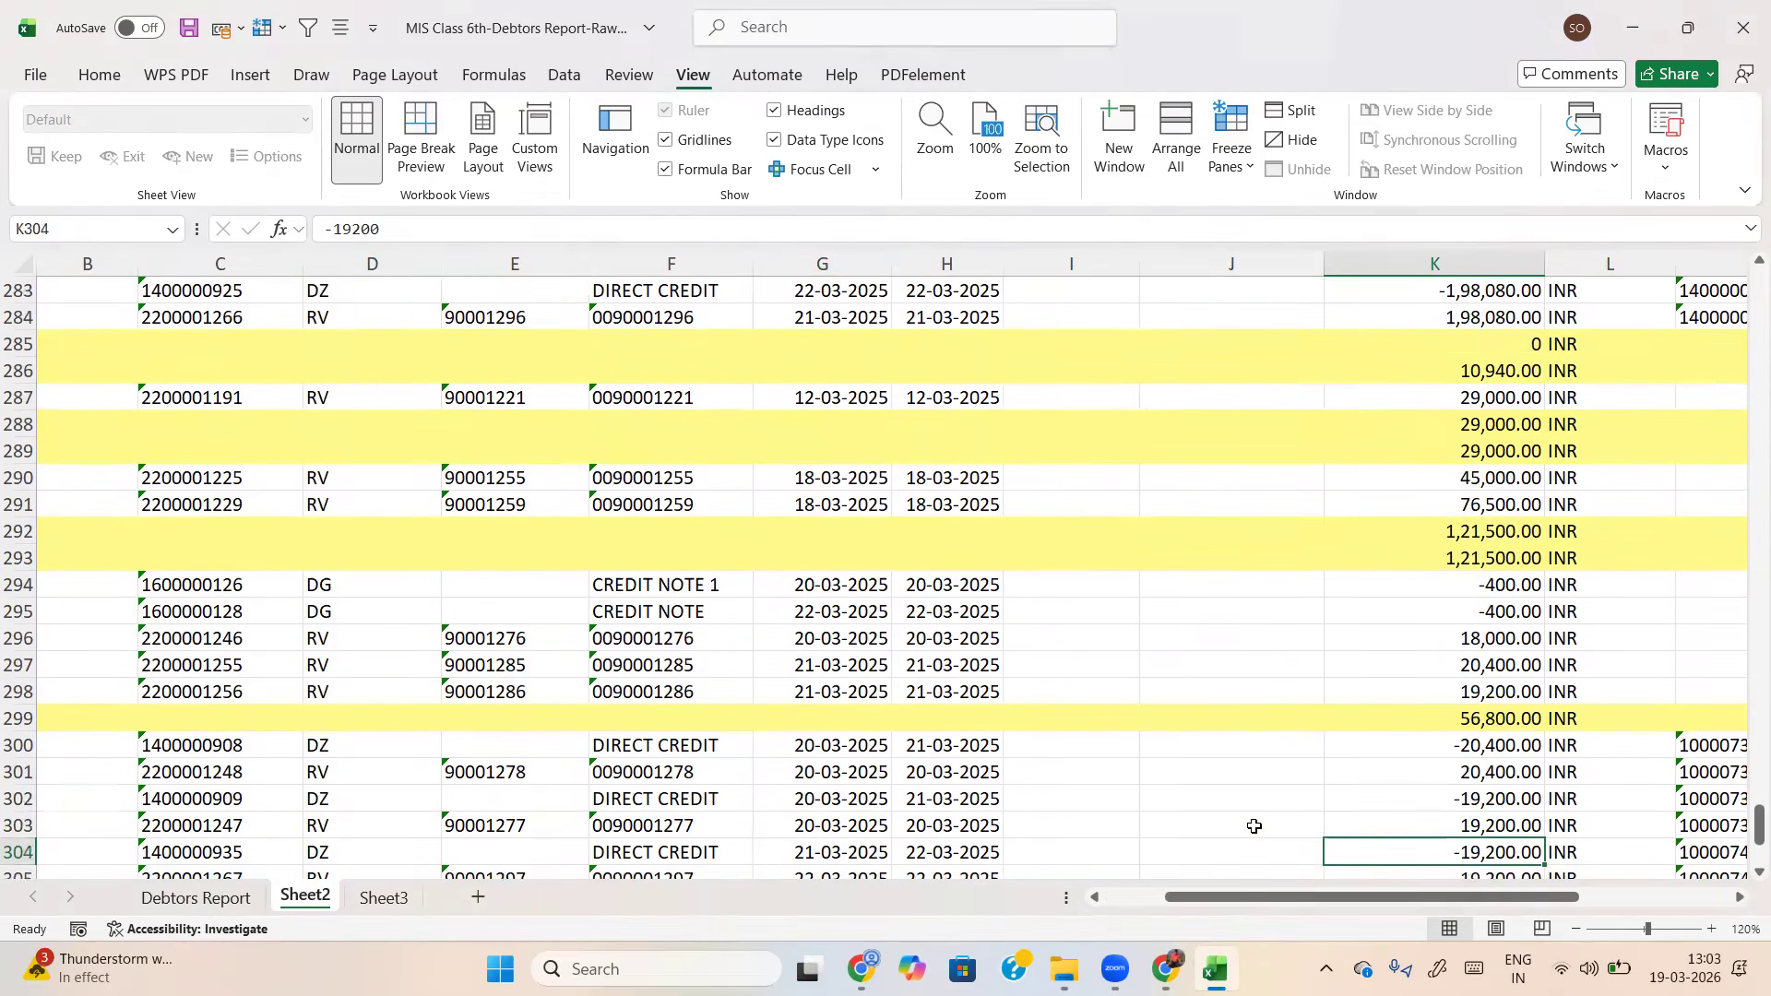
pyautogui.press('Down')
pyautogui.press('Down')
pyautogui.press('Down')
pyautogui.press('Down')
pyautogui.press('Down')
pyautogui.press('Down')
pyautogui.press('Down')
pyautogui.press('Down')
pyautogui.press('Down')
pyautogui.press('Down')
pyautogui.press('Up')
pyautogui.press('Up')
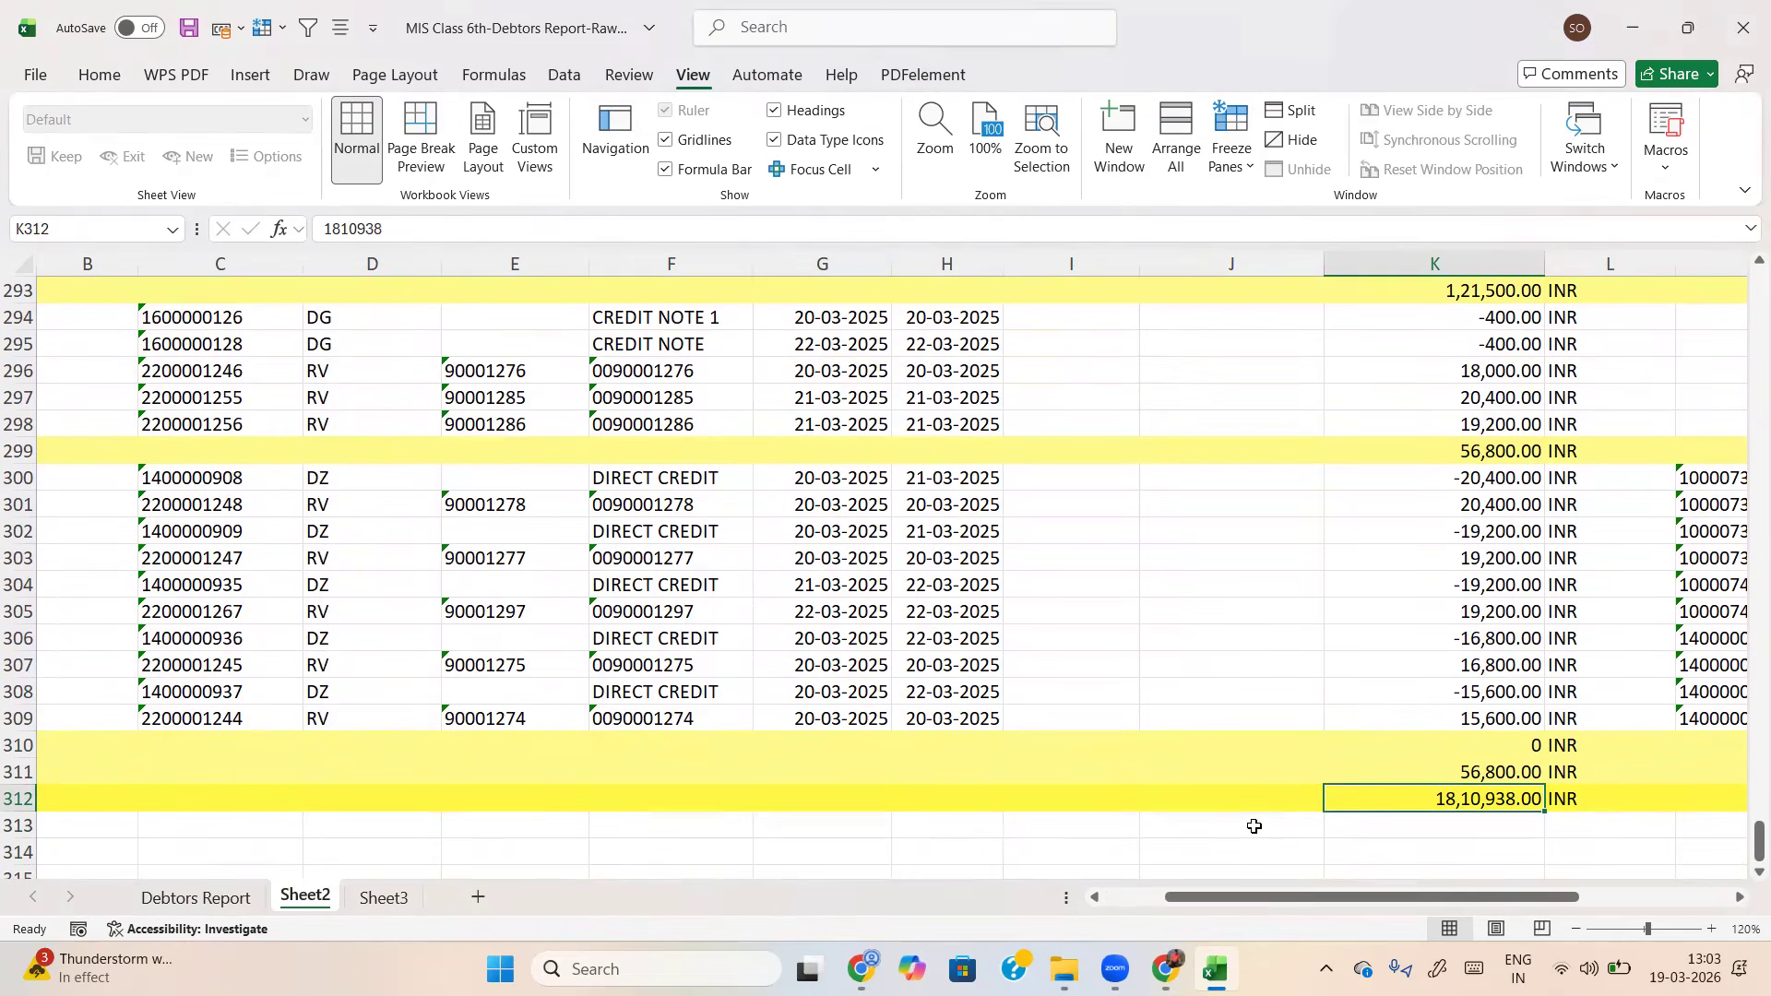
# Rename Sheet2 as "Customer Wise"
pyautogui.hotkey('alt', 'o')
pyautogui.write('hr')
pyautogui.write('Cust')
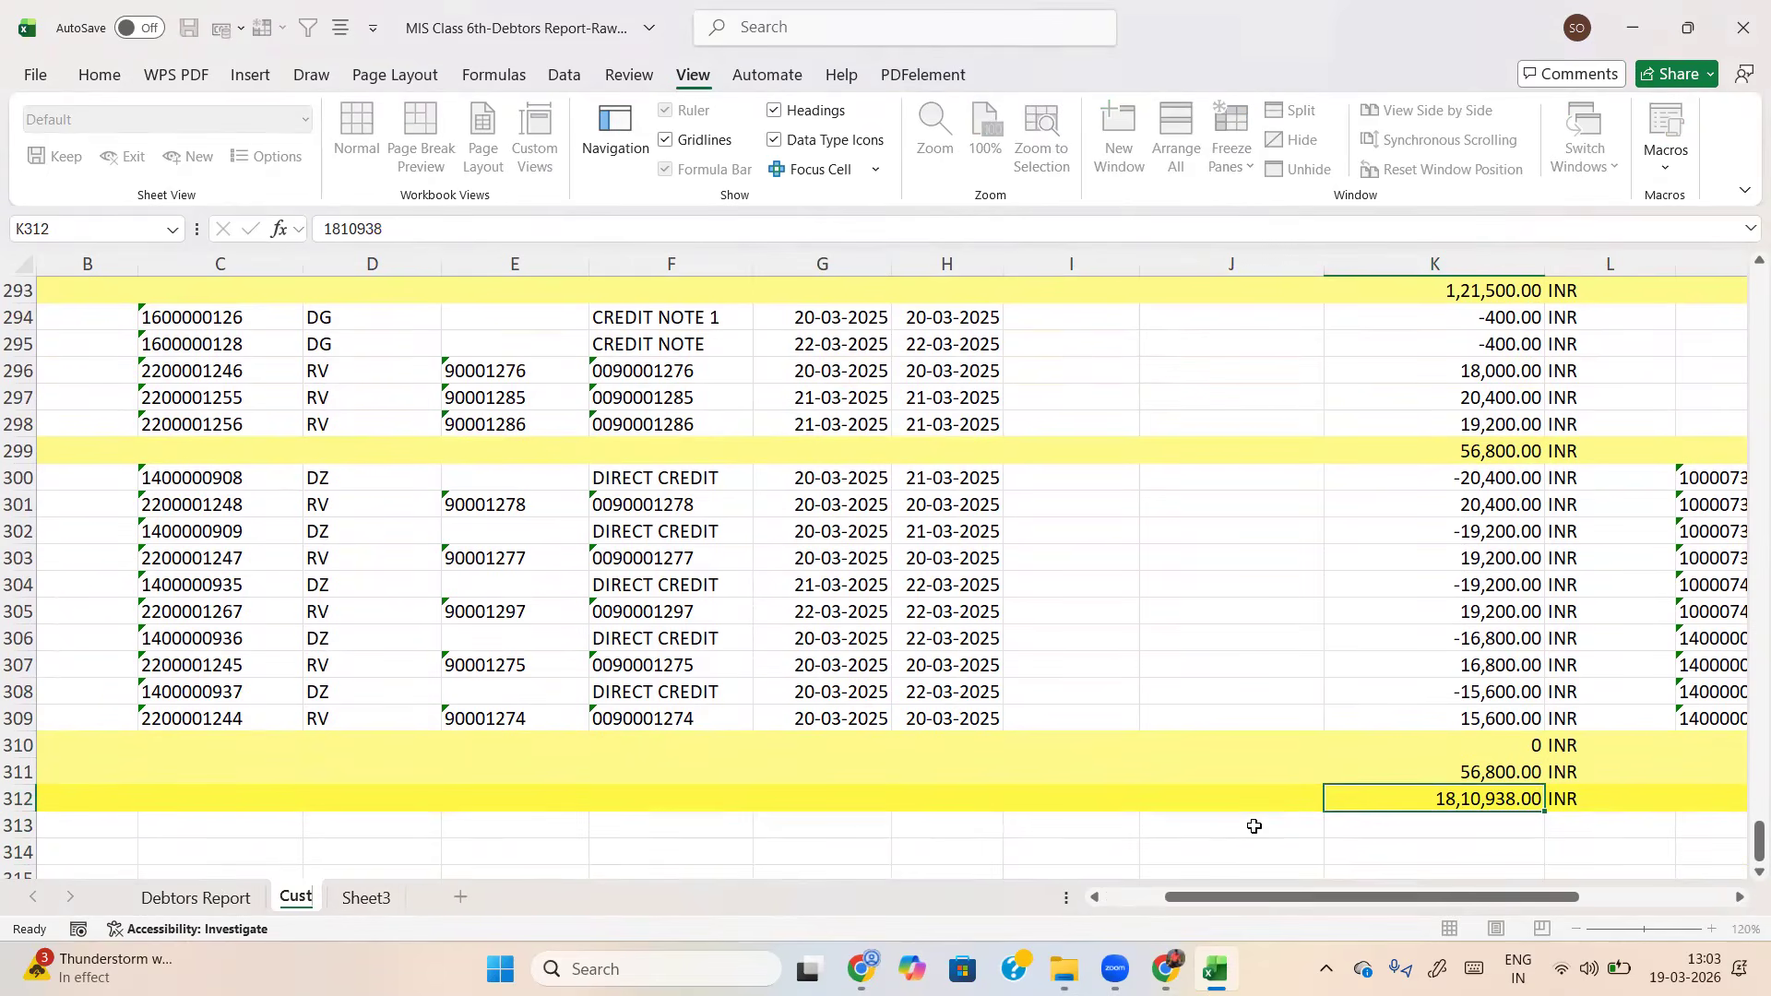
pyautogui.write('omer Wise')
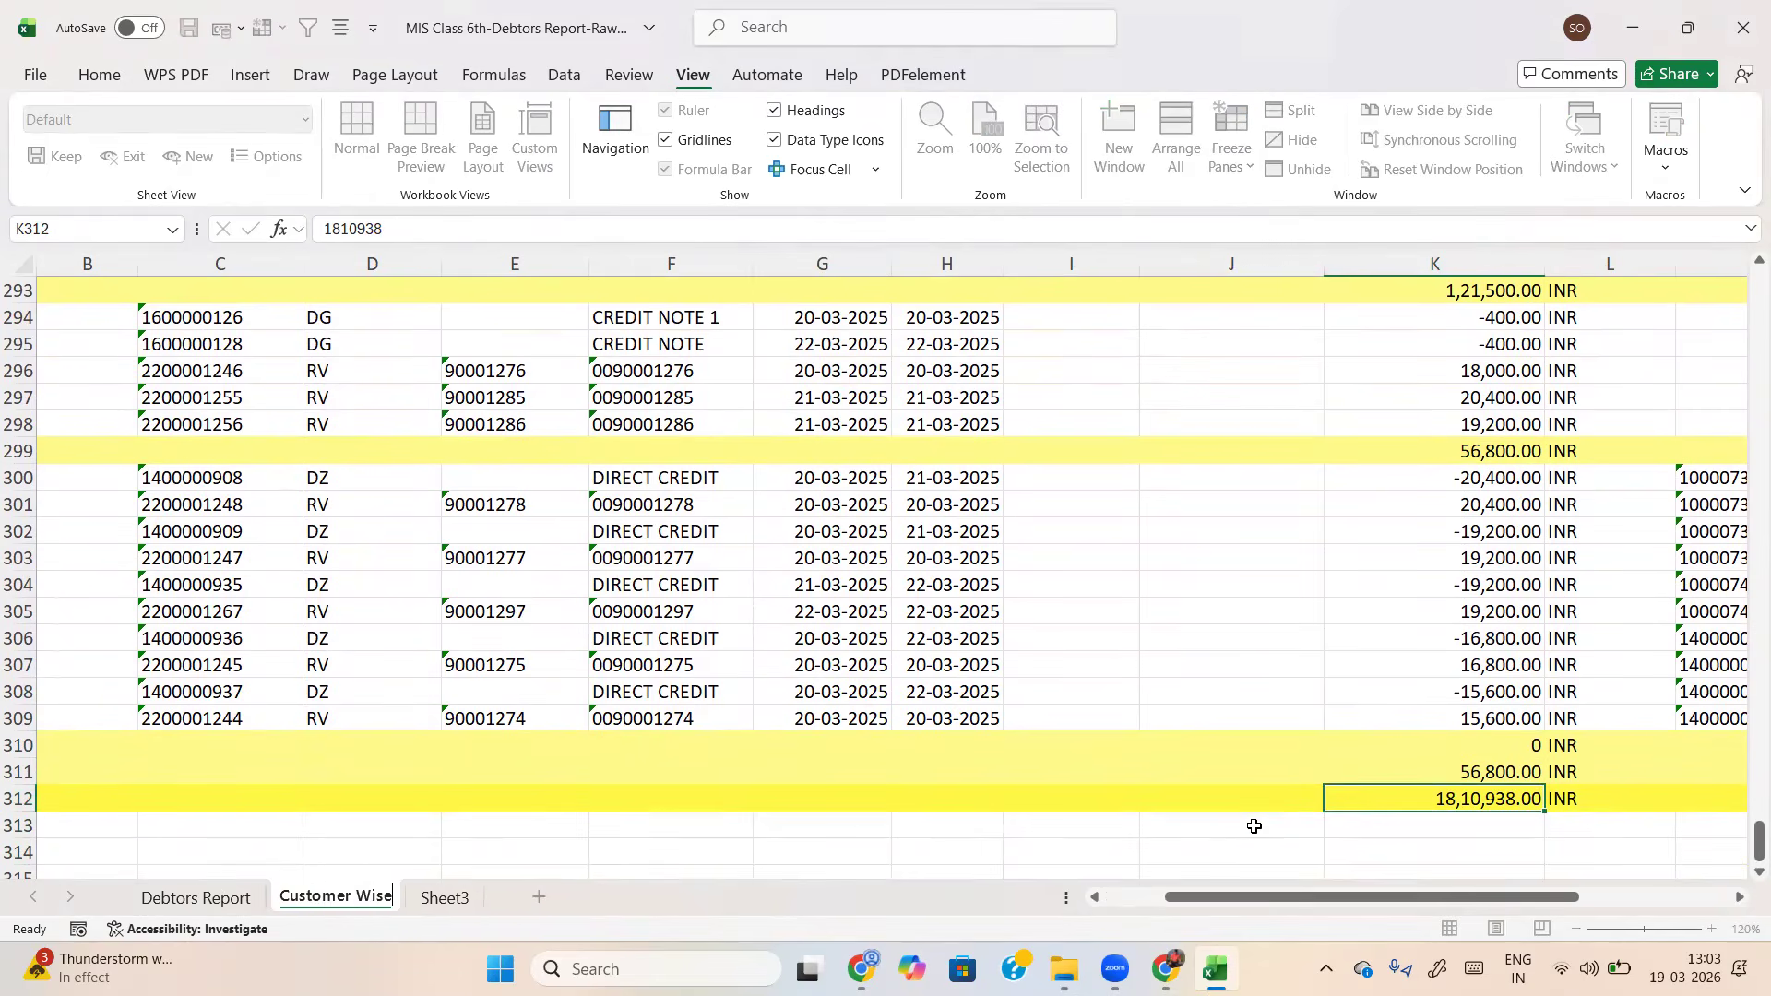
pyautogui.press('Return')
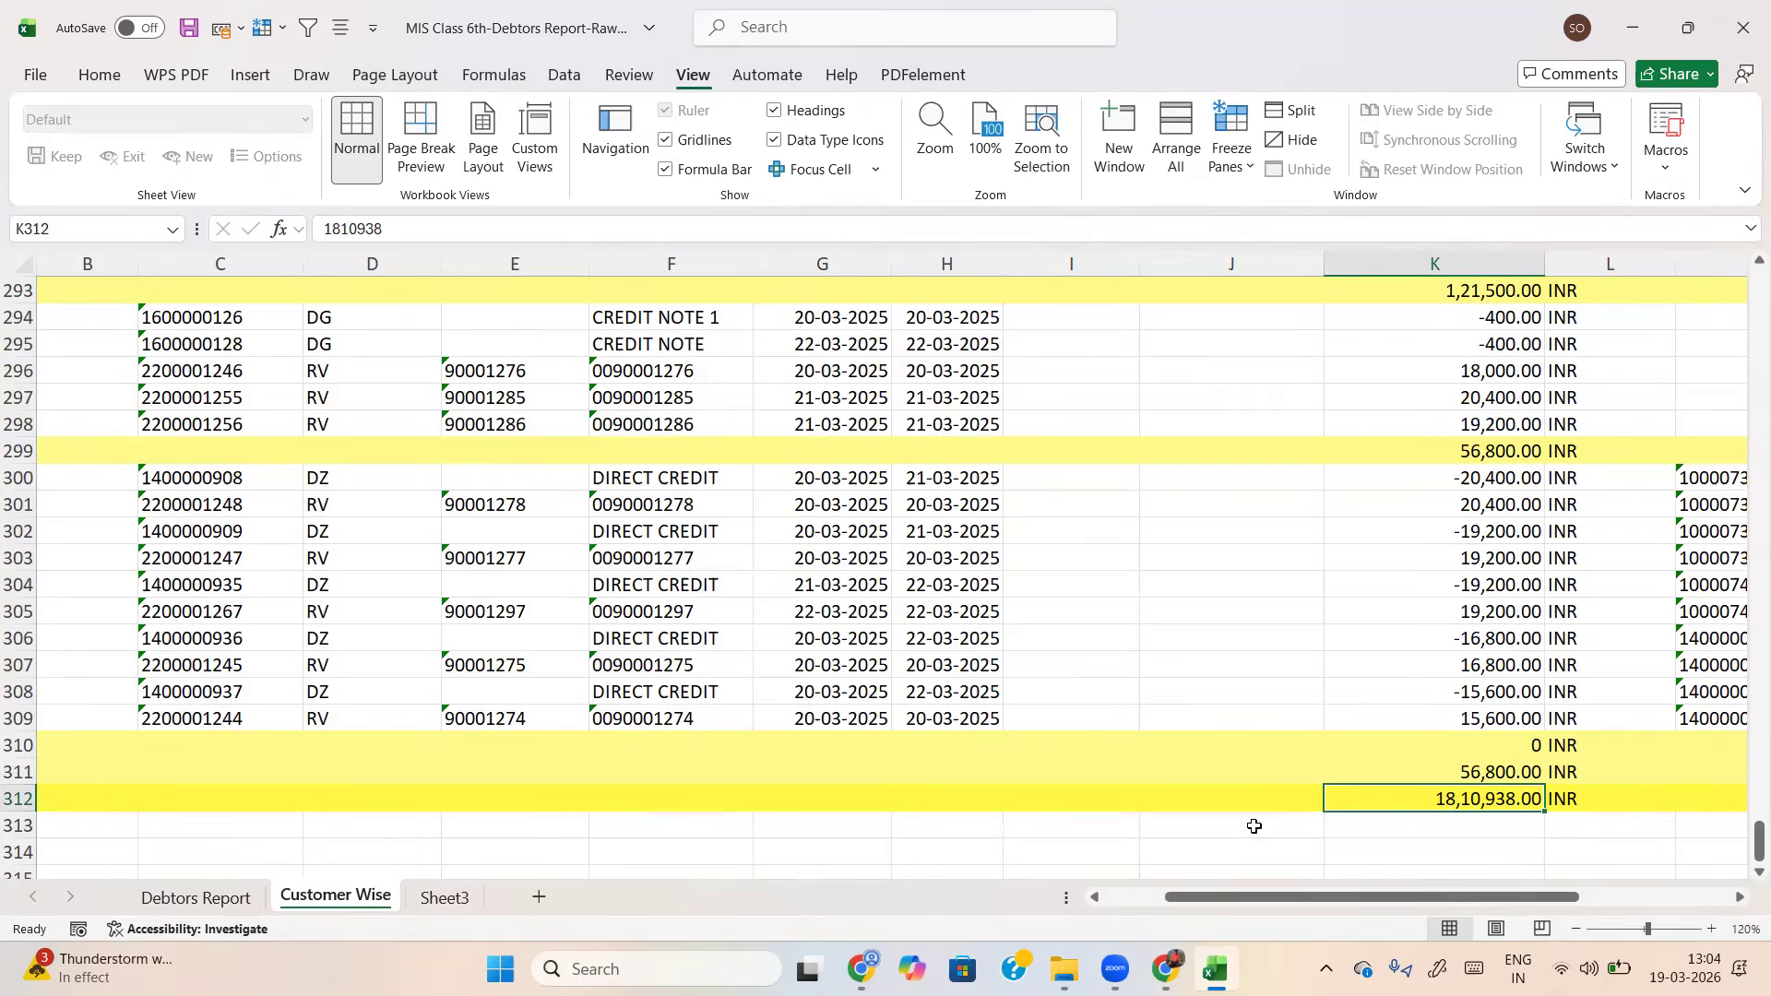
# Rename Sheet3, which holds the customer codes and names, as "Customer Master Data"
pyautogui.hotkey('ctrl', 'pagedown')
pyautogui.press('Down')
pyautogui.hotkey('ctrl', 'shift', 'Down')
pyautogui.press('Right')
pyautogui.hotkey('ctrl', 'shift', 'Down')
pyautogui.hotkey('ctrl', 'Up')
pyautogui.hotkey('alt', 'o')
pyautogui.press('r')
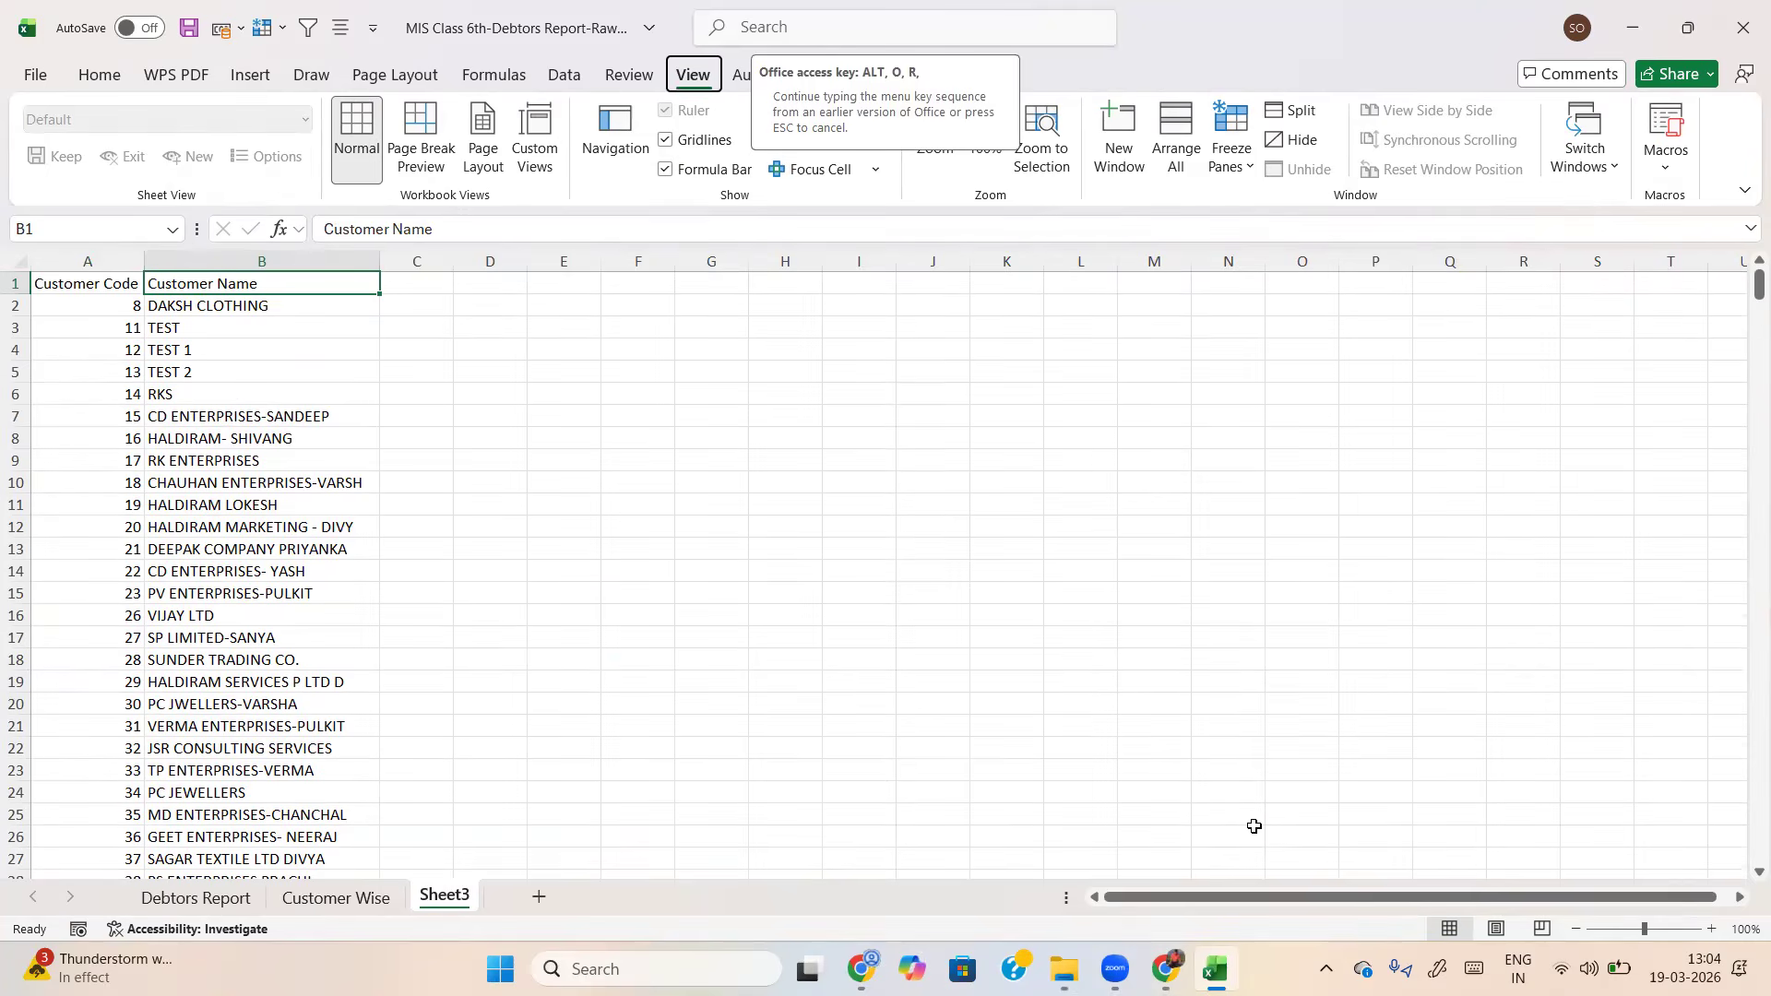
pyautogui.write('ahrCustom')
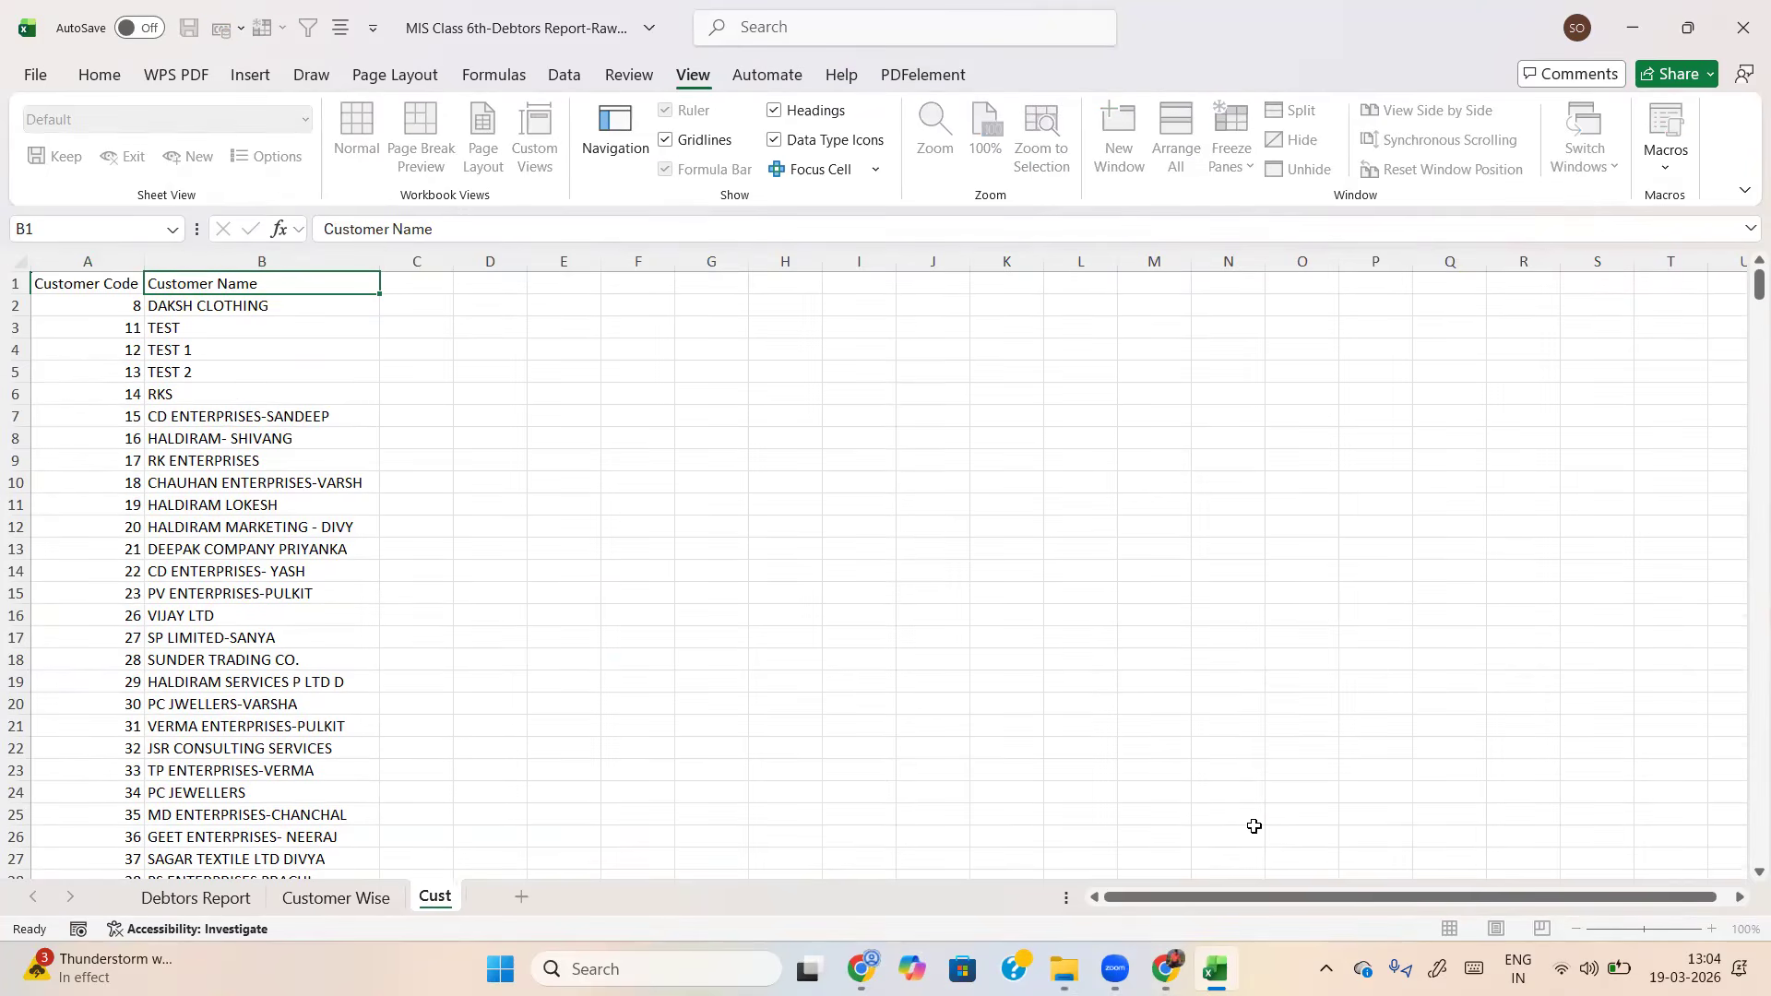
pyautogui.write('er Mats')
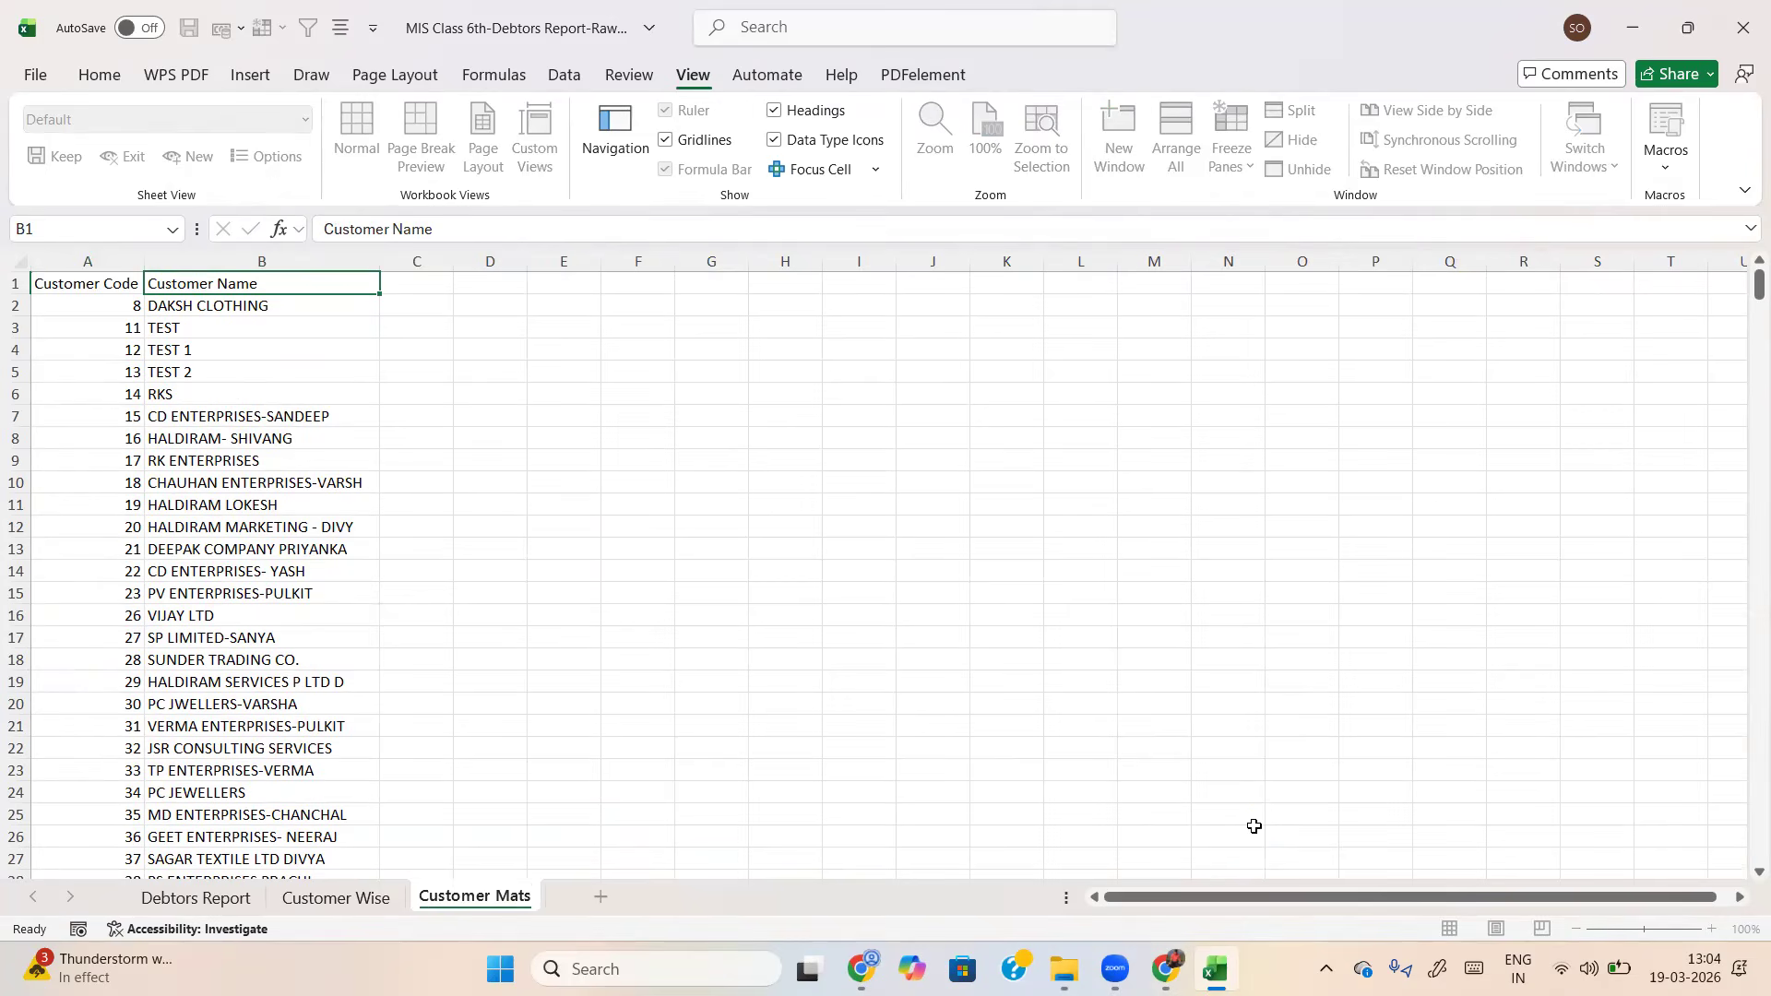
pyautogui.write('ter Data')
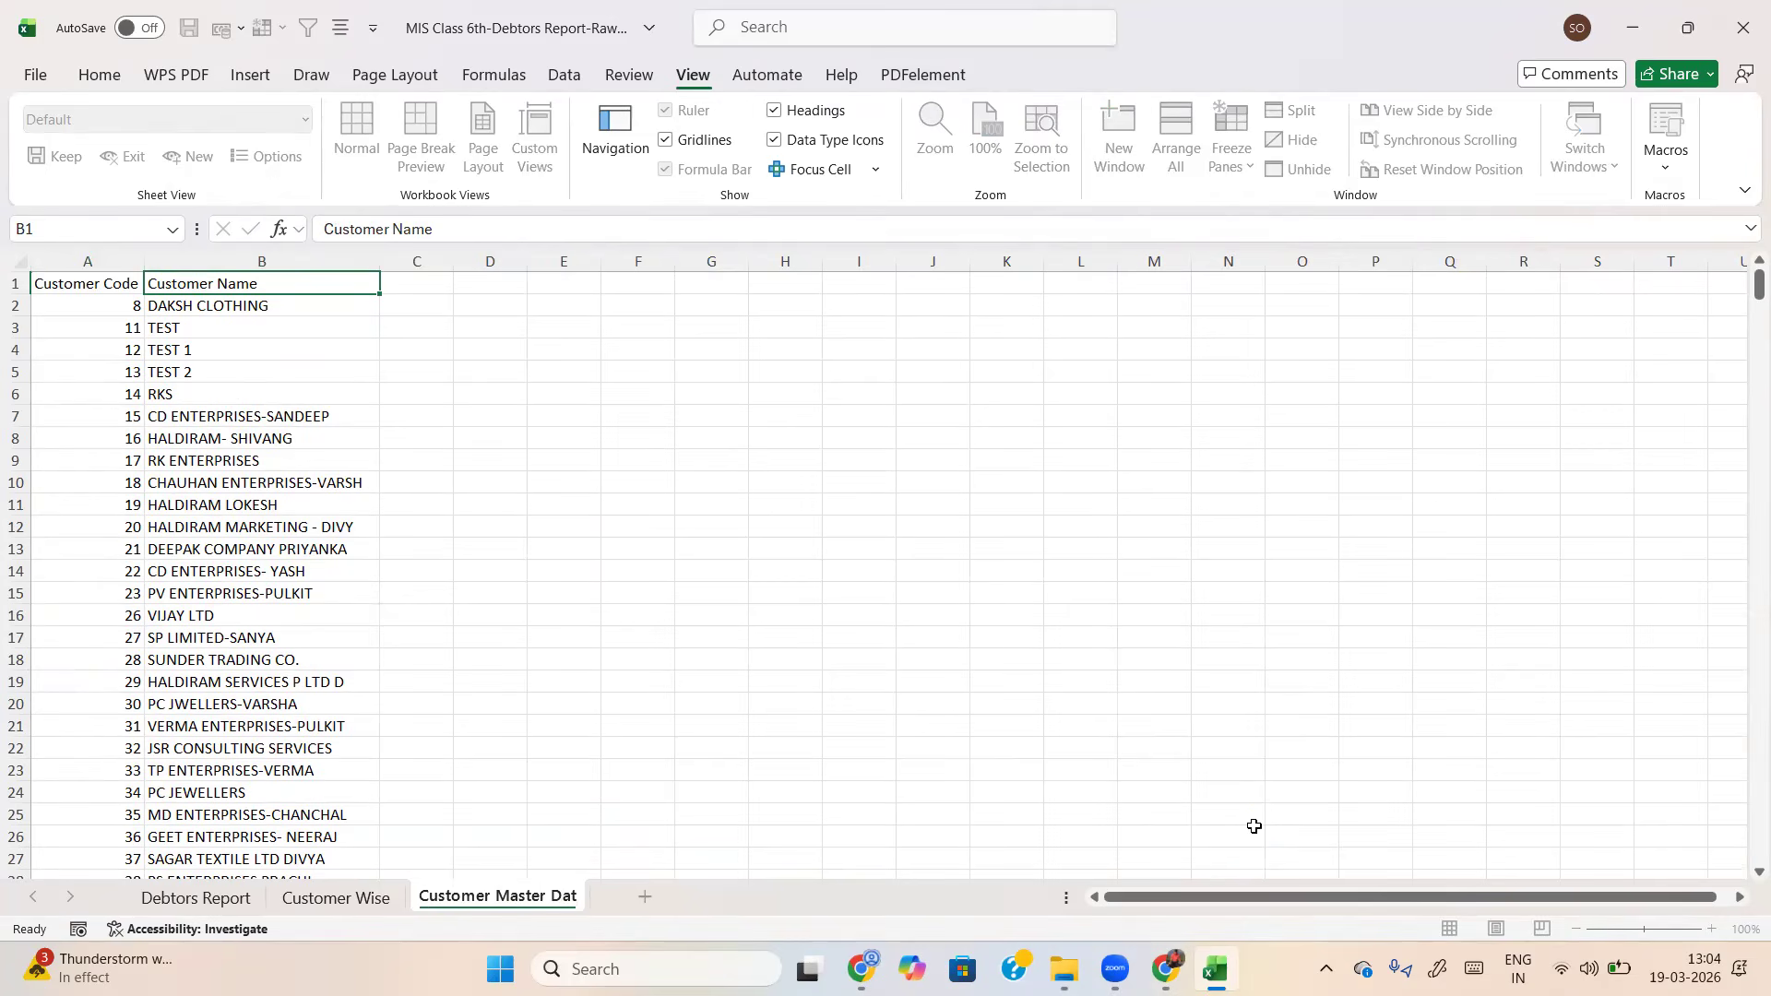
pyautogui.press('Return')
pyautogui.hotkey('alt', 'w')
pyautogui.press('q')
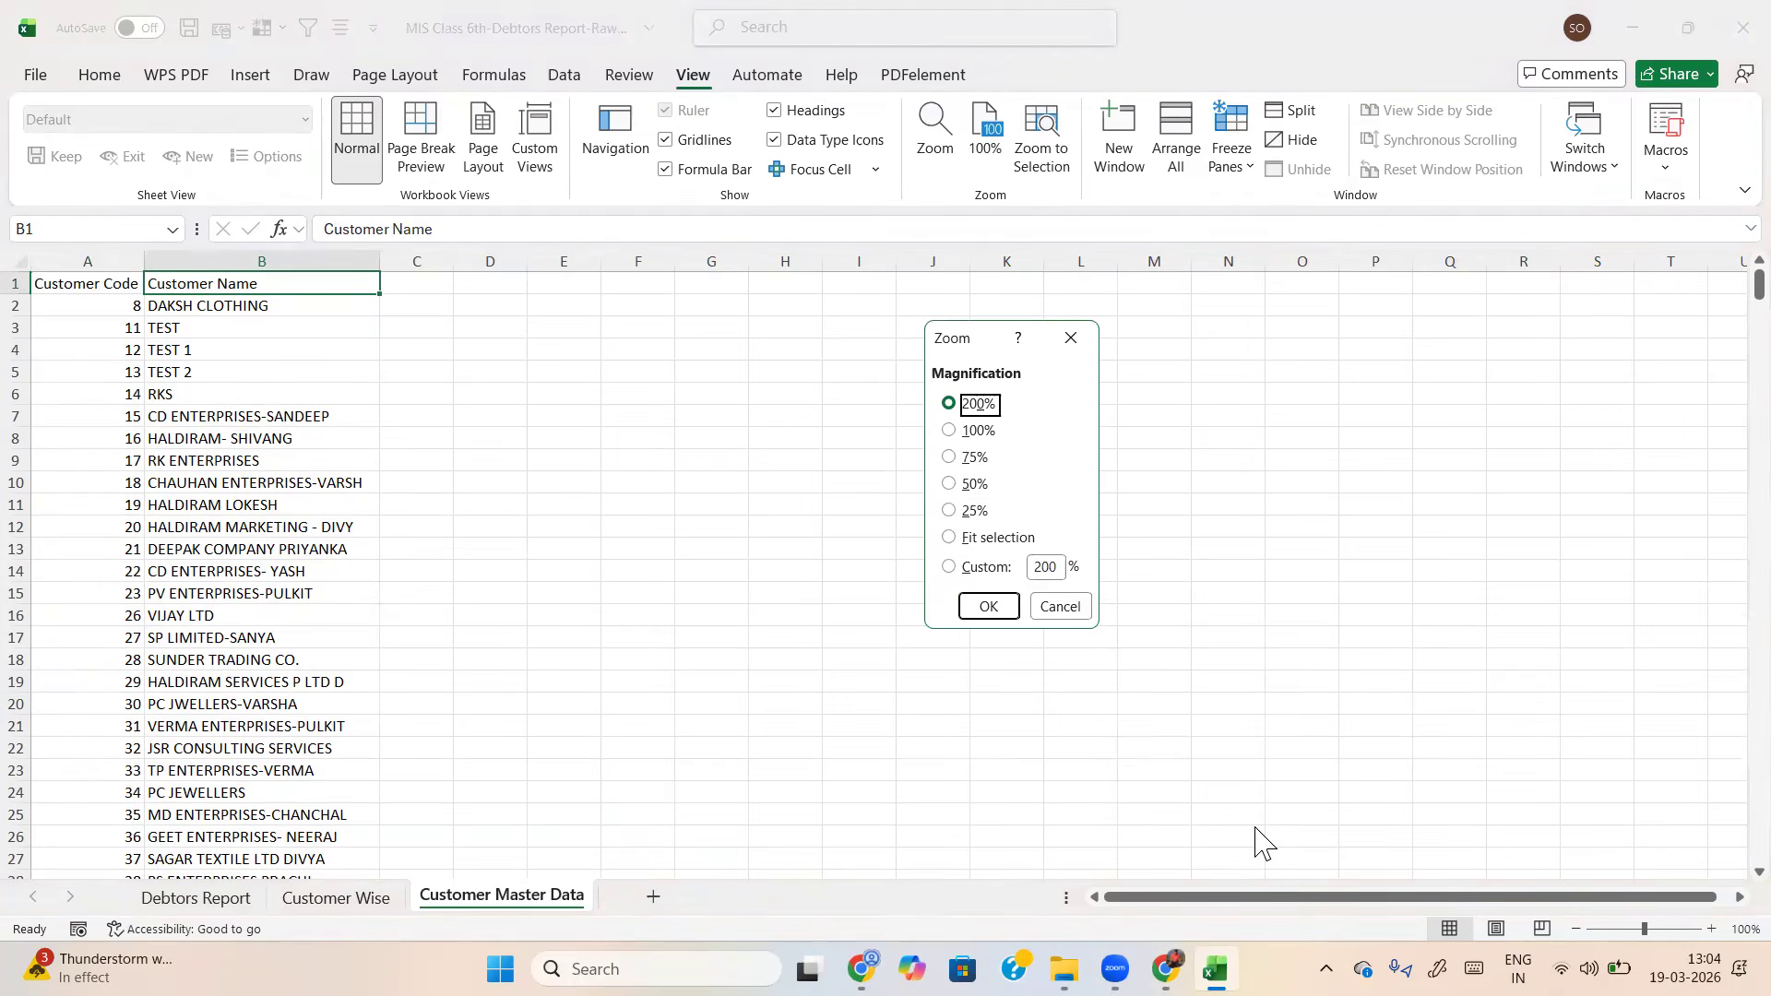
pyautogui.press('Return')
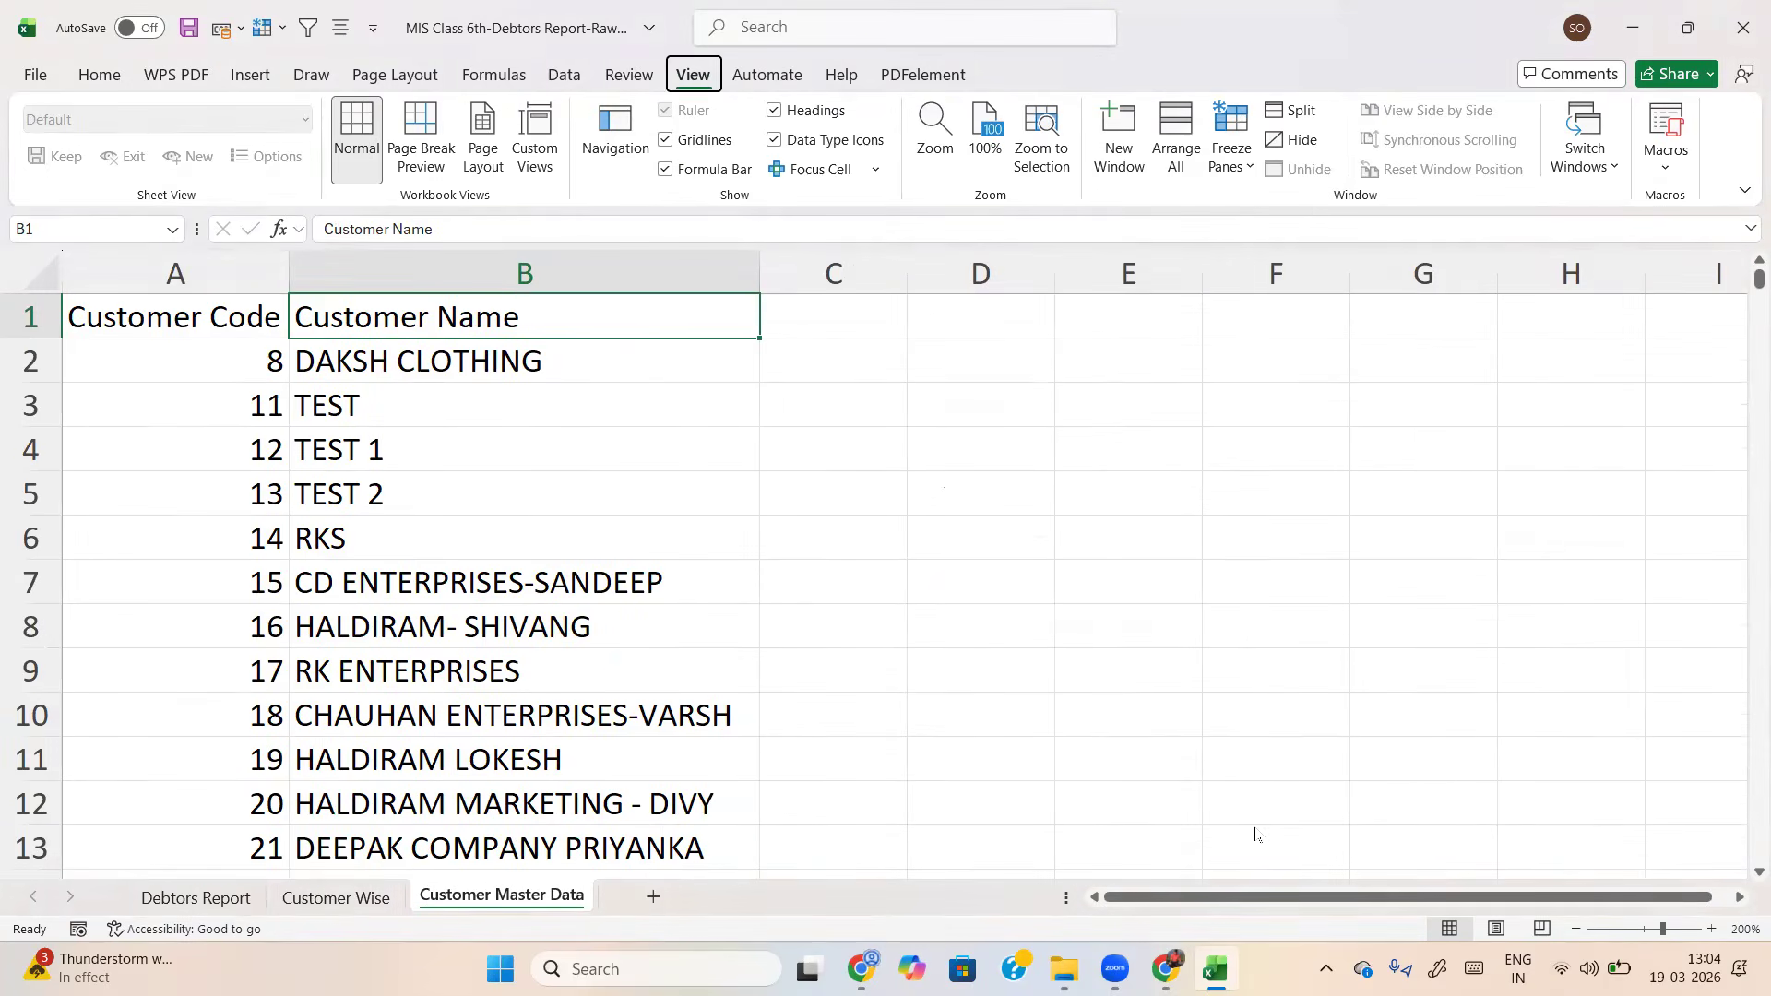
# Set the zoom of the Customer Master Data sheet to 120%
pyautogui.hotkey('alt', 'w')
pyautogui.press('q')
pyautogui.hotkey('alt', 'c')
pyautogui.write('120')
pyautogui.press('Return')
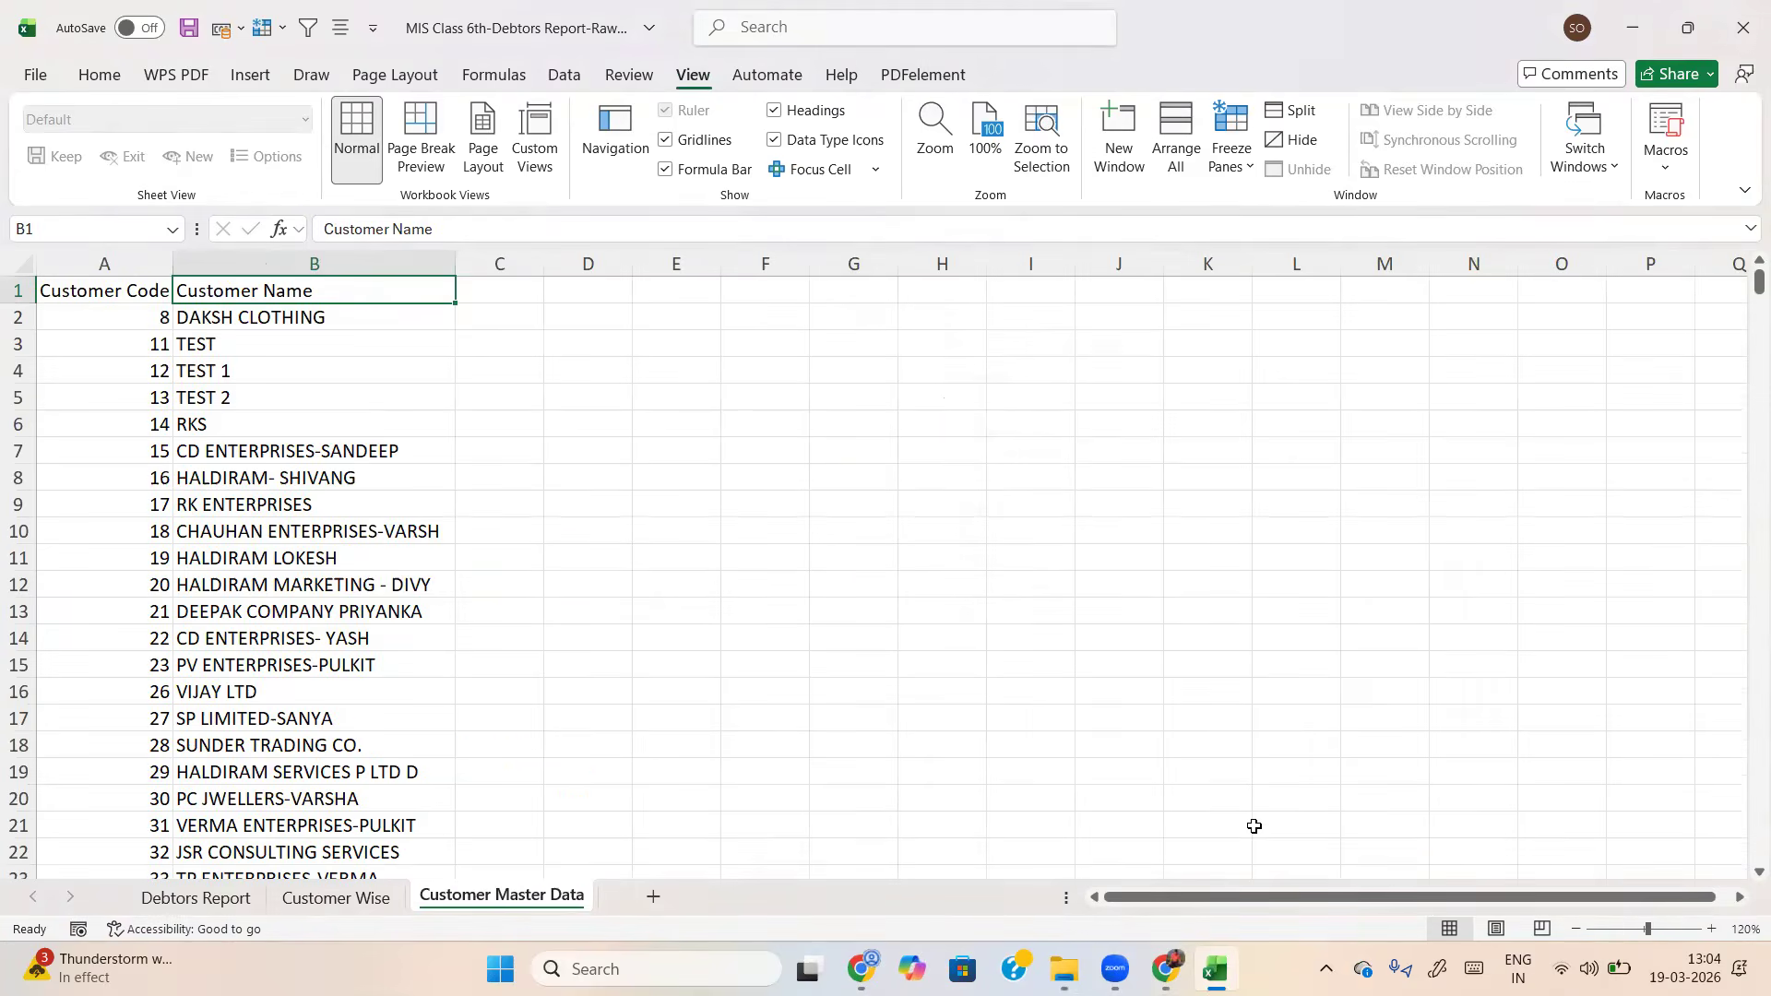
# Turn on filters for the header row of the Customer Wise sheet
pyautogui.hotkey('ctrl', 'pageup')
pyautogui.press('Up')
pyautogui.hotkey('ctrl', 'Up')
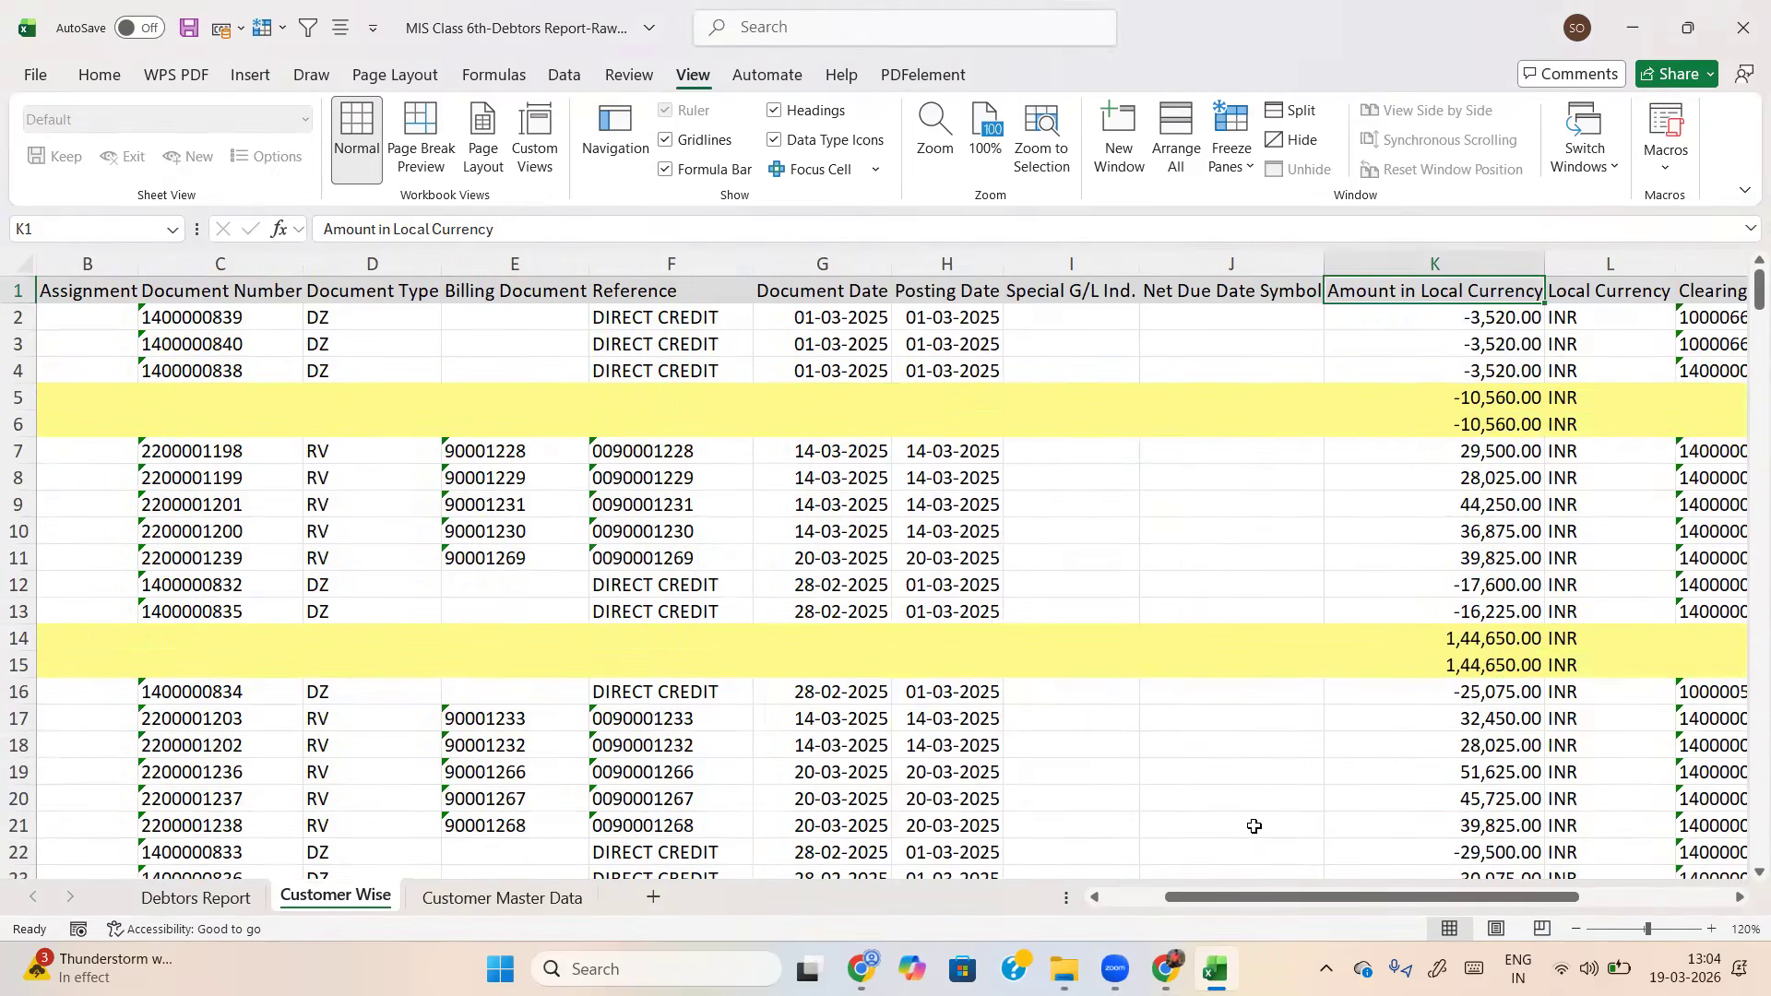
pyautogui.hotkey('ctrl', 'Left')
pyautogui.hotkey('alt', 'a')
pyautogui.press('t')
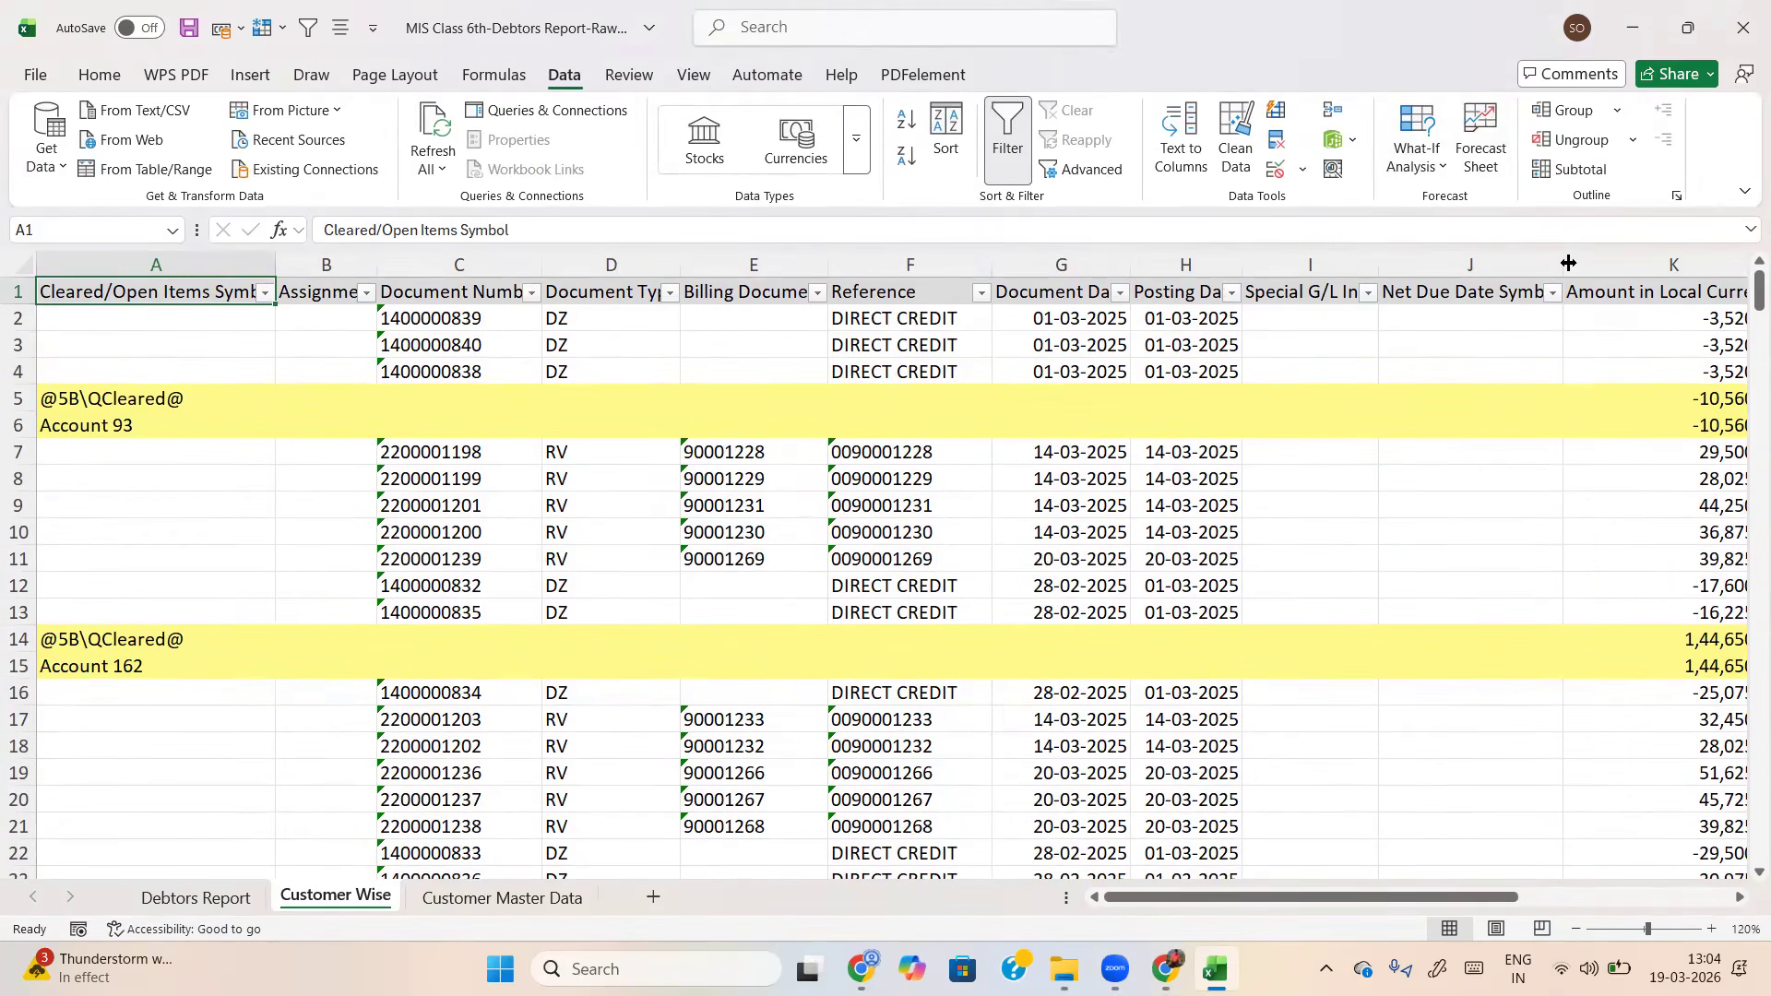
pyautogui.moveTo(290, 222)
pyautogui.mouseDown()
pyautogui.moveTo(365, 314)
pyautogui.moveTo(158, 205)
pyautogui.mouseUp()
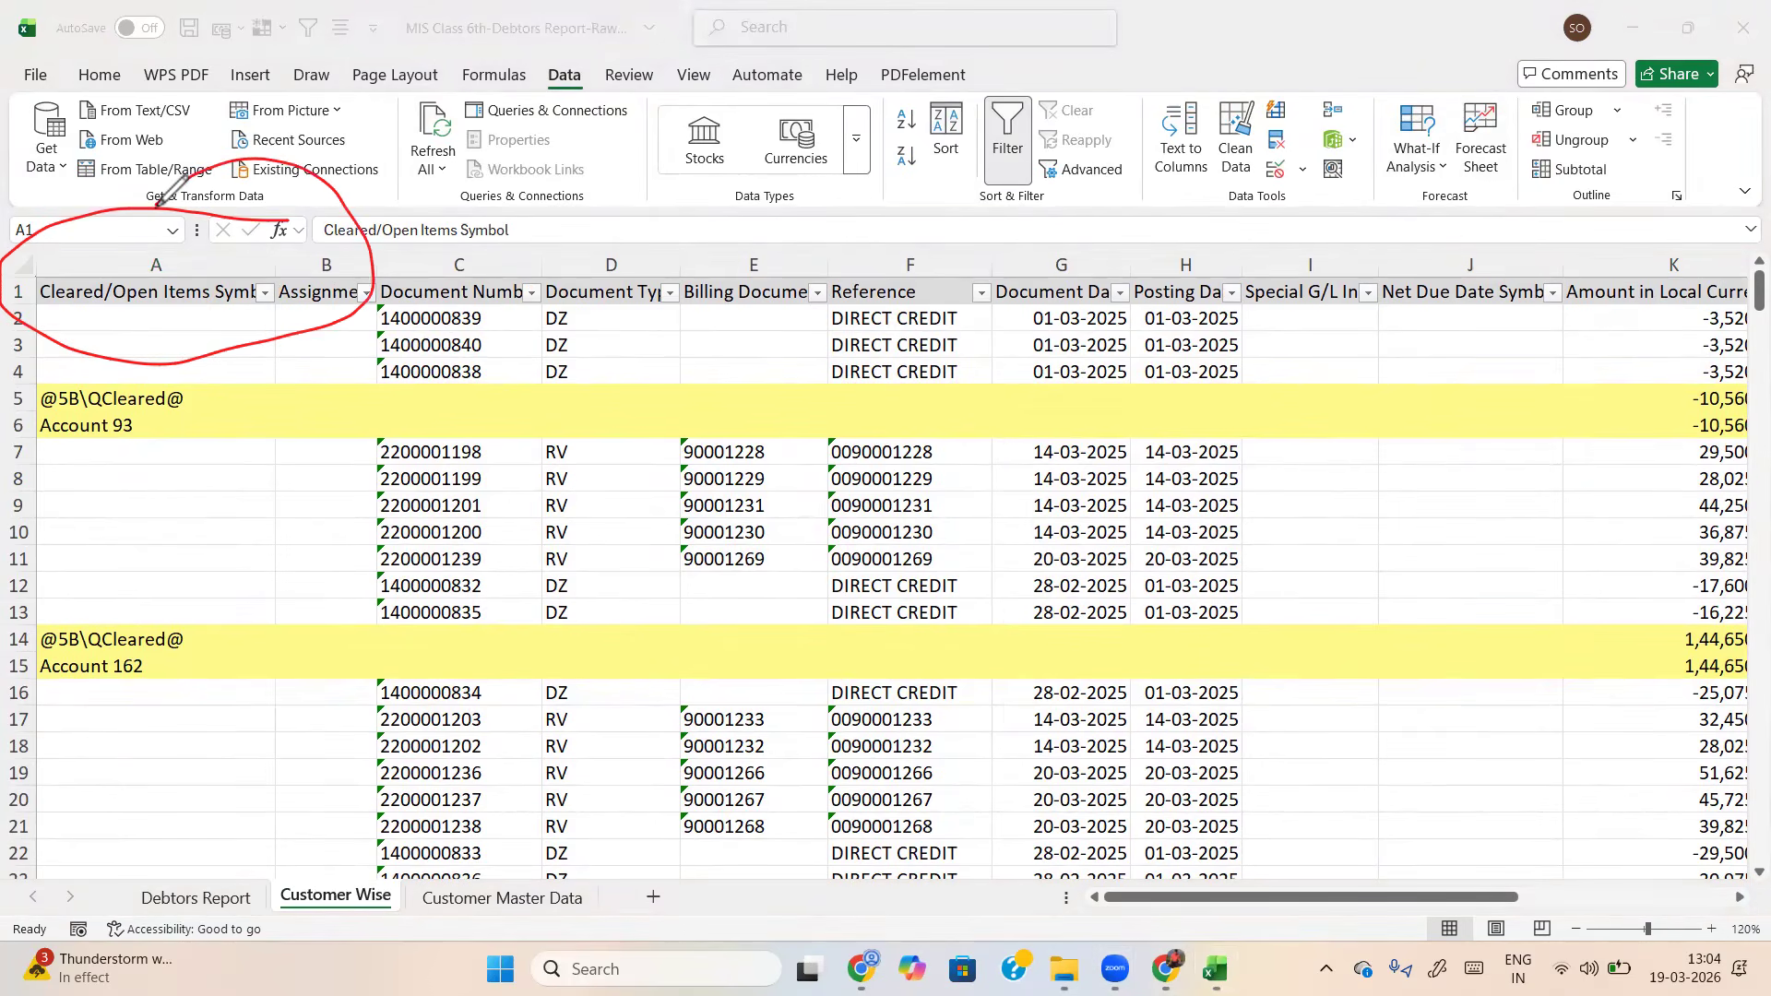
pyautogui.click(158, 291)
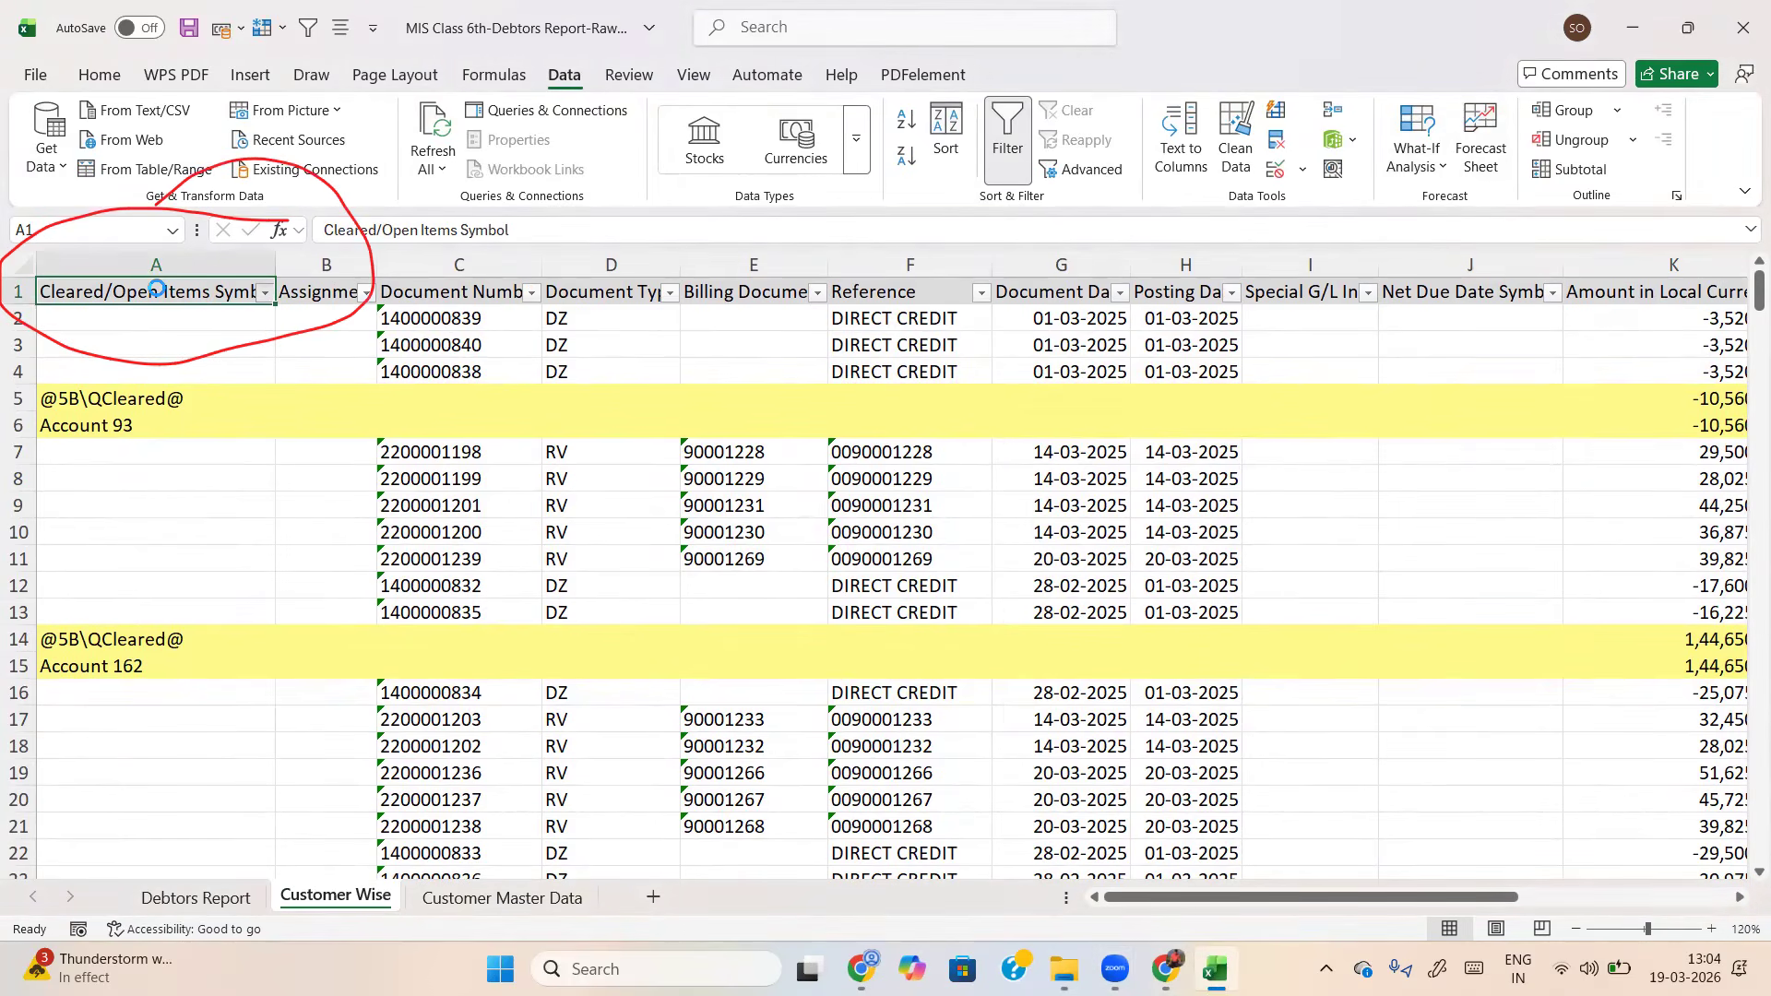
pyautogui.hotkey('alt', 'Down')
pyautogui.press('Tab')
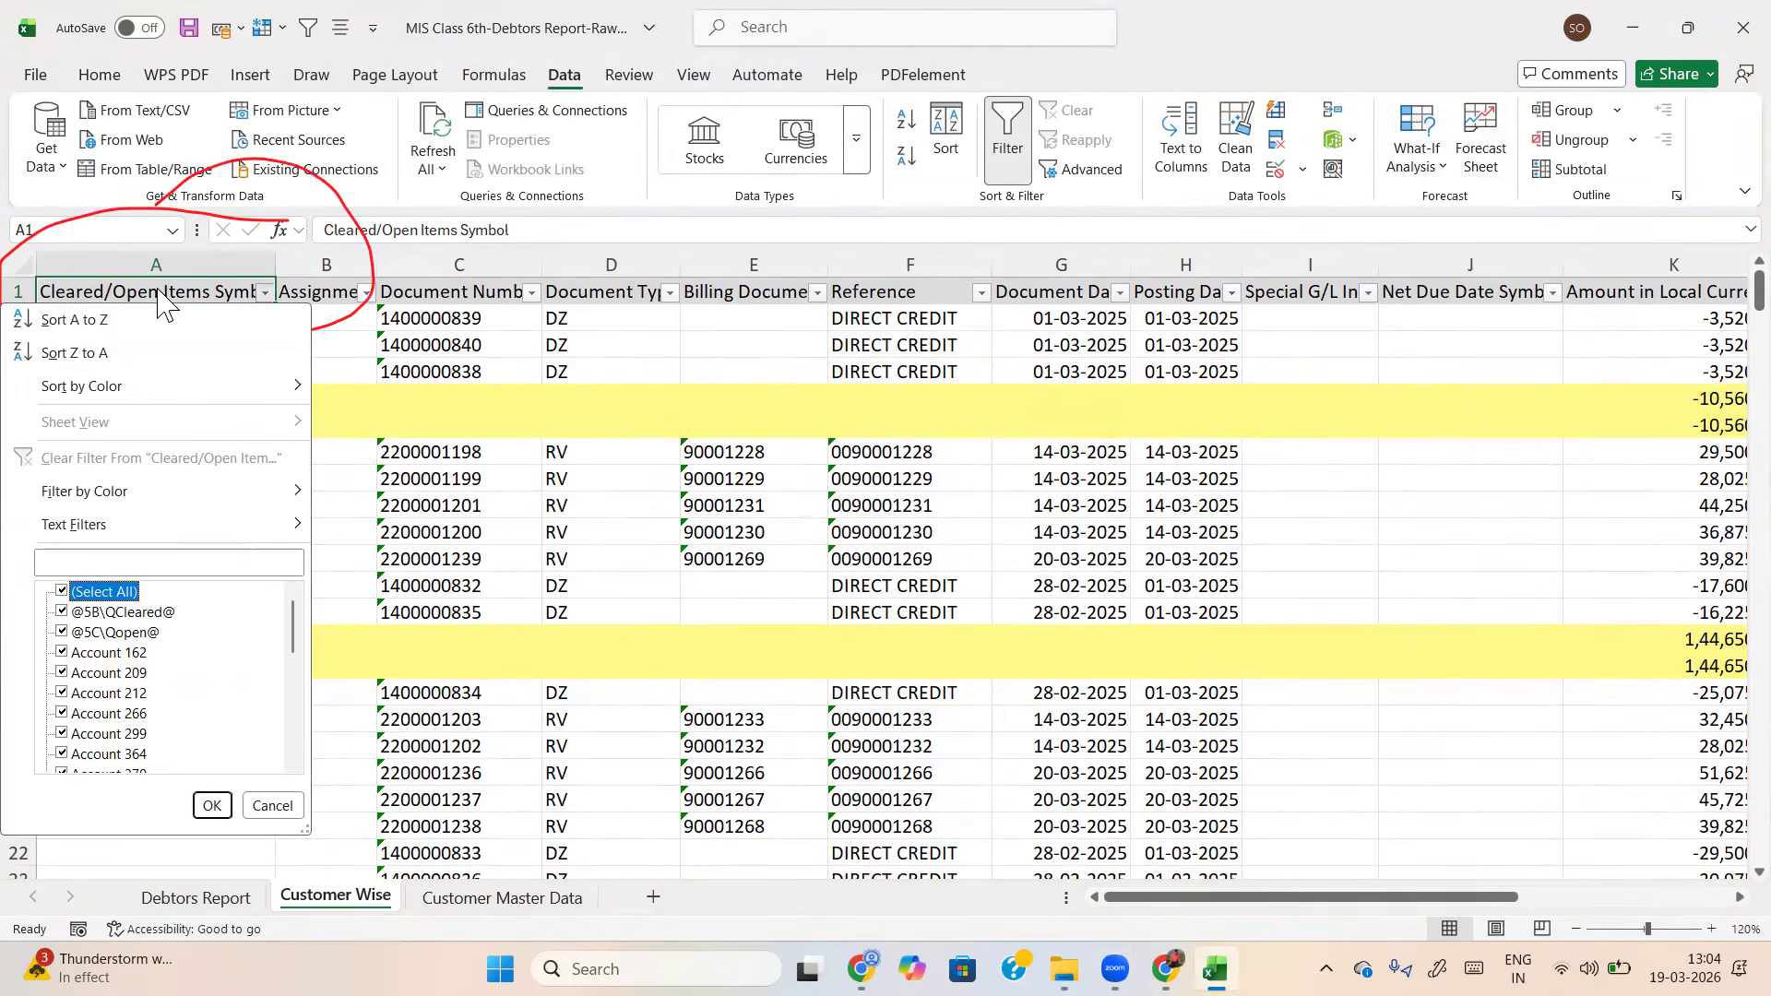
pyautogui.press('space')
pyautogui.press('Down')
pyautogui.press('space')
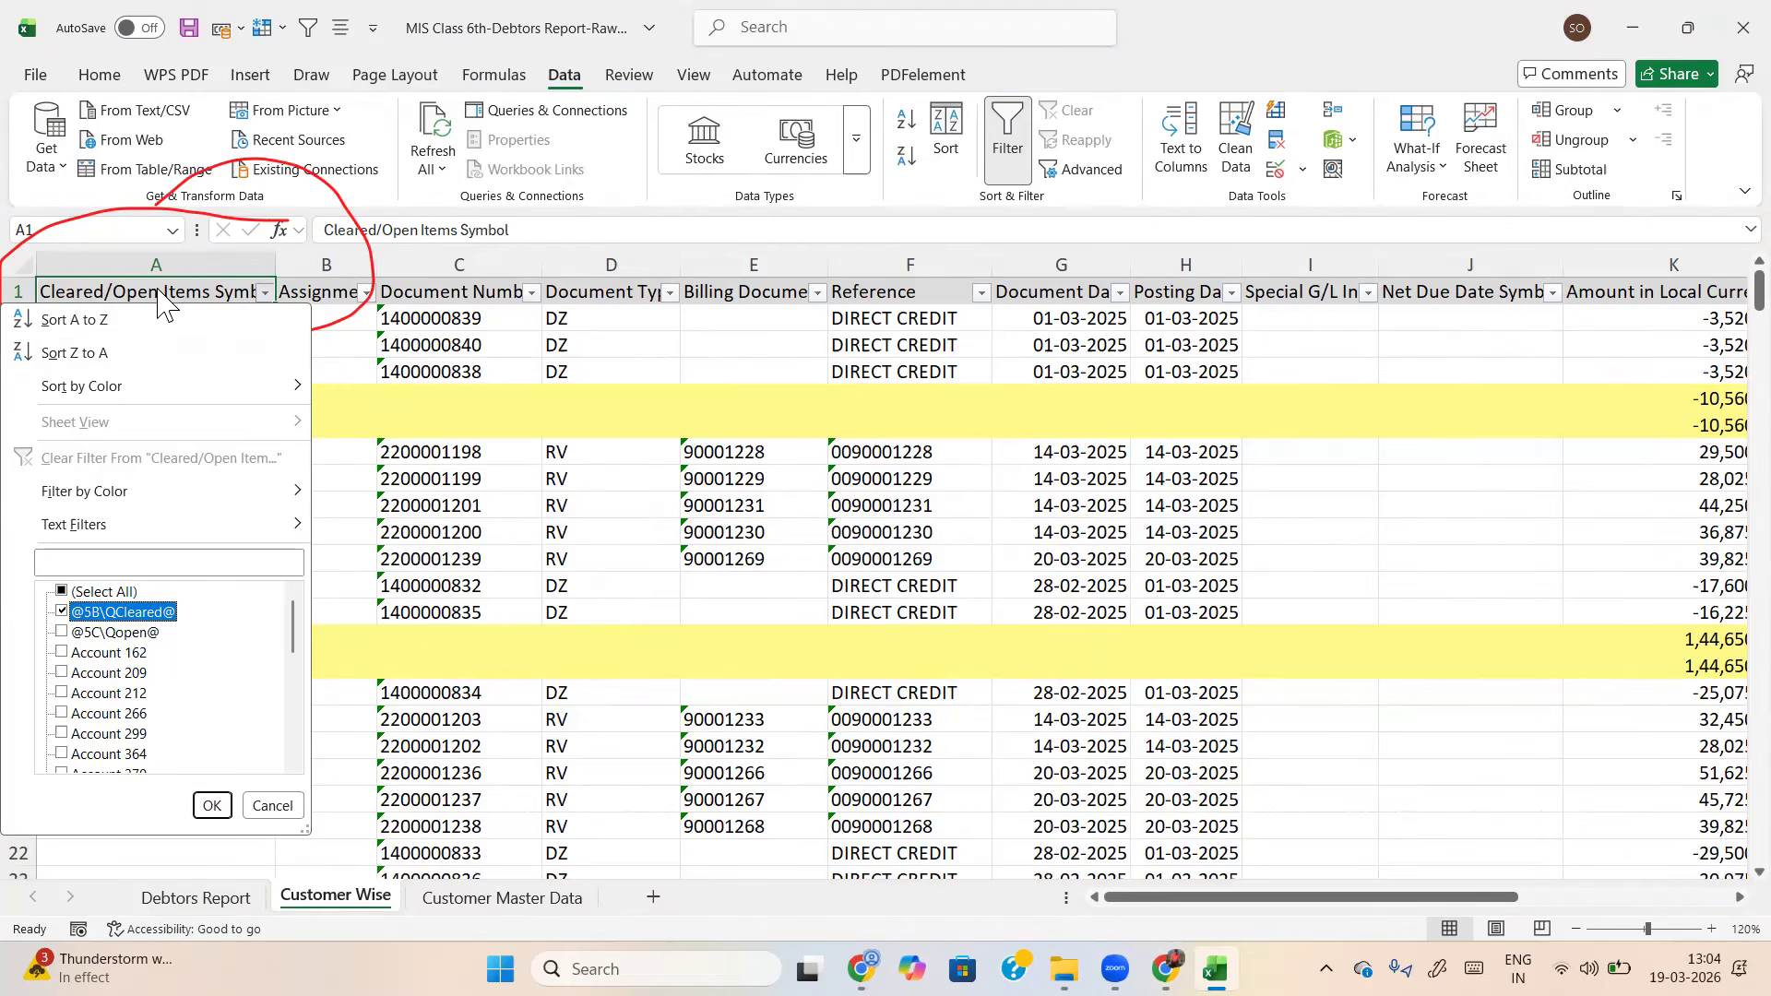
pyautogui.press('Down')
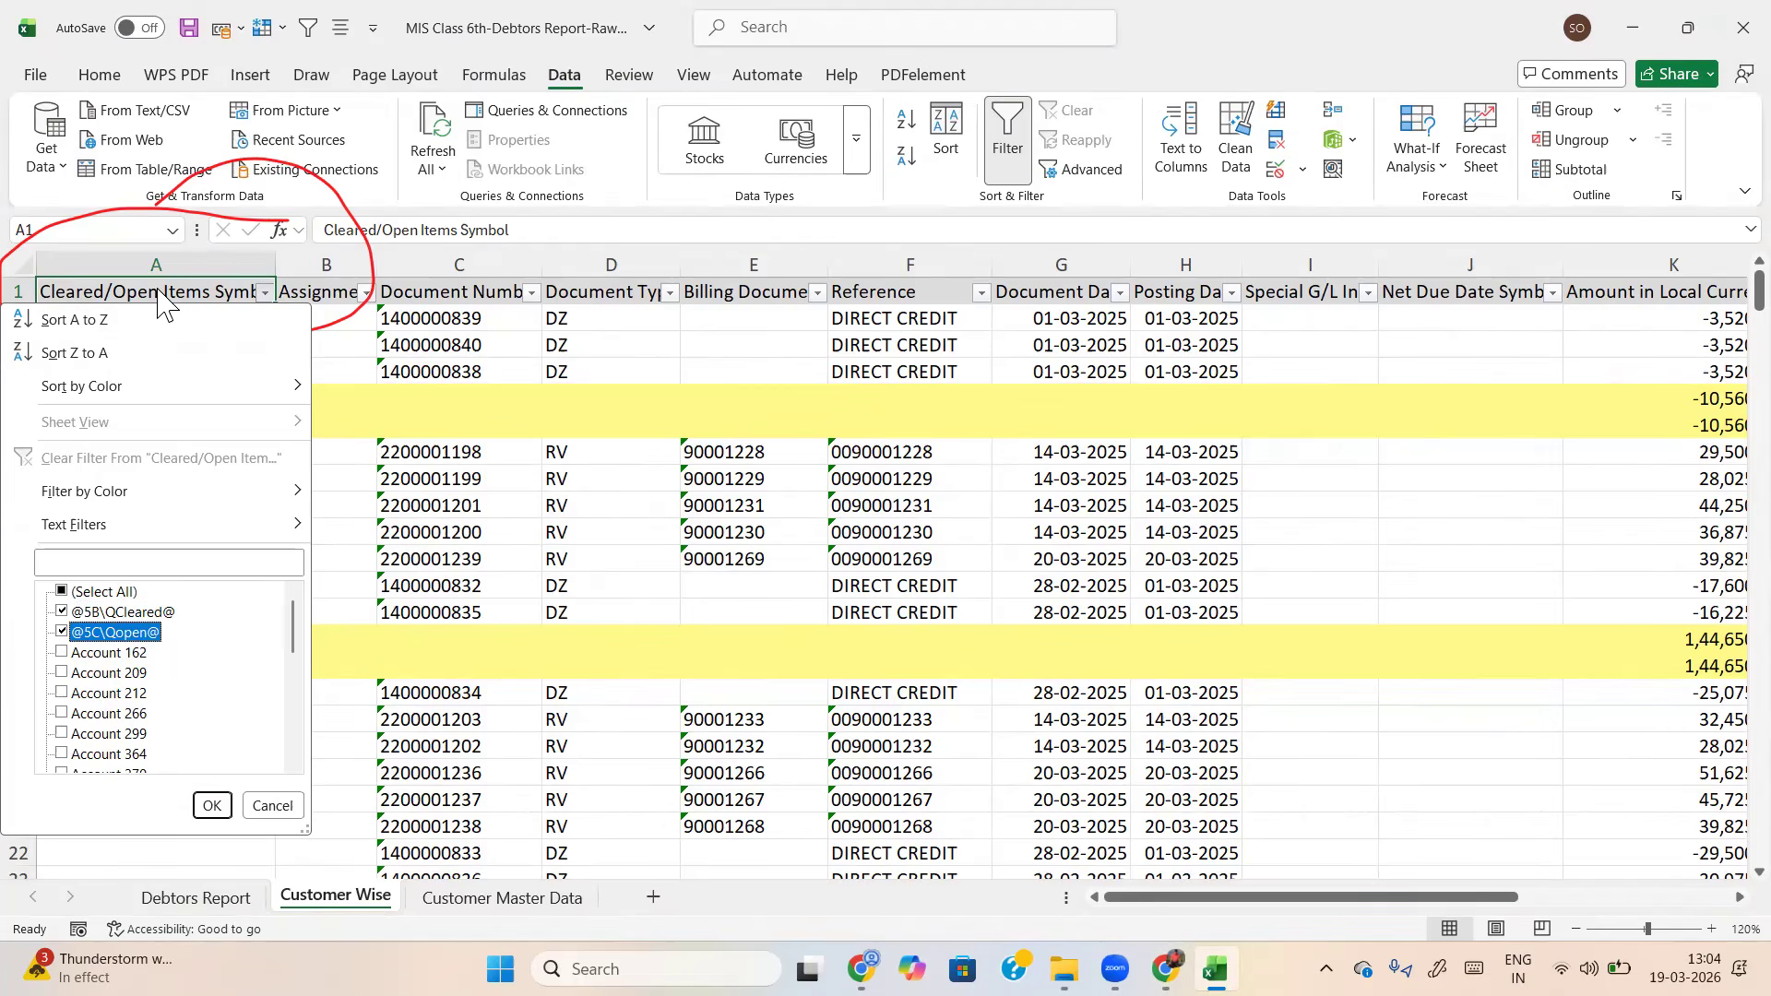
pyautogui.press('Down')
pyautogui.press('Down')
pyautogui.press('Down')
pyautogui.press('Down')
pyautogui.press('Down')
pyautogui.press('Down')
pyautogui.press('Down')
pyautogui.press('Down')
pyautogui.press('Down')
pyautogui.press('Down')
pyautogui.press('Down')
pyautogui.press('Down')
pyautogui.press('Down')
pyautogui.press('Down')
pyautogui.press('Down')
pyautogui.press('Down')
pyautogui.press('space')
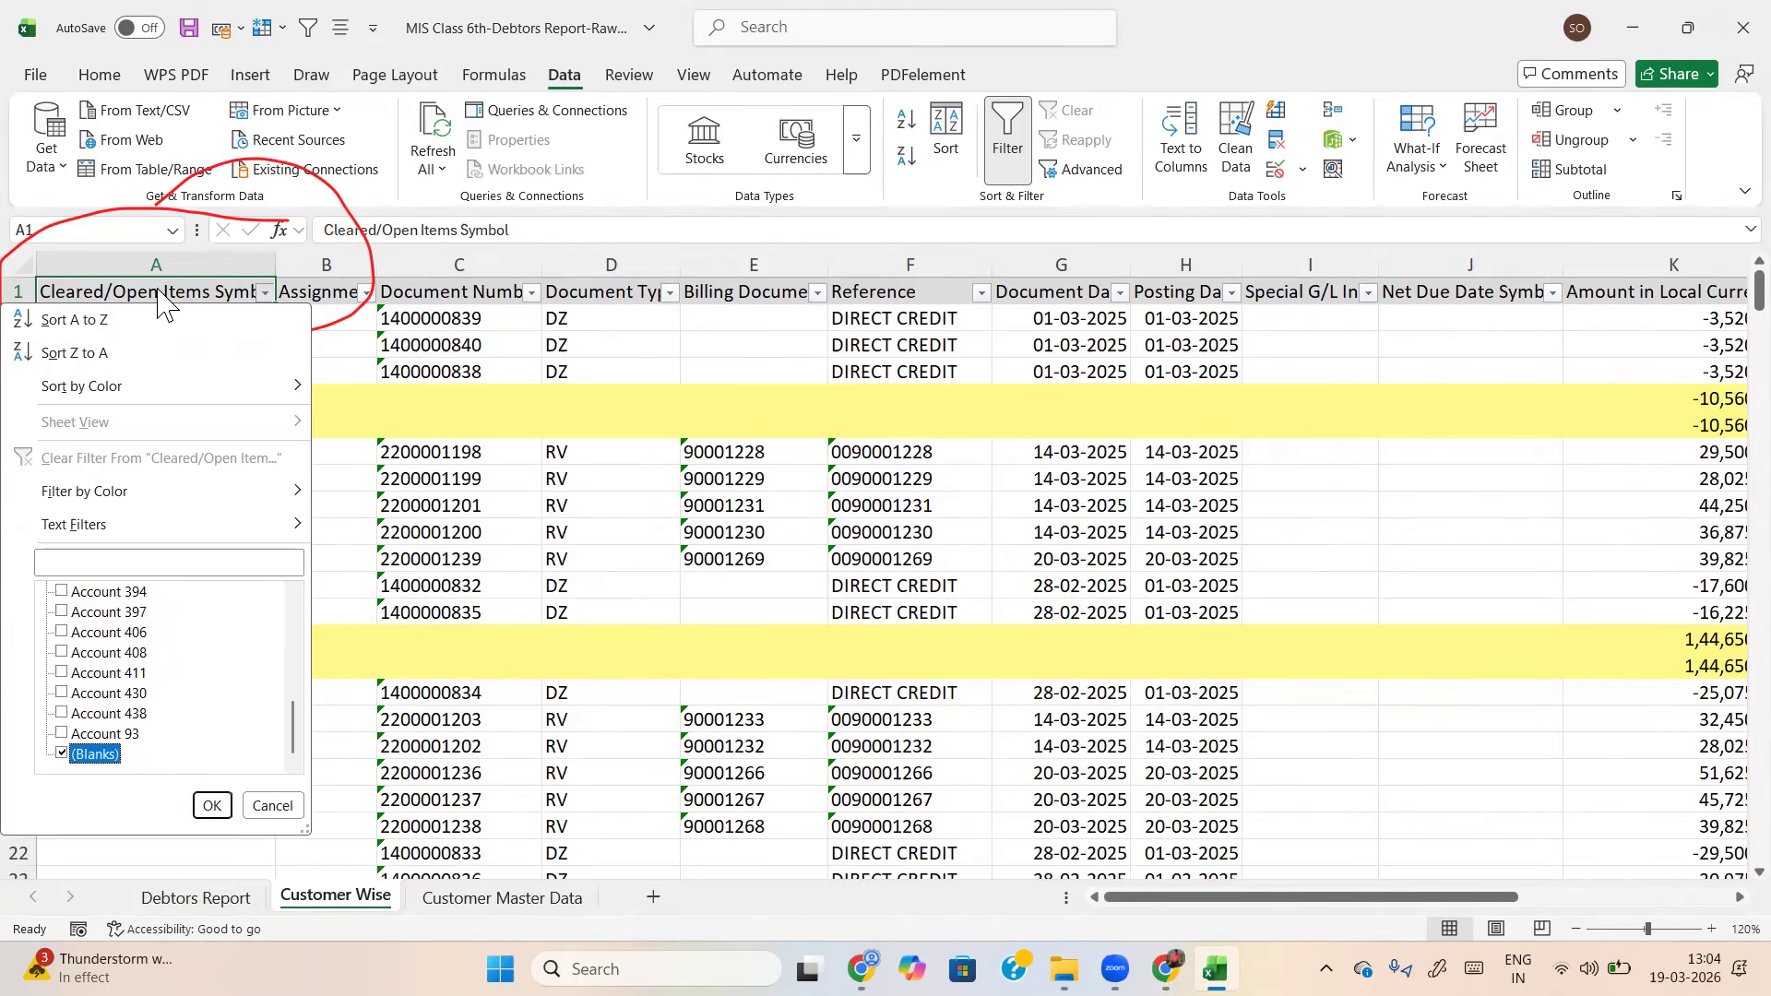
pyautogui.press('Up')
pyautogui.press('Up')
pyautogui.press('Up')
pyautogui.press('Up')
pyautogui.press('Up')
pyautogui.press('Up')
pyautogui.press('Up')
pyautogui.press('Up')
pyautogui.press('Up')
pyautogui.press('Up')
pyautogui.press('Up')
pyautogui.press('Up')
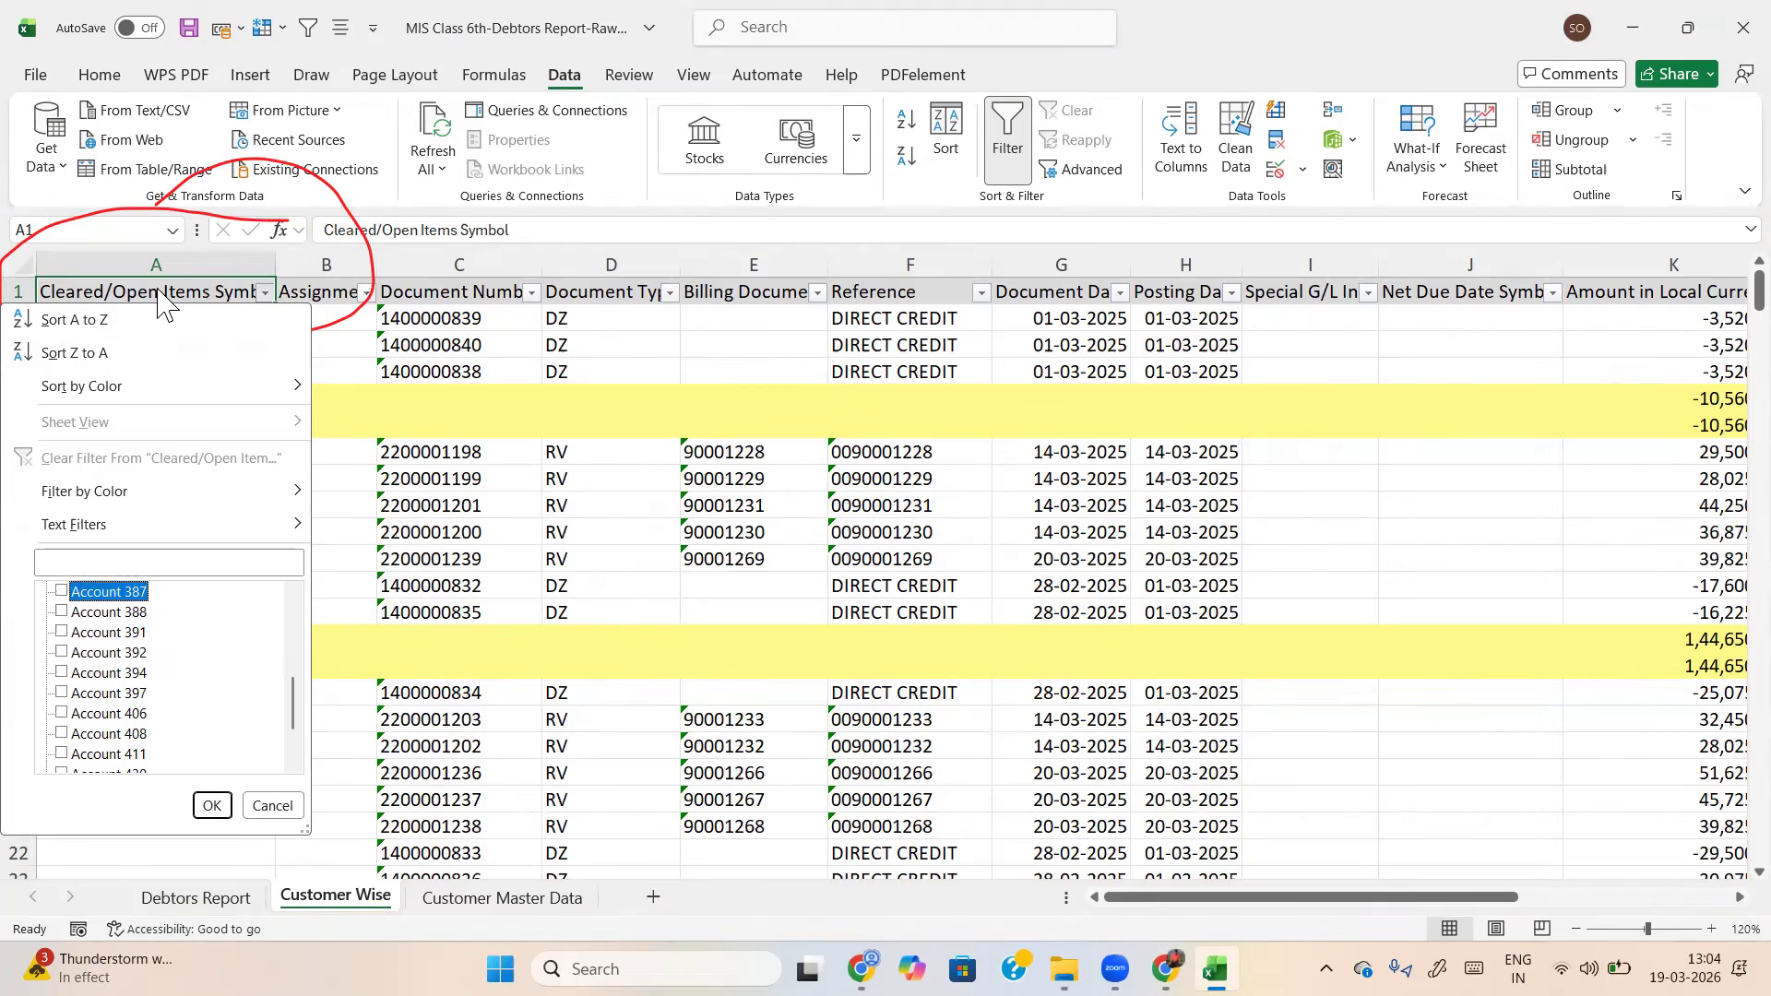
pyautogui.press('Up')
pyautogui.press('Up')
pyautogui.press('Up')
pyautogui.press('Up')
pyautogui.press('Up')
pyautogui.press('Up')
pyautogui.press('Up')
pyautogui.press('Up')
pyautogui.press('Up')
pyautogui.press('Up')
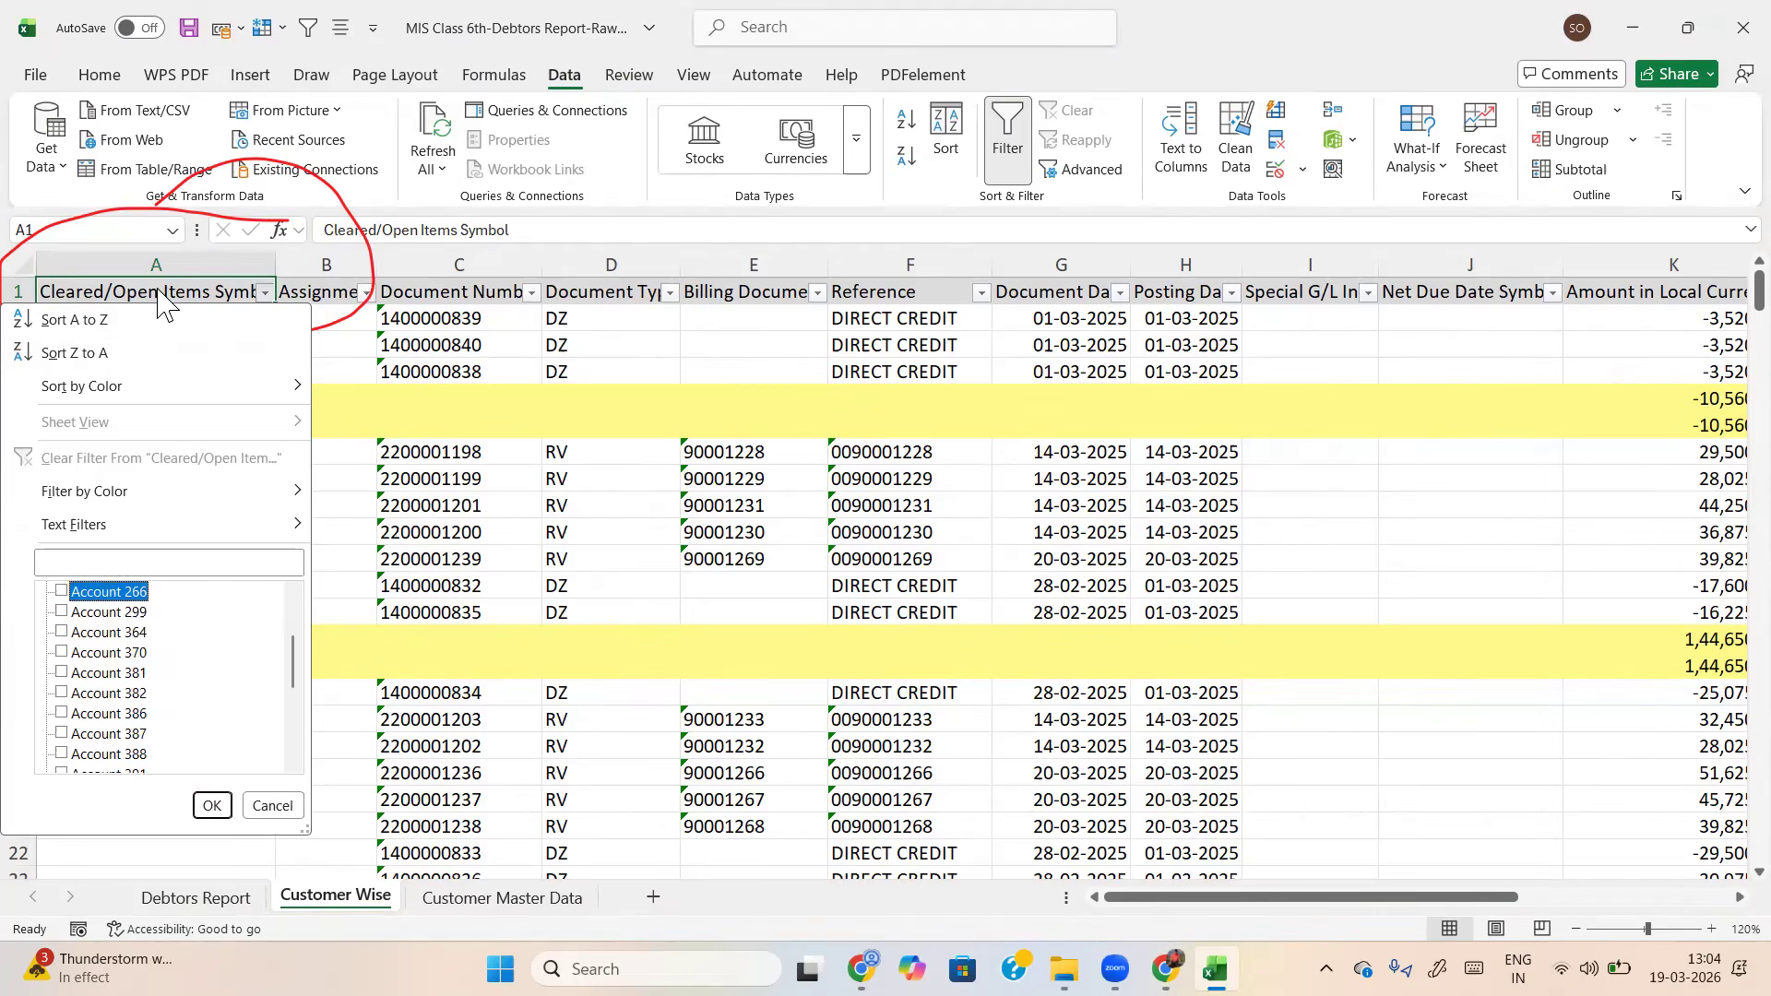
pyautogui.press('Tab')
pyautogui.press('Return')
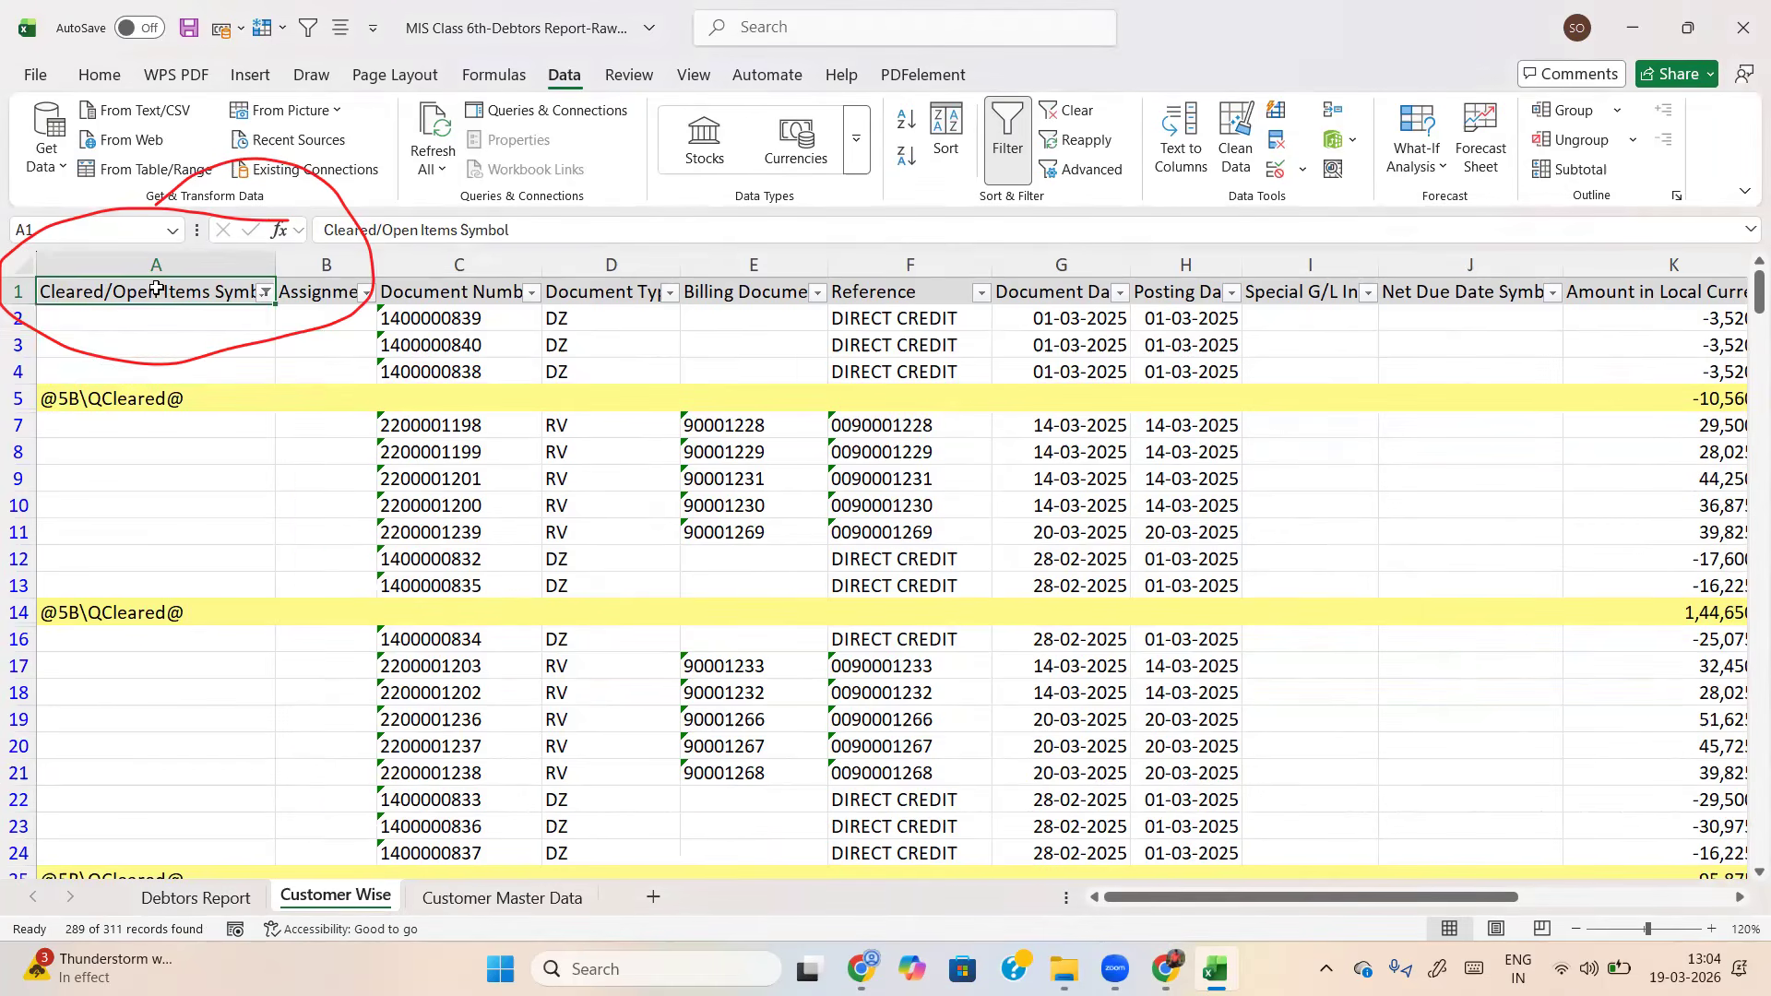
# Examine the Billing Document and Reference entries of the filtered rows, comparing invoice lines with direct credit lines
pyautogui.press('Down')
pyautogui.press('Right')
pyautogui.press('Right')
pyautogui.press('Right')
pyautogui.press('Right')
pyautogui.press('Right')
pyautogui.press('Down')
pyautogui.press('Down')
pyautogui.press('Down')
pyautogui.press('Down')
pyautogui.press('Down')
pyautogui.press('Down')
pyautogui.press('Down')
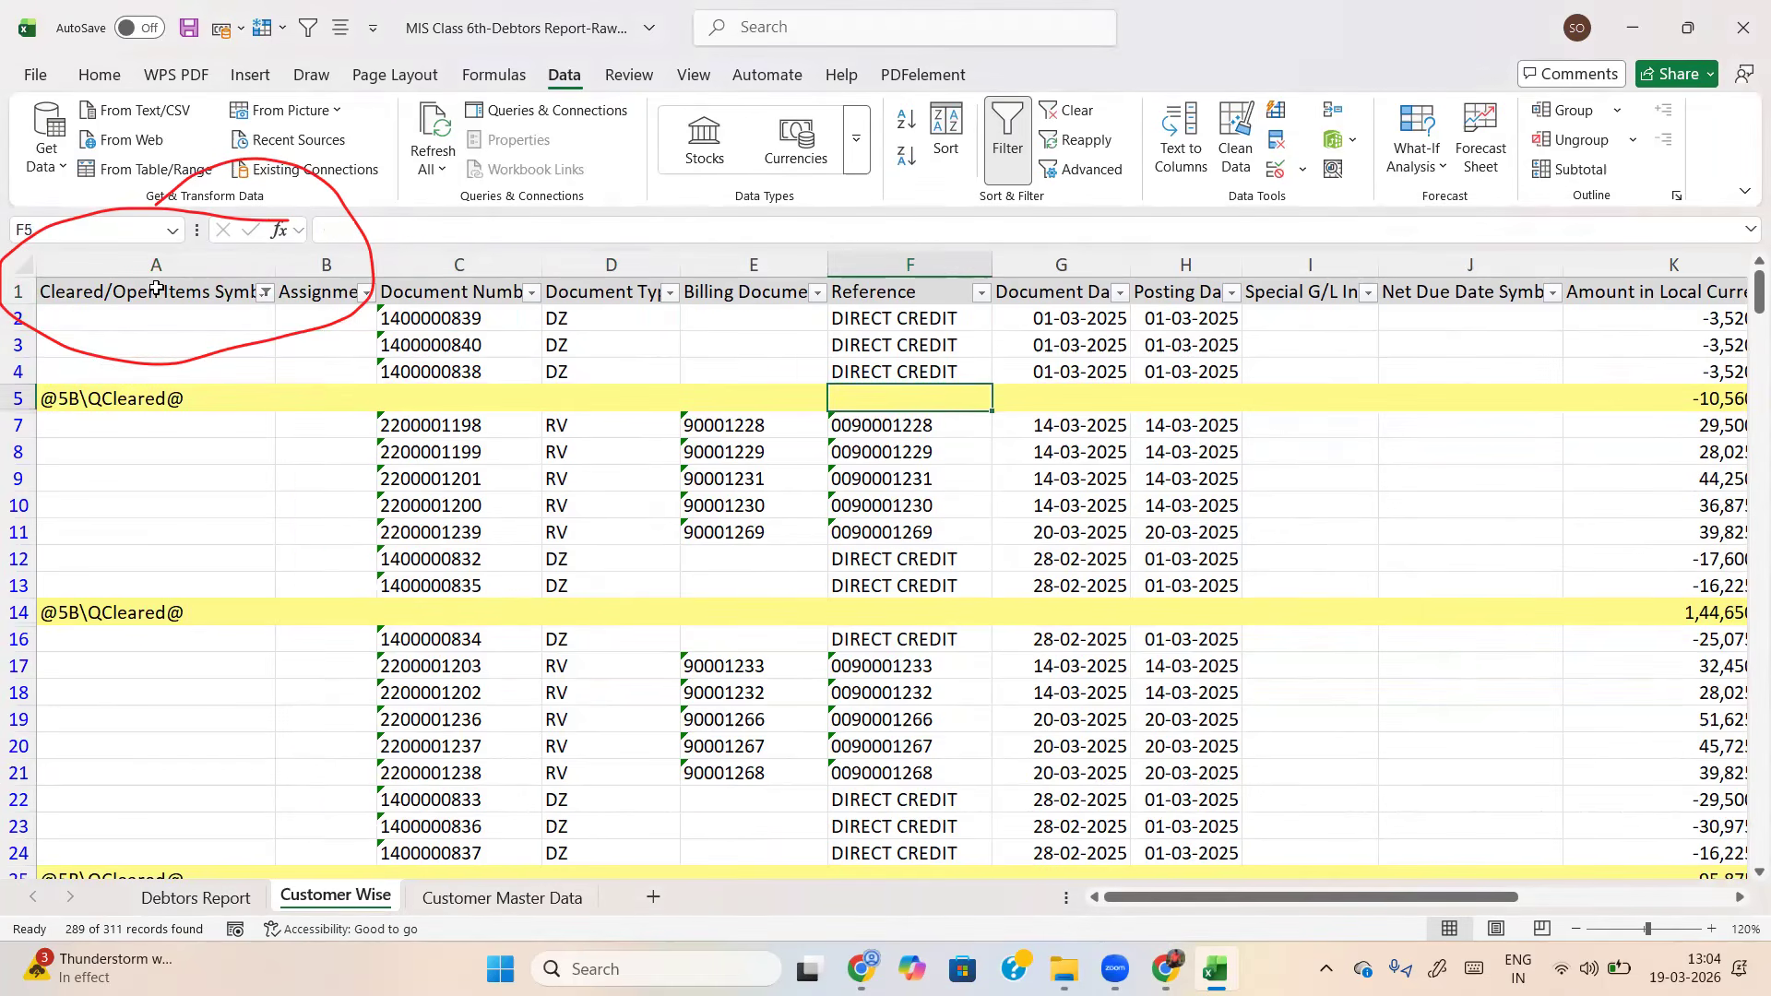
pyautogui.press('Left')
pyautogui.press('Down')
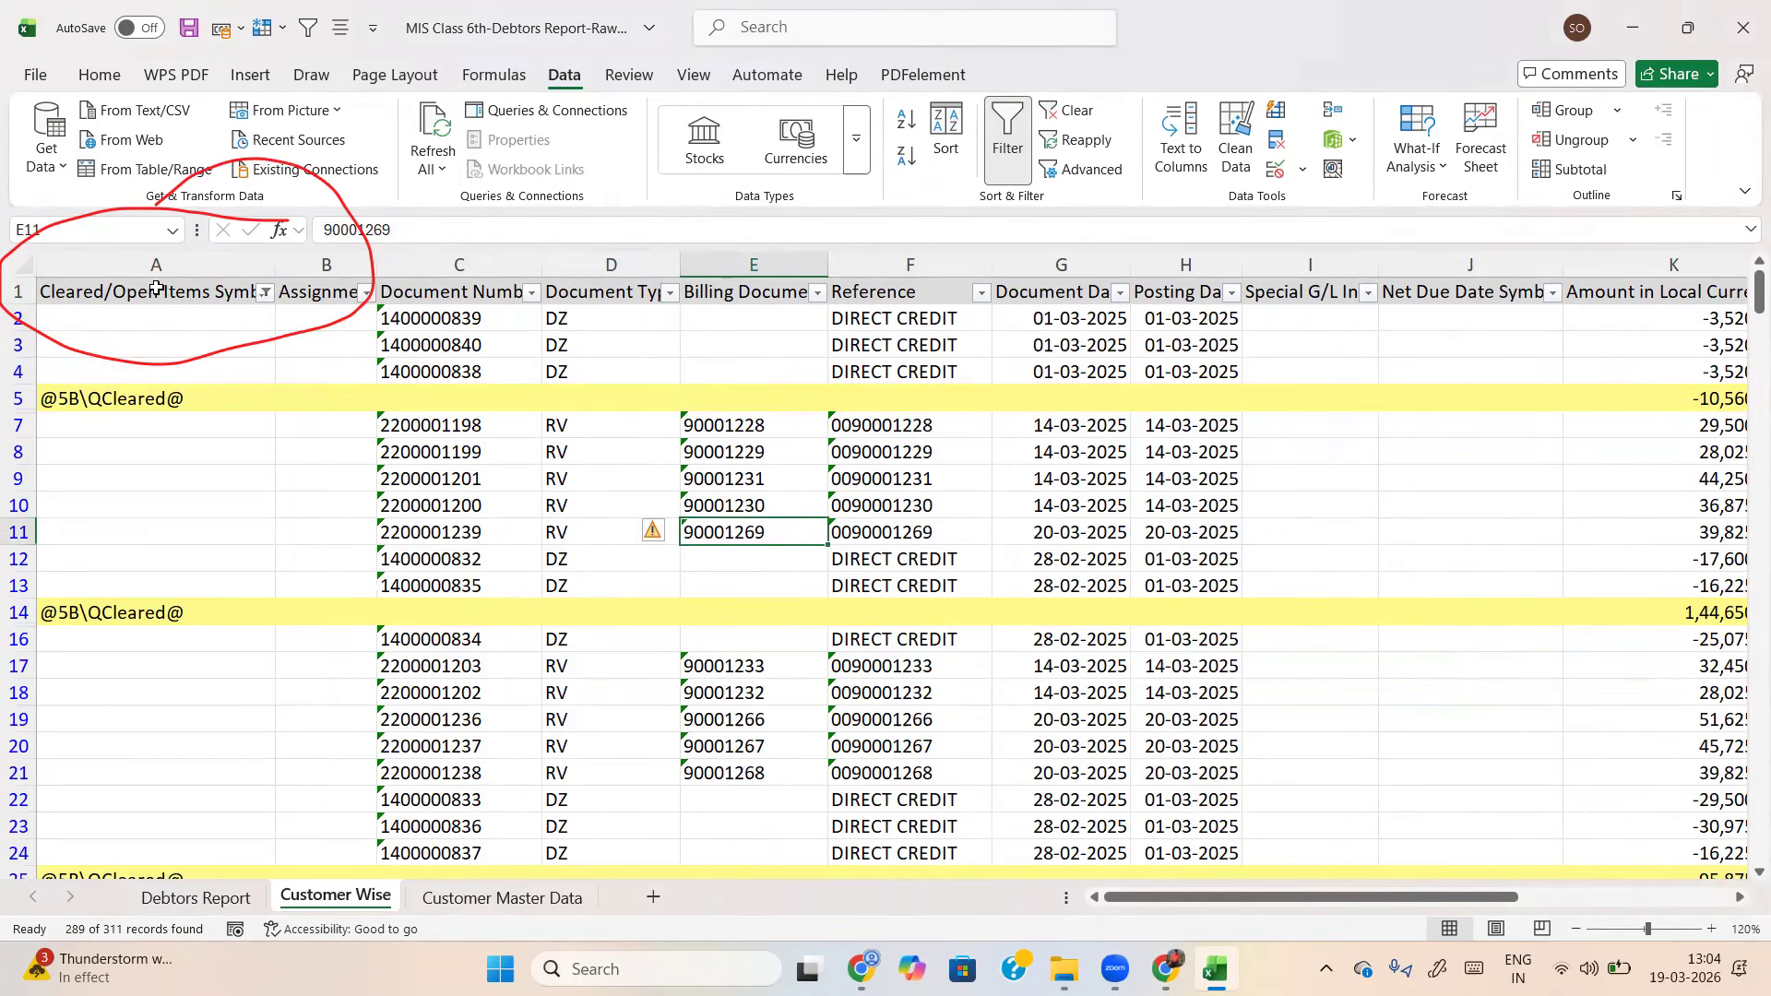
pyautogui.hotkey('shift', 'Up')
pyautogui.hotkey('shift', 'Up')
pyautogui.hotkey('shift', 'Up')
pyautogui.hotkey('shift', 'Up')
pyautogui.press('Down')
pyautogui.press('Right')
pyautogui.hotkey('shift', 'Down')
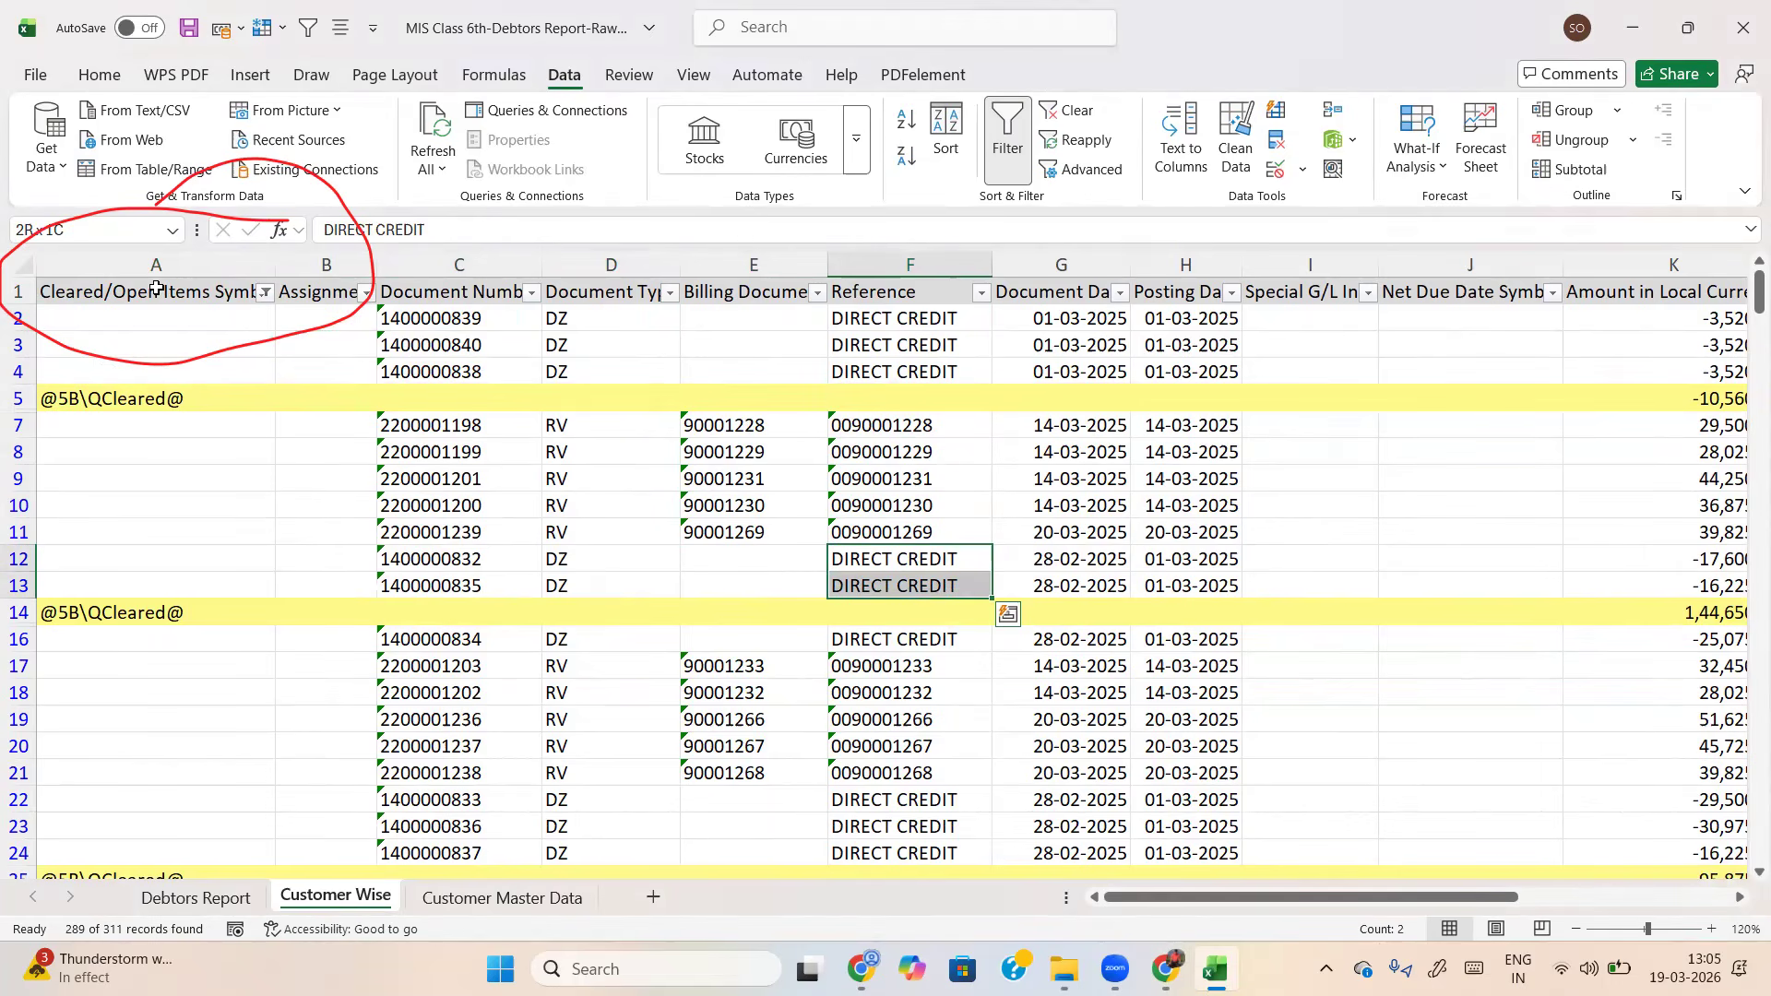
pyautogui.press('Down')
pyautogui.press('Down')
pyautogui.press('Down')
pyautogui.press('Down')
pyautogui.press('Down')
pyautogui.press('Down')
pyautogui.press('Down')
pyautogui.press('Down')
pyautogui.press('Down')
# Delete all filtered rows below the header, from row 2 through the grand total in row 312
pyautogui.press('Up')
pyautogui.press('Up')
pyautogui.press('Up')
pyautogui.press('Up')
pyautogui.press('Up')
pyautogui.press('Up')
pyautogui.press('Up')
pyautogui.press('Up')
pyautogui.press('Up')
pyautogui.press('Up')
pyautogui.press('Up')
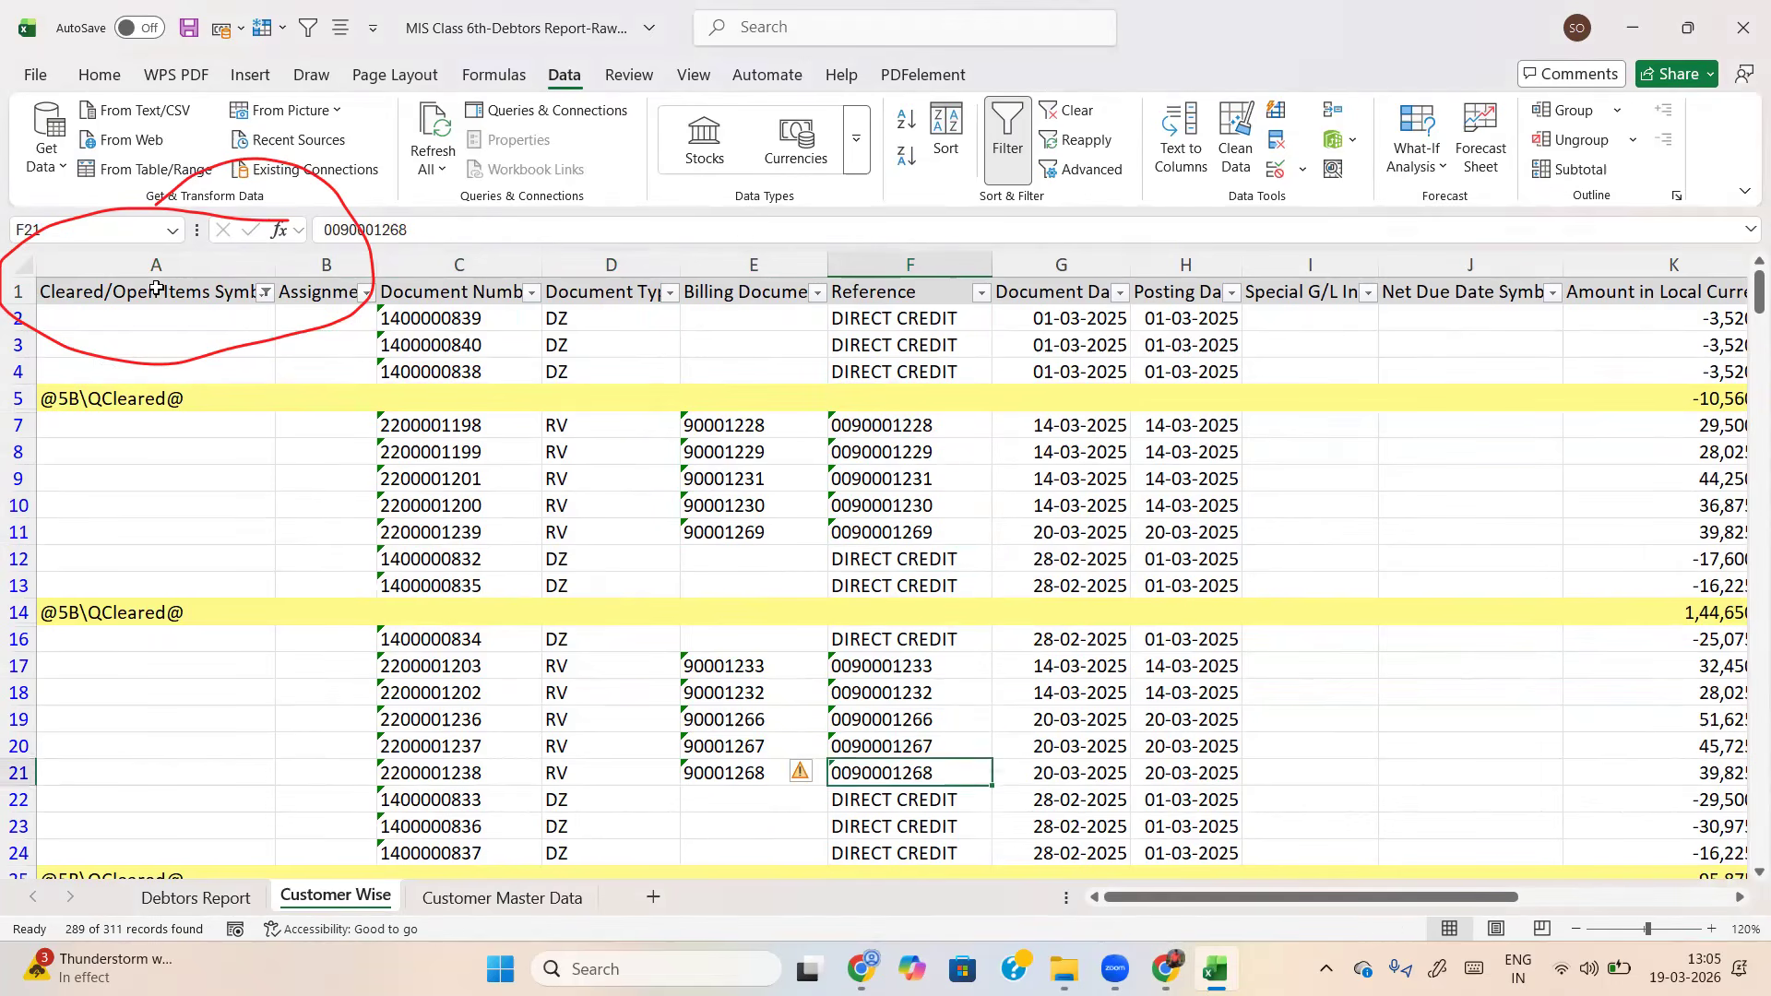
pyautogui.press('Up')
pyautogui.press('Up')
pyautogui.press('Up')
pyautogui.press('Up')
pyautogui.press('Up')
pyautogui.press('Up')
pyautogui.press('Up')
pyautogui.press('Up')
pyautogui.press('Down')
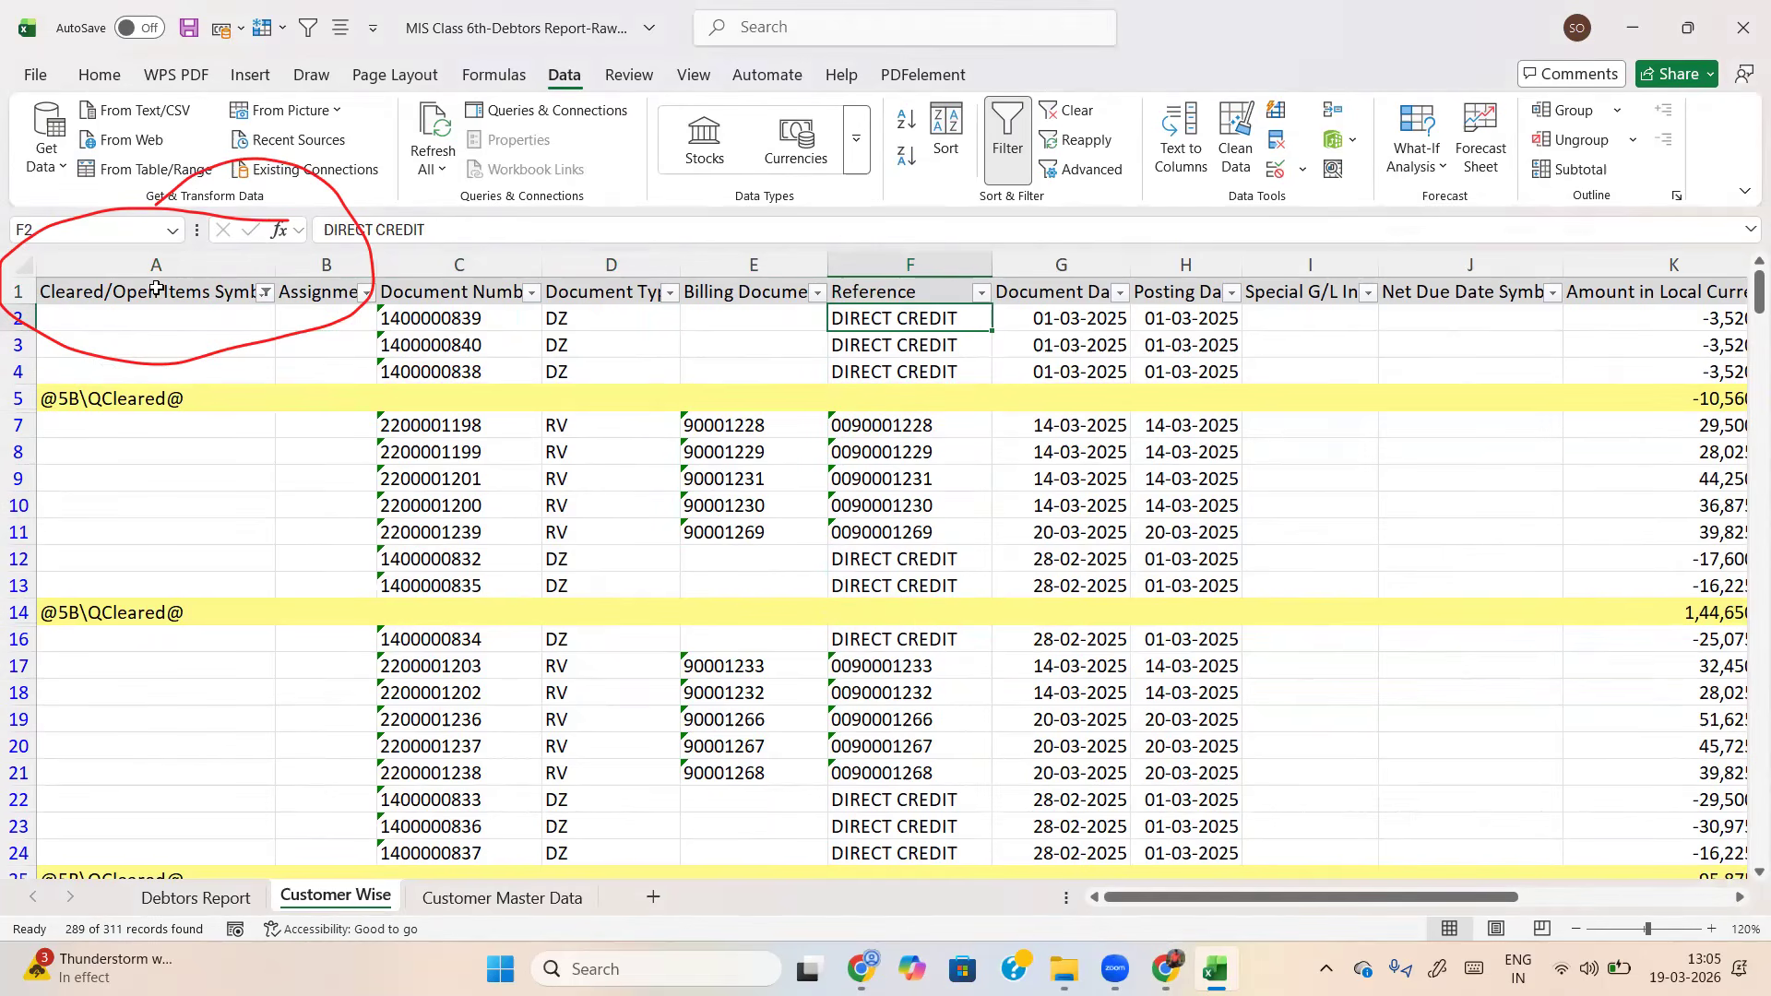
pyautogui.hotkey('shift', 'space')
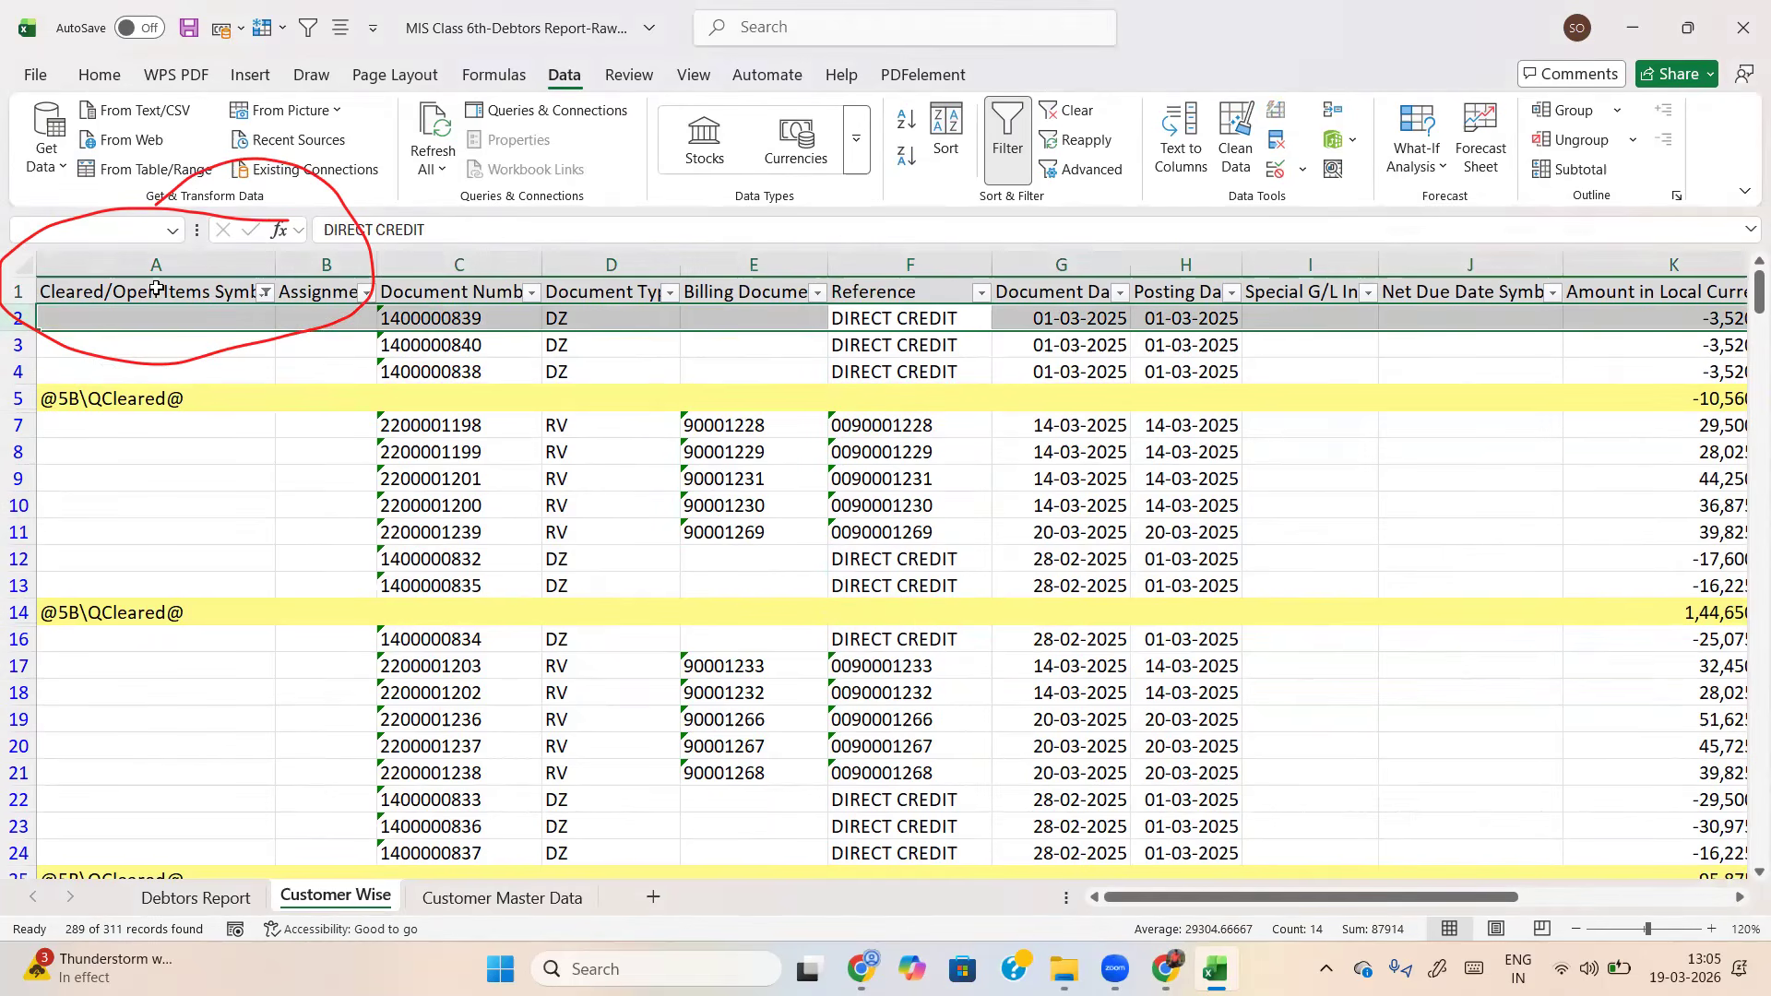
pyautogui.hotkey('ctrl', 'shift', 'Down')
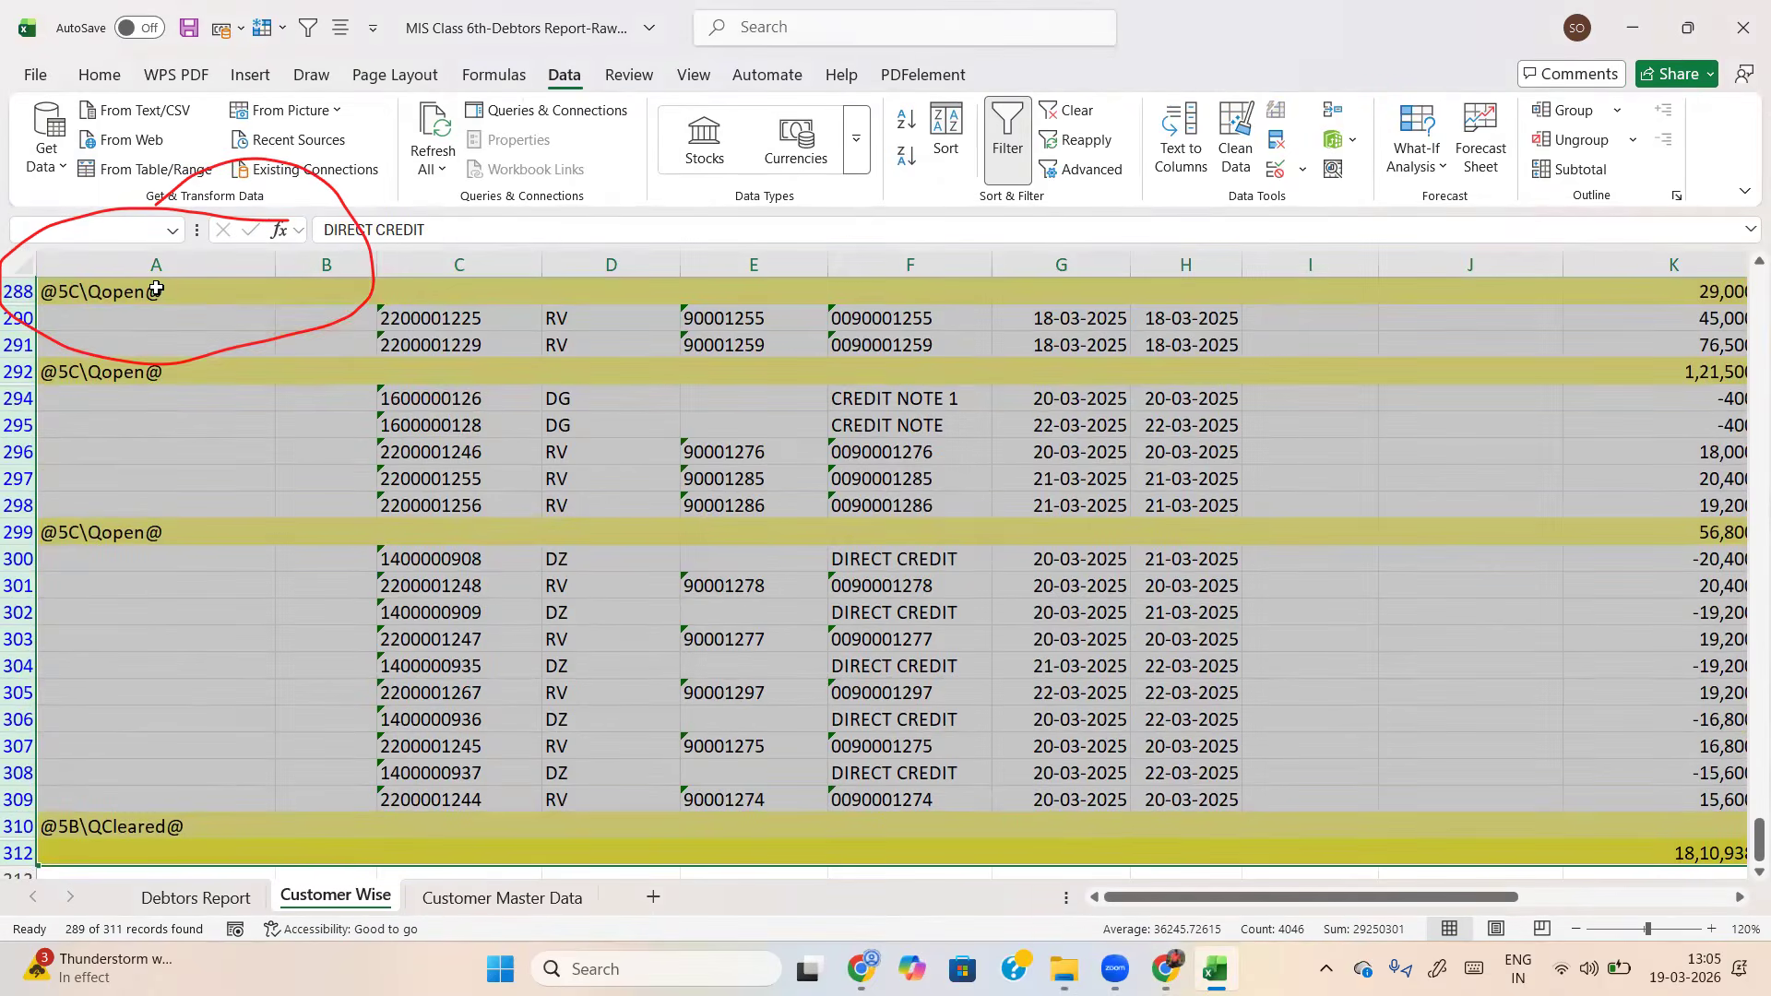
pyautogui.hotkey('ctrl', 'BackSpace')
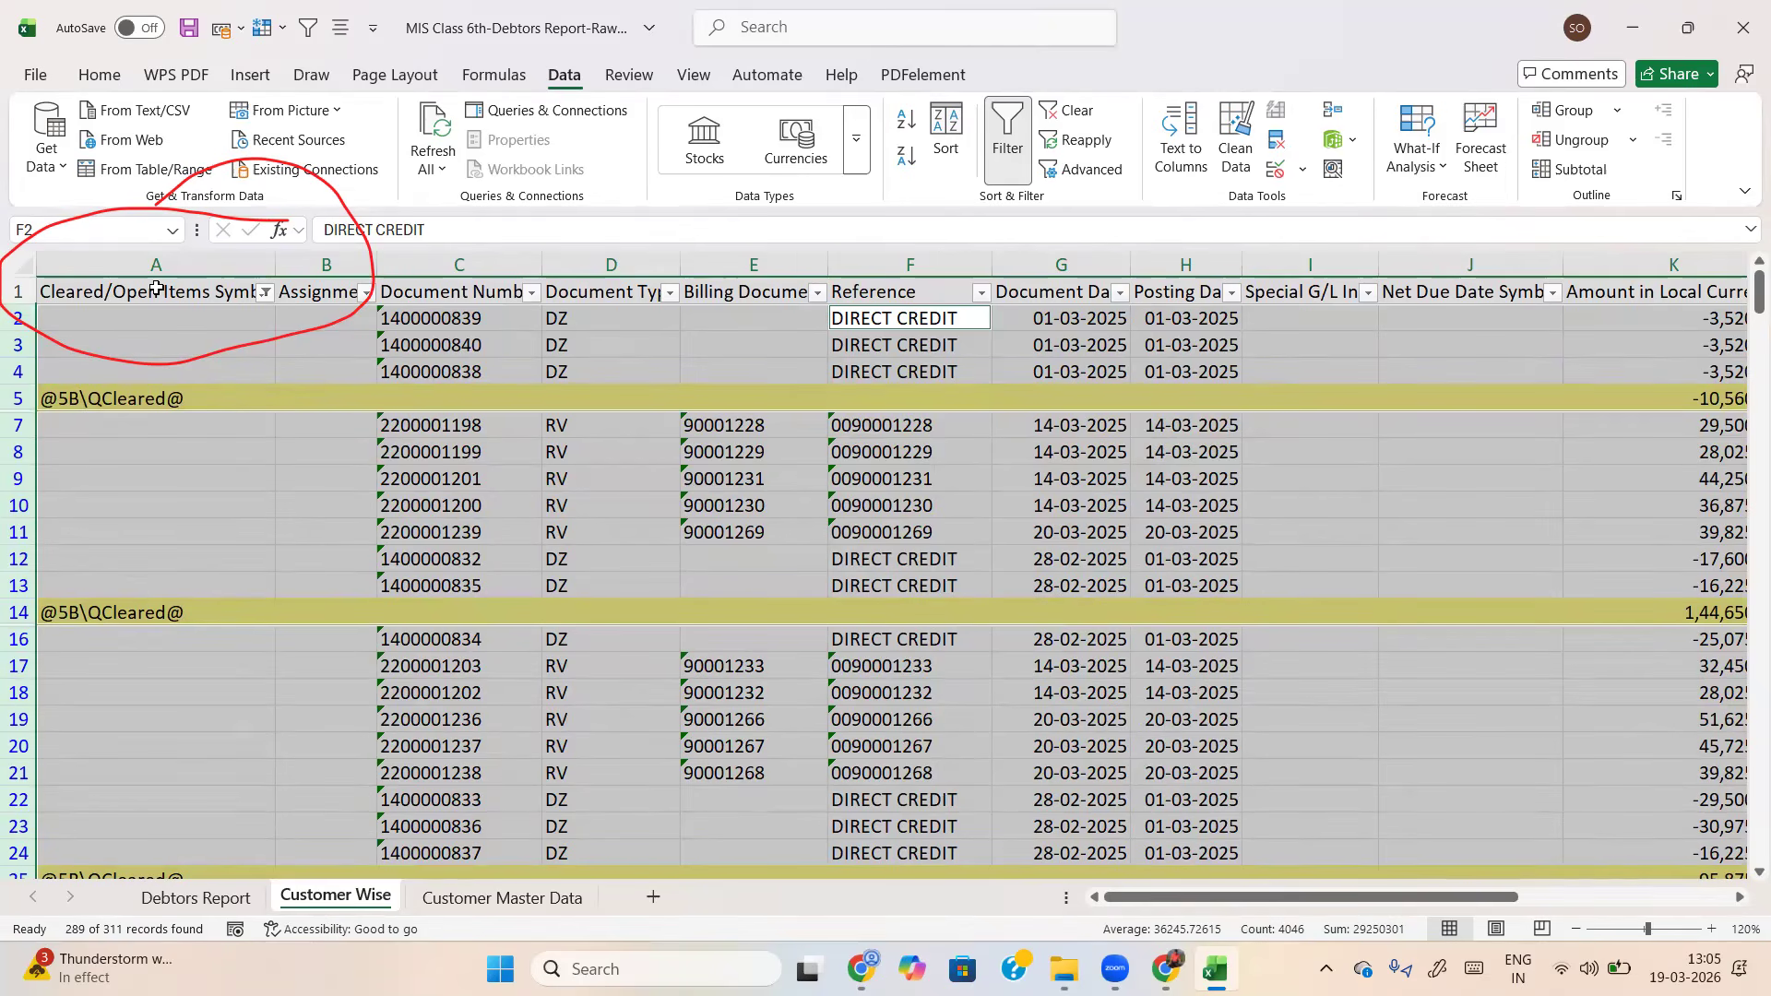
pyautogui.press('Delete')
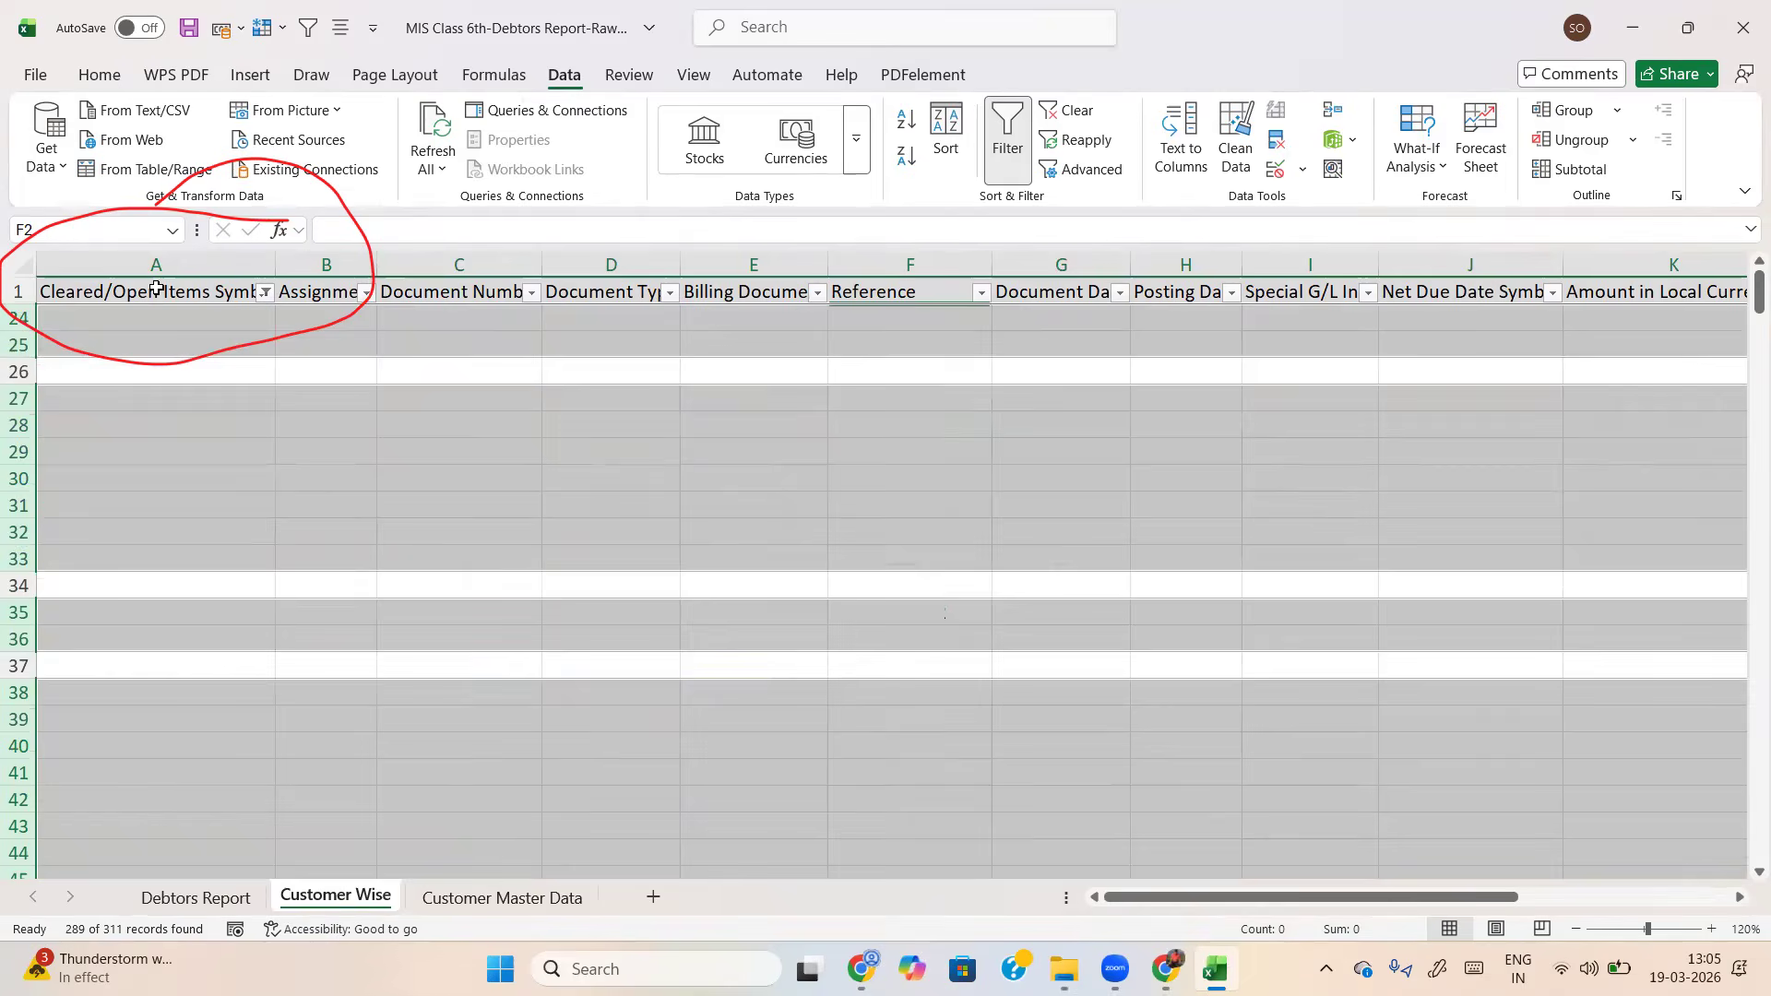
pyautogui.press('Down')
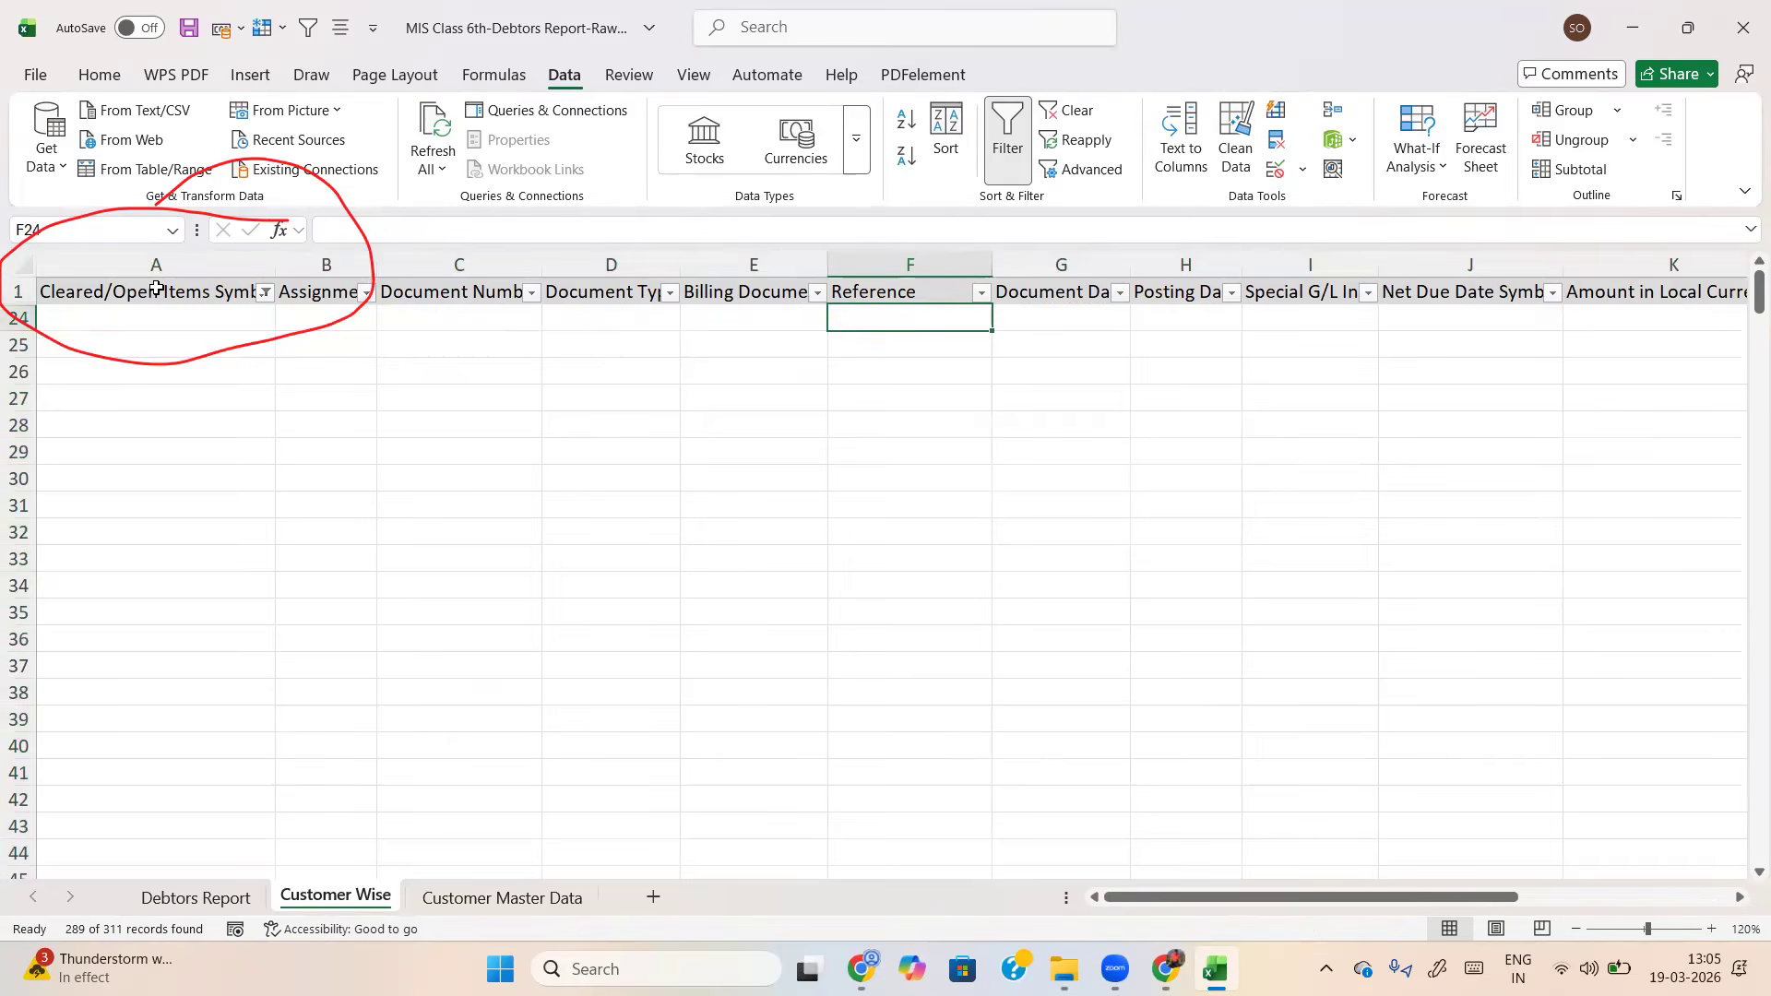
# Clear the filter on the Customer Wise sheet and return to the header row above the account subtotals
pyautogui.hotkey('alt', 'a', 'c')
pyautogui.press('Up')
pyautogui.press('Up')
pyautogui.press('Up')
pyautogui.press('Up')
pyautogui.press('Up')
pyautogui.press('Up')
pyautogui.press('Up')
pyautogui.press('Up')
pyautogui.press('Up')
pyautogui.press('Up')
pyautogui.press('Up')
pyautogui.press('Up')
pyautogui.press('Up')
pyautogui.press('Up')
pyautogui.press('Up')
pyautogui.press('Up')
pyautogui.press('Up')
pyautogui.press('Up')
pyautogui.press('Up')
pyautogui.press('Up')
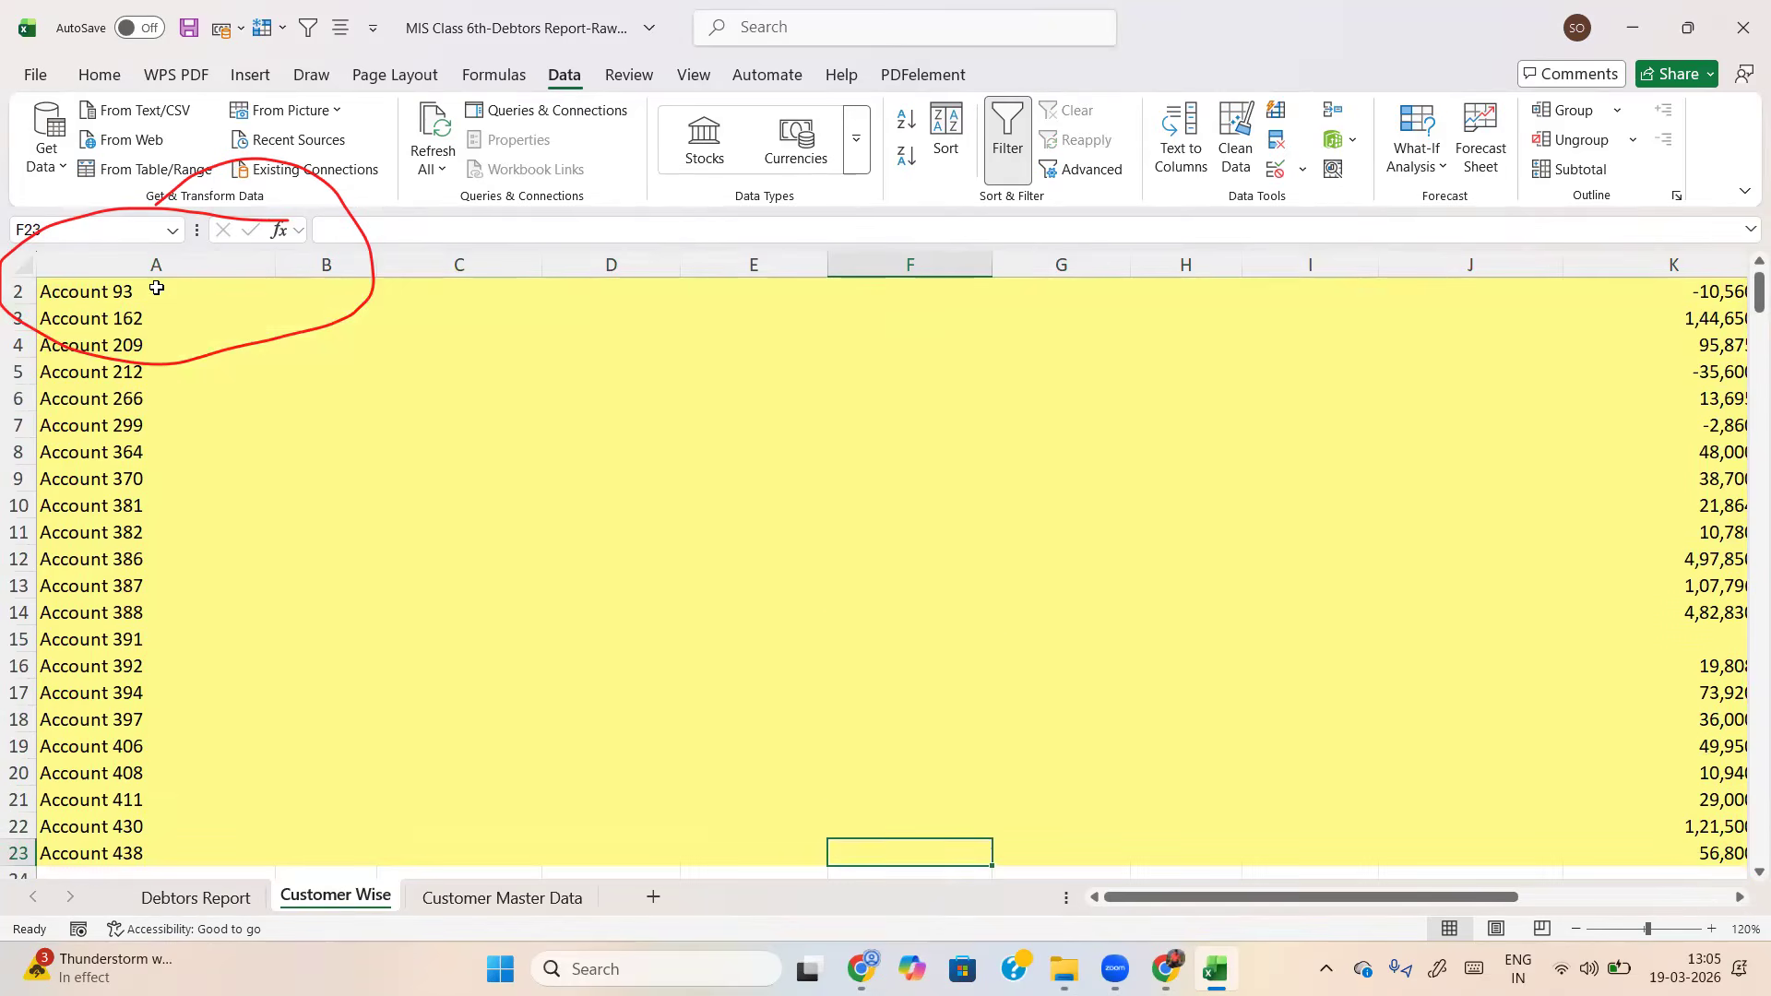
pyautogui.press('Left')
pyautogui.press('Left')
pyautogui.press('Left')
pyautogui.press('Left')
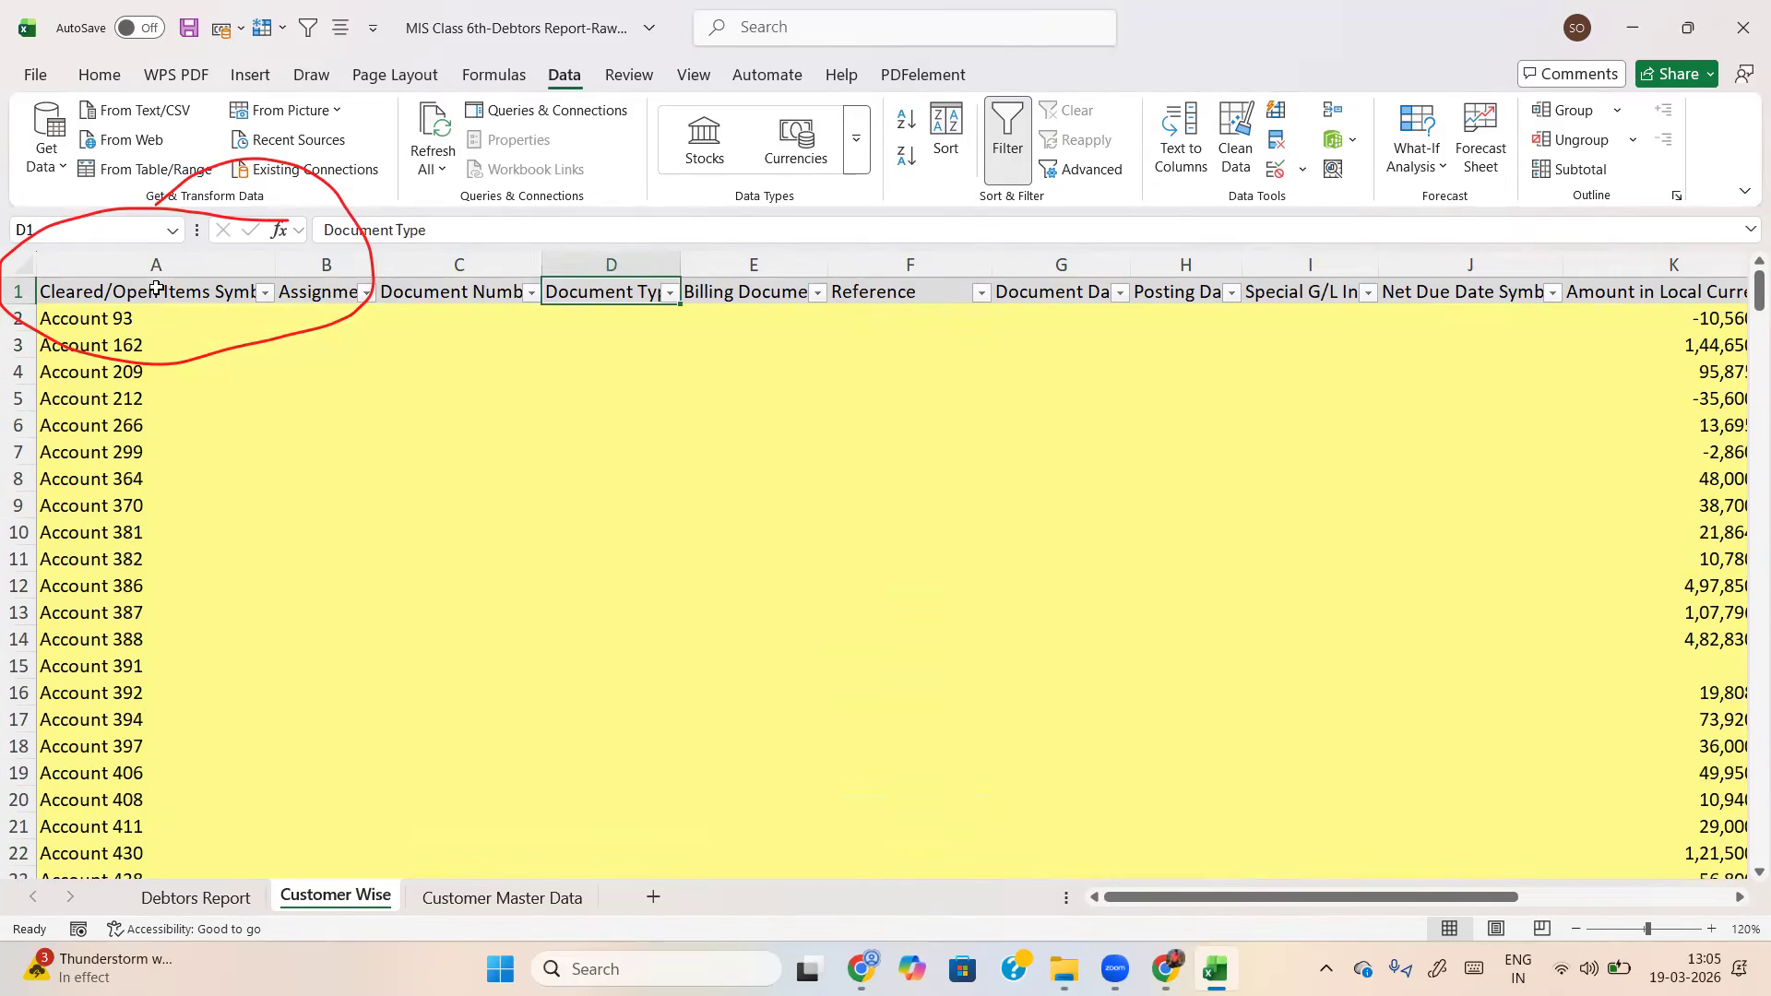
# Delete the columns from Assignment through Net Due Date Symbol so that Amount in Local Currency follows the account column
pyautogui.hotkey('ctrl', 'space')
pyautogui.hotkey('ctrl', '-')
pyautogui.hotkey('ctrl', '-')
pyautogui.hotkey('ctrl', '-')
pyautogui.hotkey('ctrl', '-')
pyautogui.hotkey('ctrl', '-')
pyautogui.hotkey('ctrl', '-')
pyautogui.hotkey('ctrl', '-')
pyautogui.hotkey('ctrl', '-')
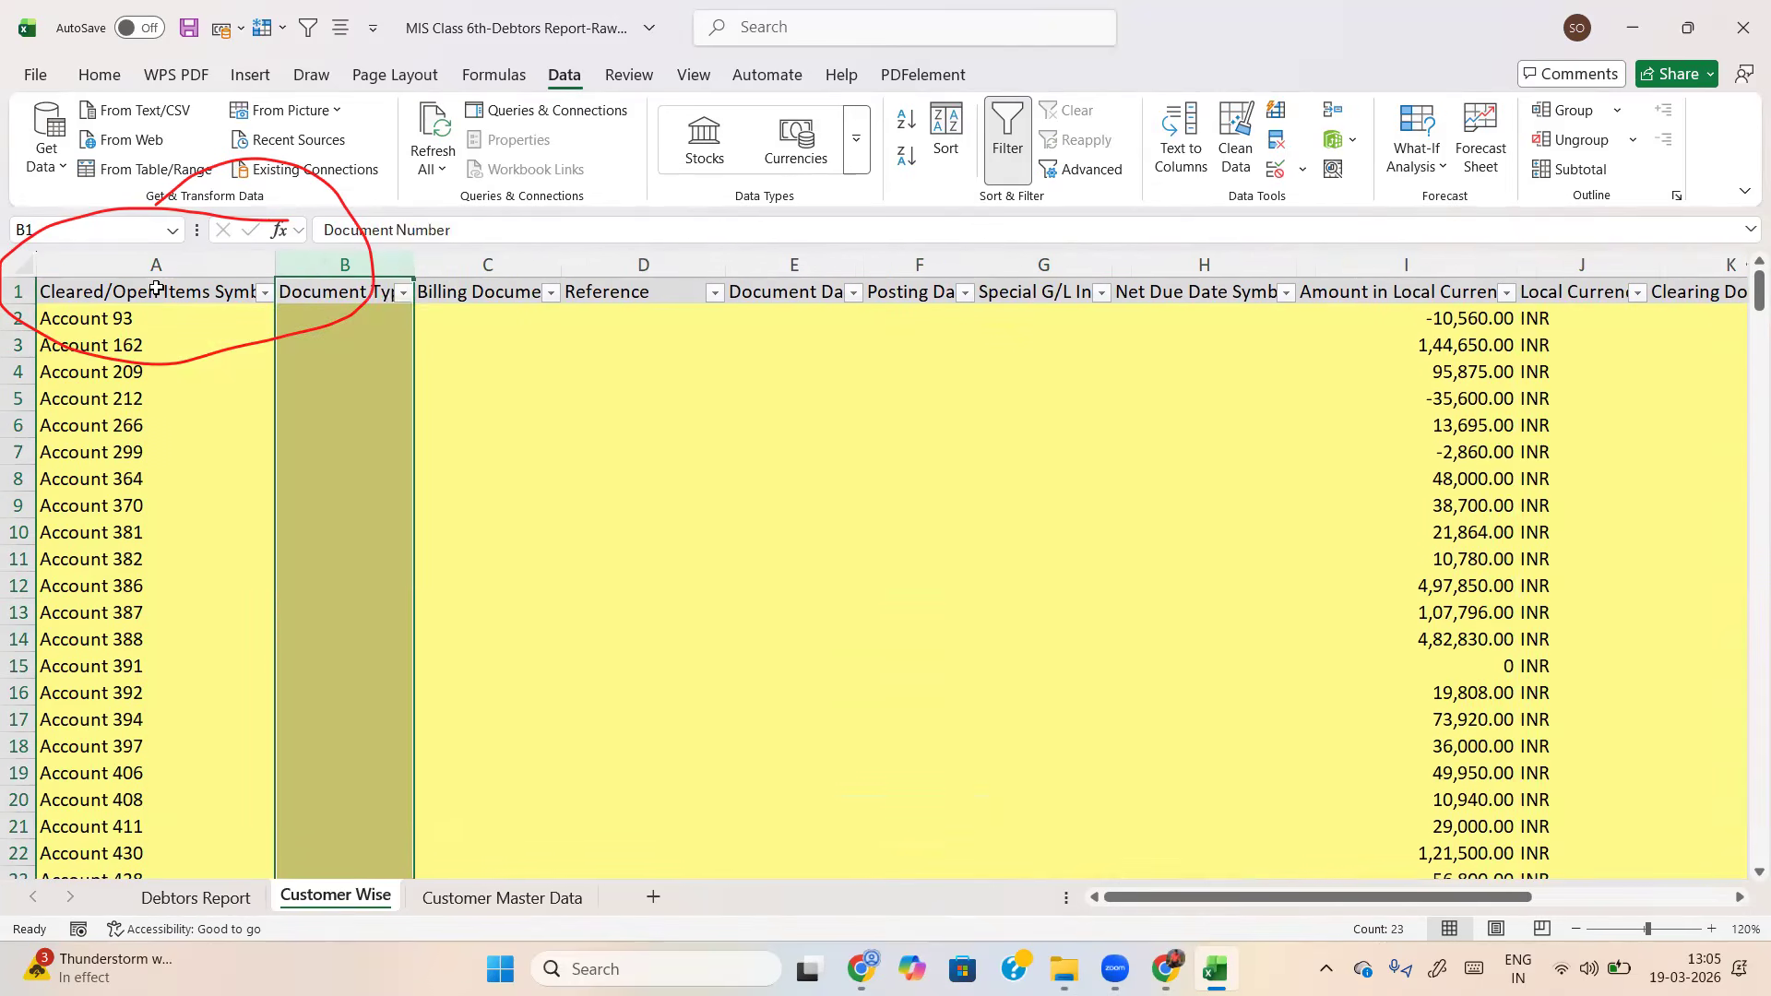
pyautogui.hotkey('ctrl', '-')
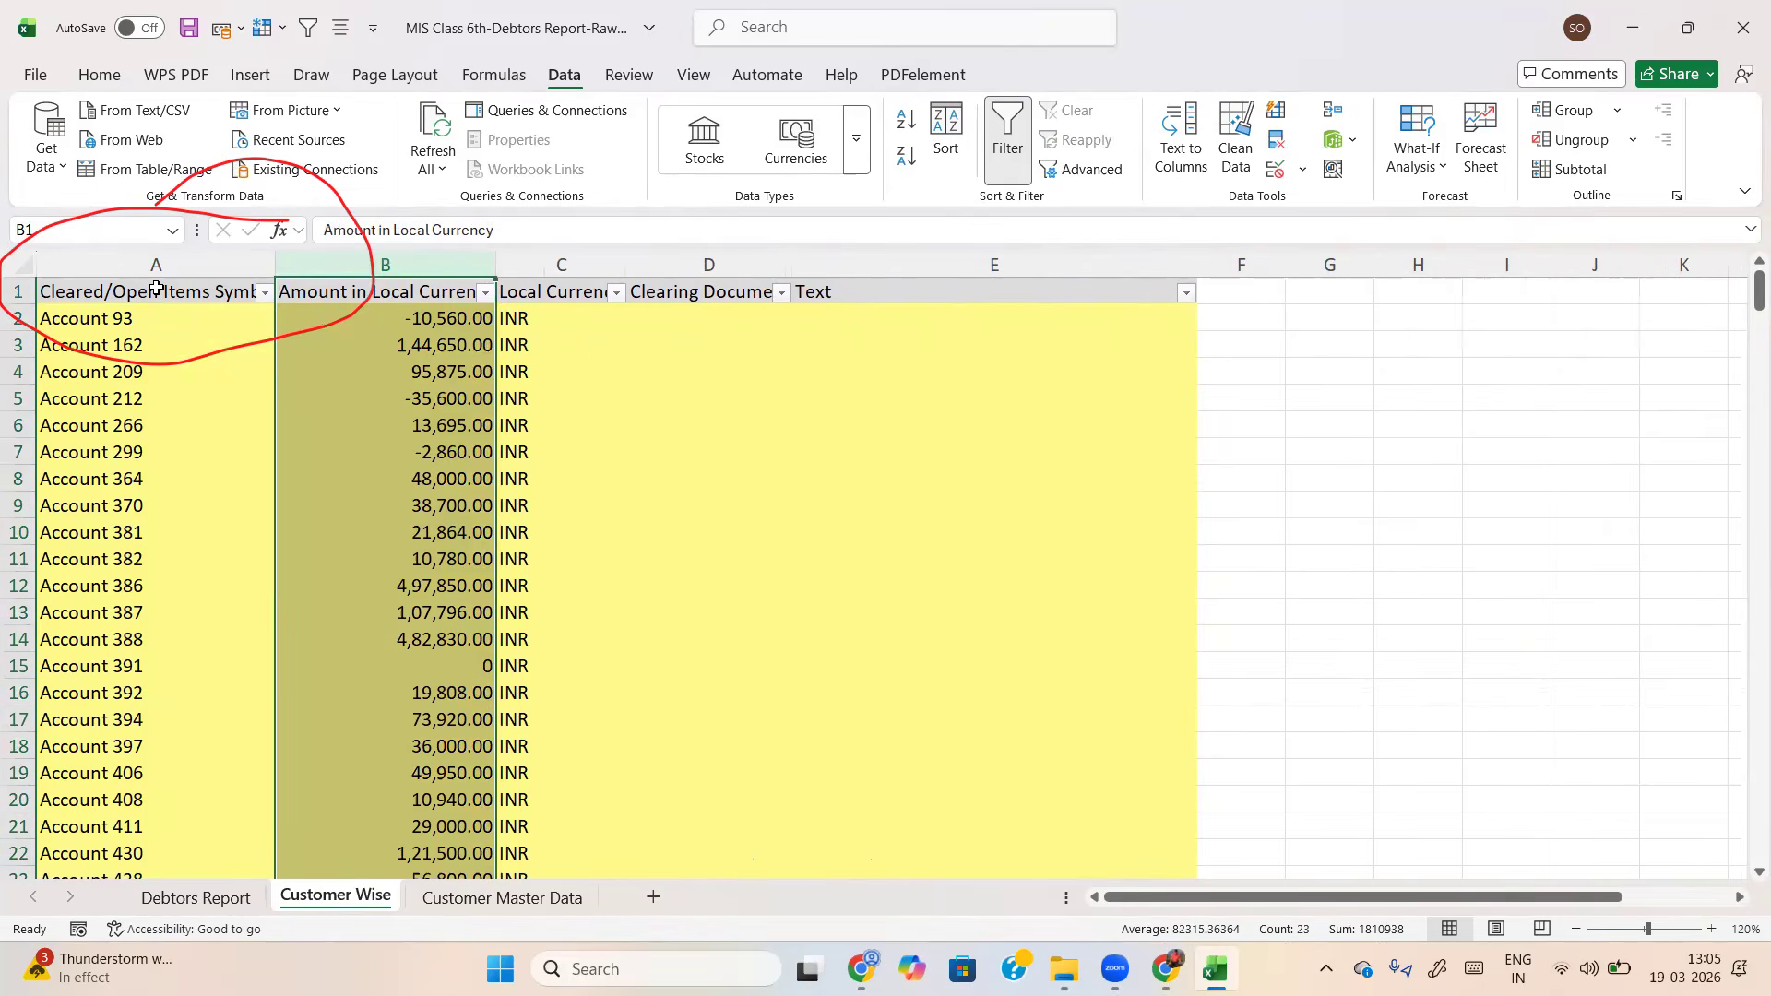
# Delete the Local Currency, Clearing Document and Text columns after the amount column
pyautogui.press('Right')
pyautogui.hotkey('ctrl', 'space')
pyautogui.hotkey('ctrl', '-')
pyautogui.hotkey('ctrl', '-')
pyautogui.hotkey('ctrl', '-')
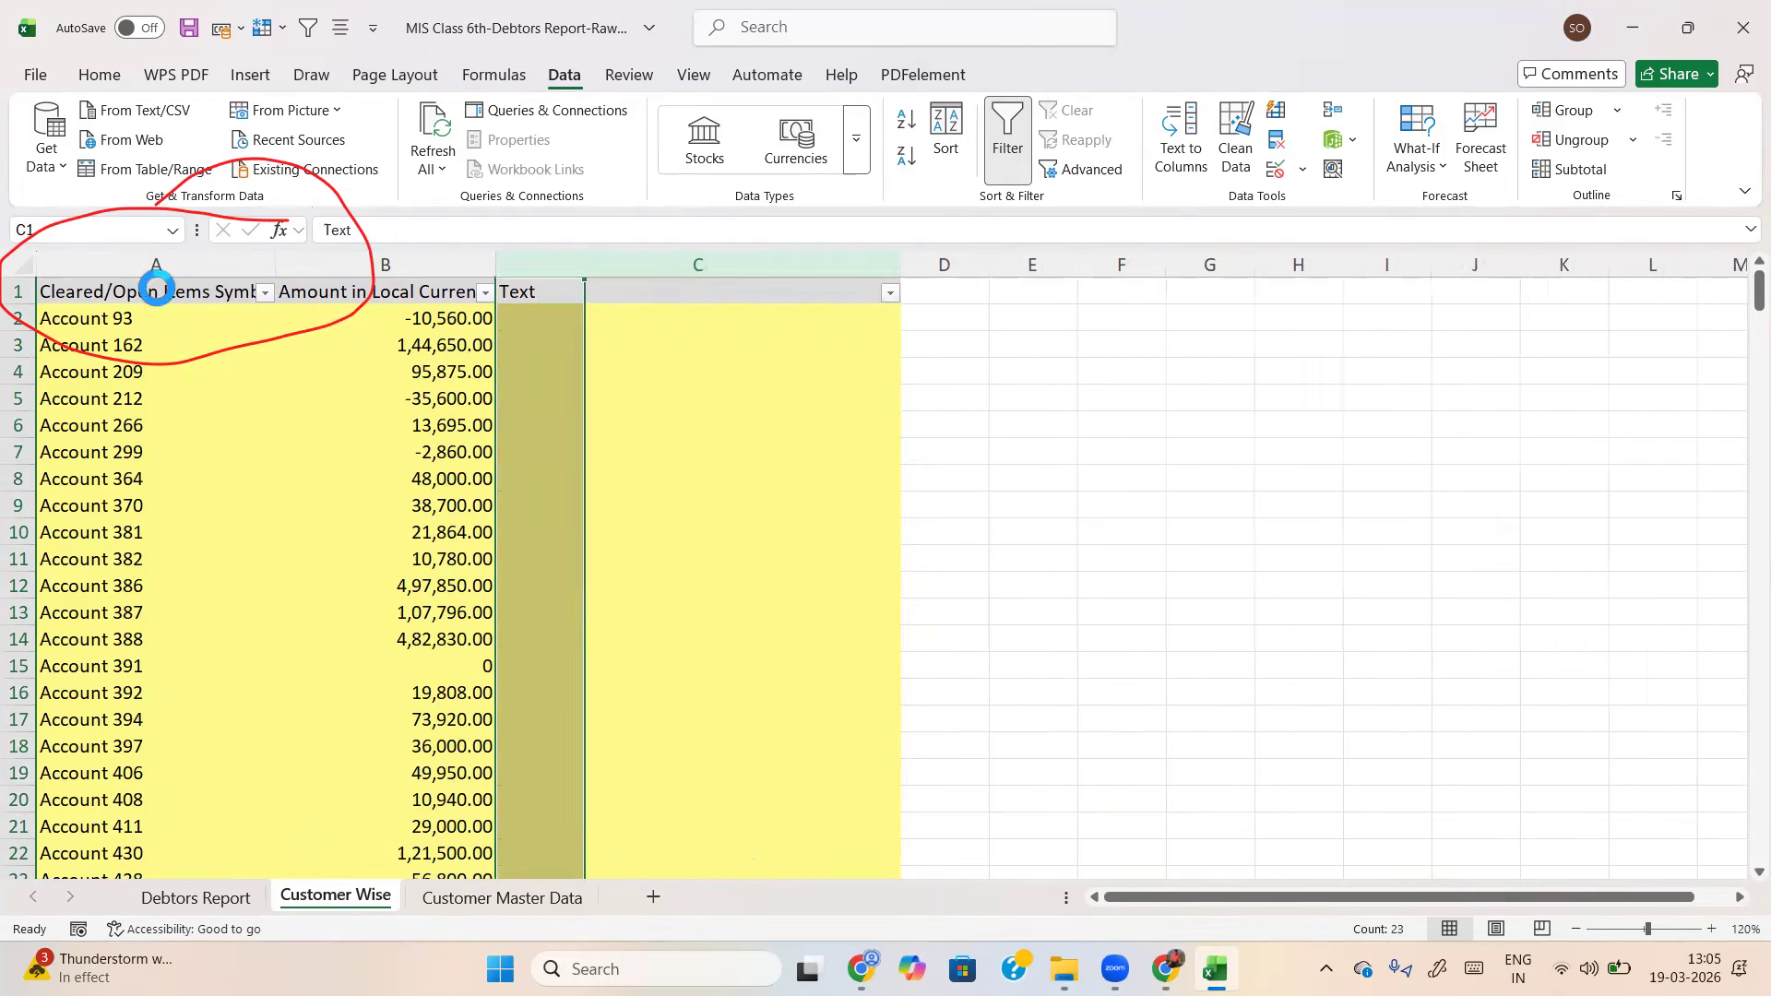
pyautogui.click(157, 289)
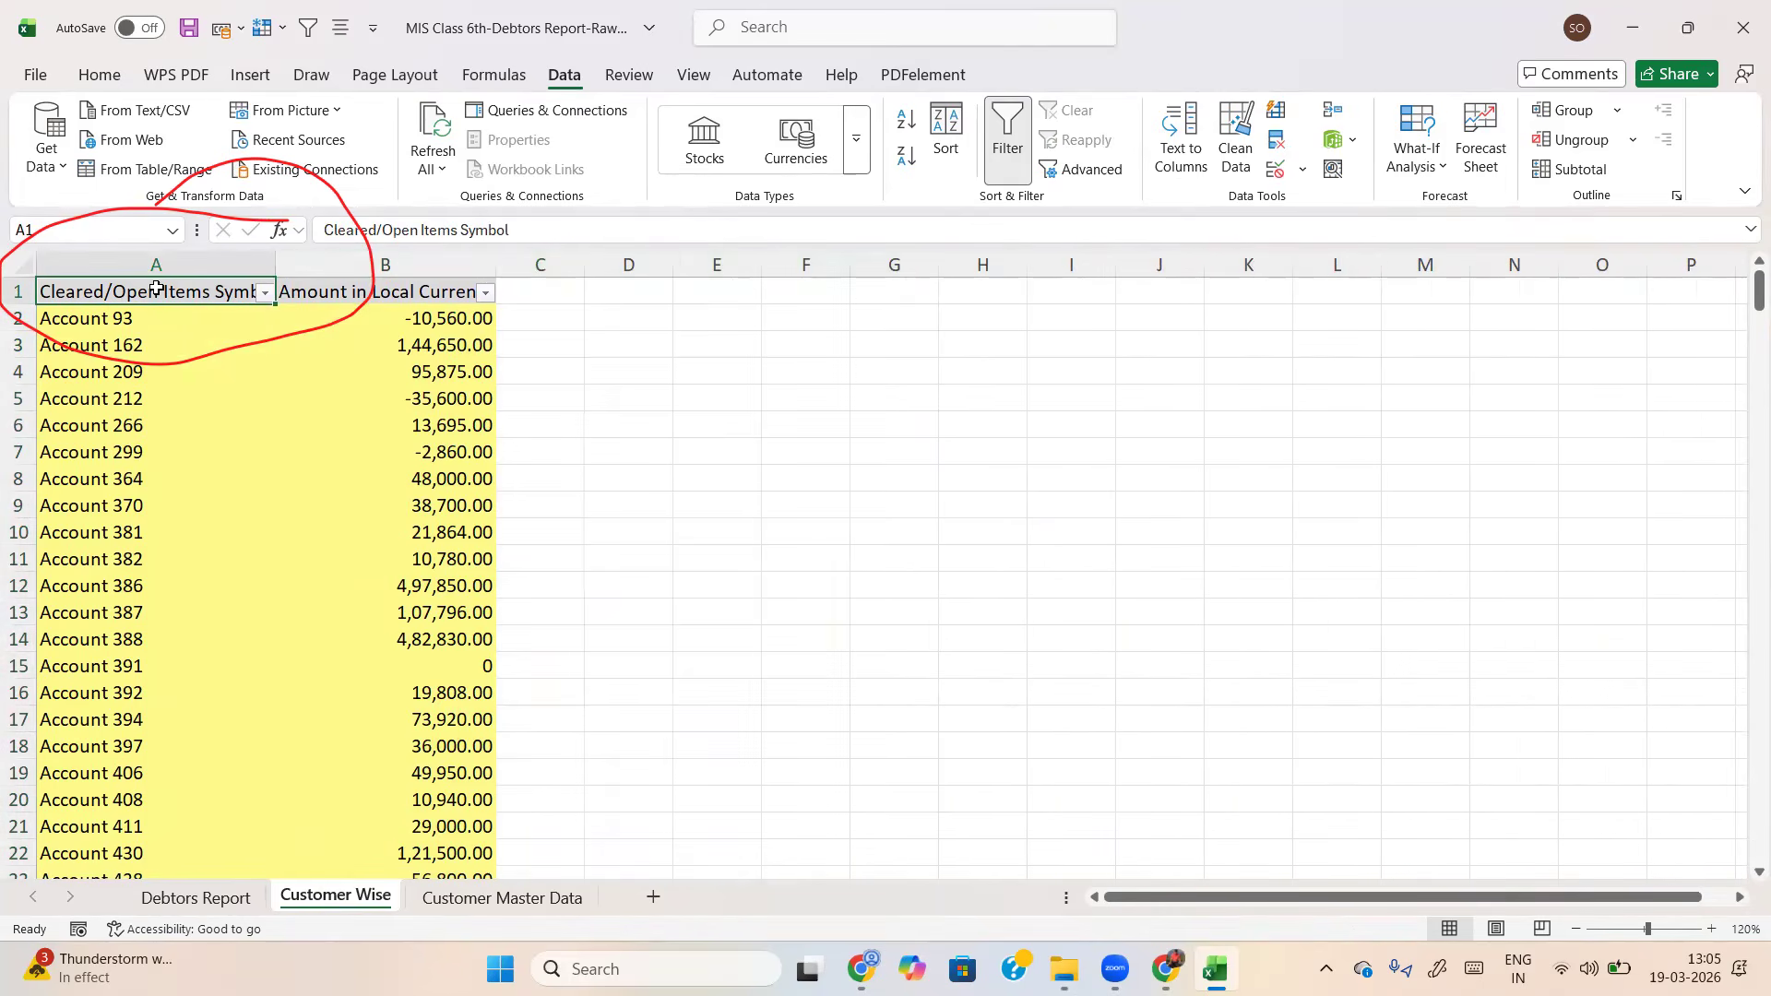
# Remove the fill colour from the header and all account rows in columns A and B
pyautogui.hotkey('shift', 'Right')
pyautogui.hotkey('ctrl', 'shift', 'Down')
pyautogui.press('alt')
pyautogui.press('h')
pyautogui.press('h')
pyautogui.press('n')
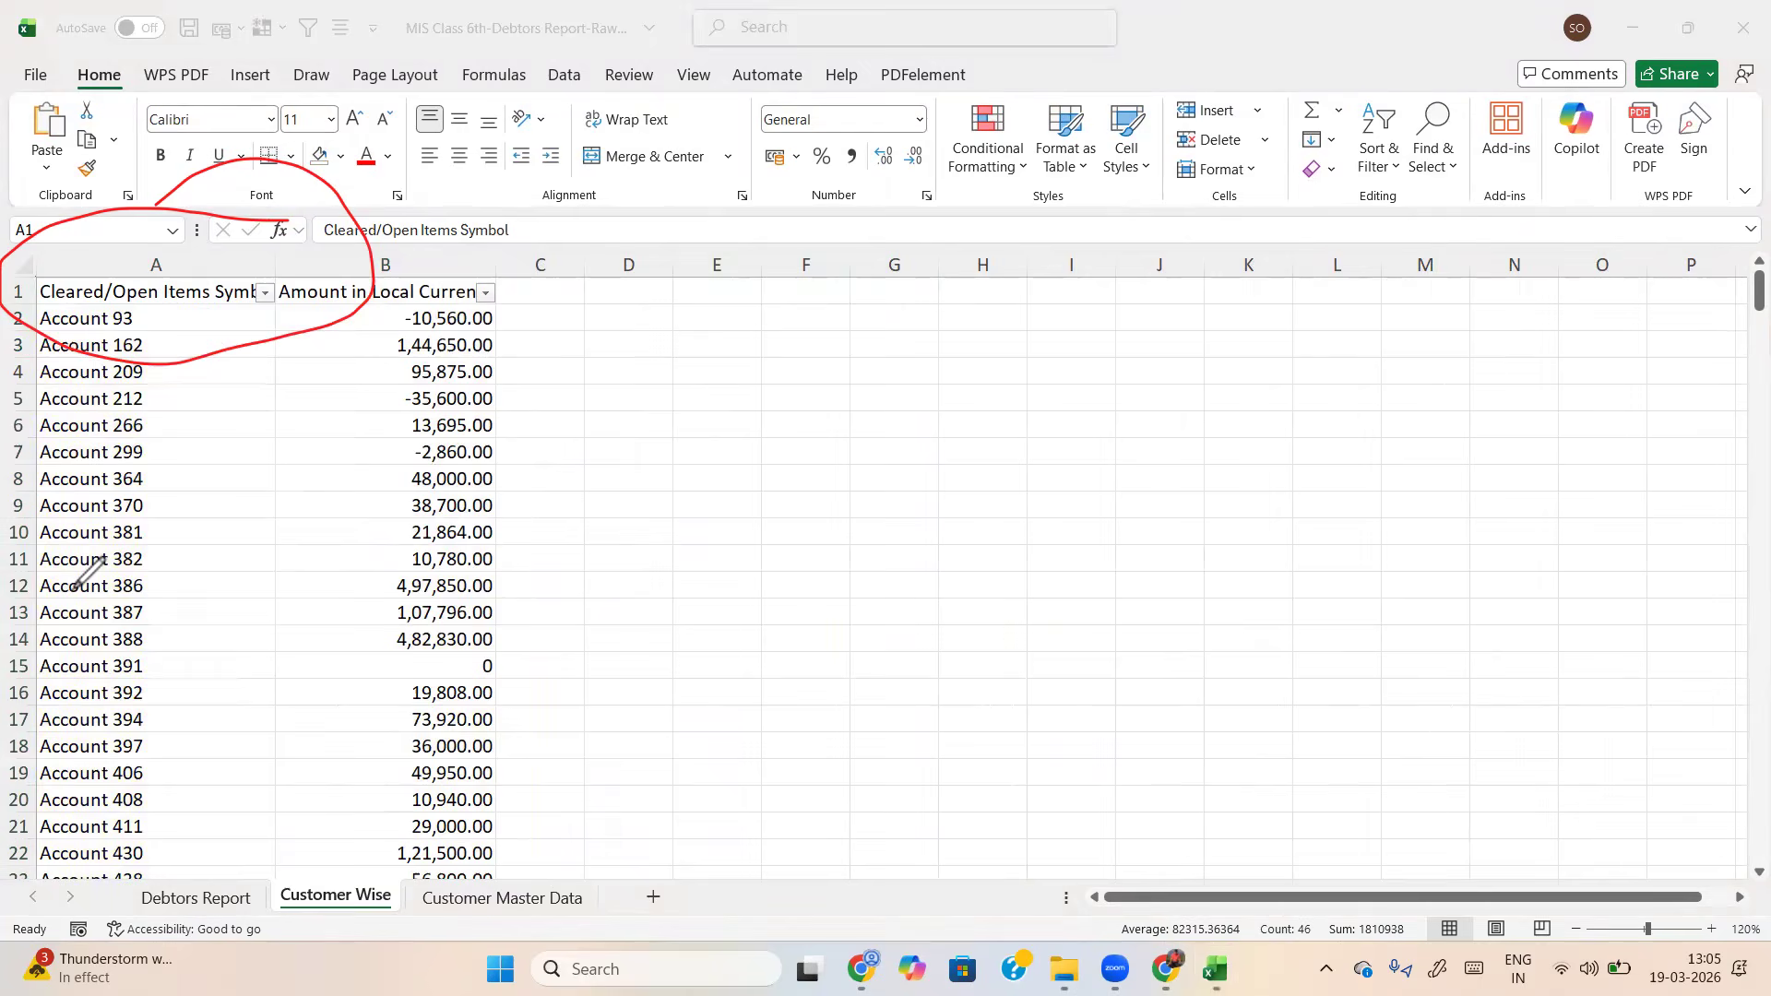
pyautogui.hotkey('ctrl', 'z')
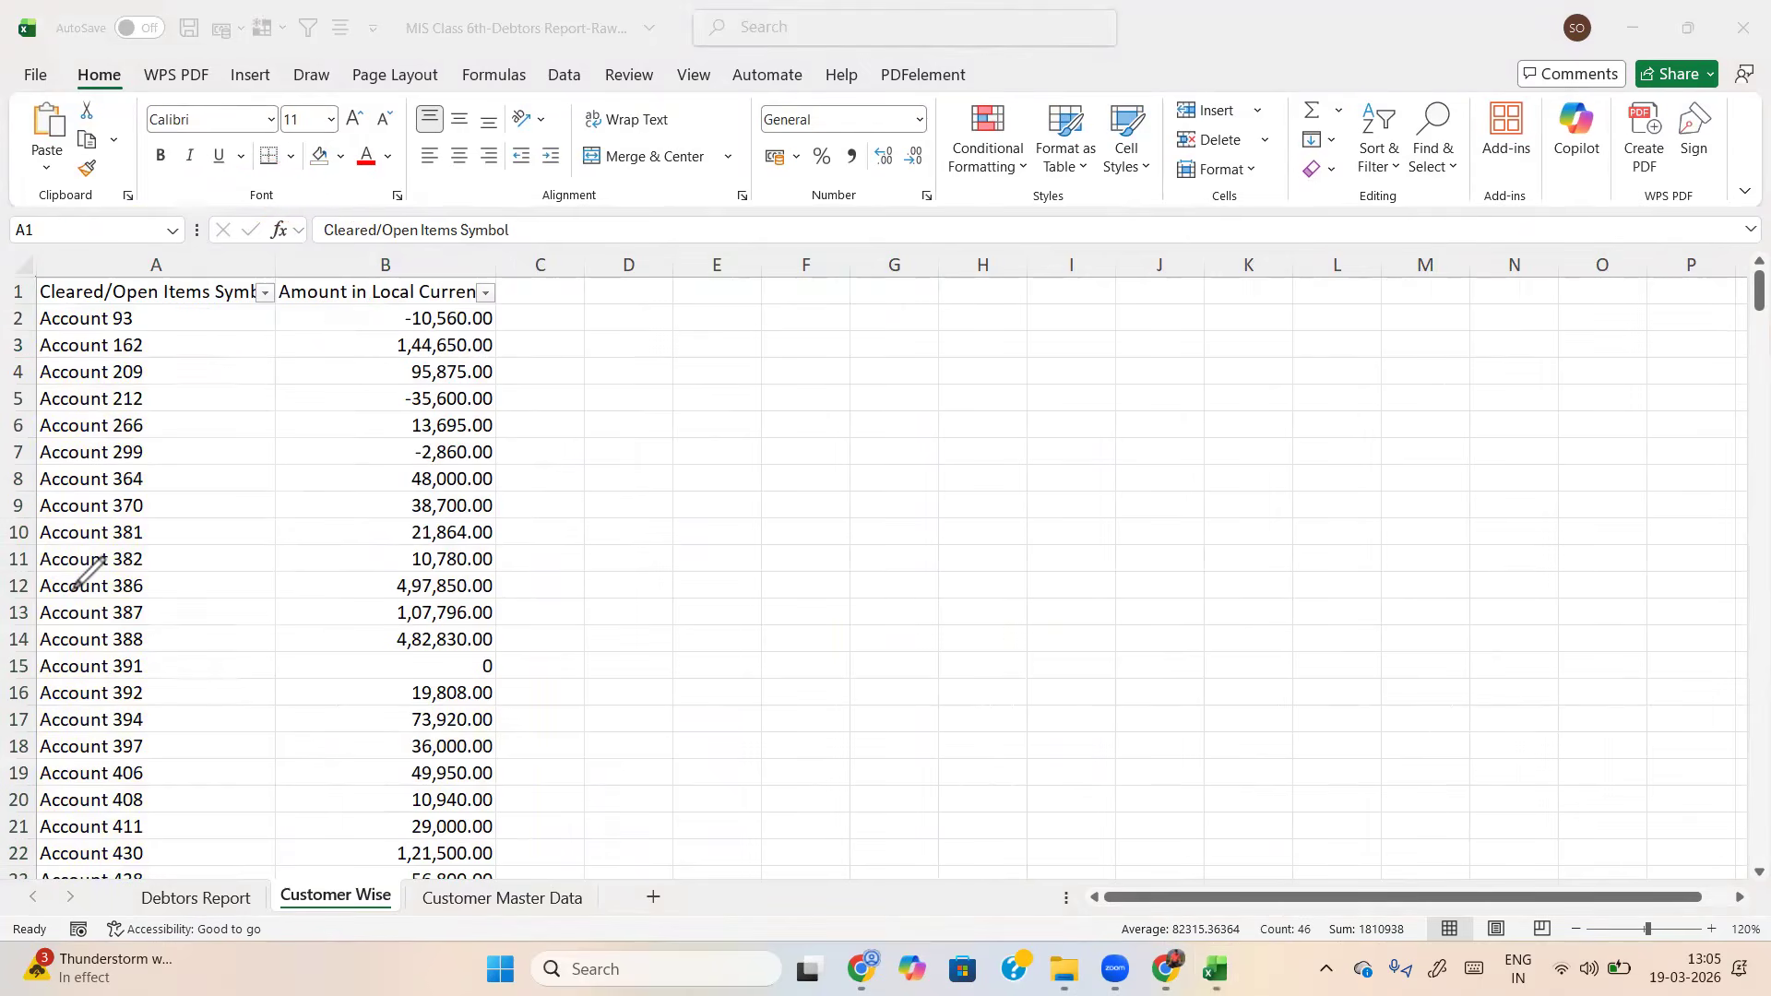
pyautogui.press('Escape')
# Insert two blank columns before the Amount in Local Currency column
pyautogui.press('Right')
pyautogui.hotkey('ctrl', 'space')
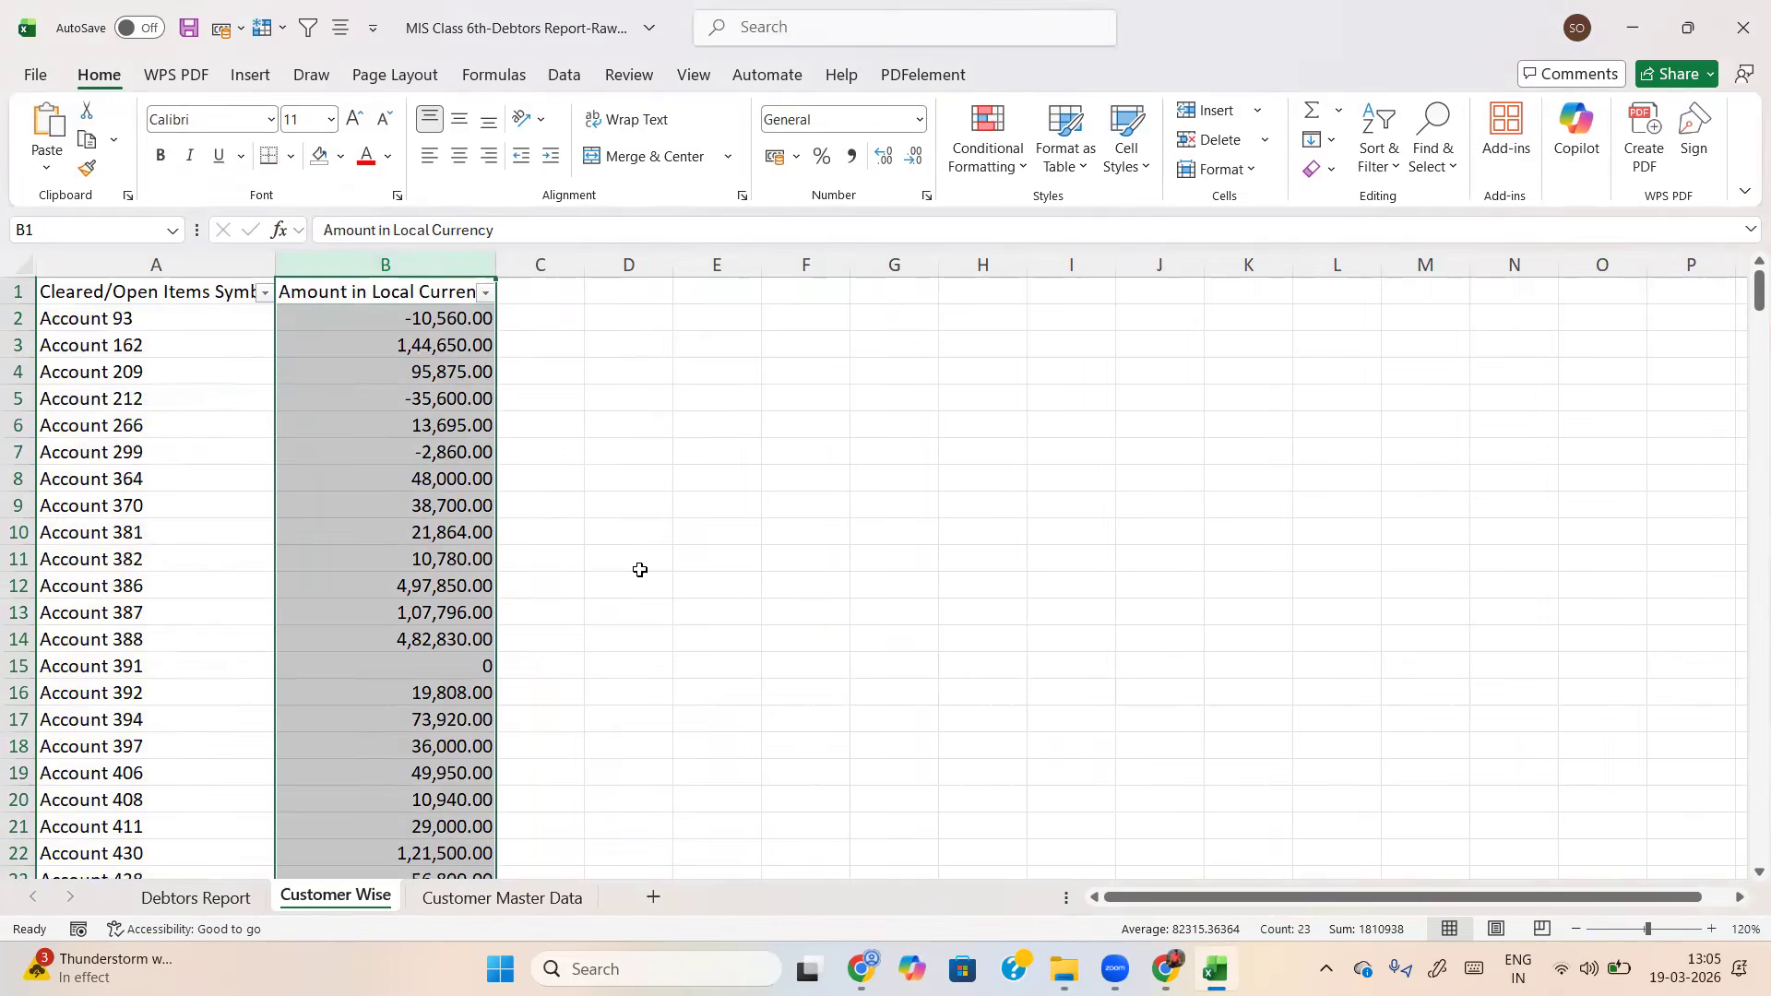
pyautogui.hotkey('ctrl', 'shift', '+')
pyautogui.hotkey('ctrl', 'shift', '+')
pyautogui.hotkey('ctrl', 'Home')
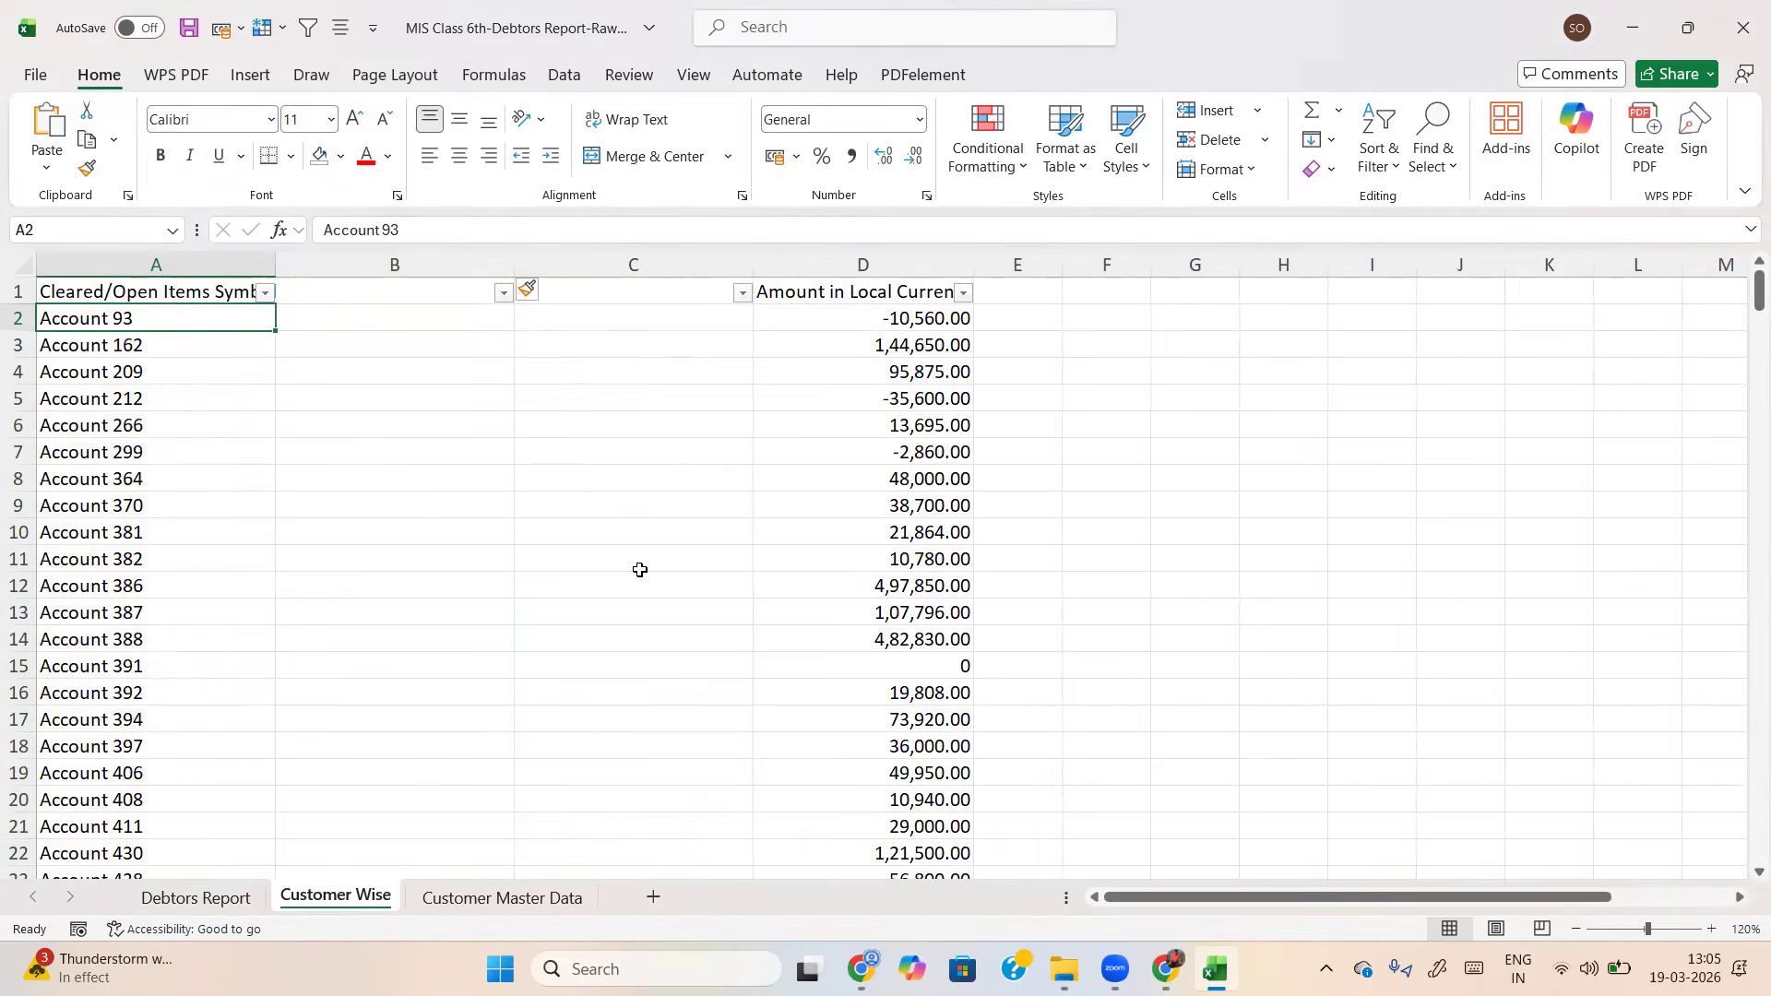
# Enter the header "Customer Code" in cell B1
pyautogui.hotkey('ctrl', 'space')
pyautogui.press('Up')
pyautogui.press('Right')
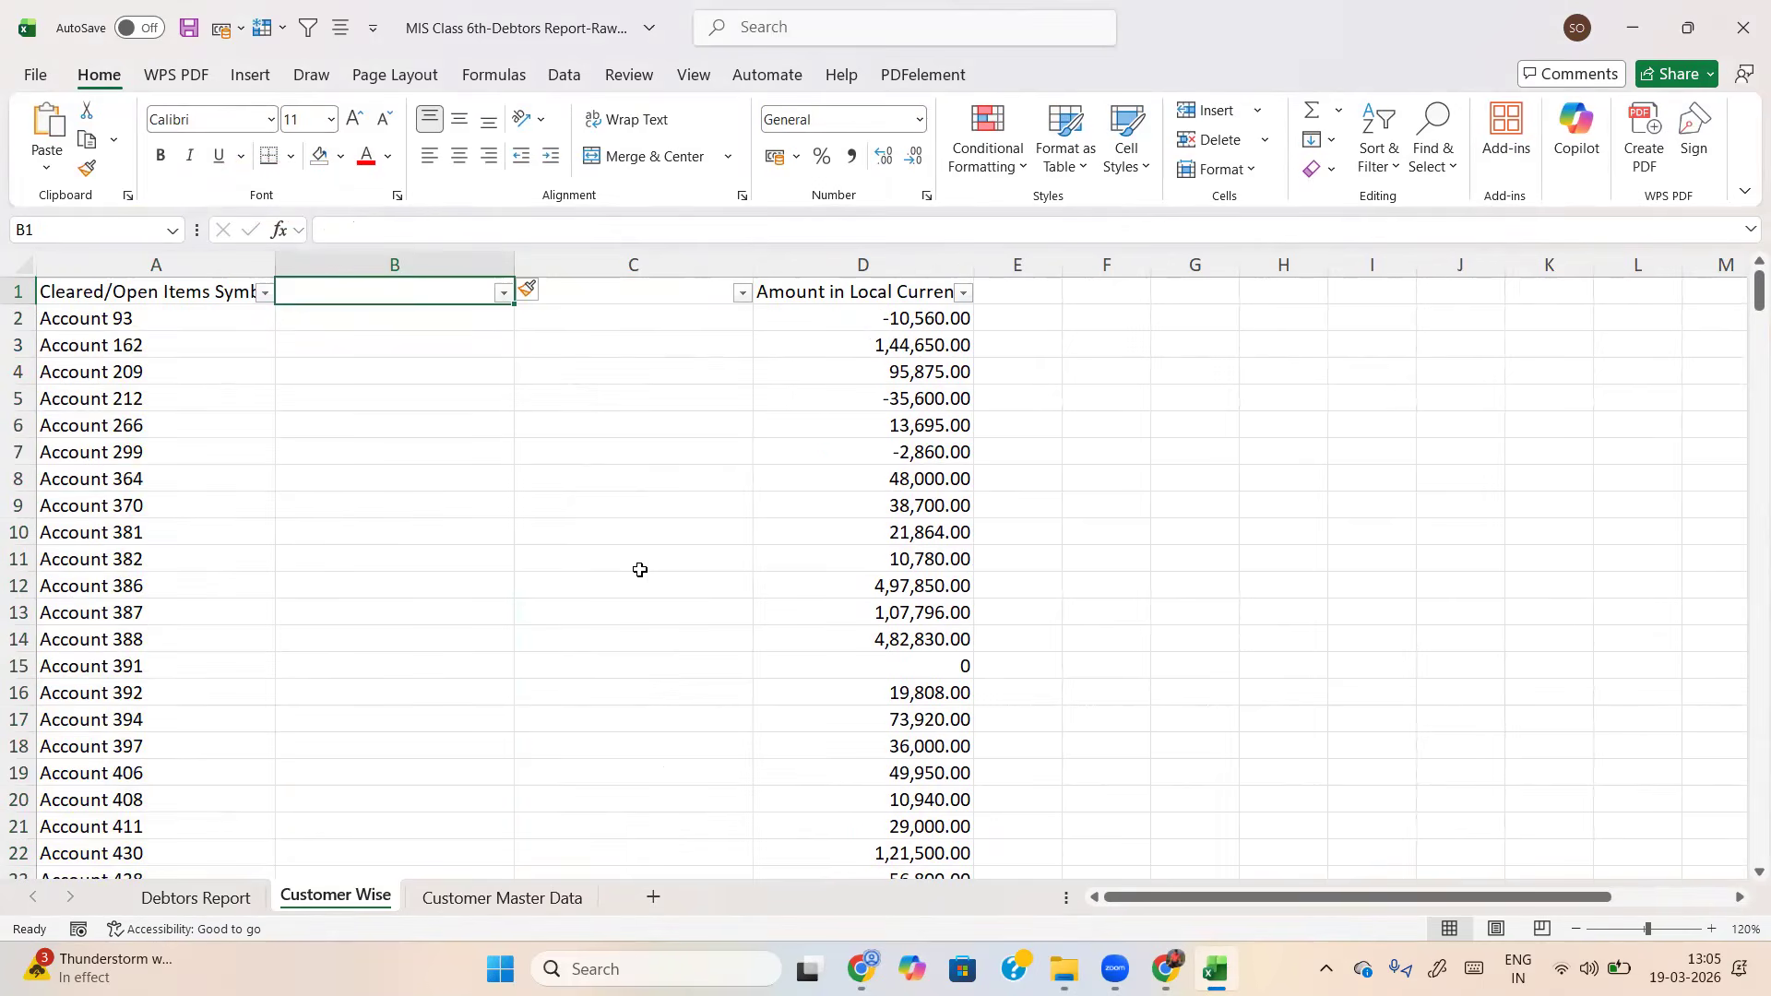
pyautogui.write('Customer ')
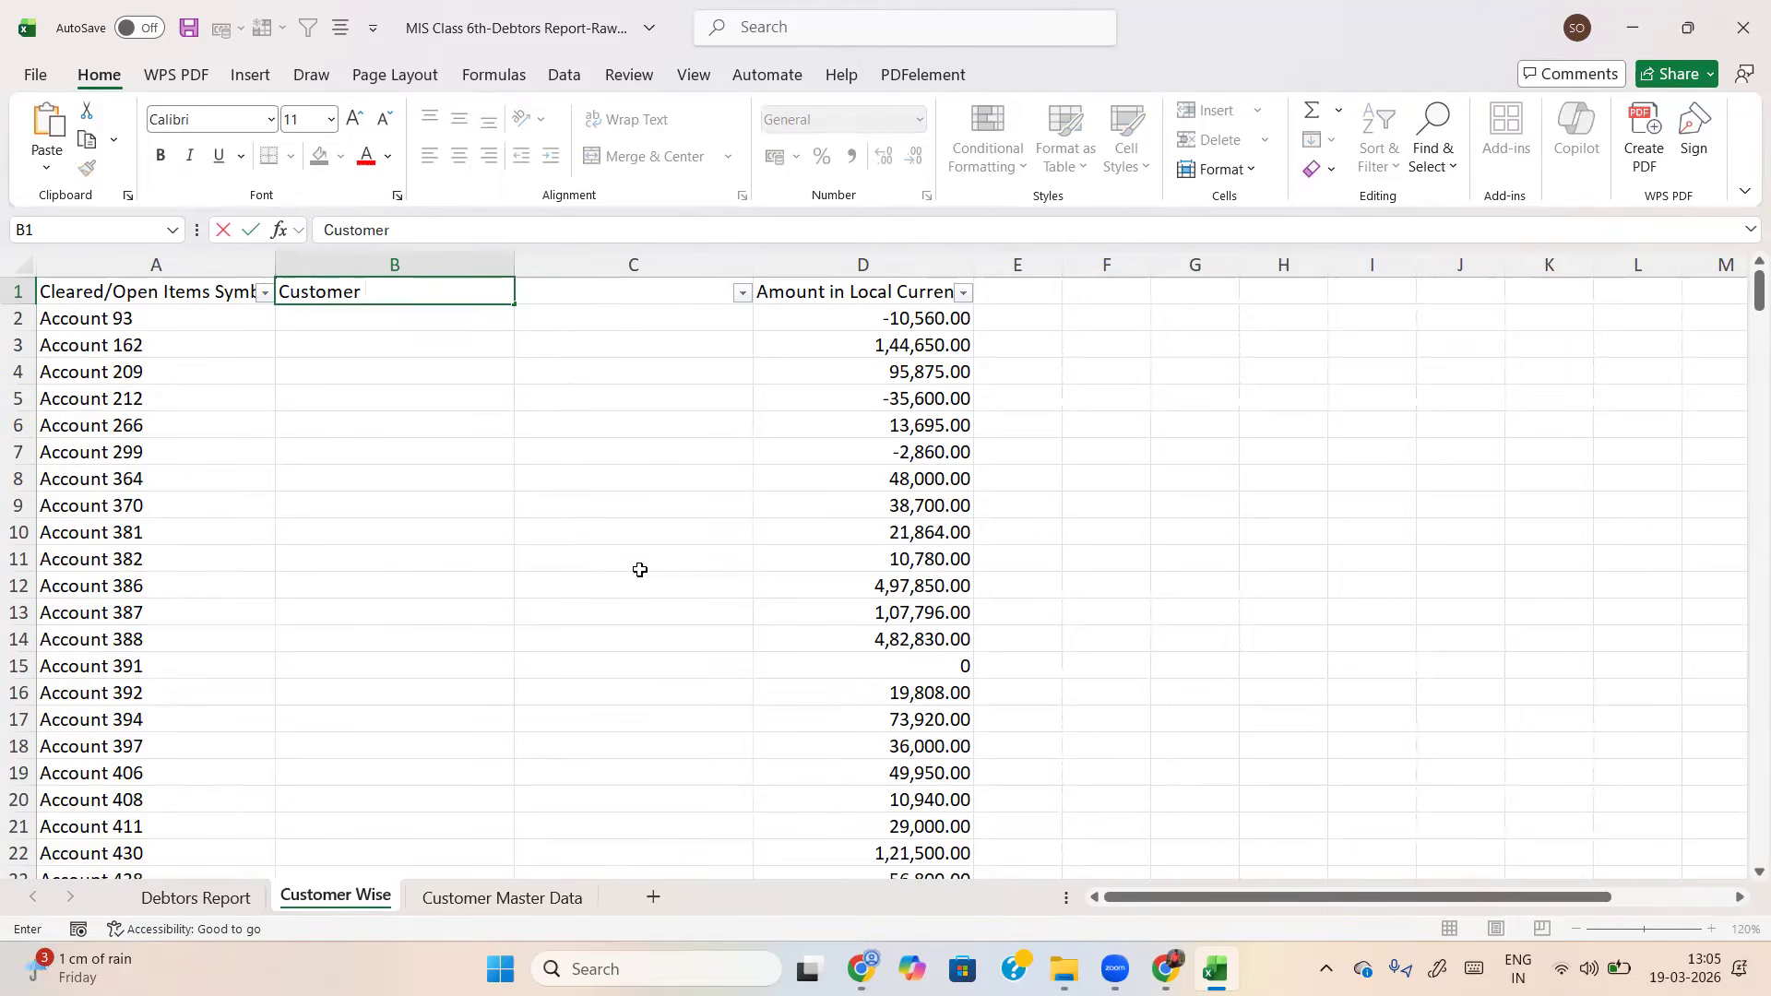
pyautogui.write('Code')
pyautogui.press('Return')
pyautogui.press('Left')
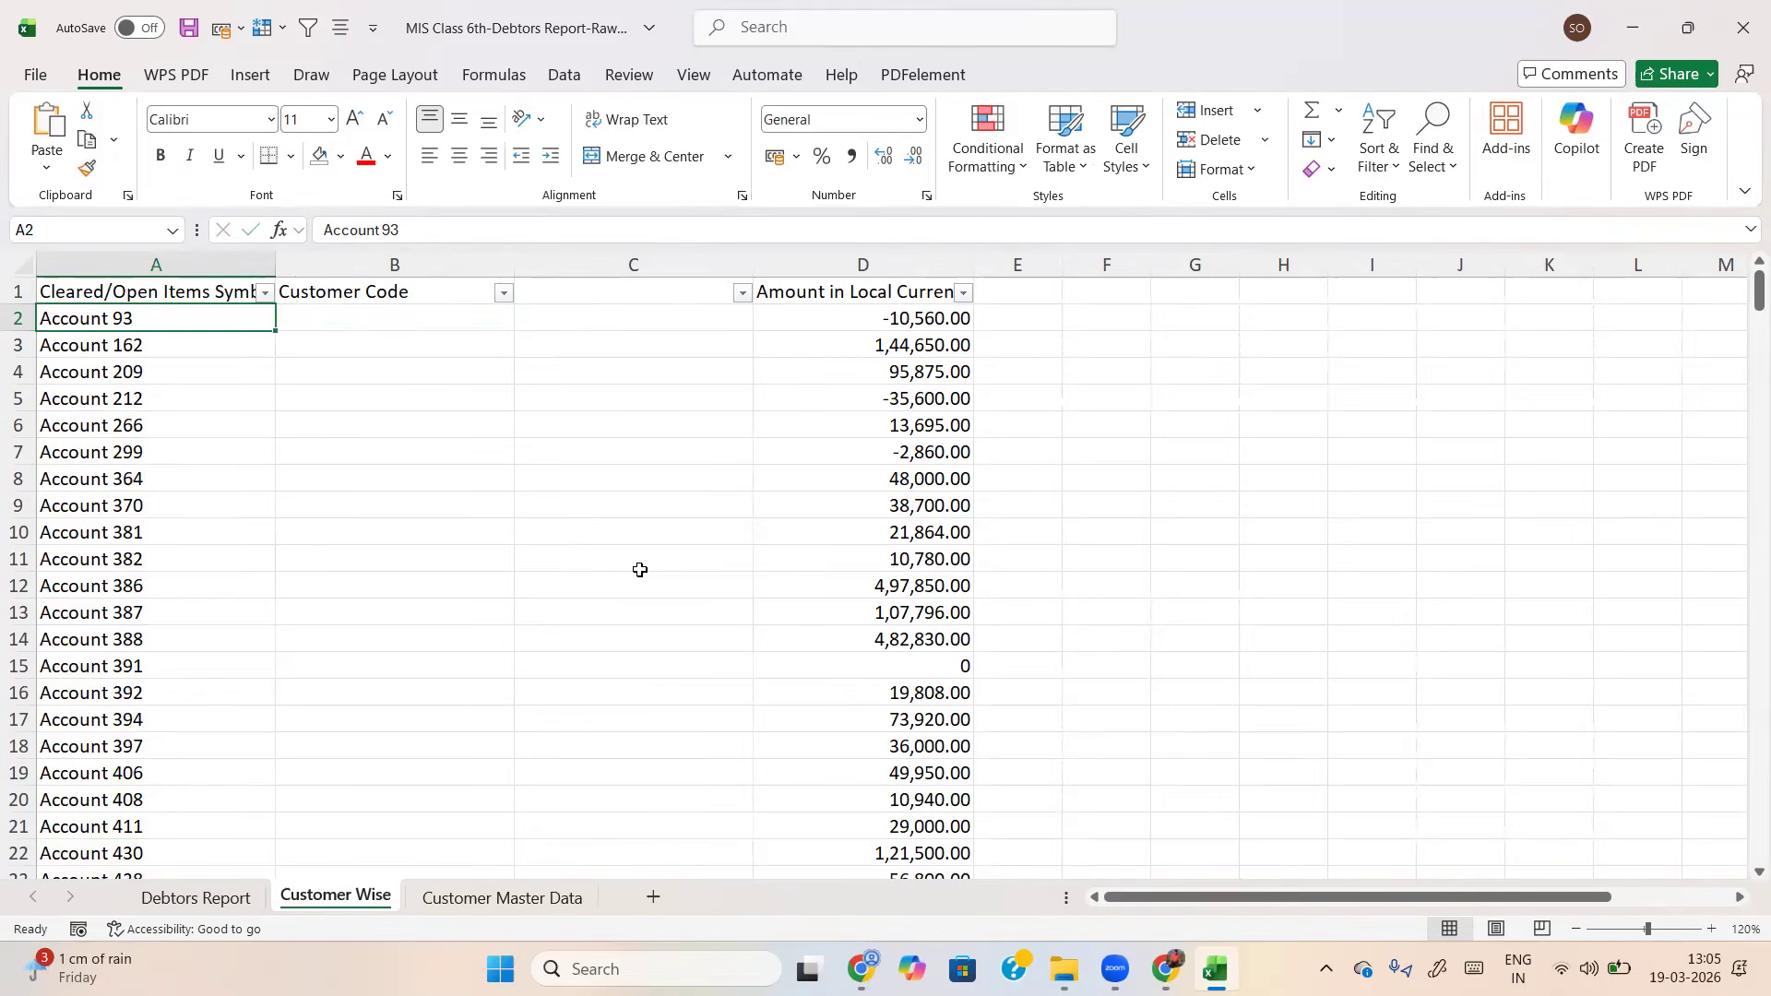
# Enter the codes of the first two accounts in B2 and B3 as sample values for the pattern
pyautogui.press('Right')
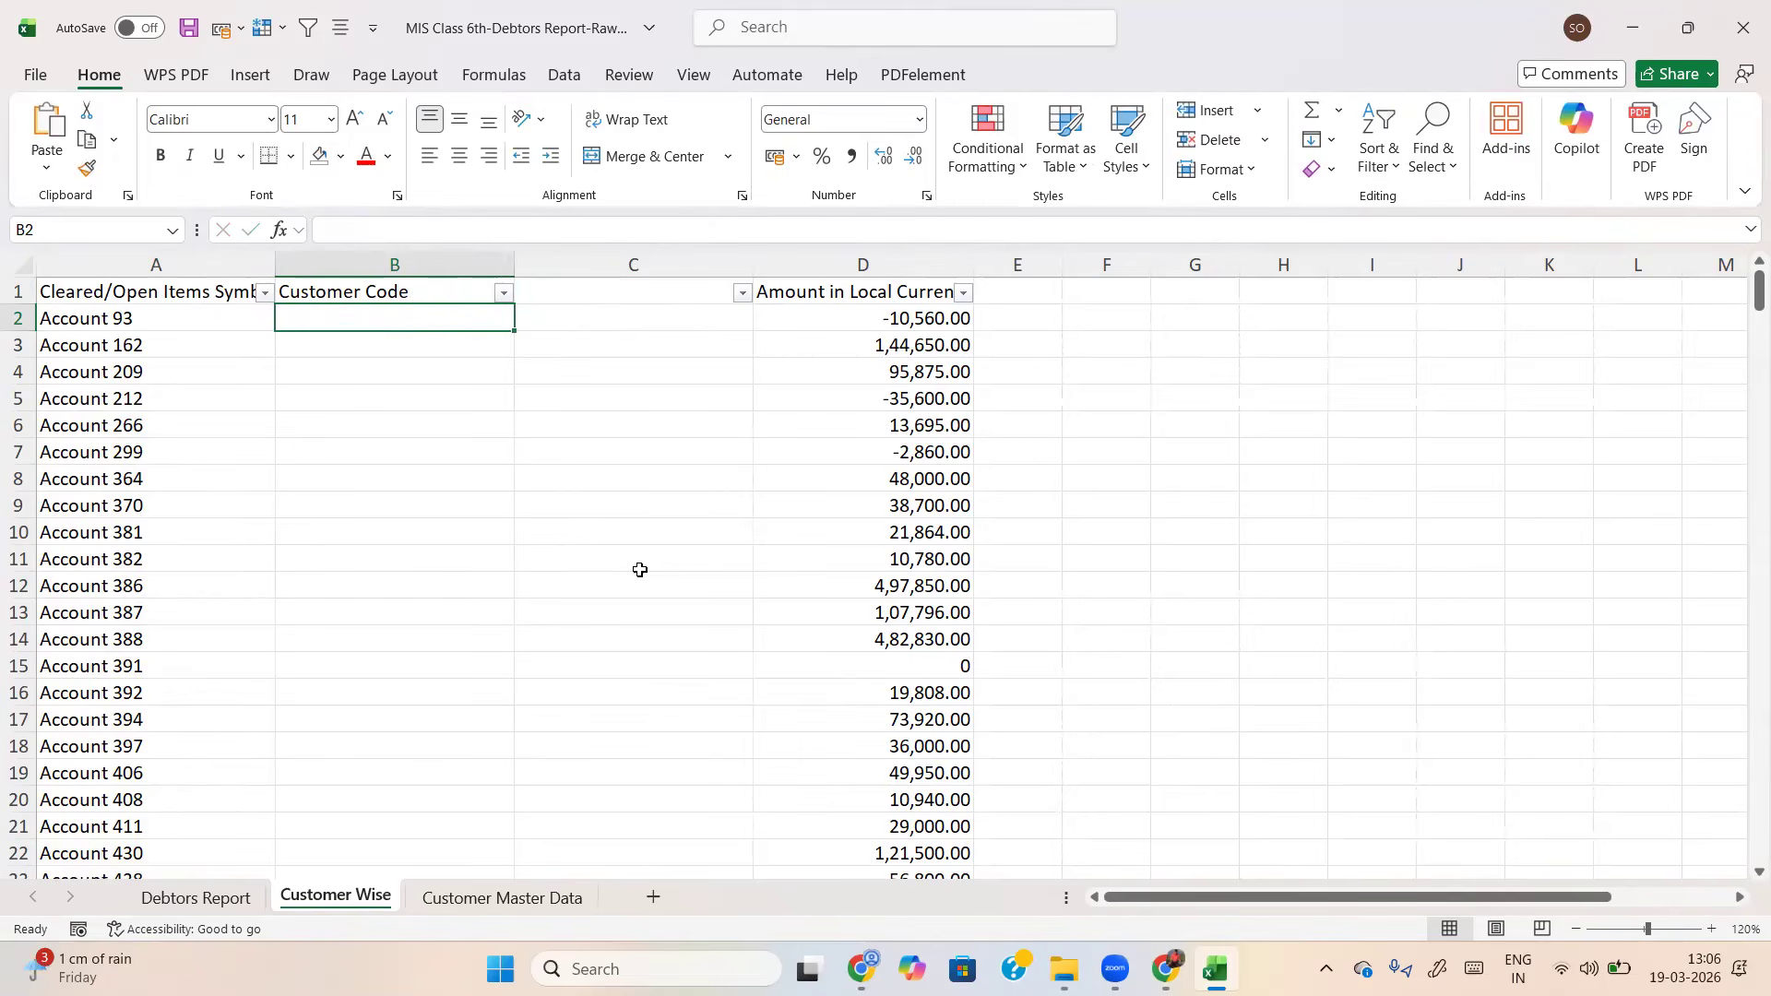
pyautogui.write('93')
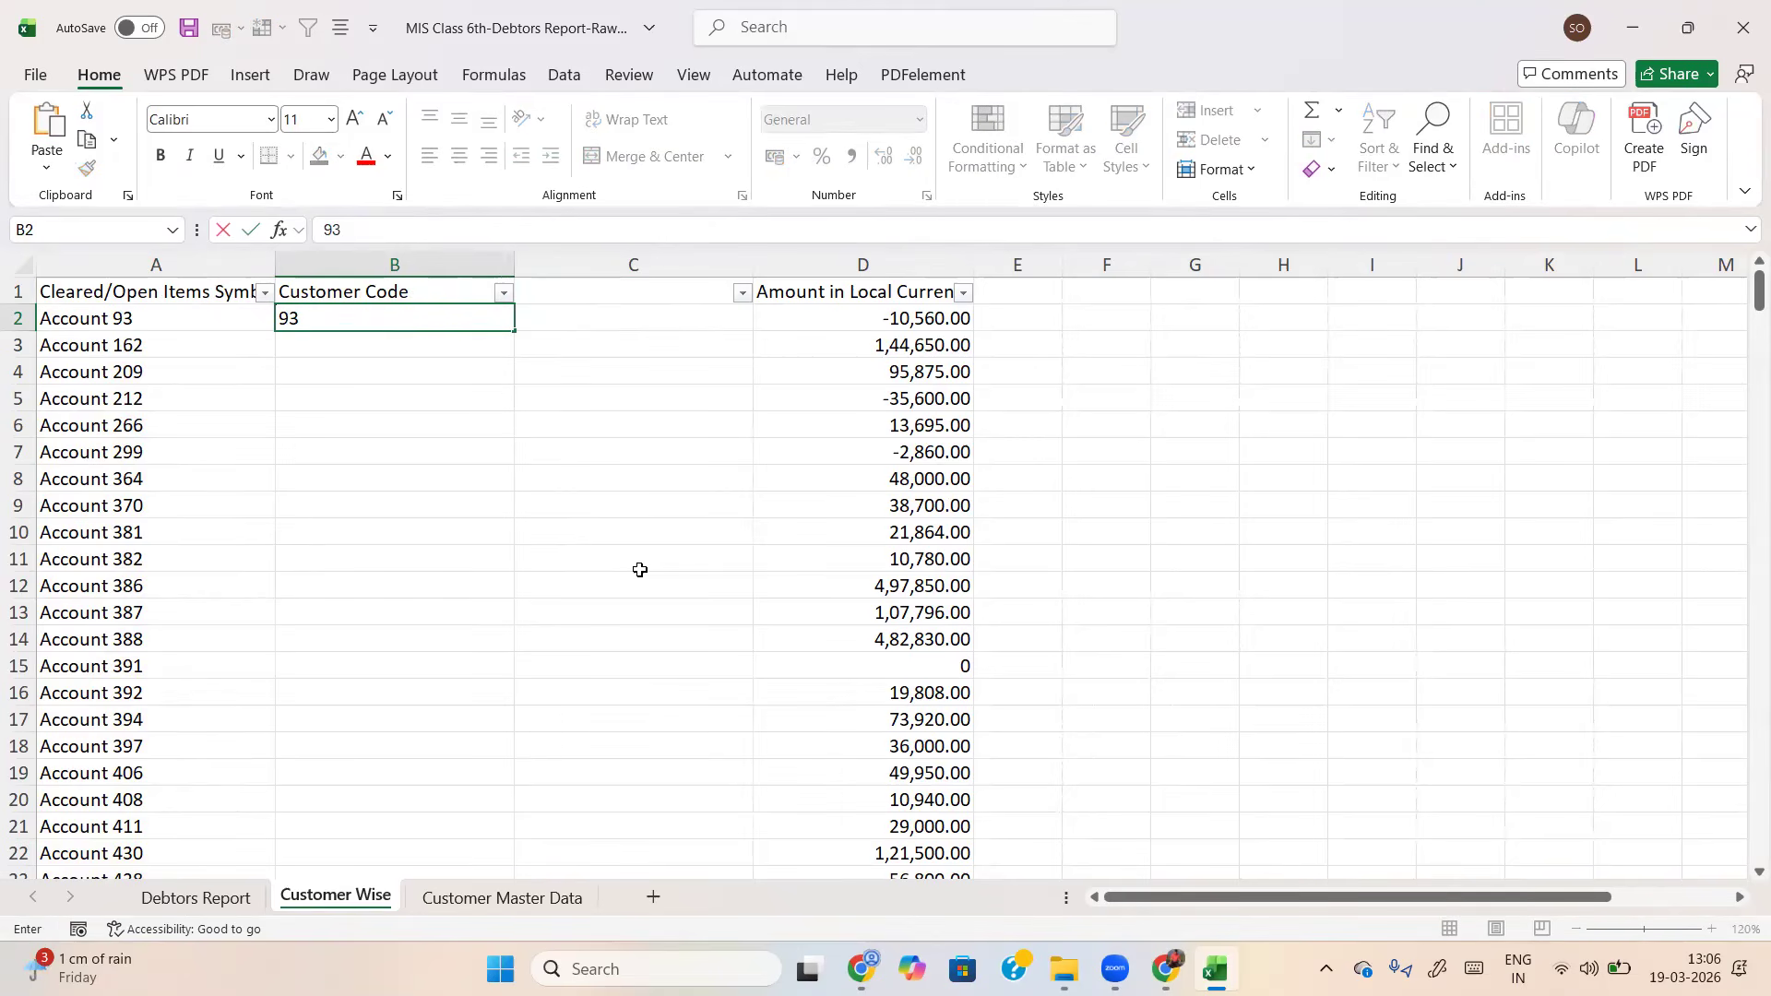
pyautogui.press('Return')
pyautogui.write('162')
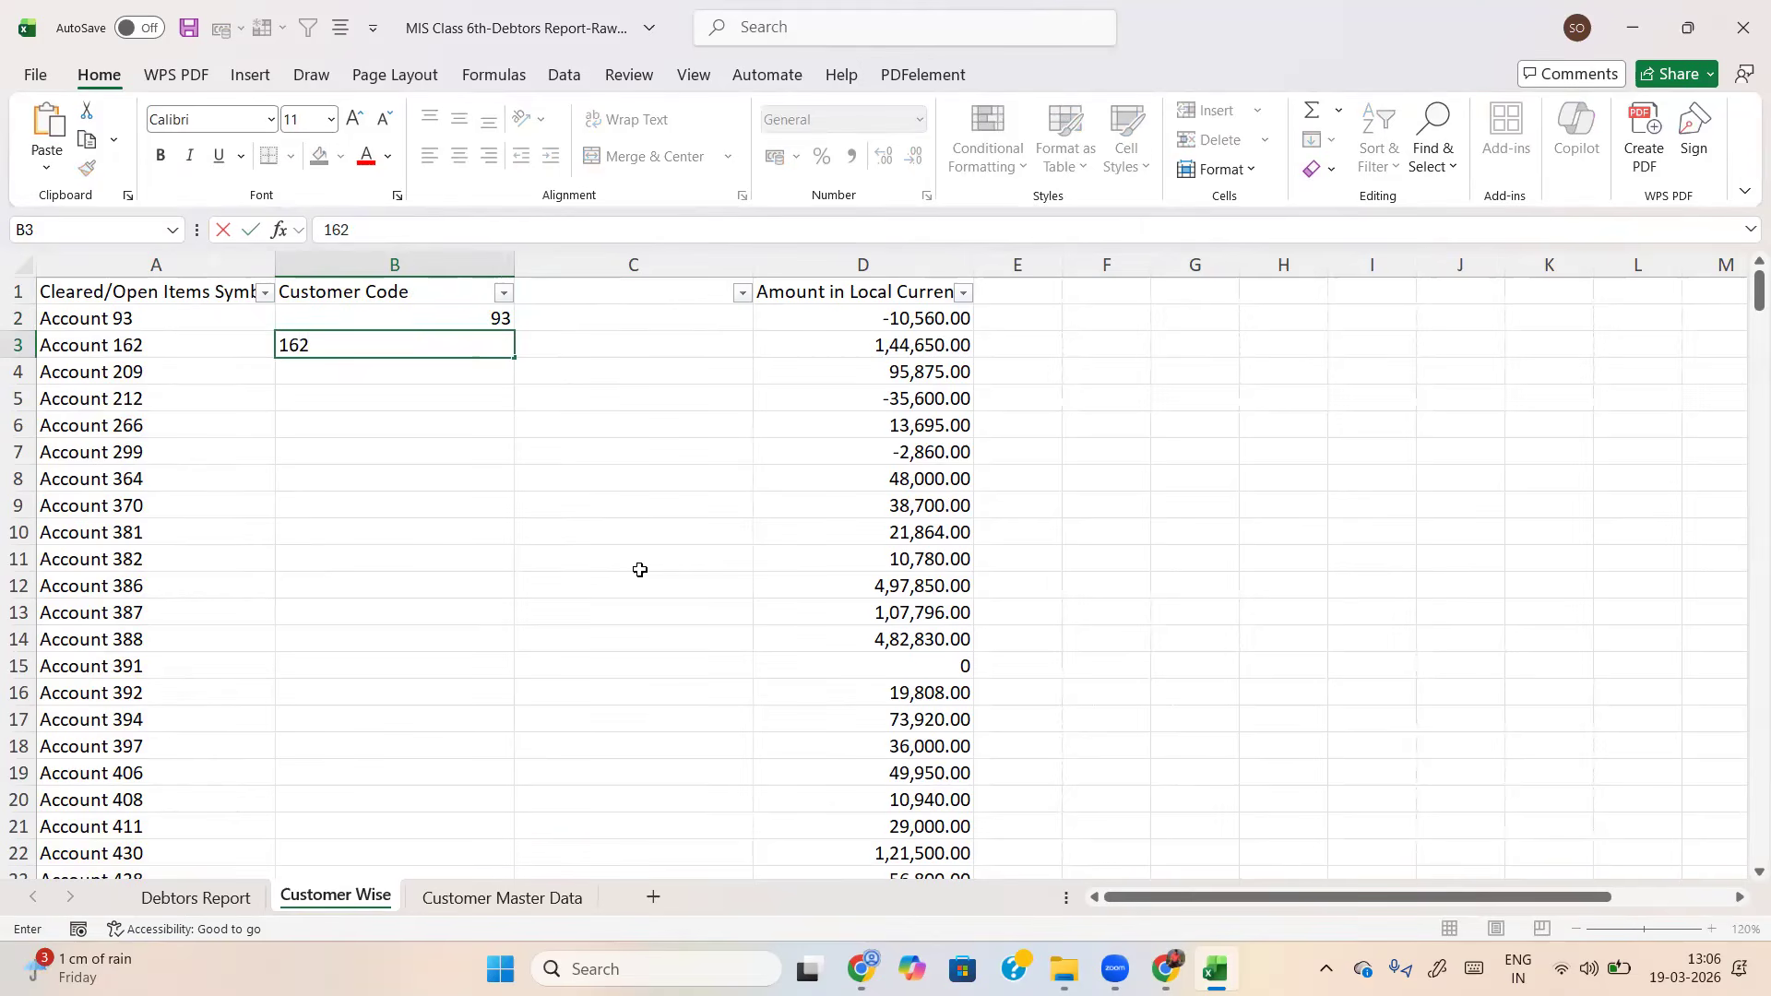
pyautogui.press('Return')
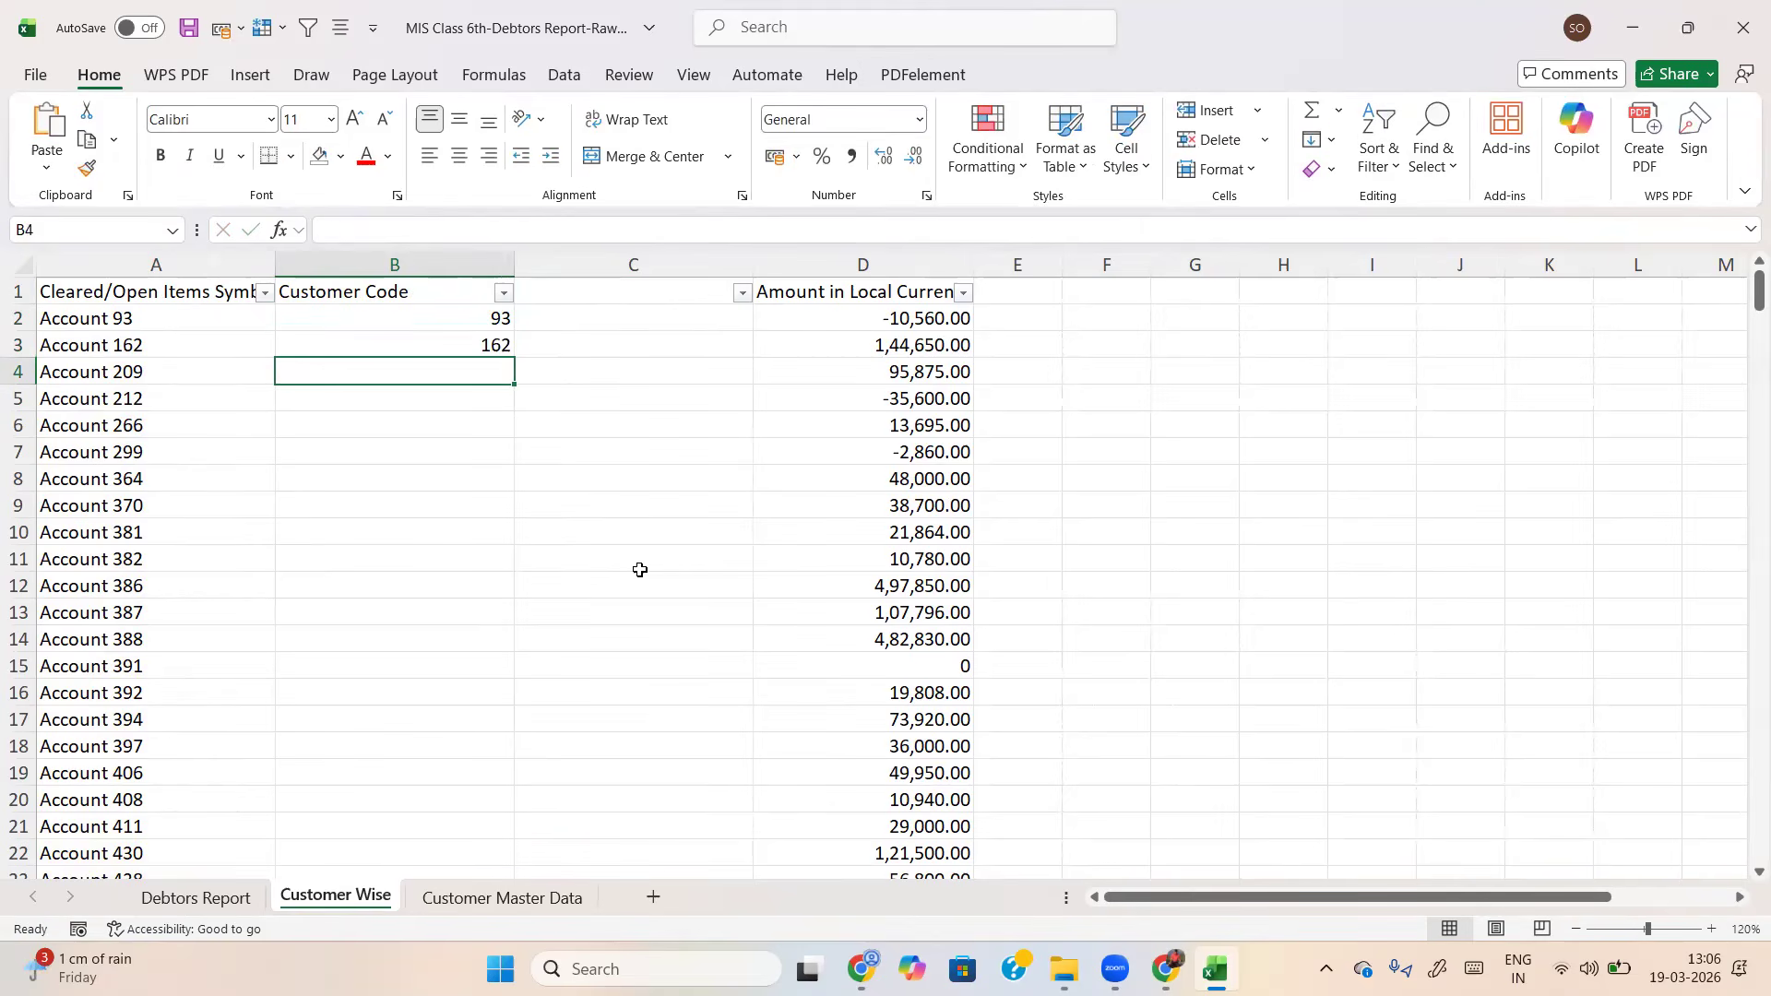
# Flash Fill the Customer Code column from B2 to B23 using the two sample codes
pyautogui.press('Up')
pyautogui.press('Up')
pyautogui.hotkey('shift', 'Down')
pyautogui.press('Up')
pyautogui.press('Down')
pyautogui.hotkey('shift', 'Down')
pyautogui.hotkey('shift', 'Down')
pyautogui.hotkey('shift', 'Down')
pyautogui.hotkey('shift', 'Down')
pyautogui.hotkey('shift', 'Down')
pyautogui.hotkey('shift', 'Down')
pyautogui.hotkey('shift', 'Down')
pyautogui.hotkey('shift', 'Down')
pyautogui.hotkey('shift', 'Down')
pyautogui.hotkey('shift', 'Down')
pyautogui.hotkey('shift', 'Down')
pyautogui.hotkey('shift', 'Down')
pyautogui.hotkey('shift', 'Down')
pyautogui.hotkey('shift', 'Down')
pyautogui.hotkey('shift', 'Down')
pyautogui.hotkey('shift', 'Down')
pyautogui.hotkey('shift', 'Down')
pyautogui.hotkey('shift', 'Down')
pyautogui.hotkey('shift', 'Down')
pyautogui.hotkey('shift', 'Down')
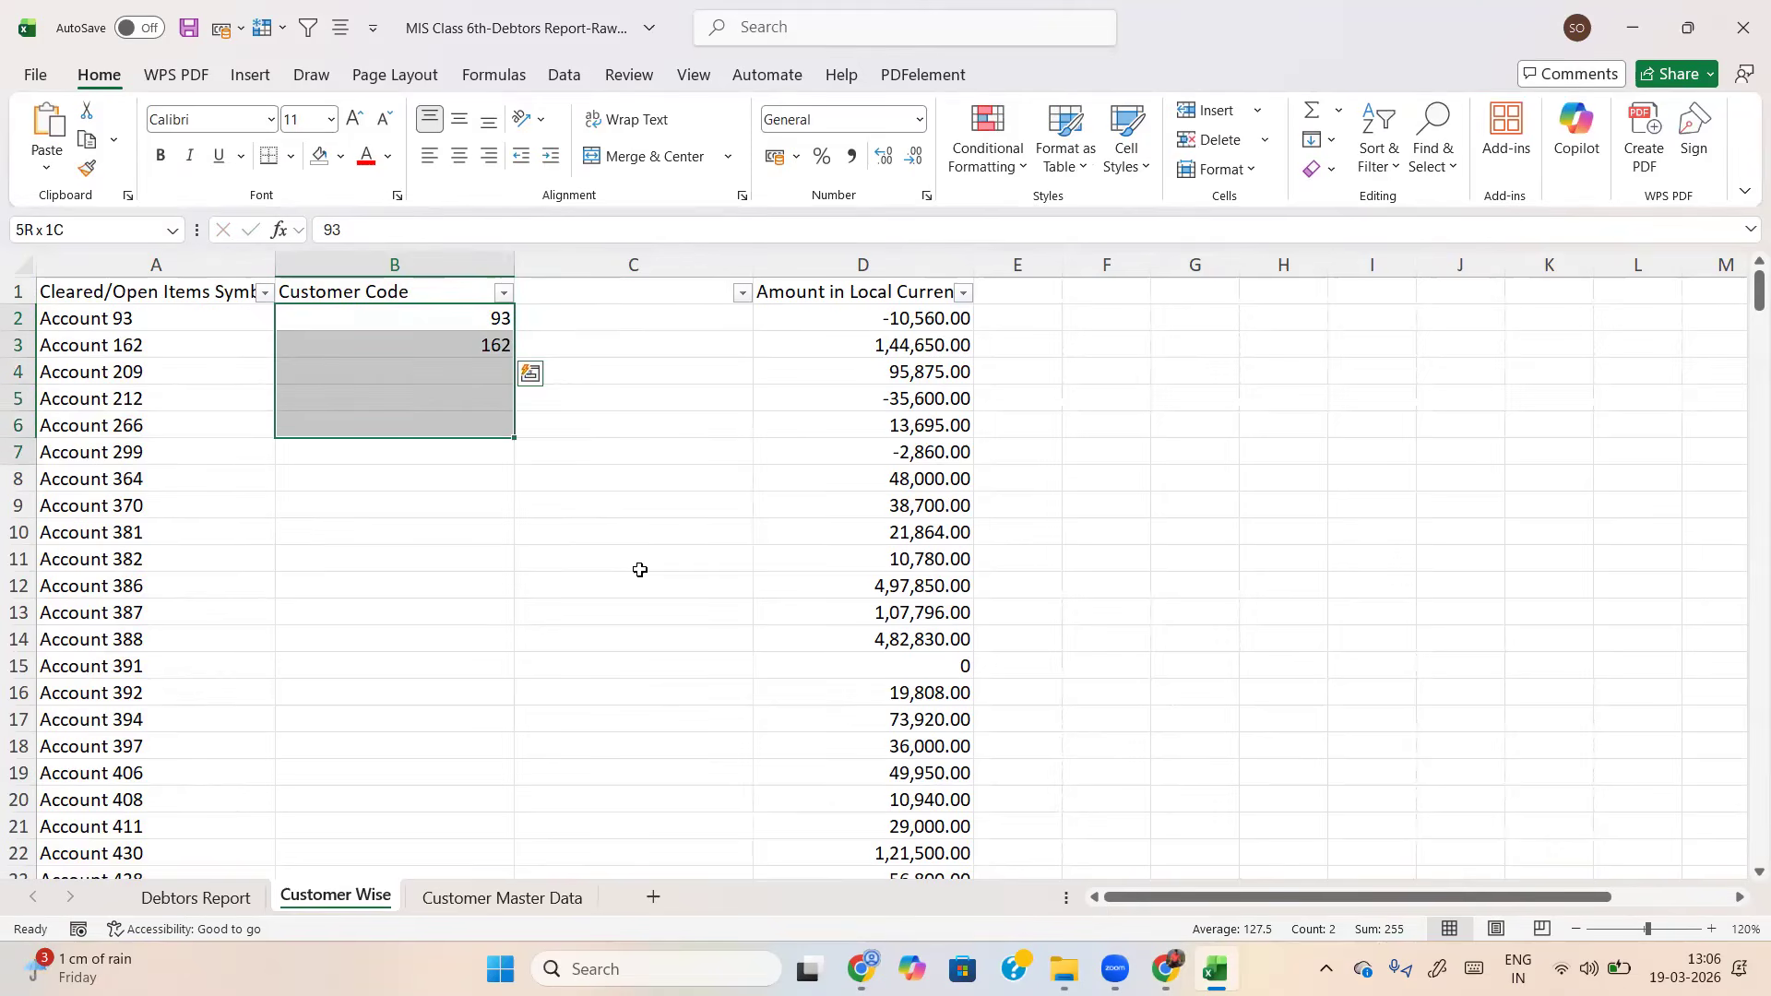
pyautogui.hotkey('shift', 'Up')
pyautogui.hotkey('shift', 'Up')
pyautogui.hotkey('shift', 'Up')
pyautogui.hotkey('shift', 'Up')
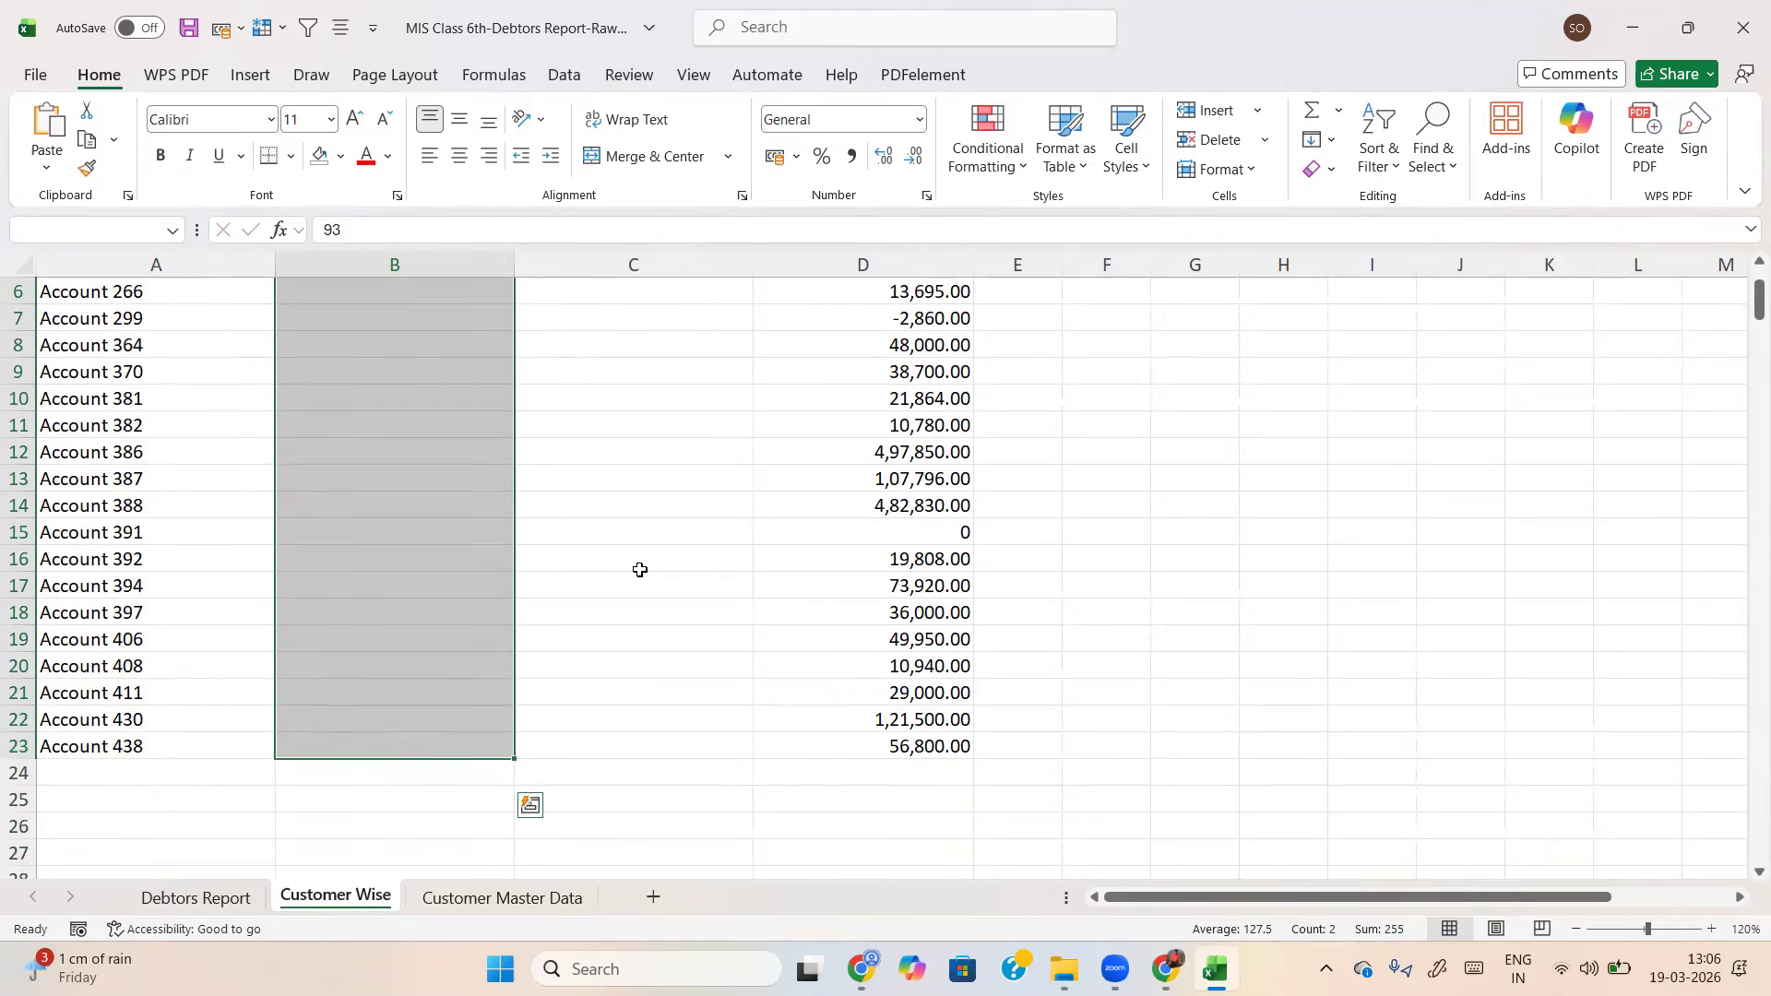
pyautogui.hotkey('ctrl', 'e')
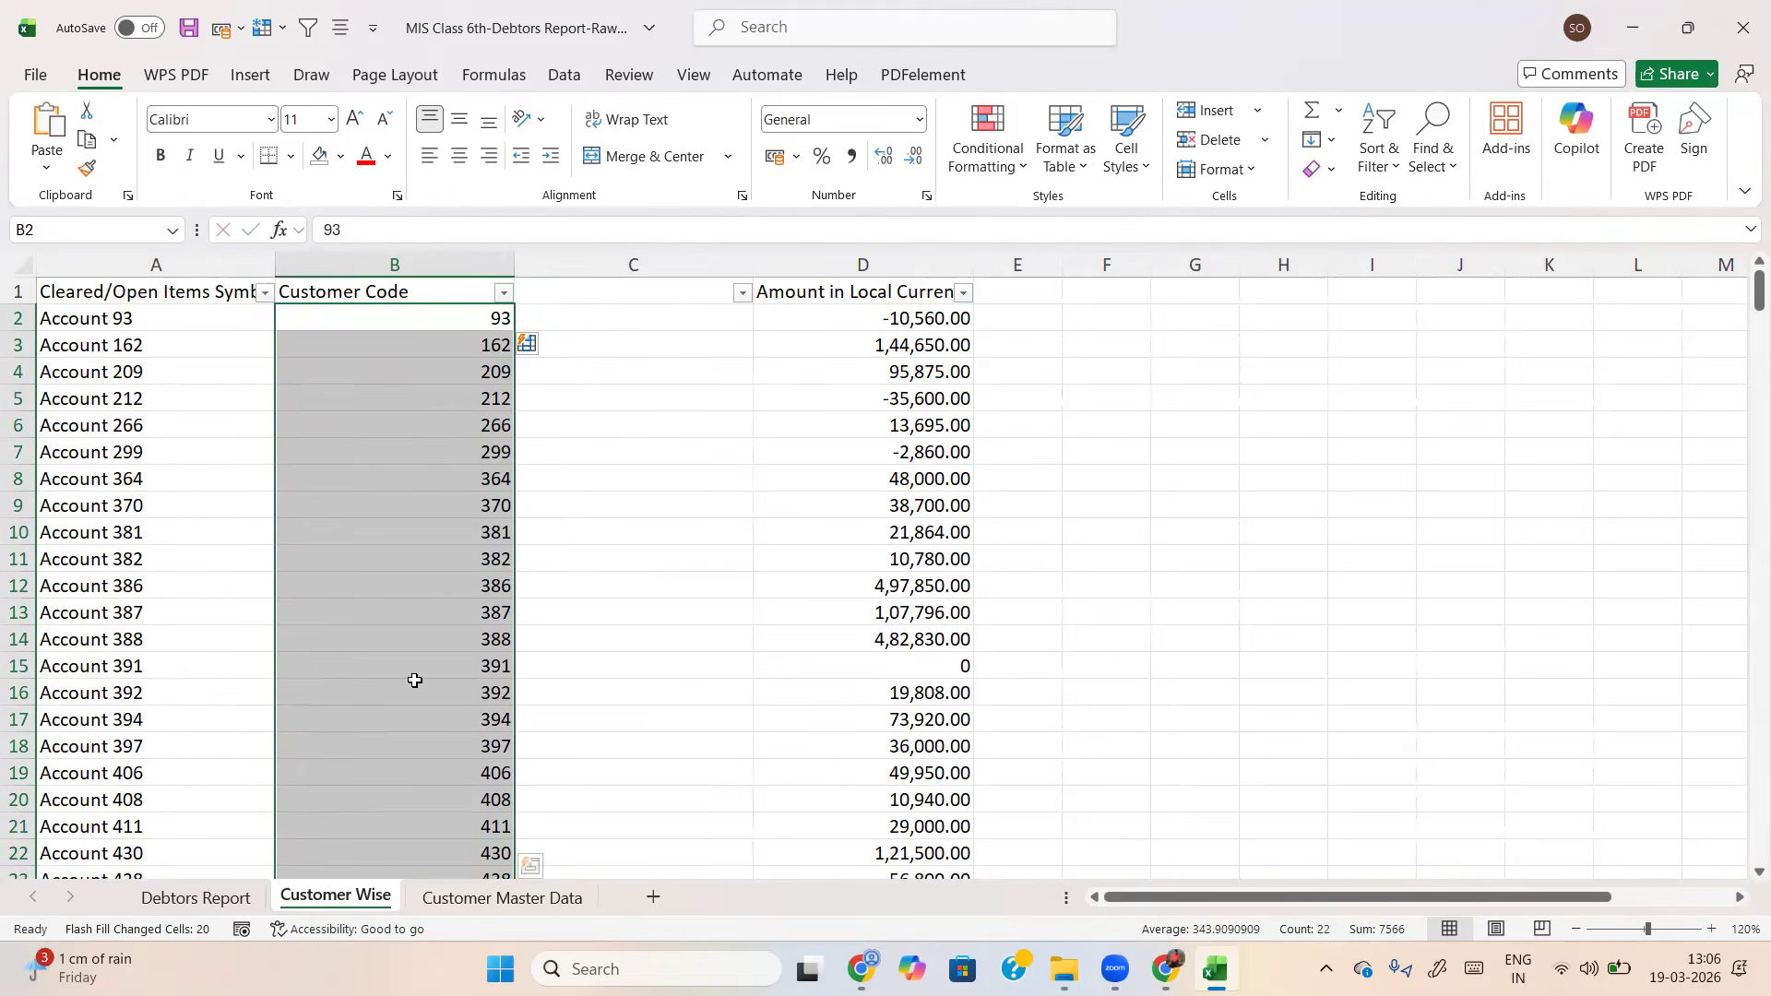
pyautogui.click(273, 236)
pyautogui.moveTo(140, 312)
pyautogui.mouseDown()
pyautogui.moveTo(168, 296)
pyautogui.moveTo(171, 340)
pyautogui.mouseUp()
pyautogui.moveTo(151, 372)
pyautogui.mouseDown()
pyautogui.moveTo(172, 364)
pyautogui.moveTo(175, 458)
pyautogui.mouseUp()
pyautogui.moveTo(111, 297); pyautogui.dragTo(111, 456)
pyautogui.moveTo(130, 306)
pyautogui.mouseDown()
pyautogui.moveTo(196, 238)
pyautogui.moveTo(559, 281)
pyautogui.moveTo(617, 237)
pyautogui.moveTo(682, 244)
pyautogui.moveTo(743, 176)
pyautogui.moveTo(669, 270)
pyautogui.moveTo(738, 224)
pyautogui.mouseUp()
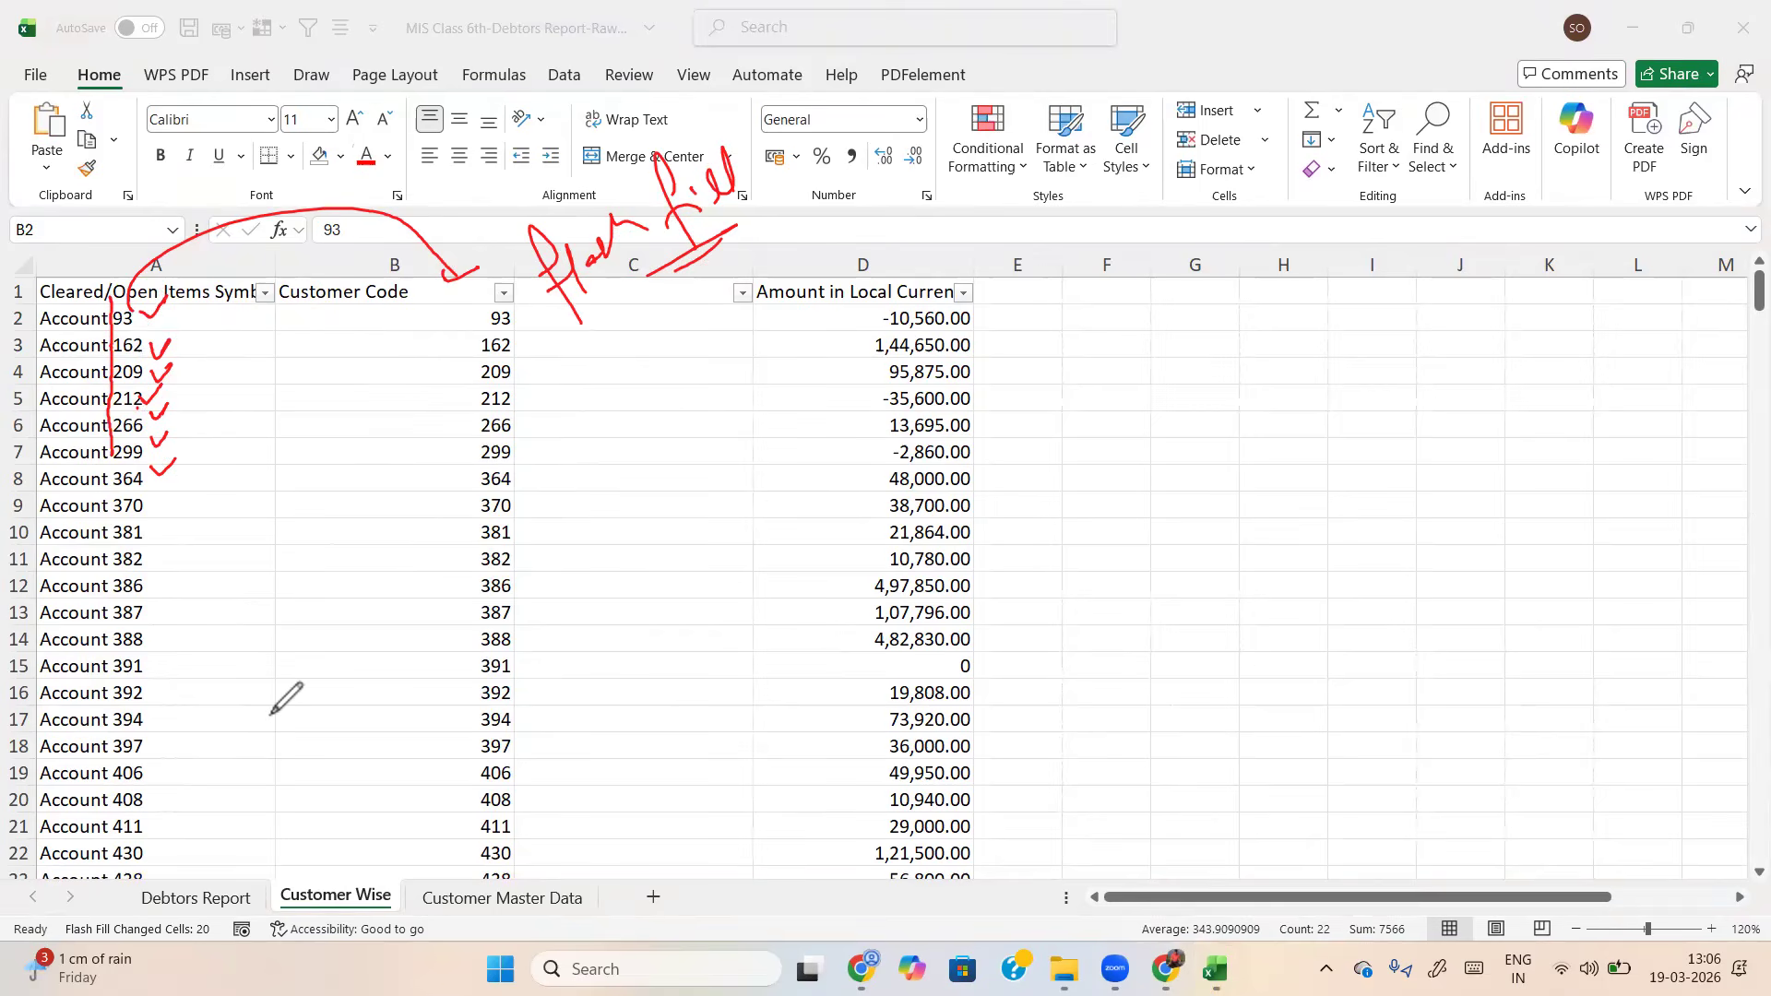
pyautogui.press('e')
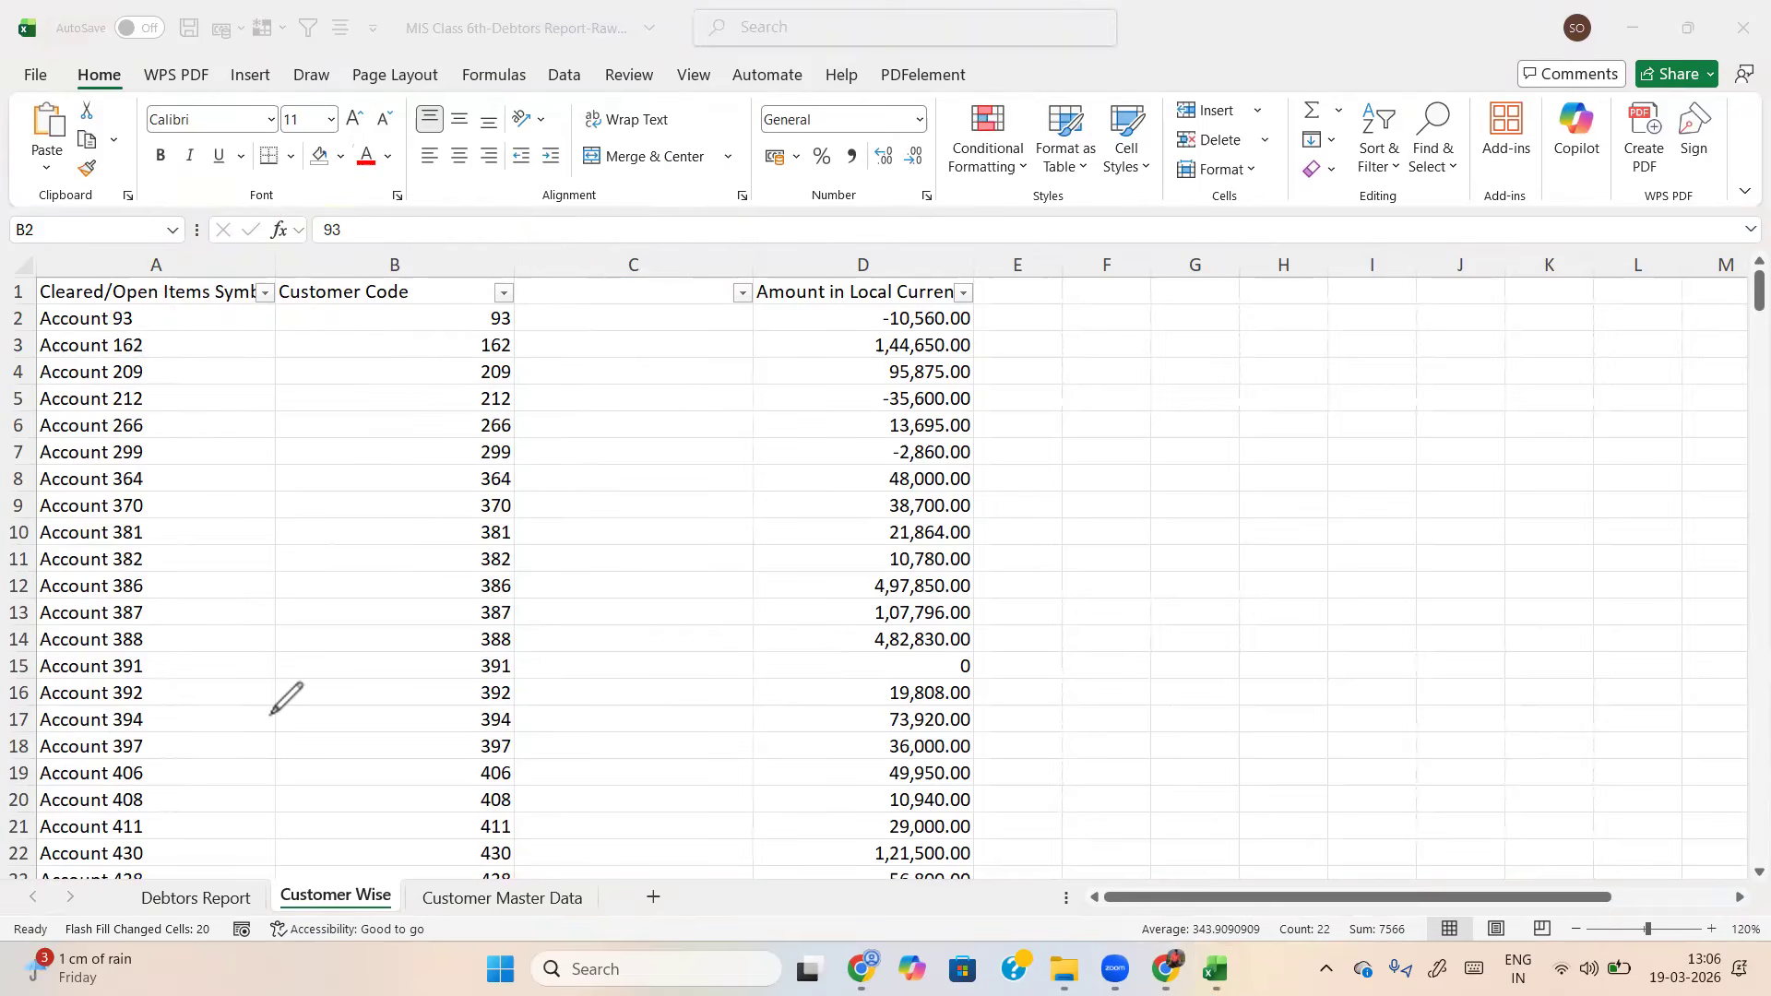
pyautogui.press('Escape')
# Undo the Flash Fill and the sample code entries in the Customer Code column
pyautogui.hotkey('ctrl', 'shift', 'Down')
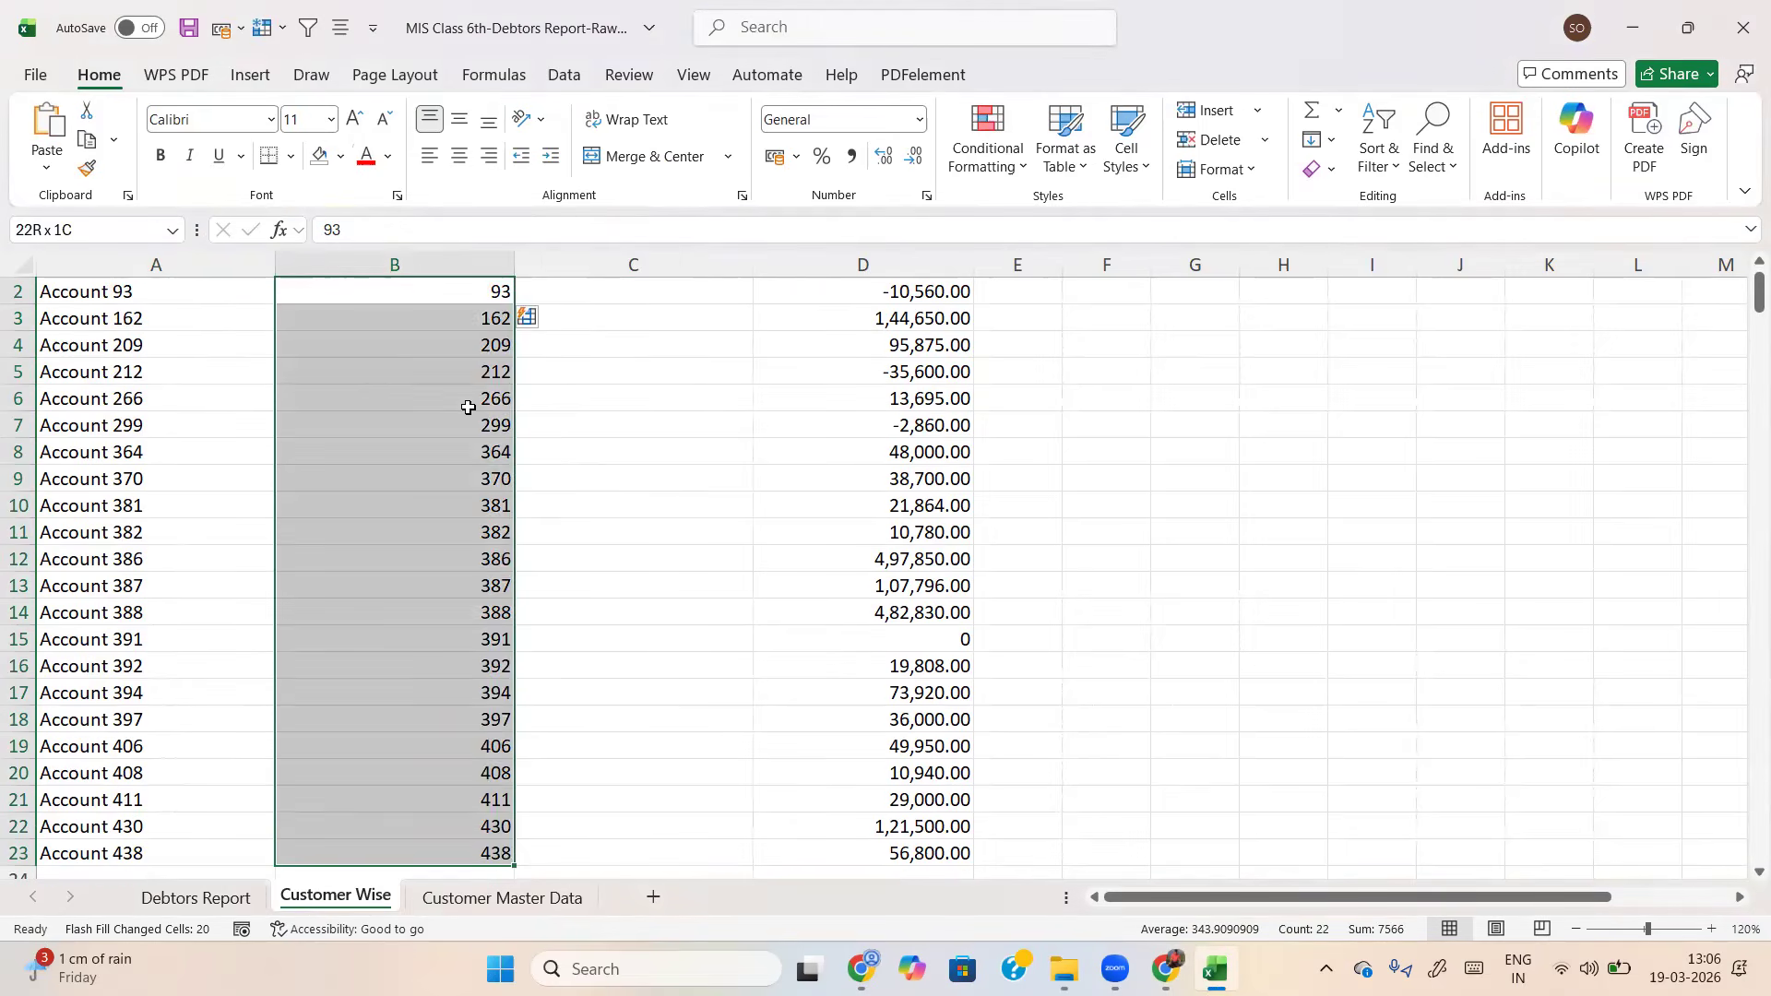
pyautogui.hotkey('ctrl', 'z')
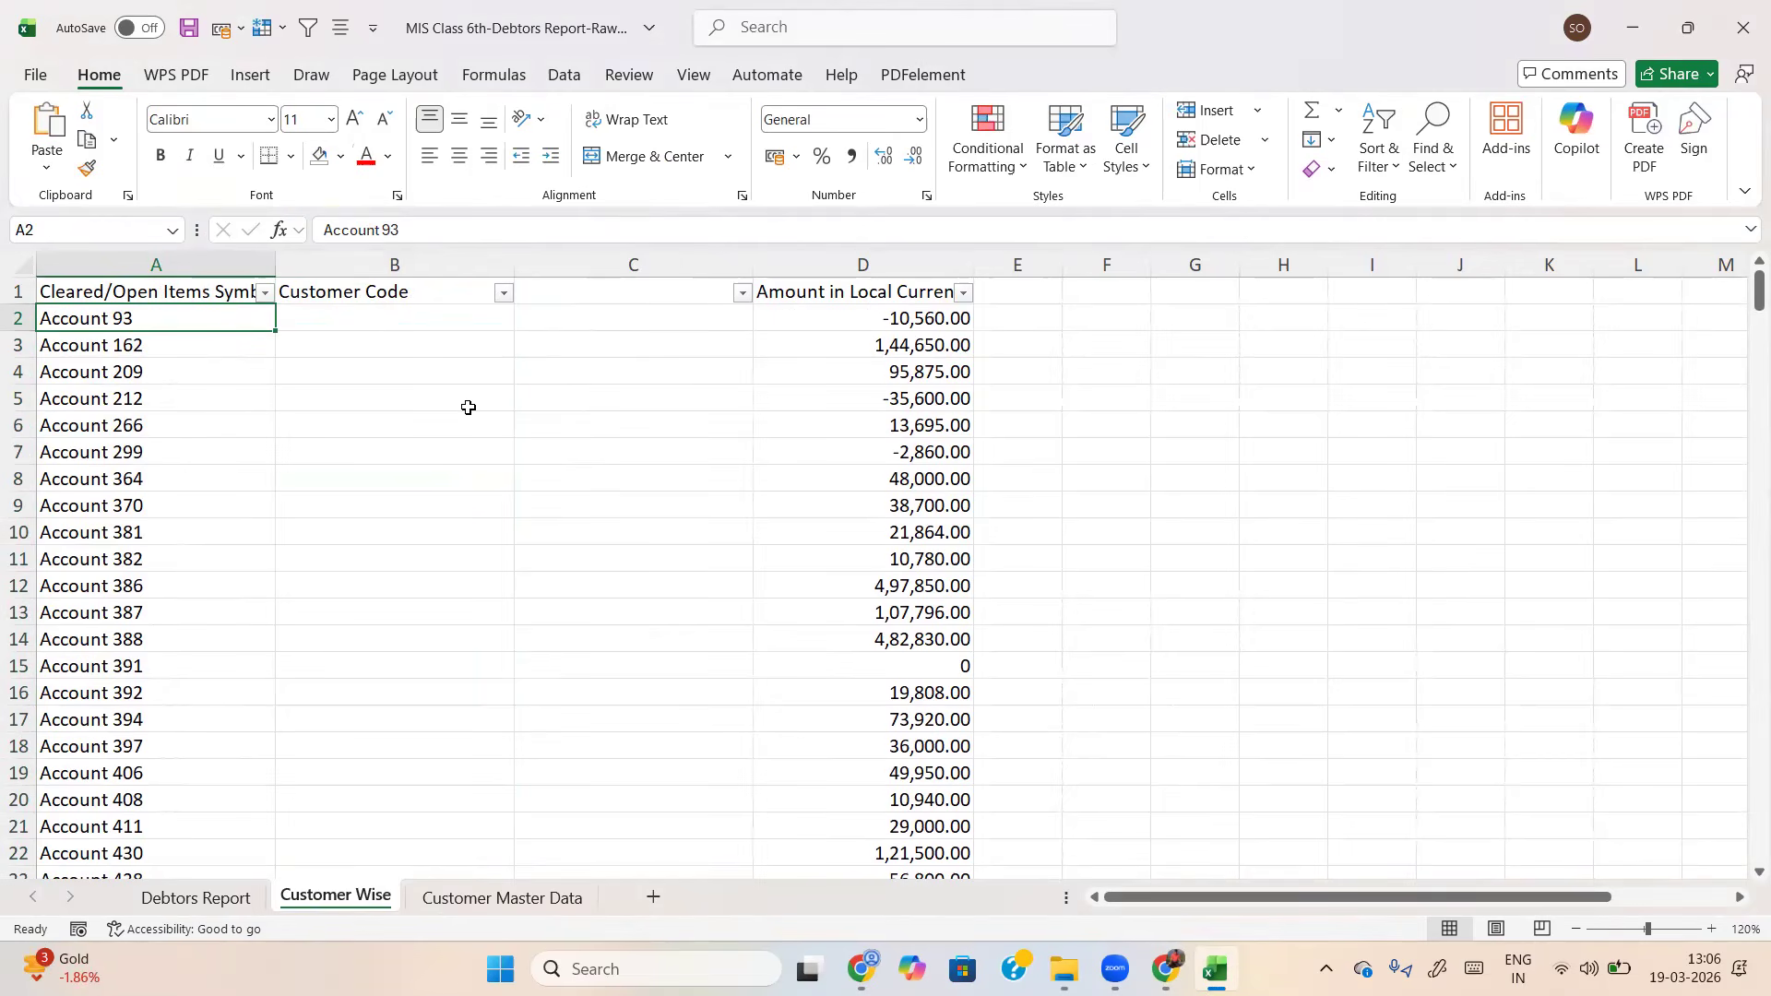
# Re-enter the numeric codes of the first two accounts in B2 and B3 under Customer Code
pyautogui.press('Up')
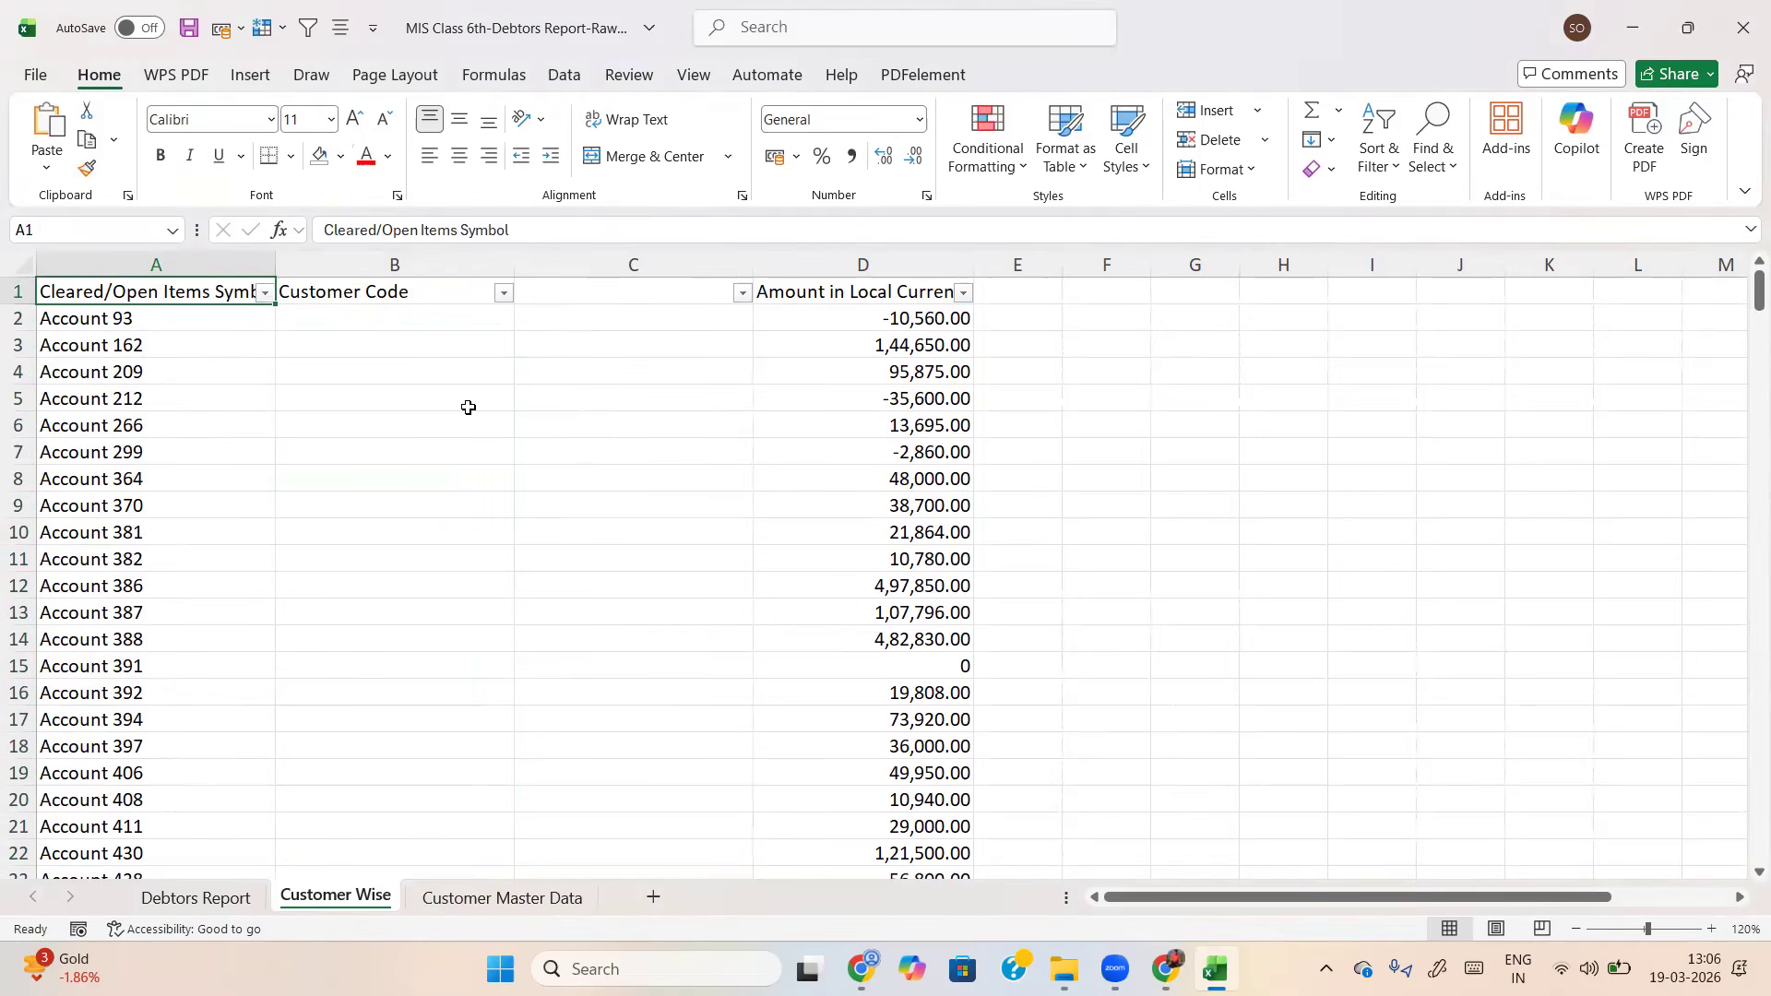
pyautogui.press('Right')
pyautogui.press('Down')
pyautogui.write('93')
pyautogui.press('Return')
pyautogui.write('162')
pyautogui.press('Return')
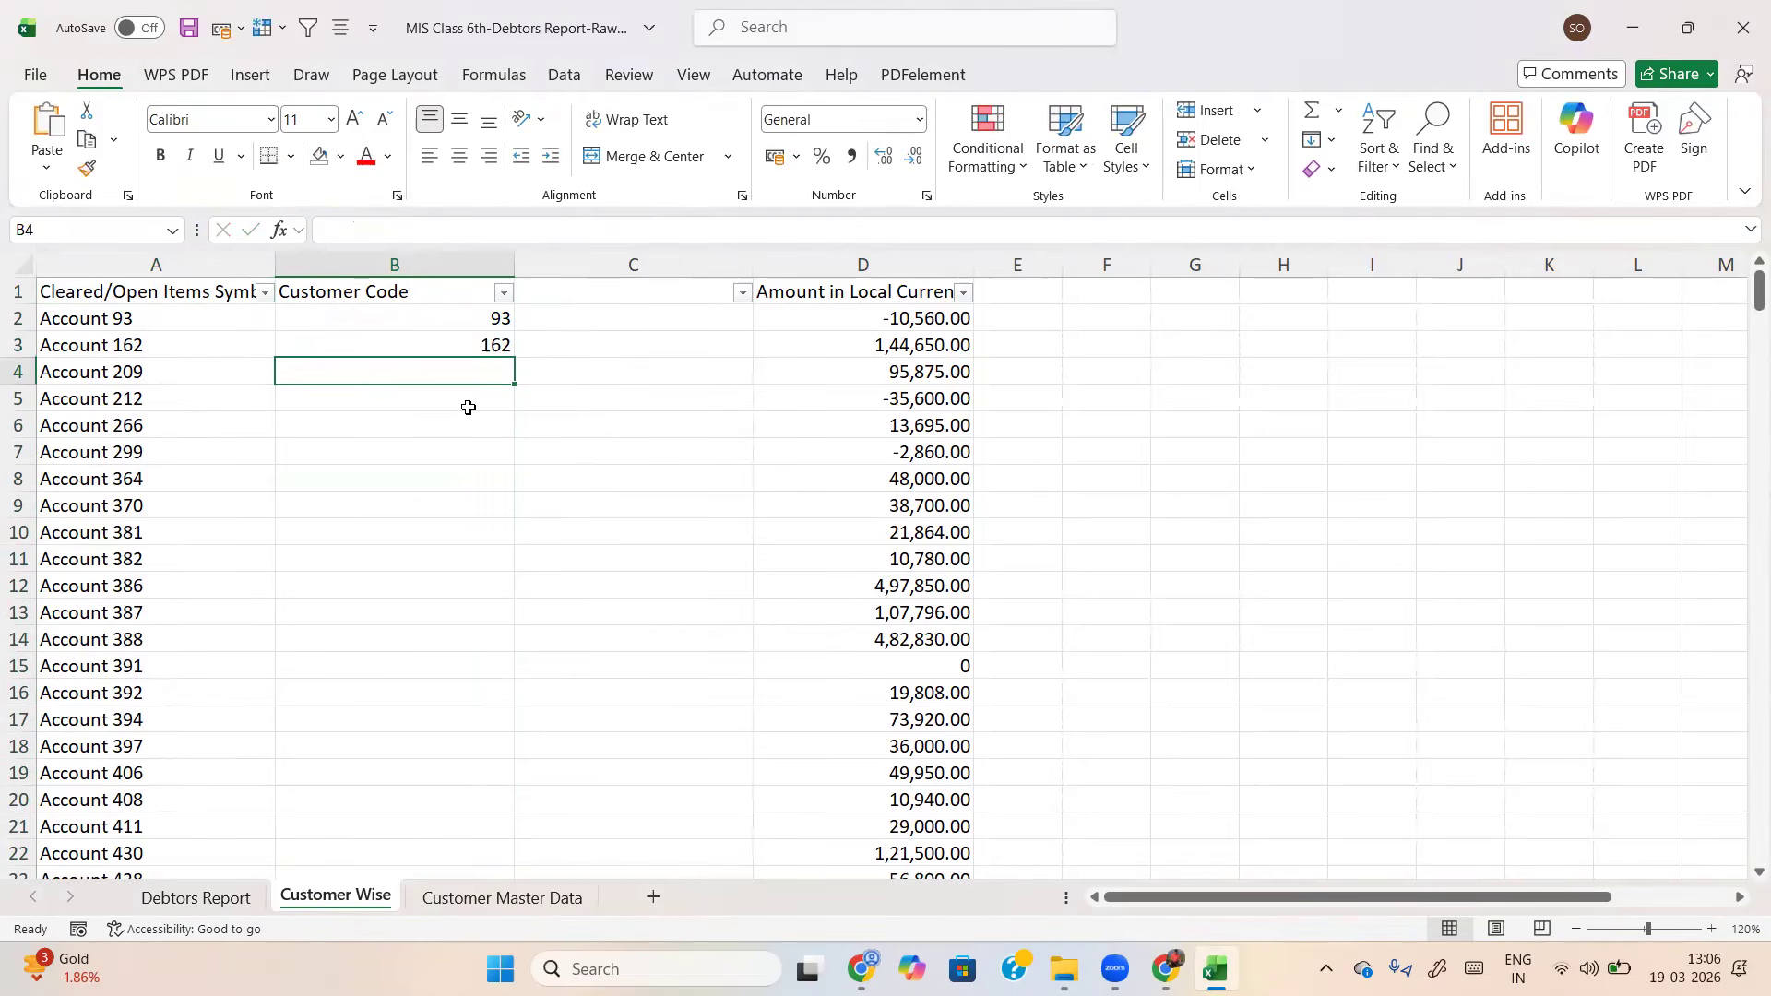
# Extract the remaining customer codes with Flash Fill over B2:B23 and check the filled column
pyautogui.press('Up')
pyautogui.press('Up')
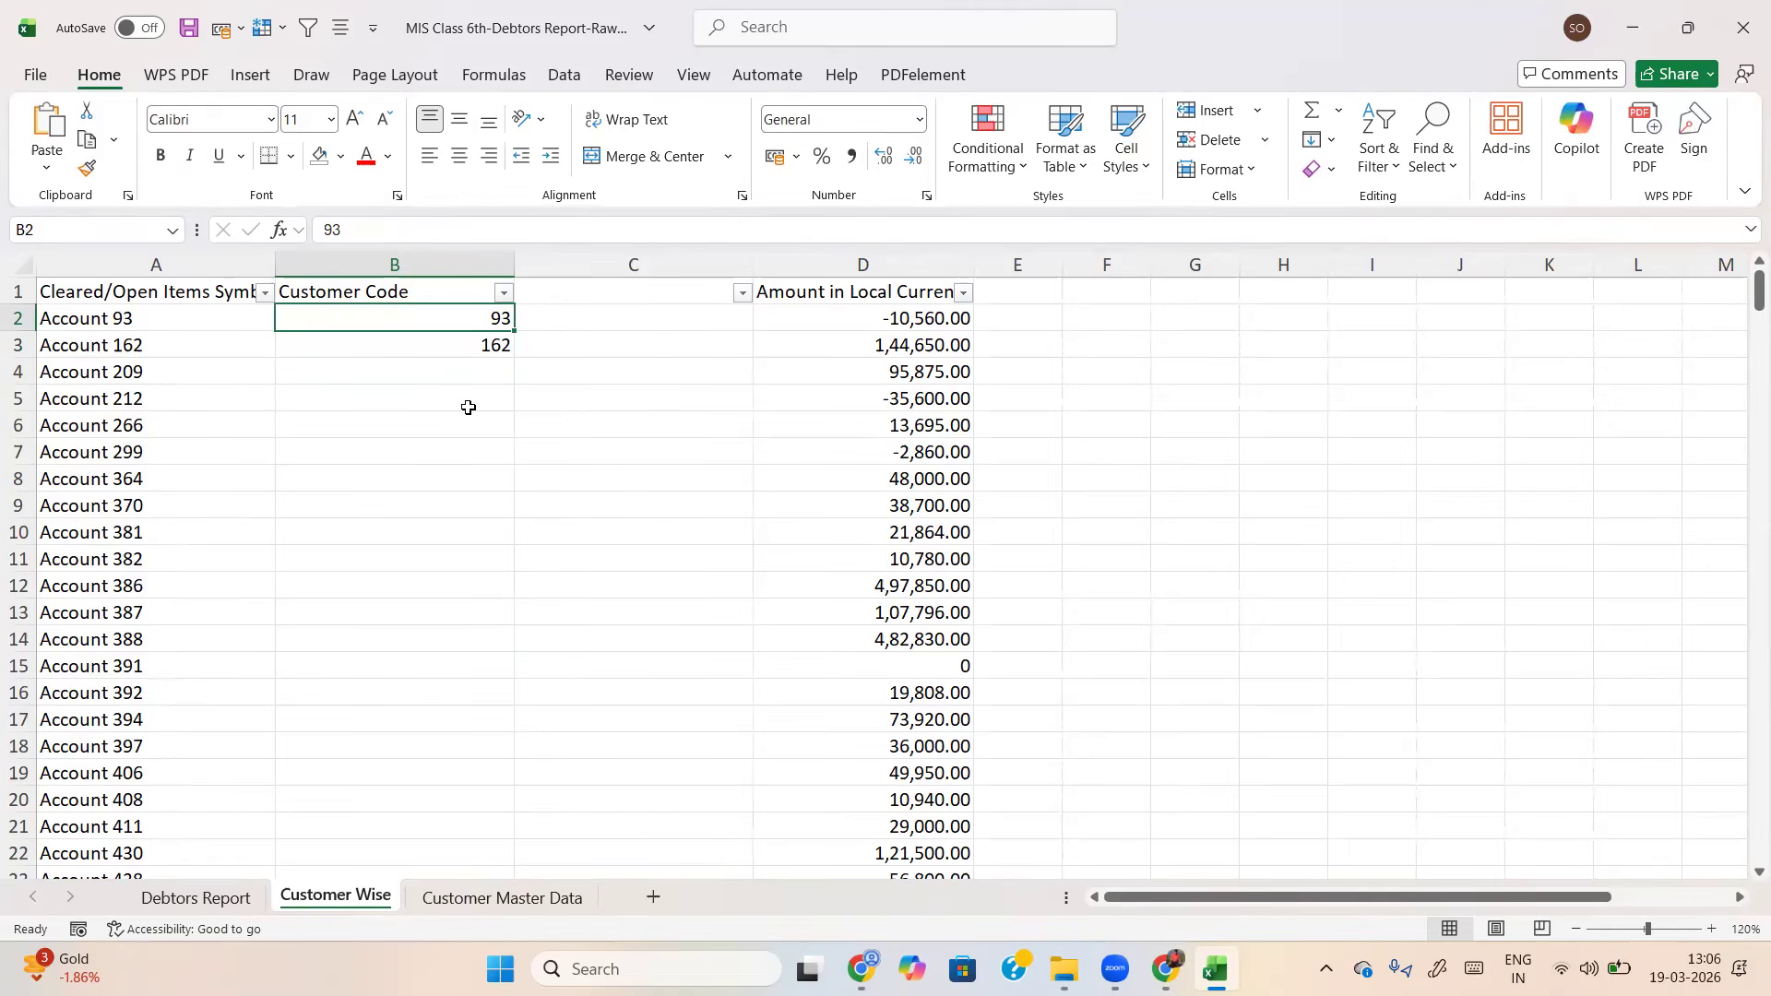
pyautogui.hotkey('shift', 'Down')
pyautogui.hotkey('shift', 'Down')
pyautogui.hotkey('shift', 'Down')
pyautogui.hotkey('shift', 'Down')
pyautogui.hotkey('shift', 'Down')
pyautogui.hotkey('shift', 'Down')
pyautogui.hotkey('shift', 'Down')
pyautogui.hotkey('shift', 'Down')
pyautogui.hotkey('shift', 'Down')
pyautogui.hotkey('shift', 'Down')
pyautogui.hotkey('shift', 'Down')
pyautogui.hotkey('shift', 'Down')
pyautogui.hotkey('shift', 'Down')
pyautogui.hotkey('shift', 'Down')
pyautogui.hotkey('shift', 'Down')
pyautogui.hotkey('shift', 'Down')
pyautogui.hotkey('shift', 'Down')
pyautogui.hotkey('shift', 'Down')
pyautogui.hotkey('shift', 'Down')
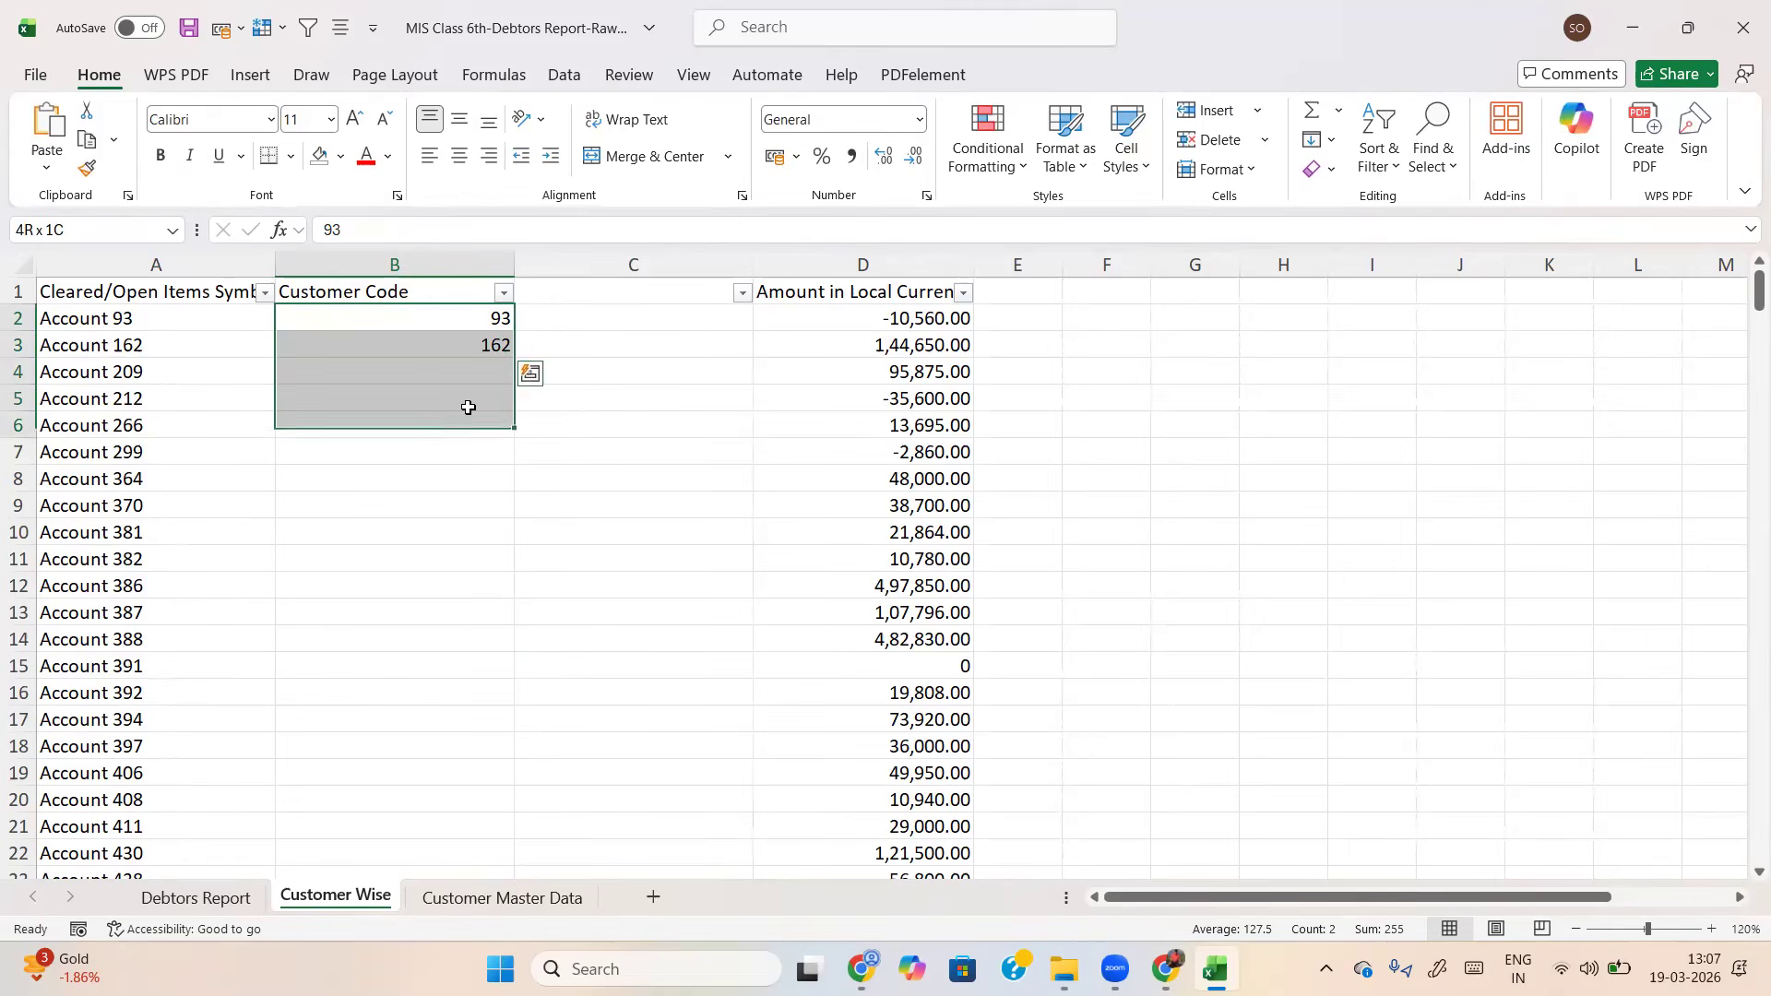
pyautogui.hotkey('shift', 'Down')
pyautogui.hotkey('shift', 'Down')
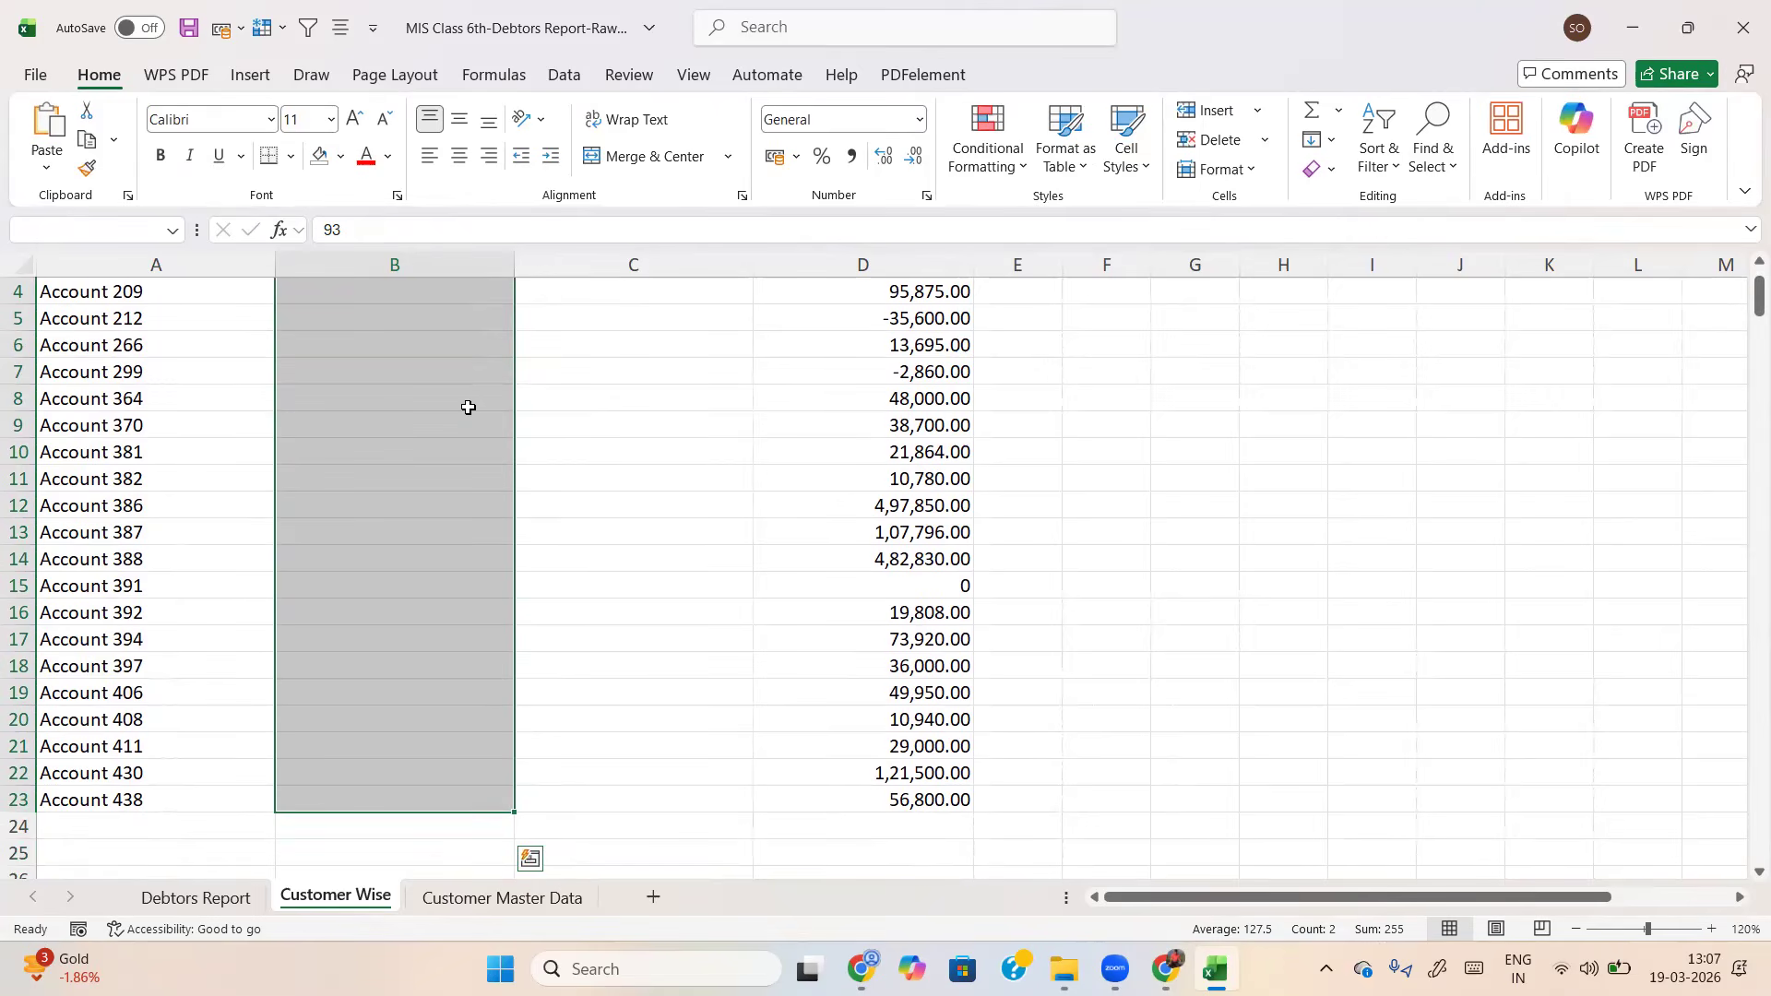
pyautogui.hotkey('ctrl', 'e')
pyautogui.press('Up')
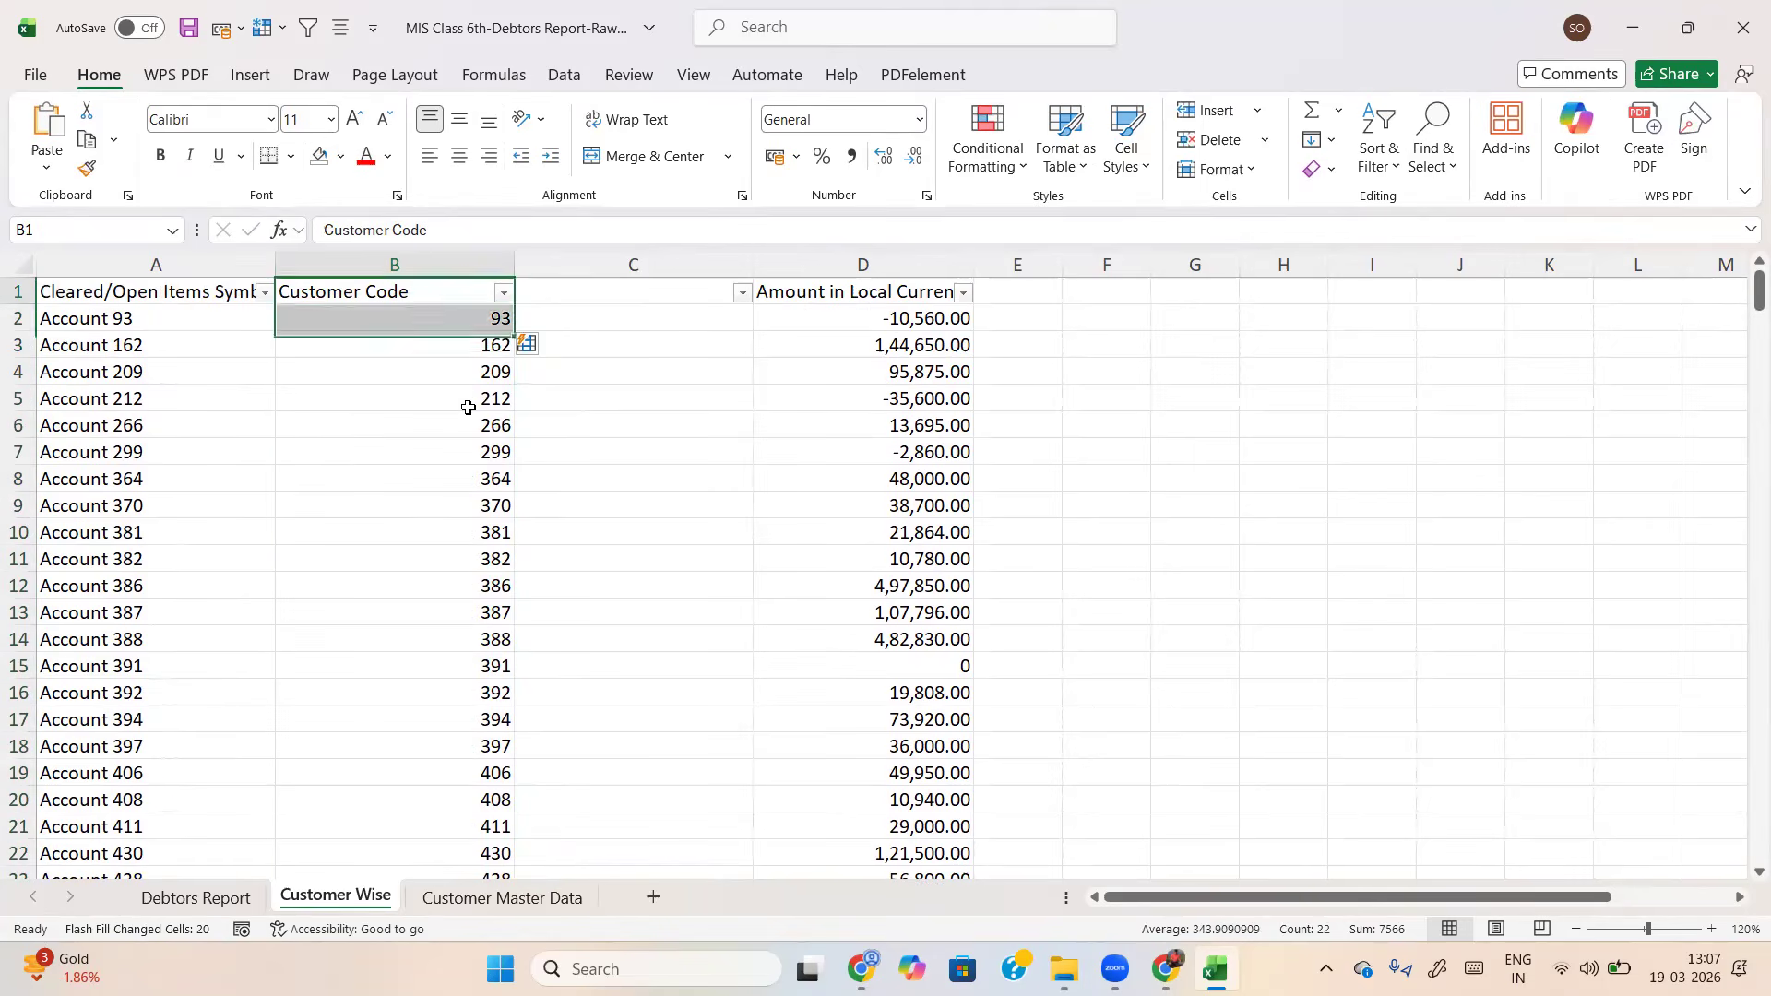
pyautogui.press('Down')
pyautogui.press('Down')
pyautogui.press('Down')
pyautogui.press('Down')
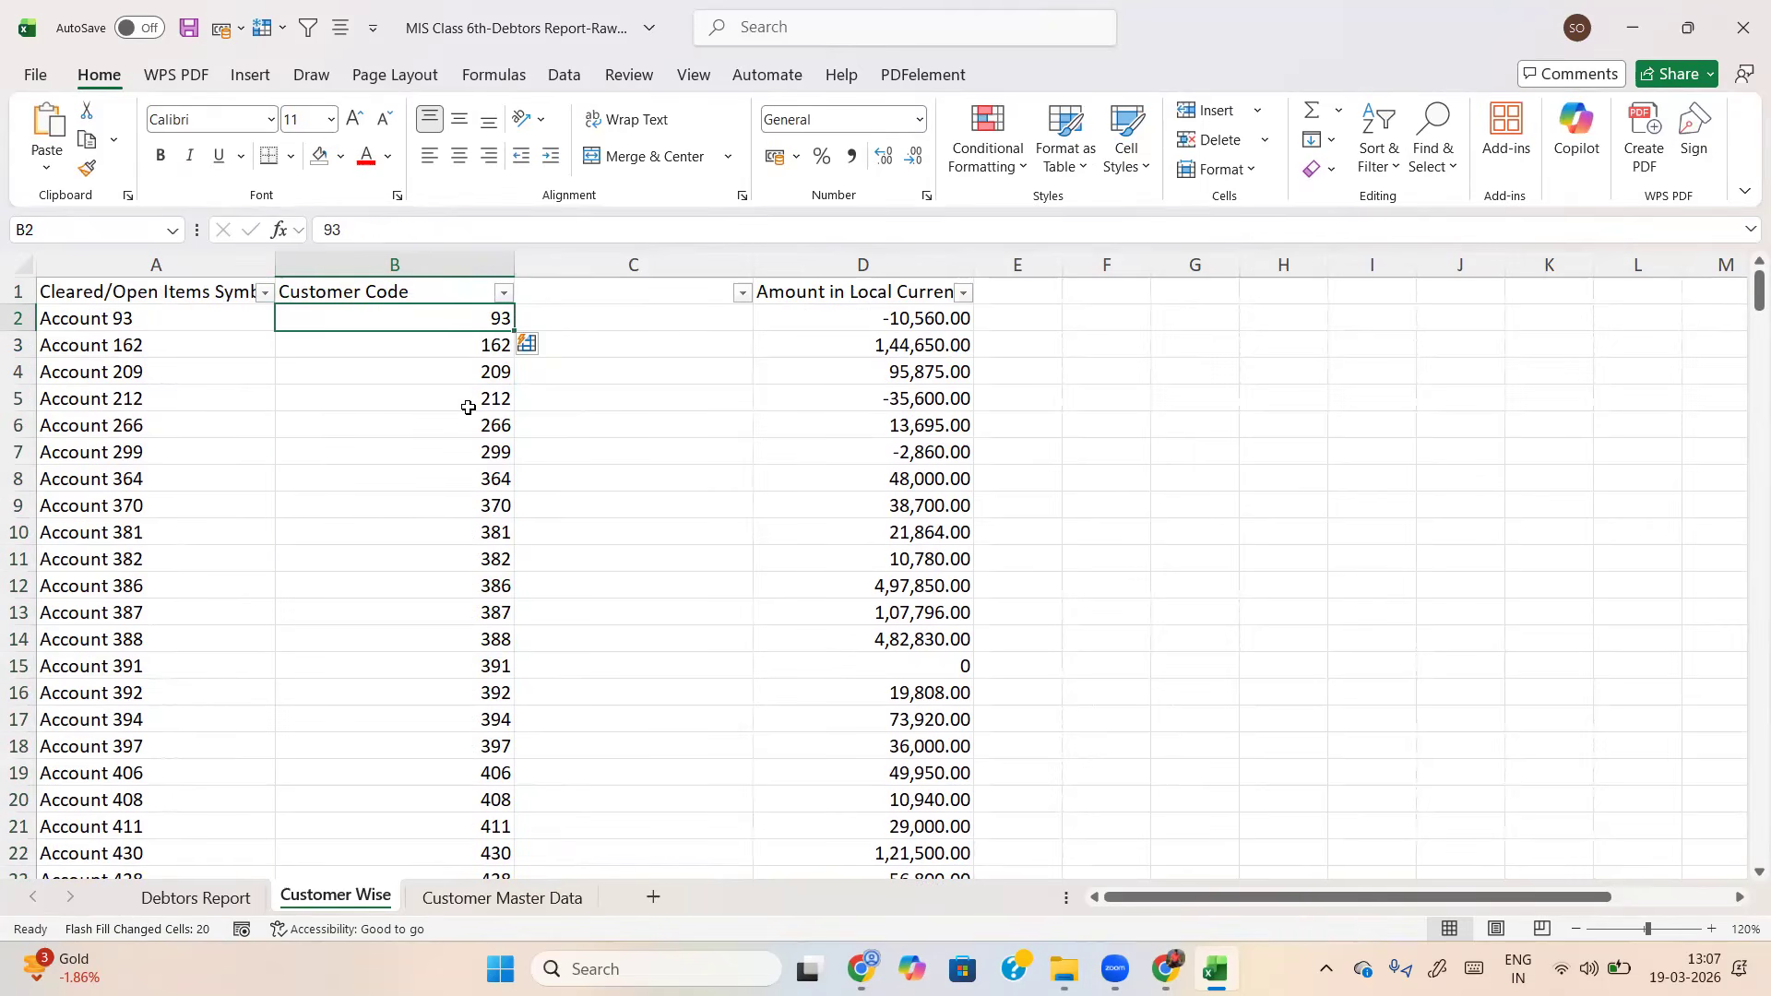
# Delete the Cleared/Open Items Symbol column so that Customer Code becomes column A
pyautogui.press('Up')
pyautogui.press('Up')
pyautogui.press('Up')
pyautogui.press('Left')
pyautogui.hotkey('ctrl', 'space')
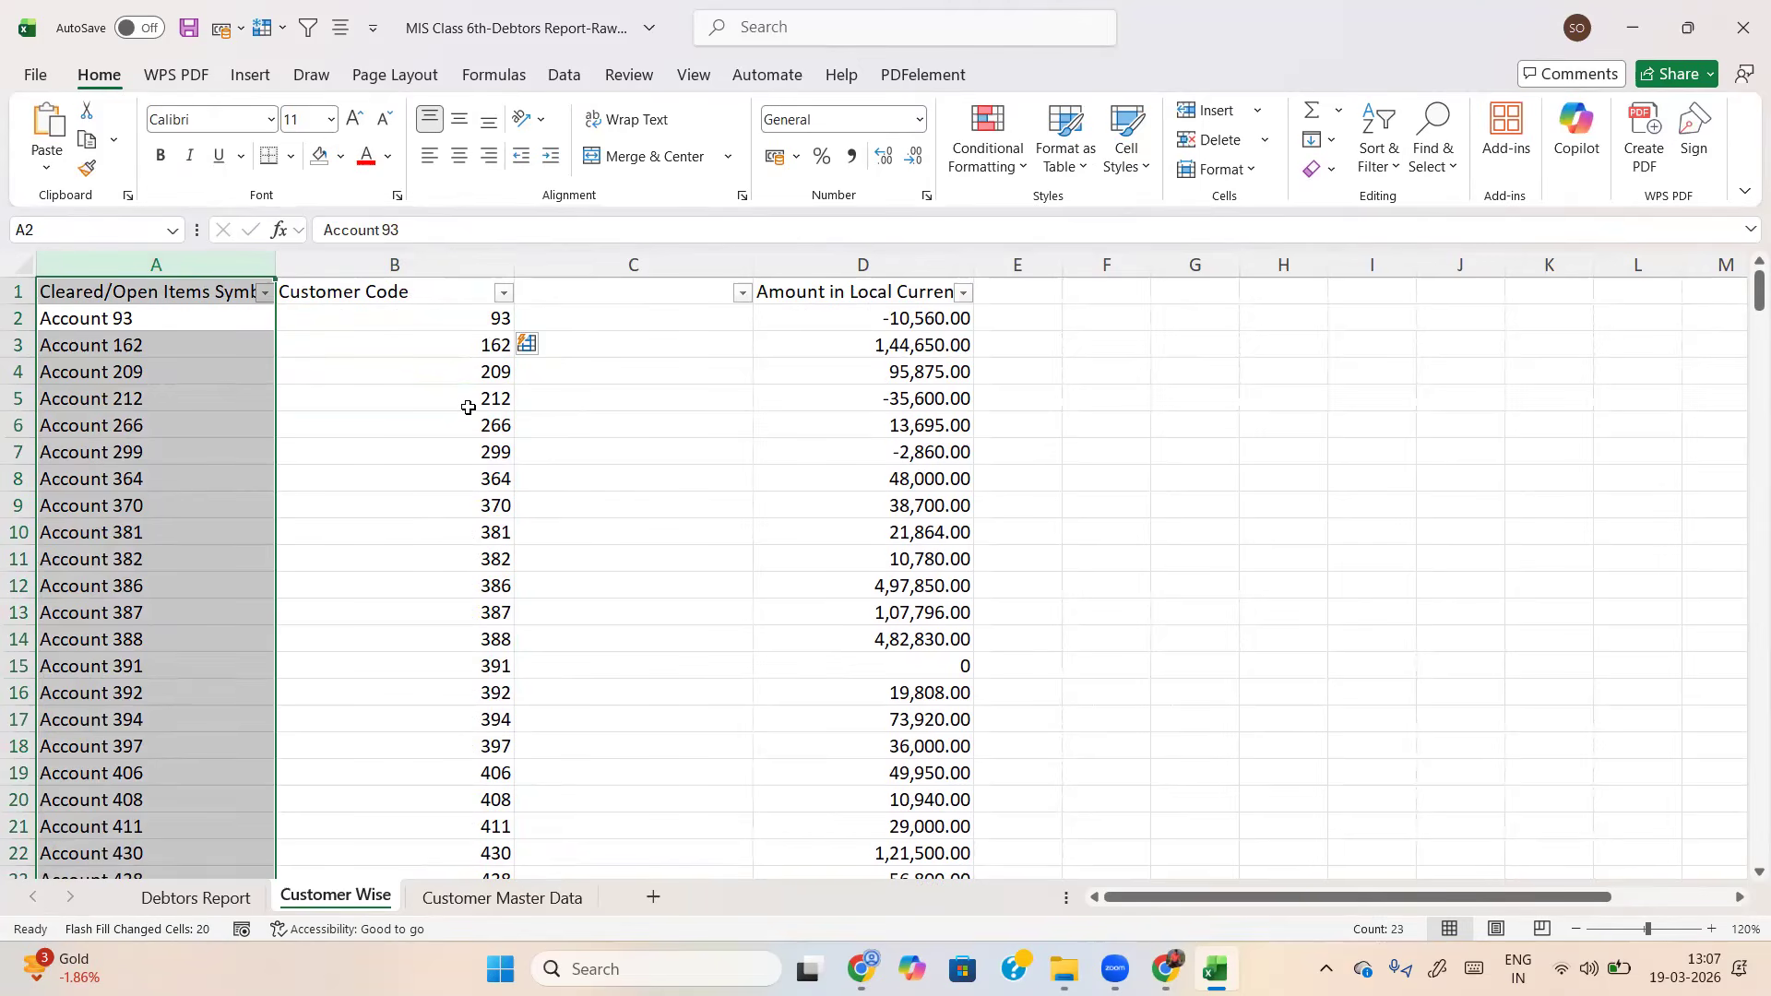
pyautogui.hotkey('ctrl', '-')
# Enter the header "Customer Name" in cell B1 above the blank column
pyautogui.press('Down')
pyautogui.press('Up')
pyautogui.press('Down')
pyautogui.press('Down')
pyautogui.press('Down')
pyautogui.press('Up')
pyautogui.press('Up')
pyautogui.press('Up')
pyautogui.press('Up')
pyautogui.press('Right')
pyautogui.write('Customer NAm')
pyautogui.press('BackSpace')
pyautogui.press('BackSpace')
pyautogui.write("am'e")
pyautogui.press('BackSpace')
pyautogui.press('BackSpace')
pyautogui.write('e')
pyautogui.press('Return')
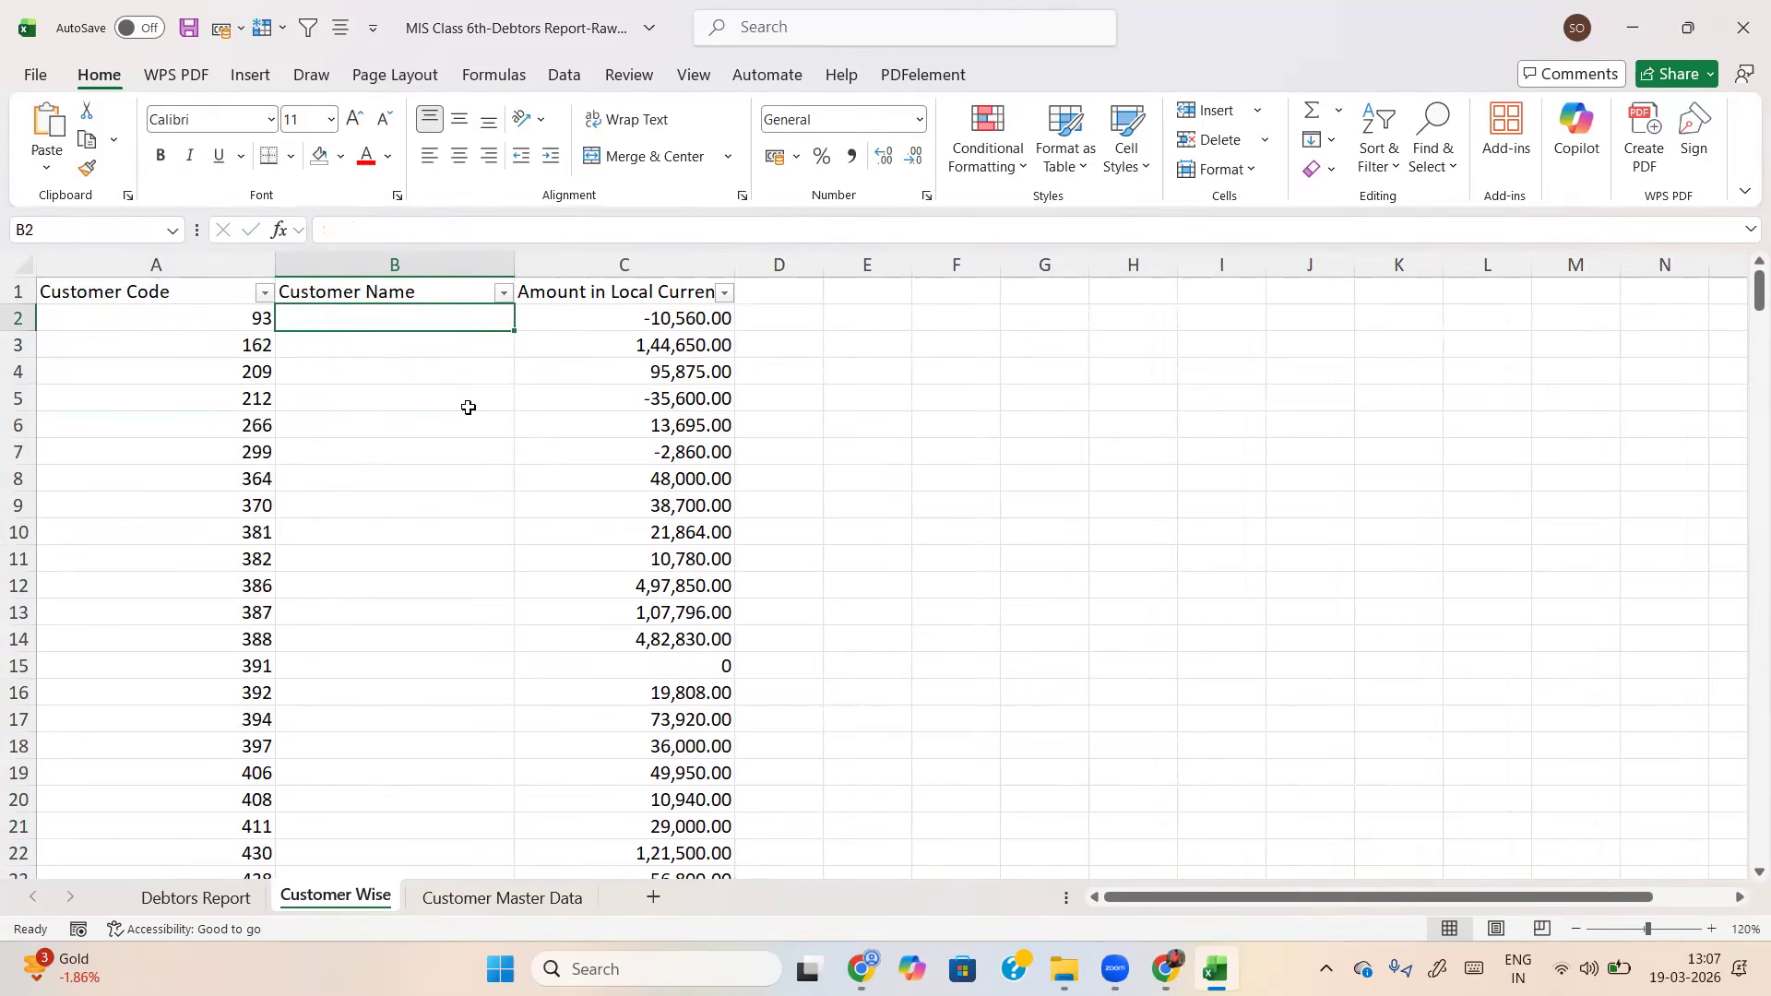
# Look up the first customer's name in B2 with =VLOOKUP(A2,'Customer Master Data'!A:B,2,0)
pyautogui.write('=vl')
pyautogui.press('Tab')
pyautogui.press('Left')
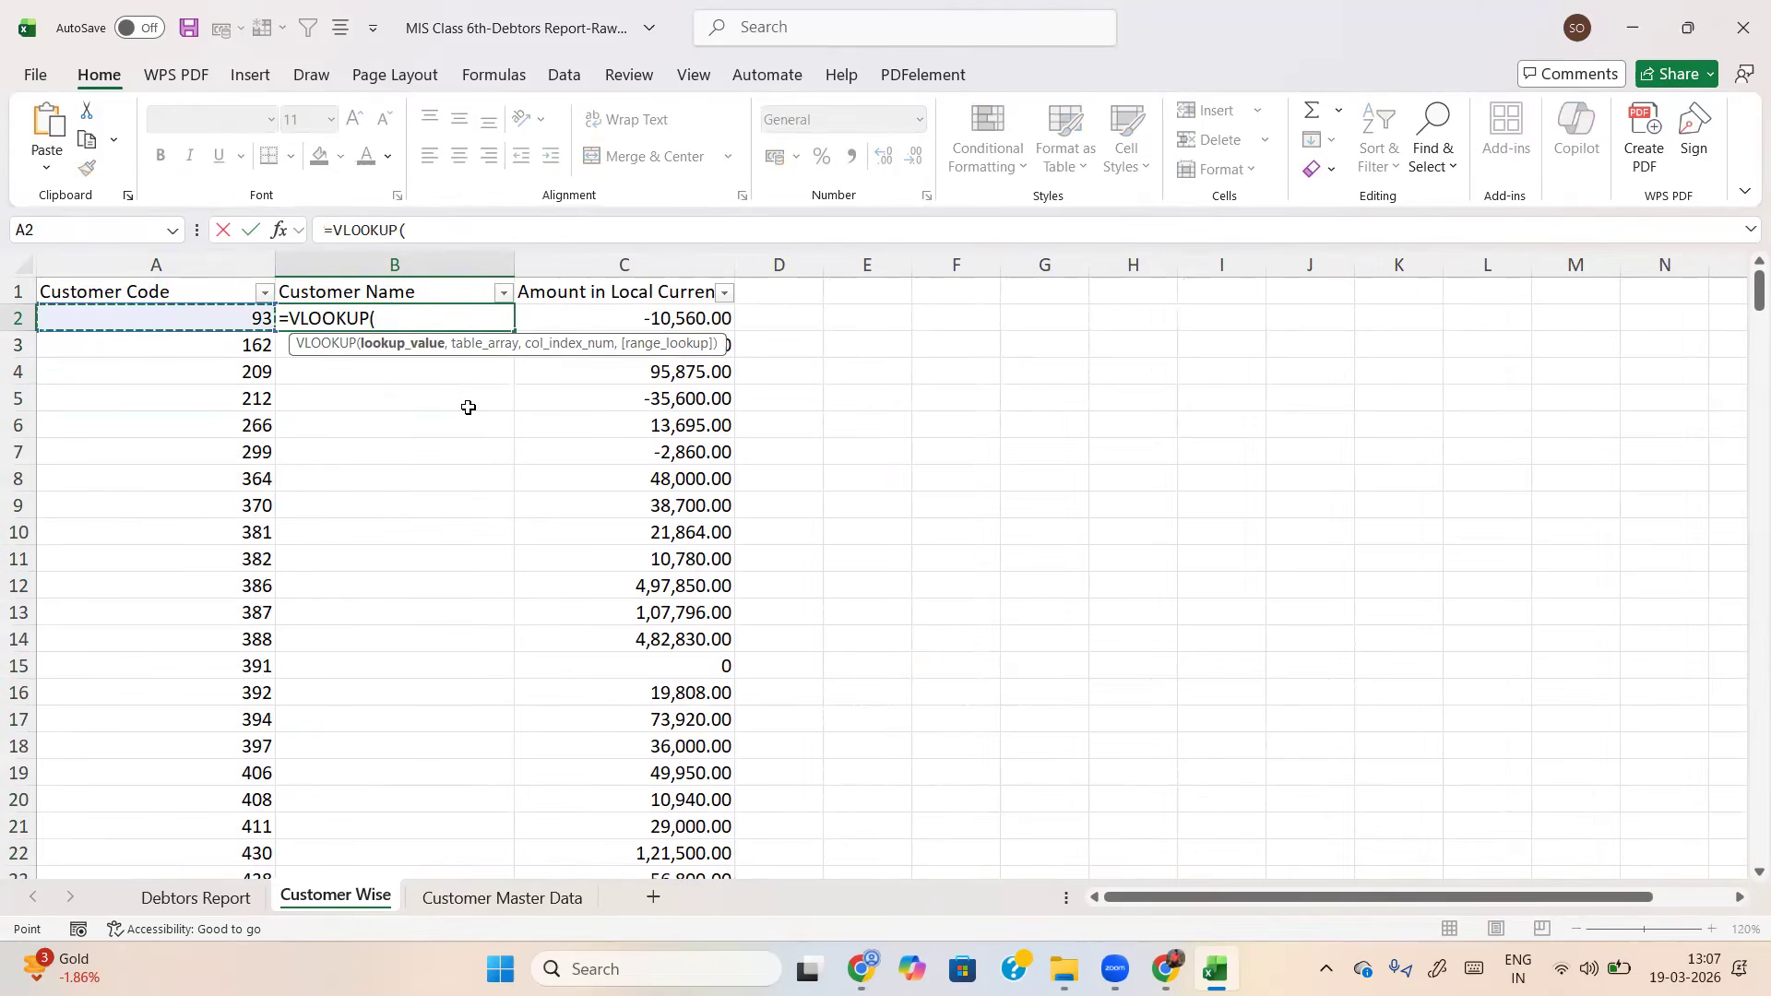
pyautogui.write(',')
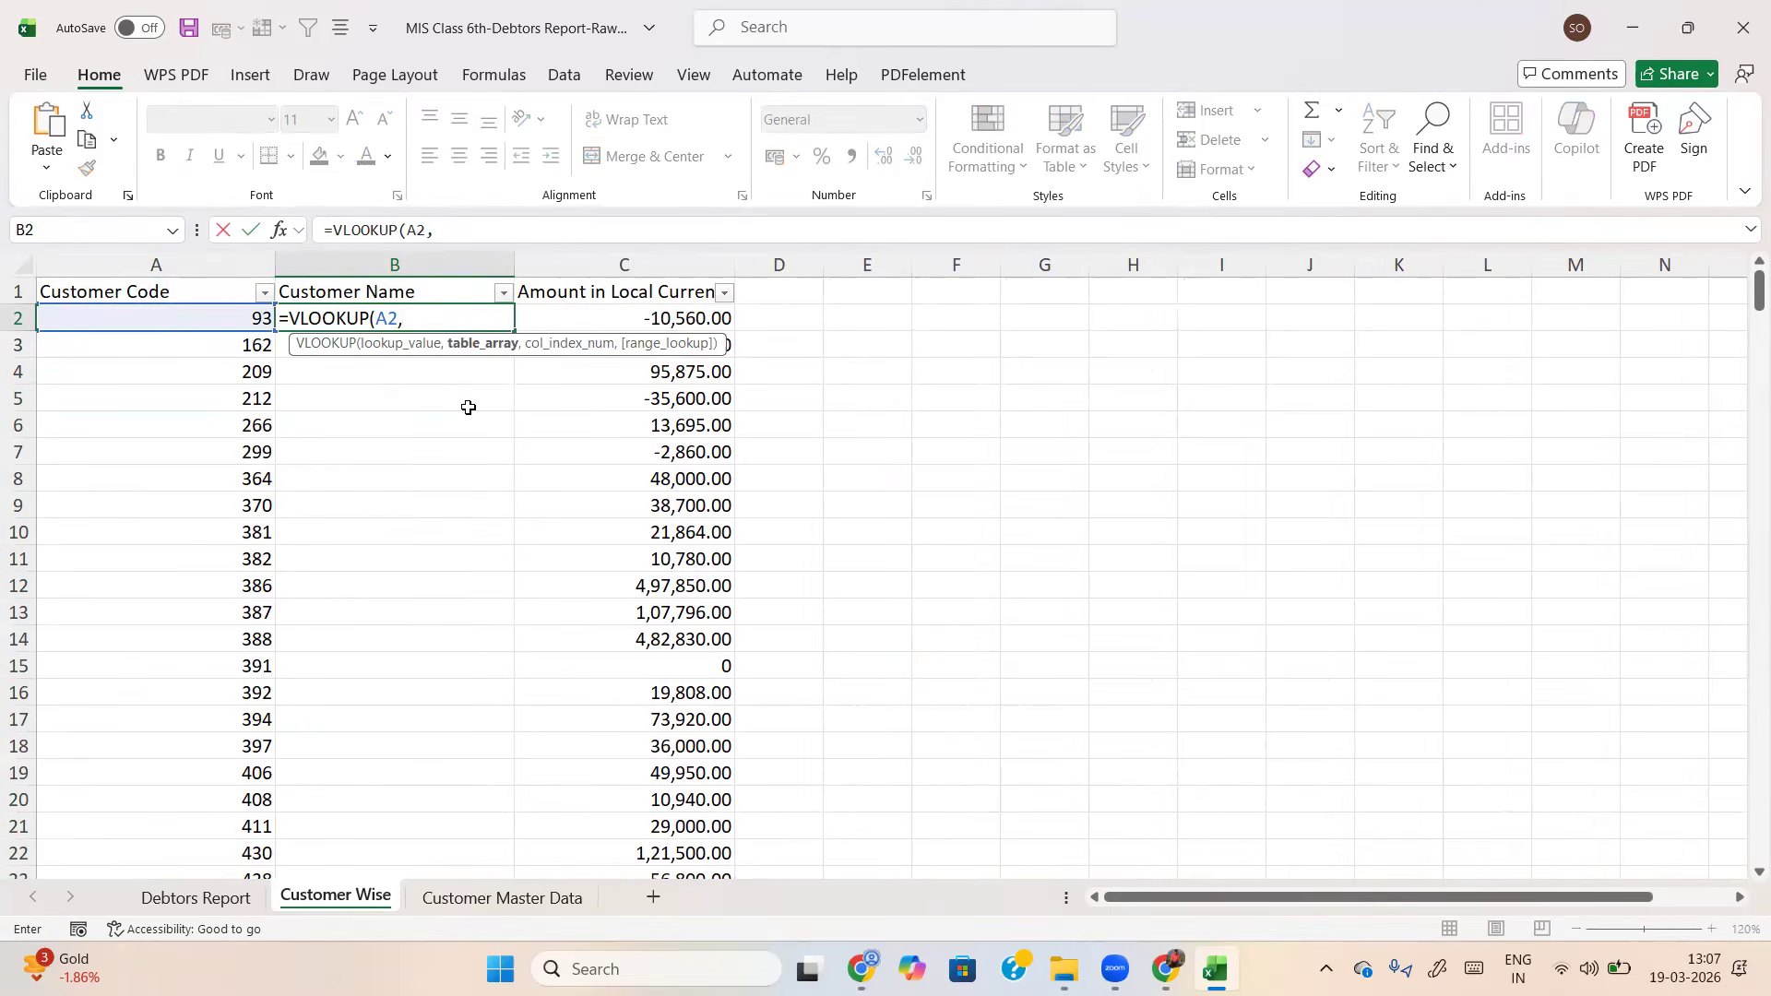
pyautogui.hotkey('ctrl', 'pagedown')
pyautogui.hotkey('ctrl', 'space')
pyautogui.hotkey('shift', 'Right')
pyautogui.write(',2,0')
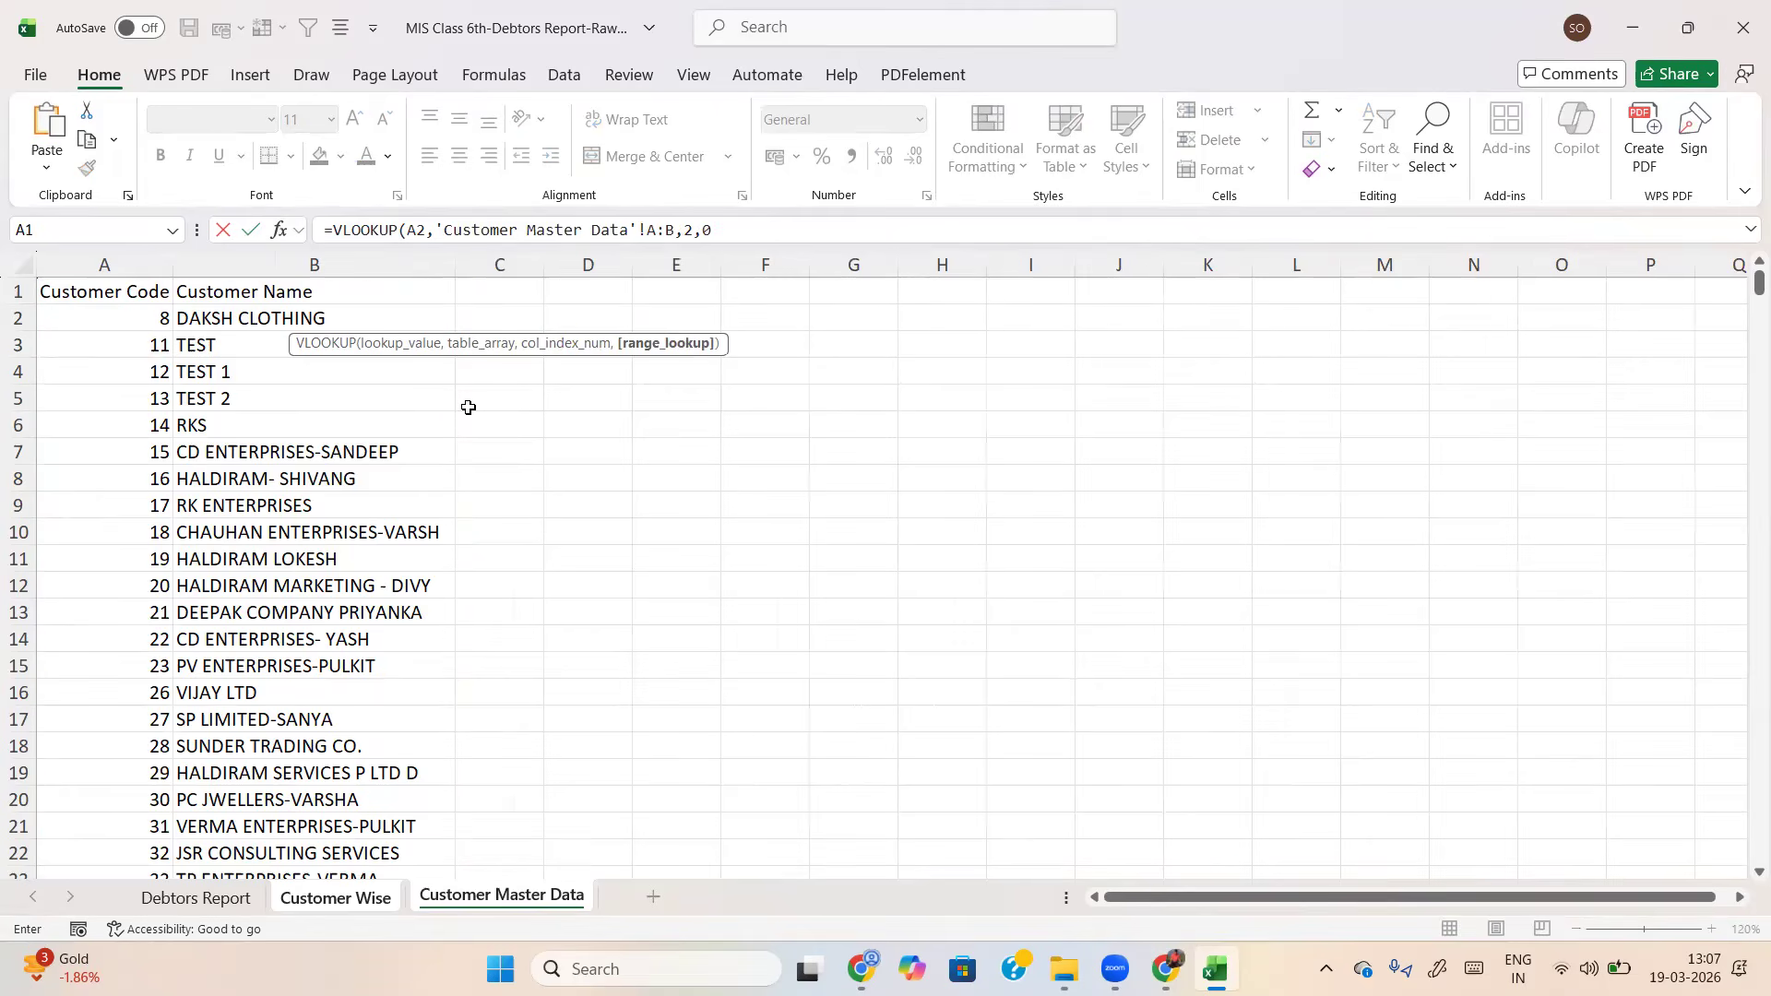
pyautogui.press('Return')
# Copy the customer name lookup formula from B2 down through B23 on the Customer Wise sheet
pyautogui.press('Up')
pyautogui.hotkey('ctrl', 'c')
pyautogui.press('Left')
pyautogui.hotkey('ctrl', 'Down')
pyautogui.press('Right')
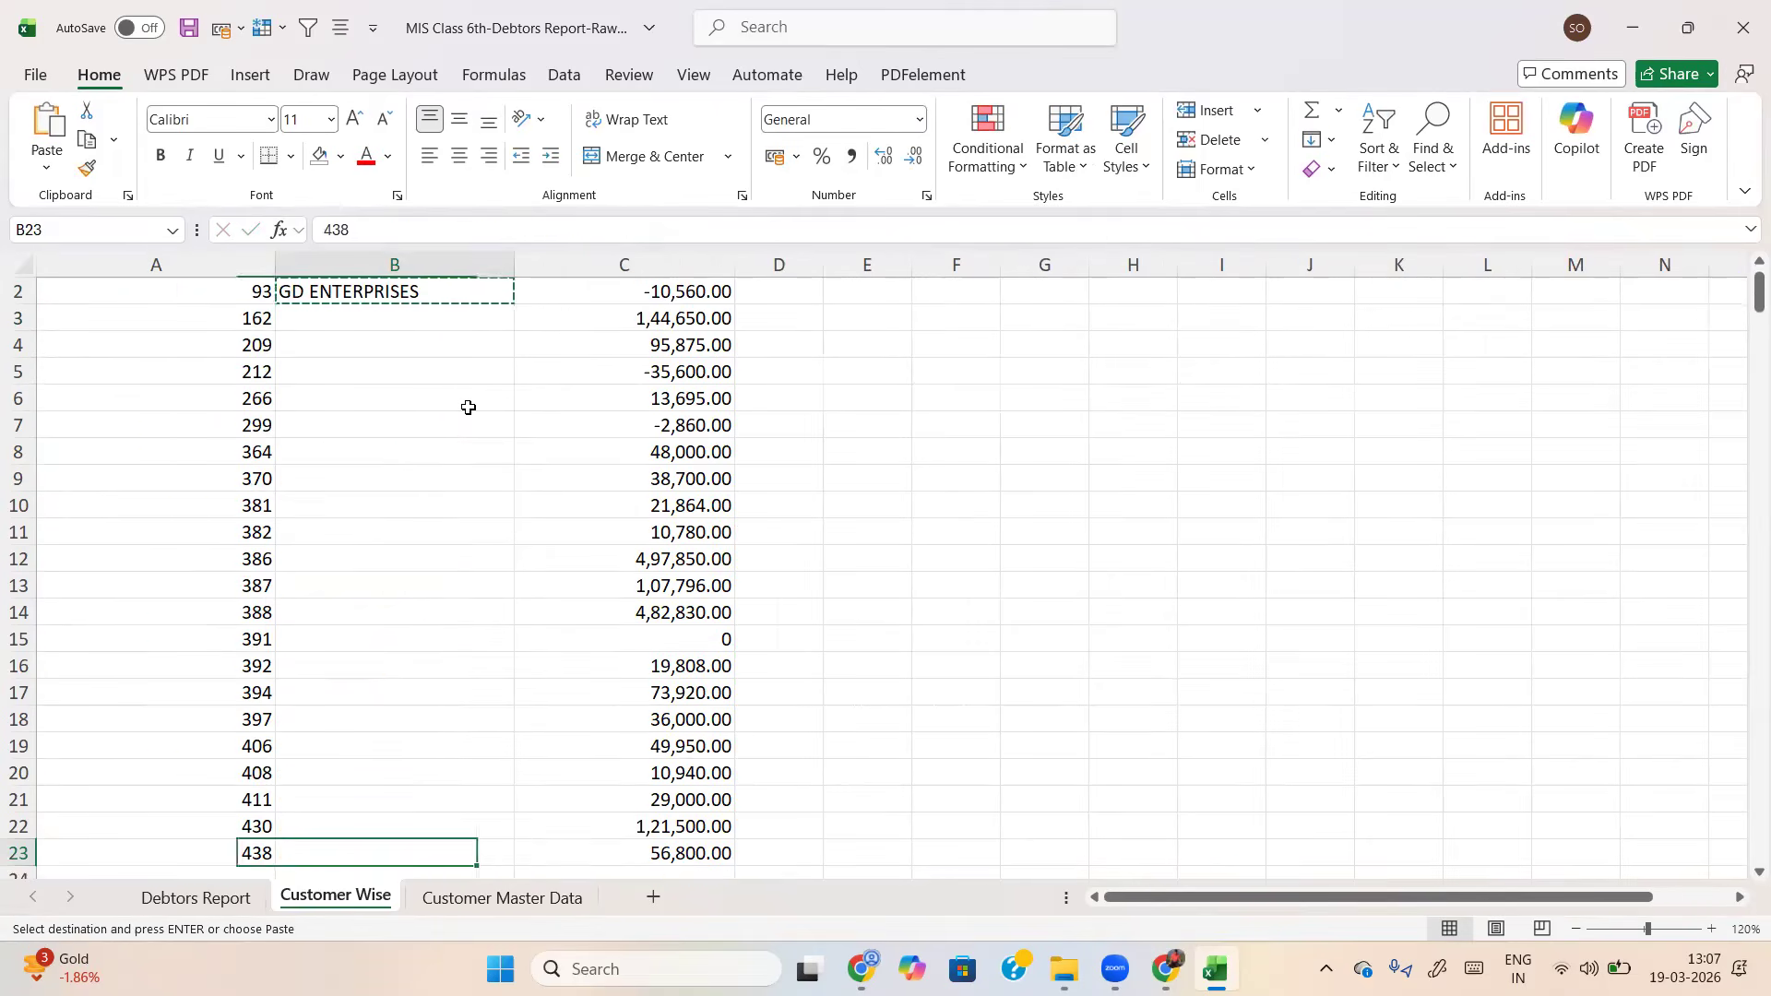
pyautogui.hotkey('ctrl', 'shift', 'Up')
pyautogui.press('Return')
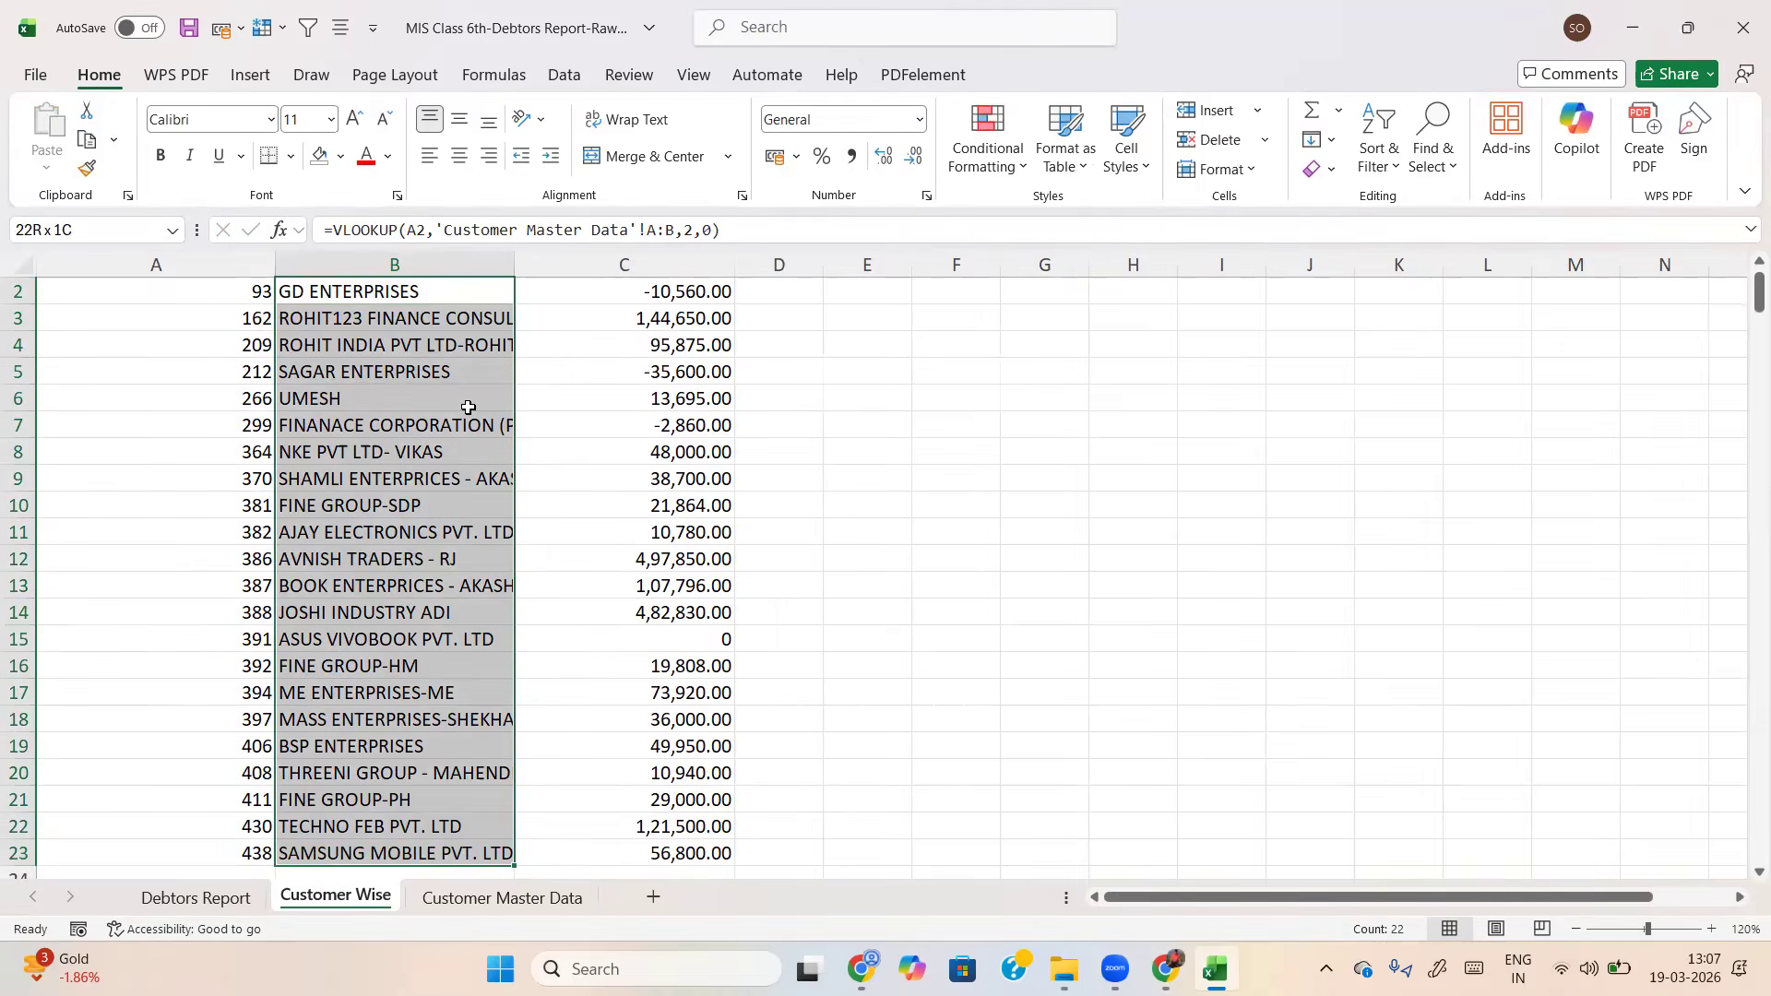
# AutoFit the width of the Customer Name column to its looked-up names
pyautogui.hotkey('alt', 'o')
pyautogui.press('c')
pyautogui.press('a')
pyautogui.press('Up')
pyautogui.press('Down')
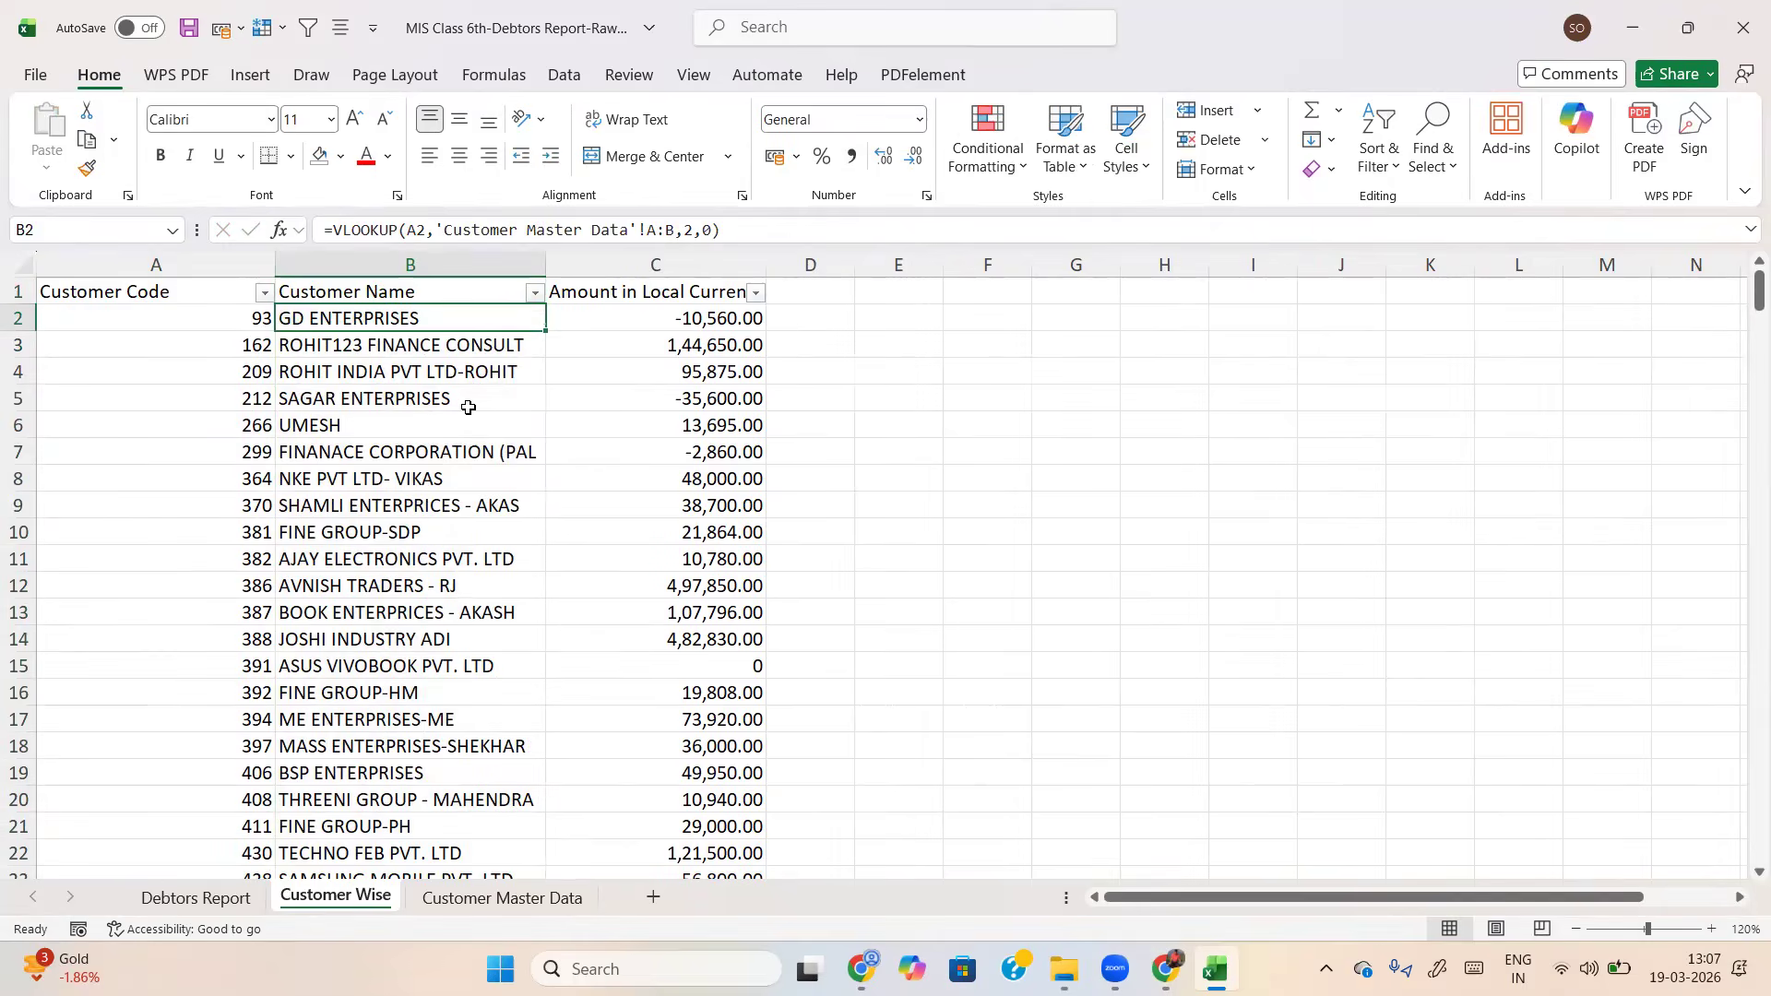
# Replace the lookup formulas in the Customer Name column with their values using Paste Special
pyautogui.hotkey('ctrl', 'shift', 'Down')
pyautogui.hotkey('ctrl', 'c')
pyautogui.hotkey('ctrl', 'alt', 'v')
pyautogui.press('v')
pyautogui.press('Return')
pyautogui.hotkey('ctrl', 'Up')
# Apply All Borders to the whole customer table, including its header row
pyautogui.press('Left')
pyautogui.hotkey('ctrl', 'shift', 'Right')
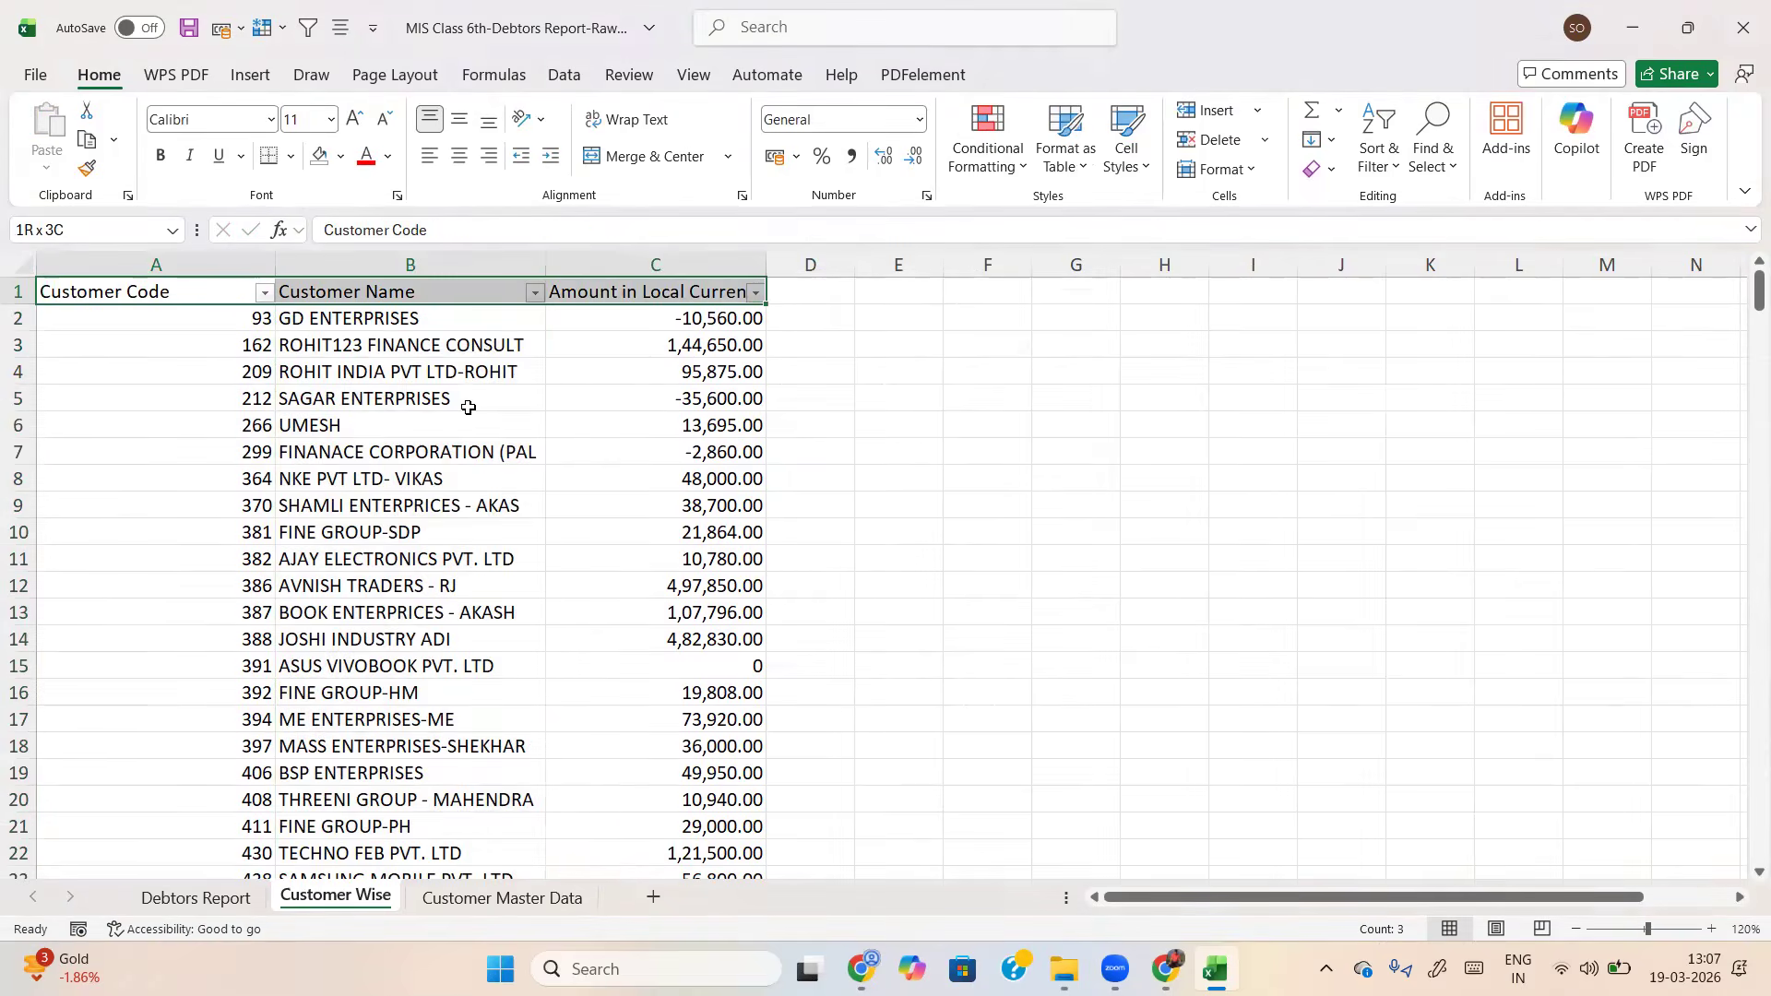
pyautogui.hotkey('ctrl', 'shift', 'Down')
pyautogui.hotkey('alt', 'h')
pyautogui.press('b')
pyautogui.press('a')
pyautogui.hotkey('ctrl', 'Home')
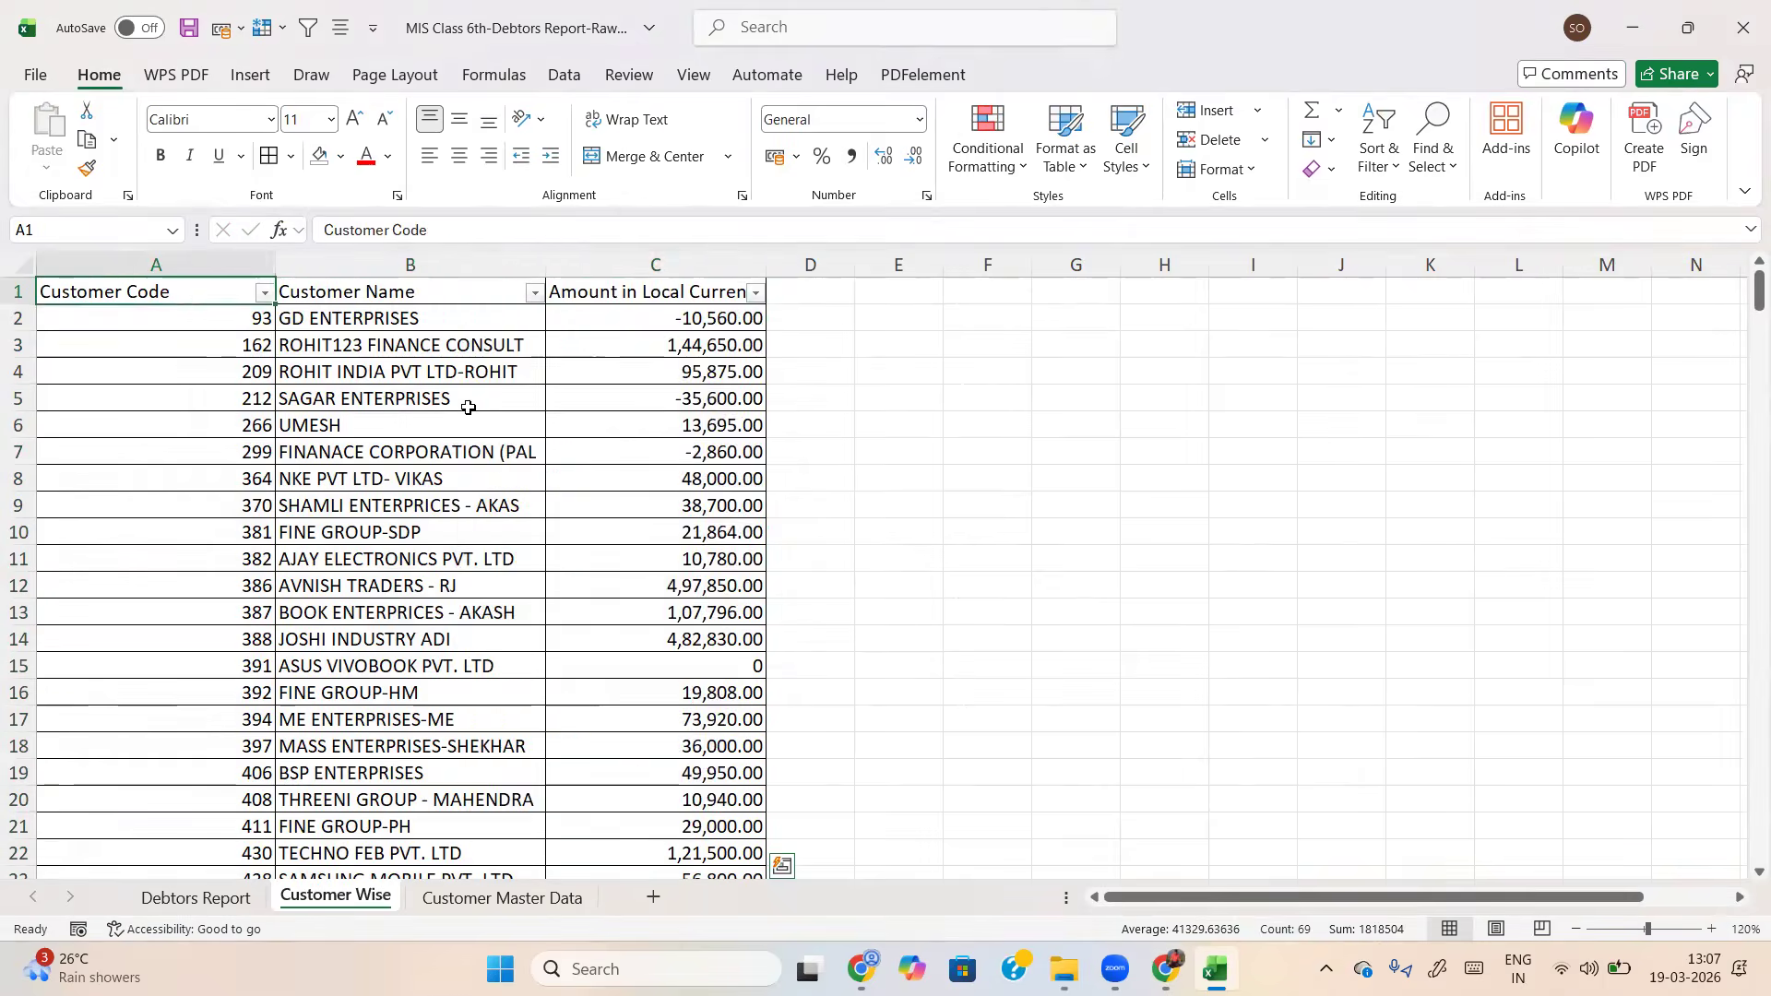
# Filter the Amount in Local Currency column to show only the rows with amount 0
pyautogui.press('Right')
pyautogui.press('Right')
pyautogui.hotkey('alt', 'Down')
pyautogui.press('Down')
pyautogui.press('Down')
pyautogui.press('Down')
pyautogui.press('Down')
pyautogui.press('Down')
pyautogui.press('Down')
pyautogui.press('Down')
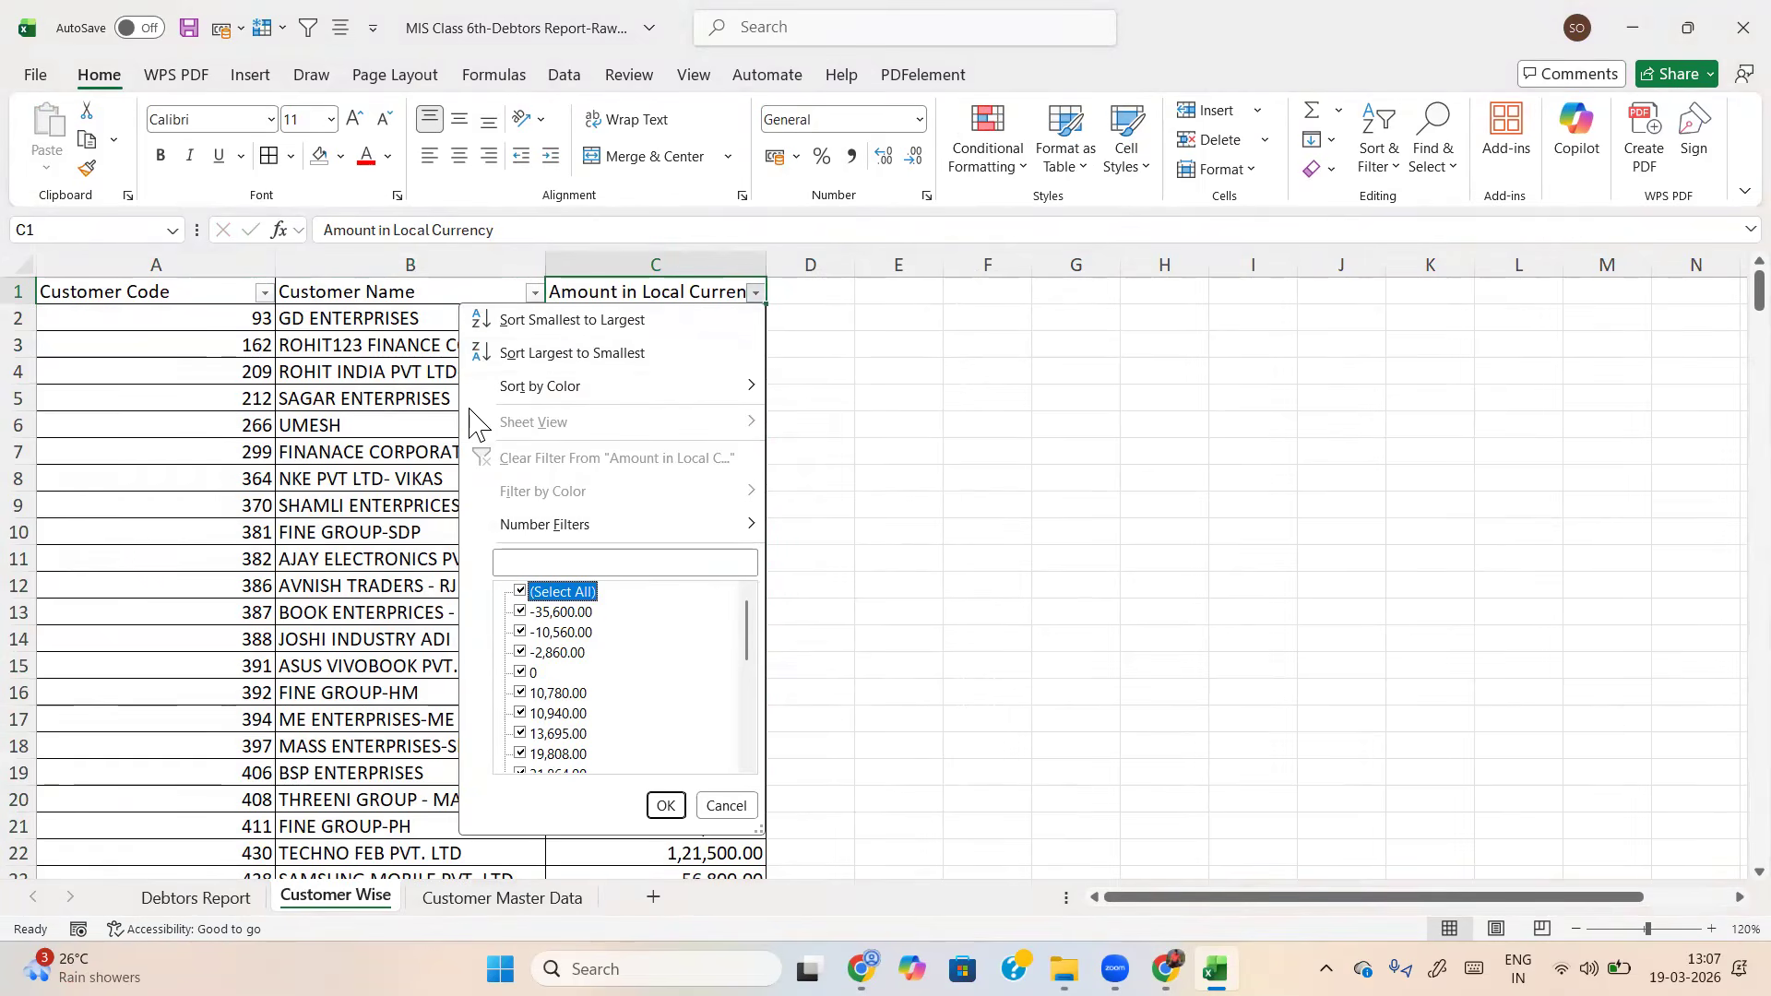
pyautogui.press('space')
pyautogui.press('Down')
pyautogui.press('Down')
pyautogui.press('Down')
pyautogui.press('Down')
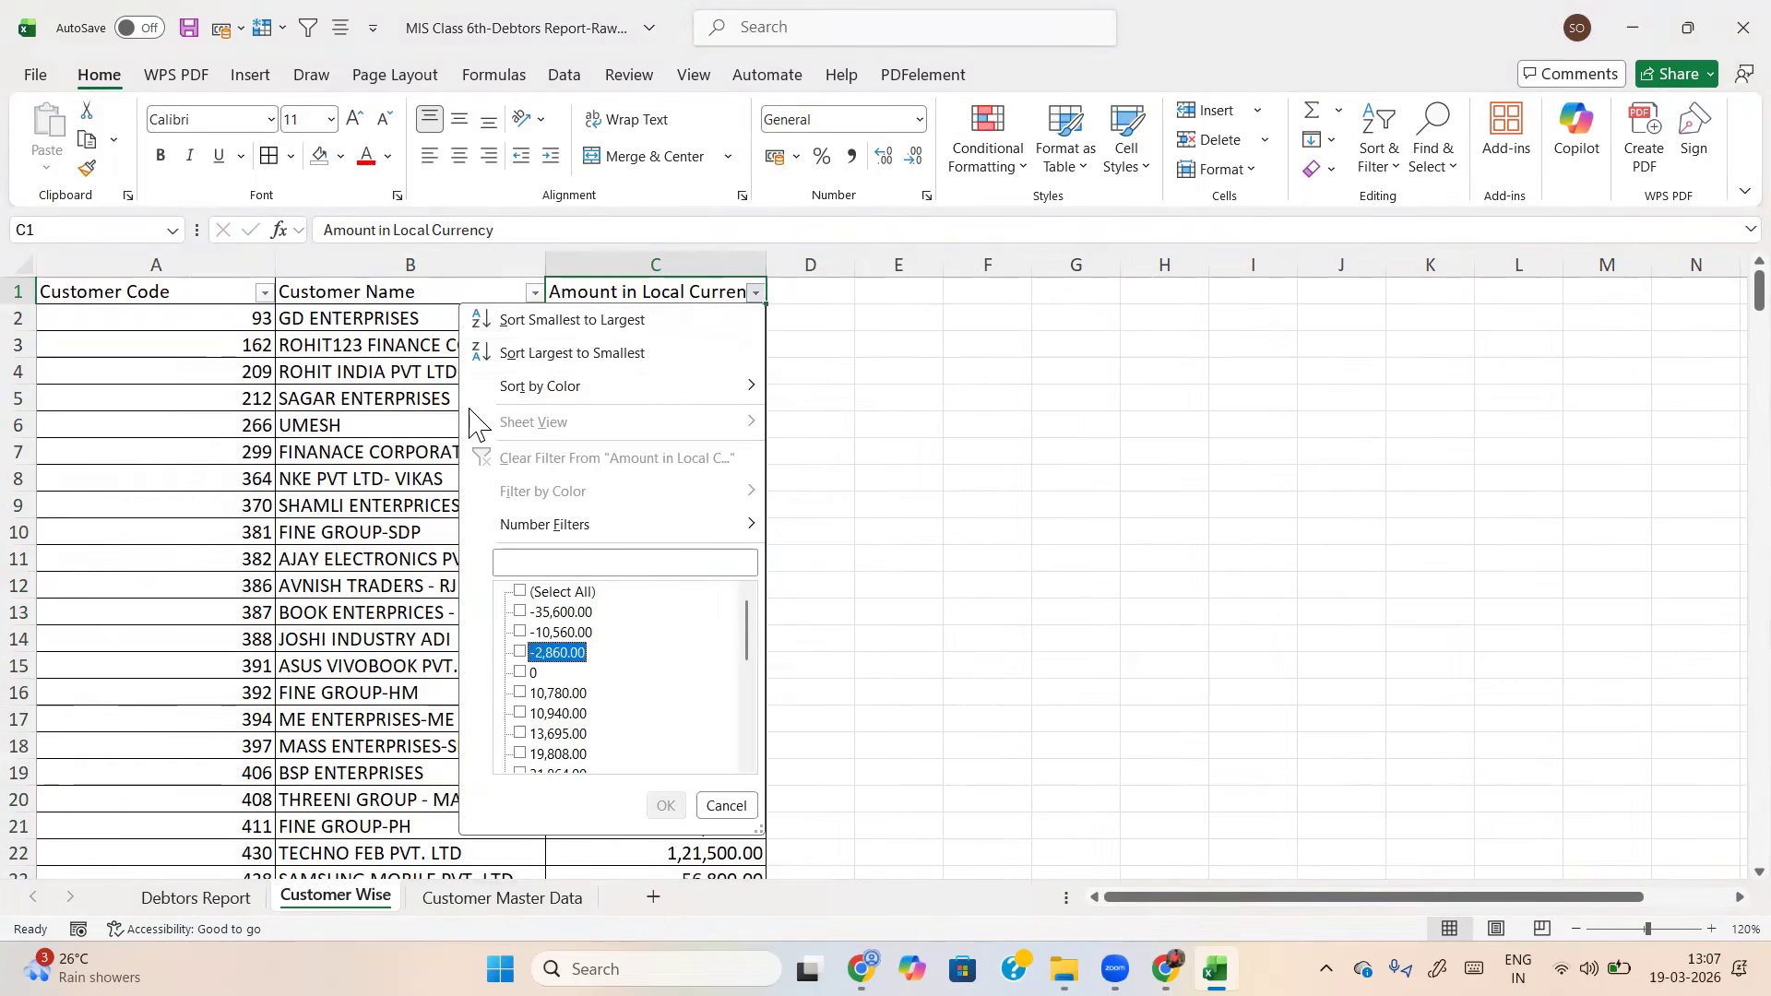
pyautogui.press('space')
pyautogui.press('Return')
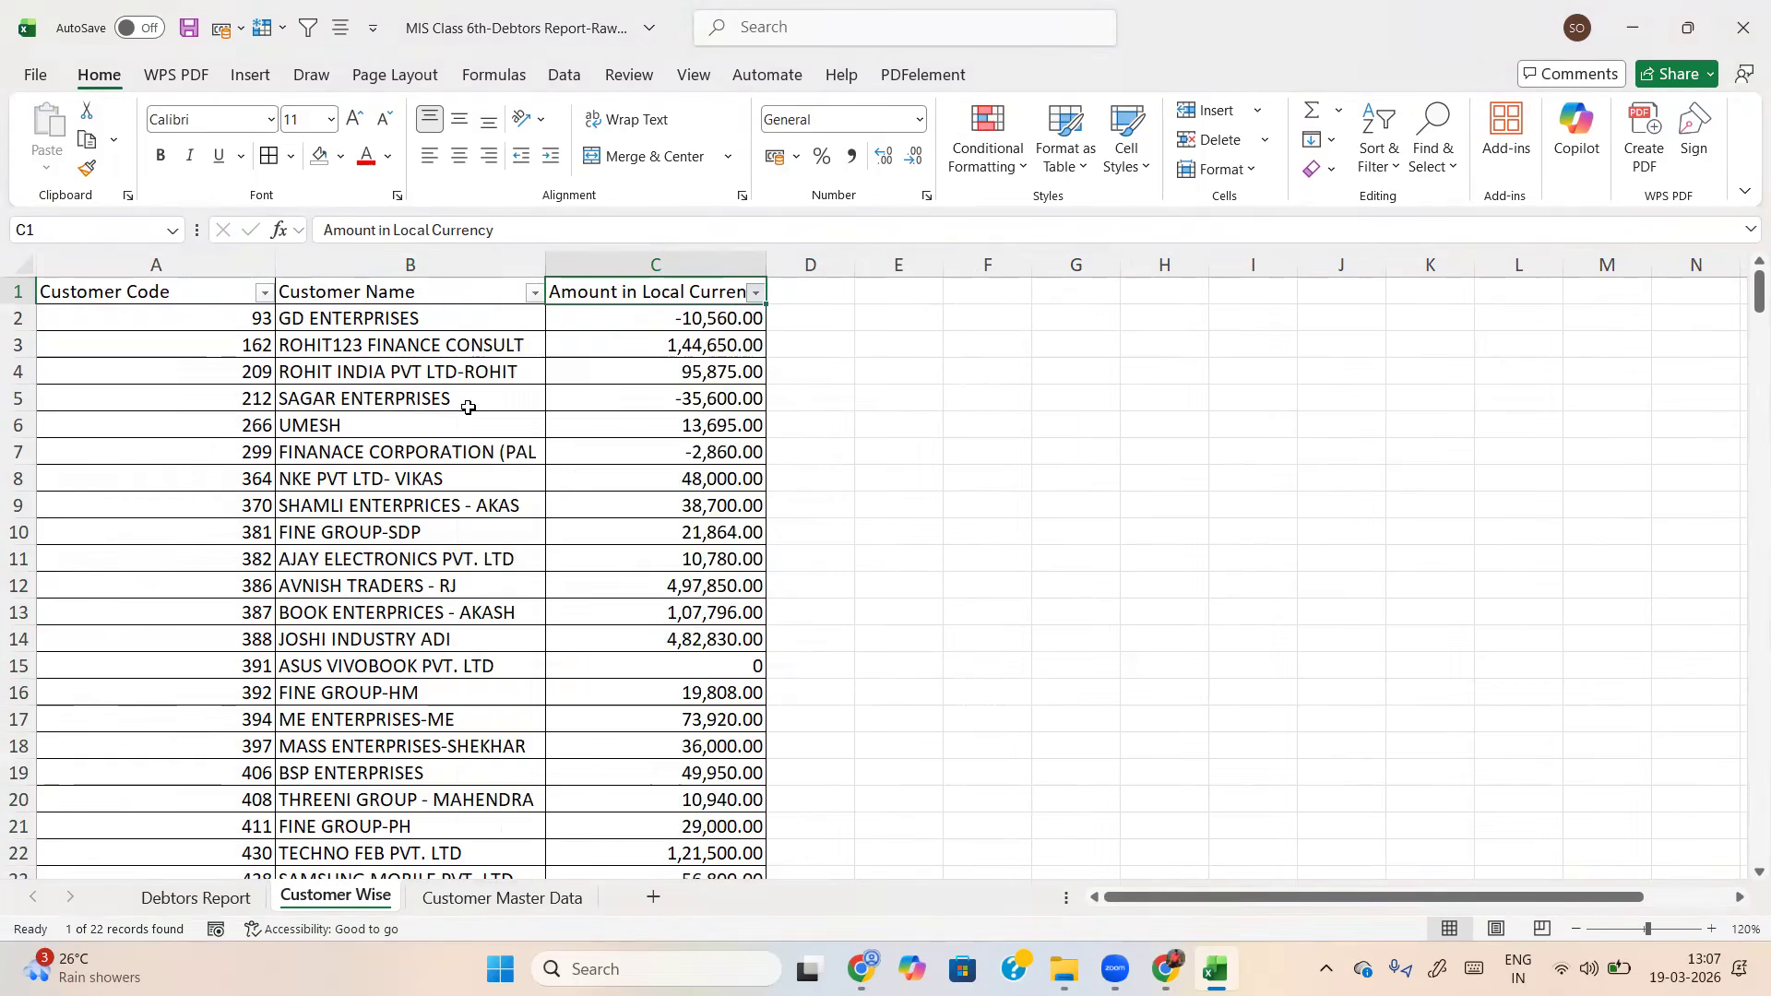
# Delete the filtered zero-amount customer row and clear the filter to show all remaining customers
pyautogui.press('Down')
pyautogui.hotkey('shift', 'space')
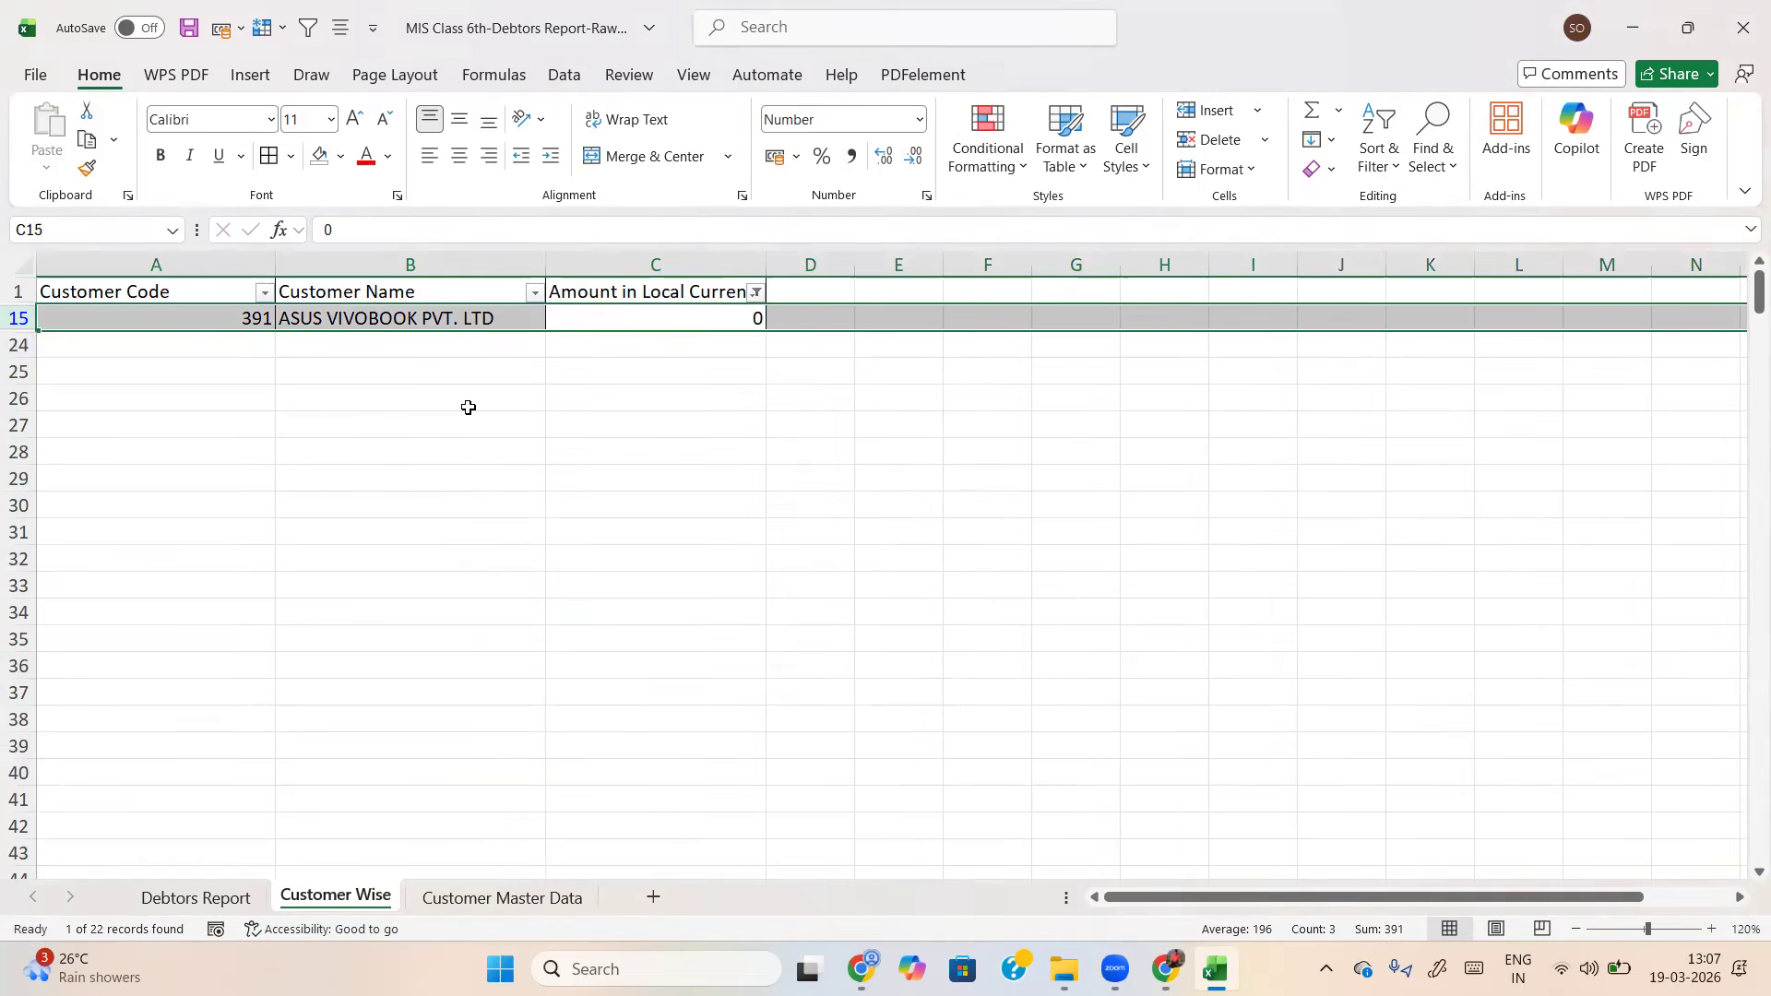
pyautogui.hotkey('ctrl', '-')
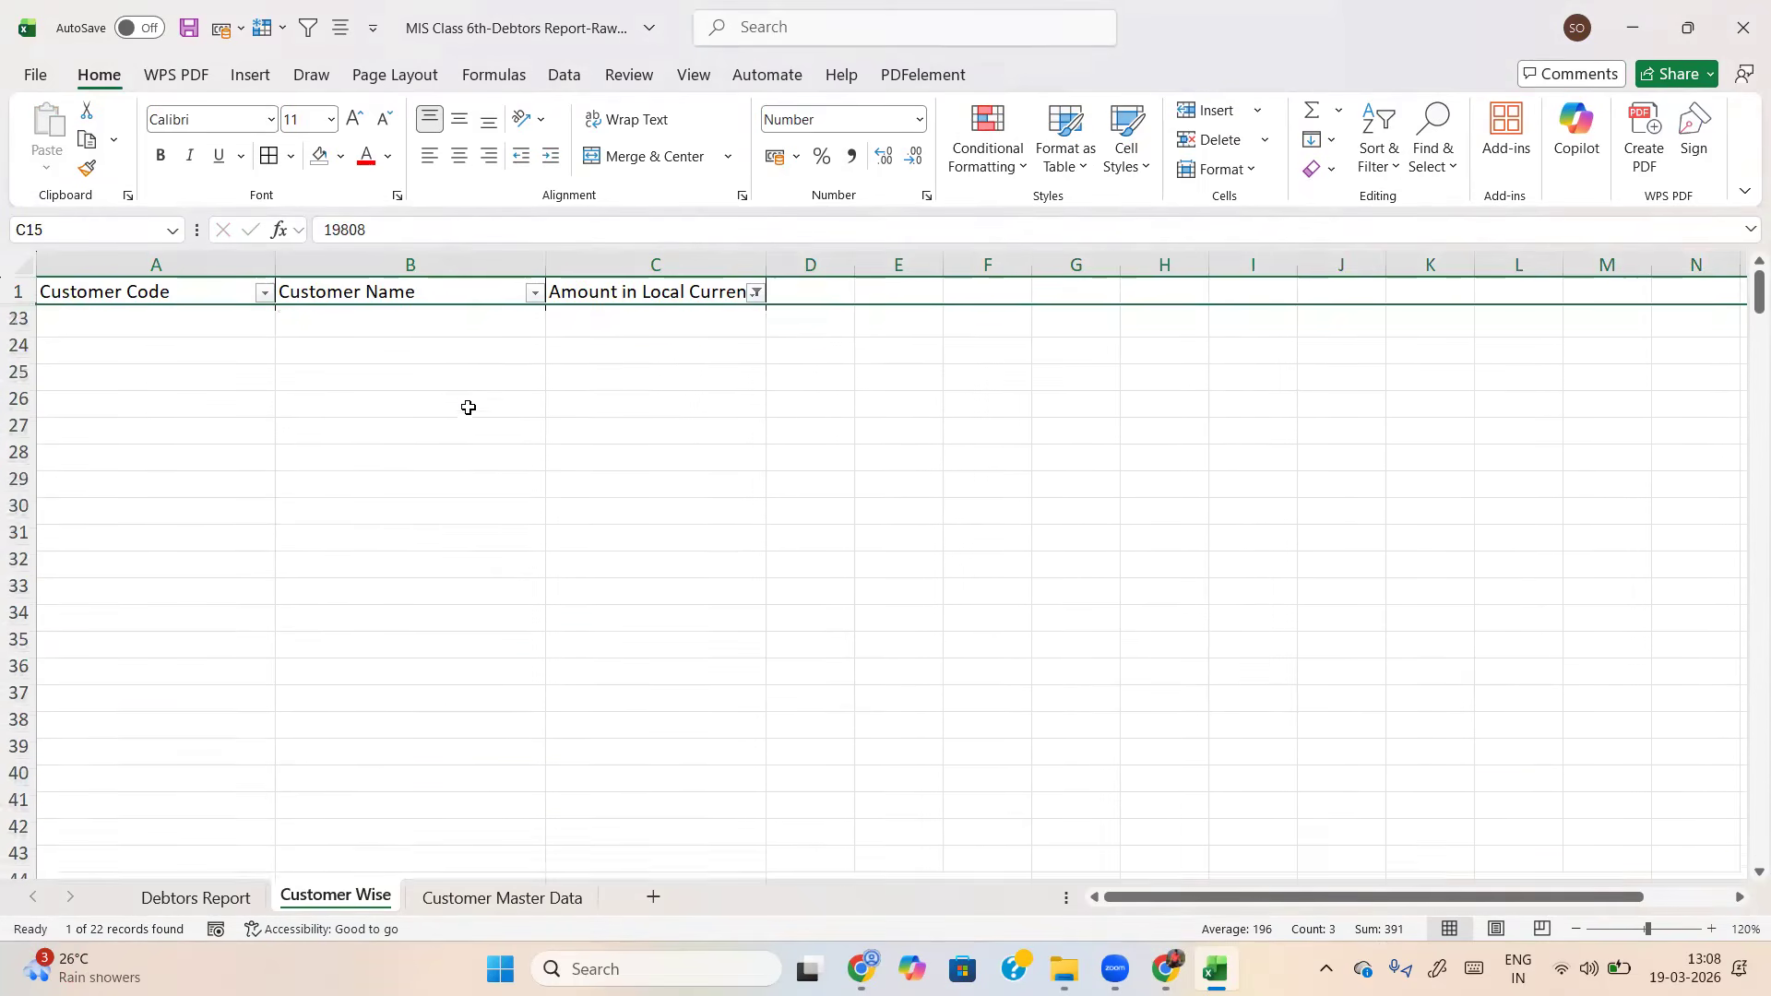
pyautogui.press('alt')
pyautogui.press('a')
pyautogui.press('c')
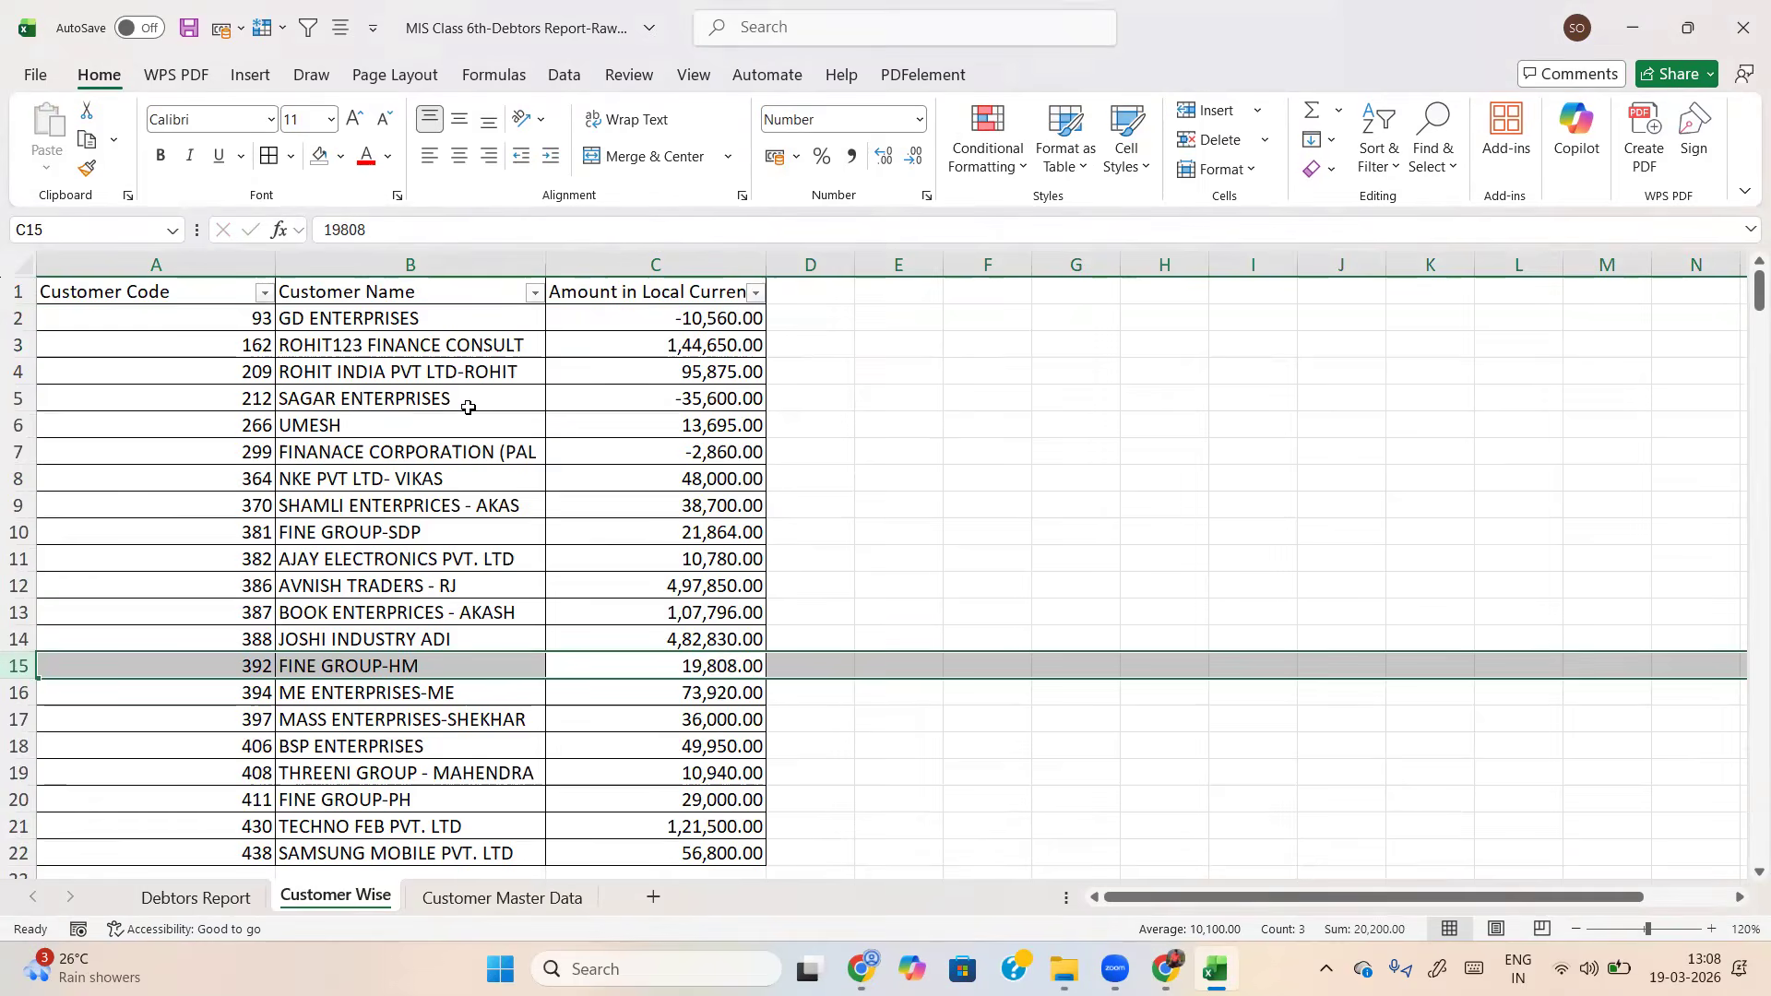
# AutoFit the width of the Customer Code column
pyautogui.press('Up')
pyautogui.press('Left')
pyautogui.press('Left')
pyautogui.hotkey('ctrl', 'space')
pyautogui.press('alt')
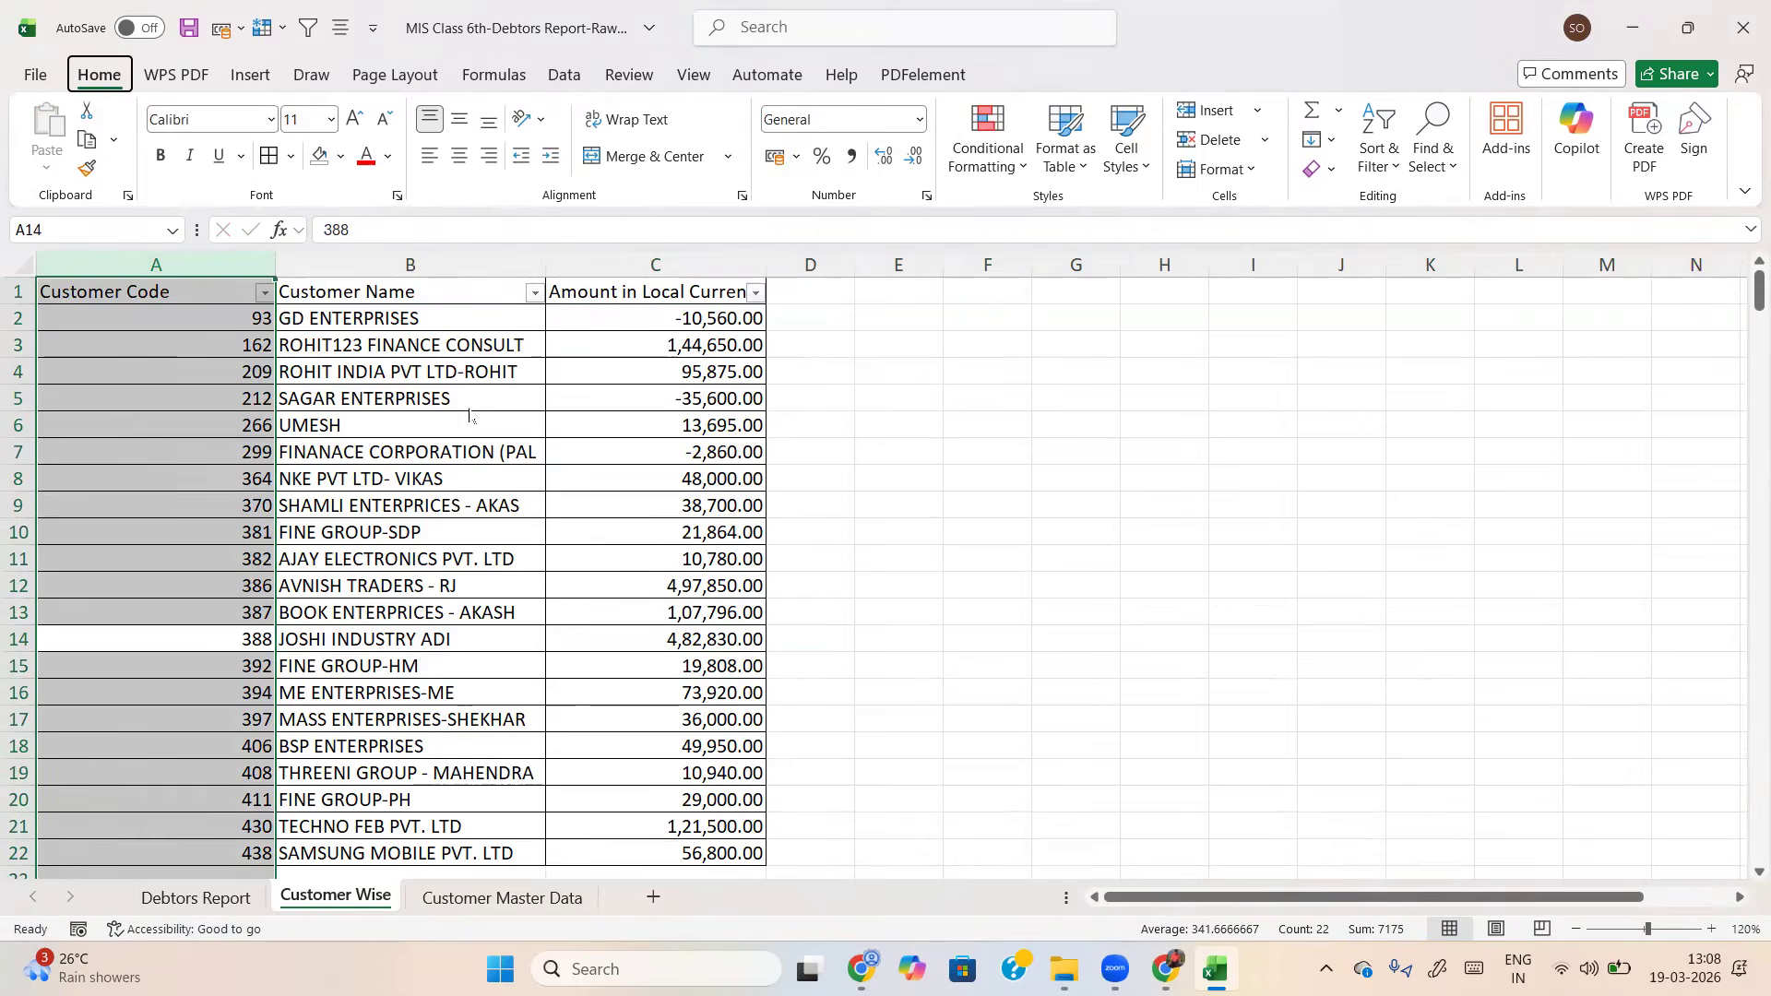
pyautogui.press('h')
pyautogui.press('o')
pyautogui.press('i')
pyautogui.press('Up')
# Total the customer amounts with AutoSum in cell C23 below the amount column
pyautogui.press('Right')
pyautogui.press('Right')
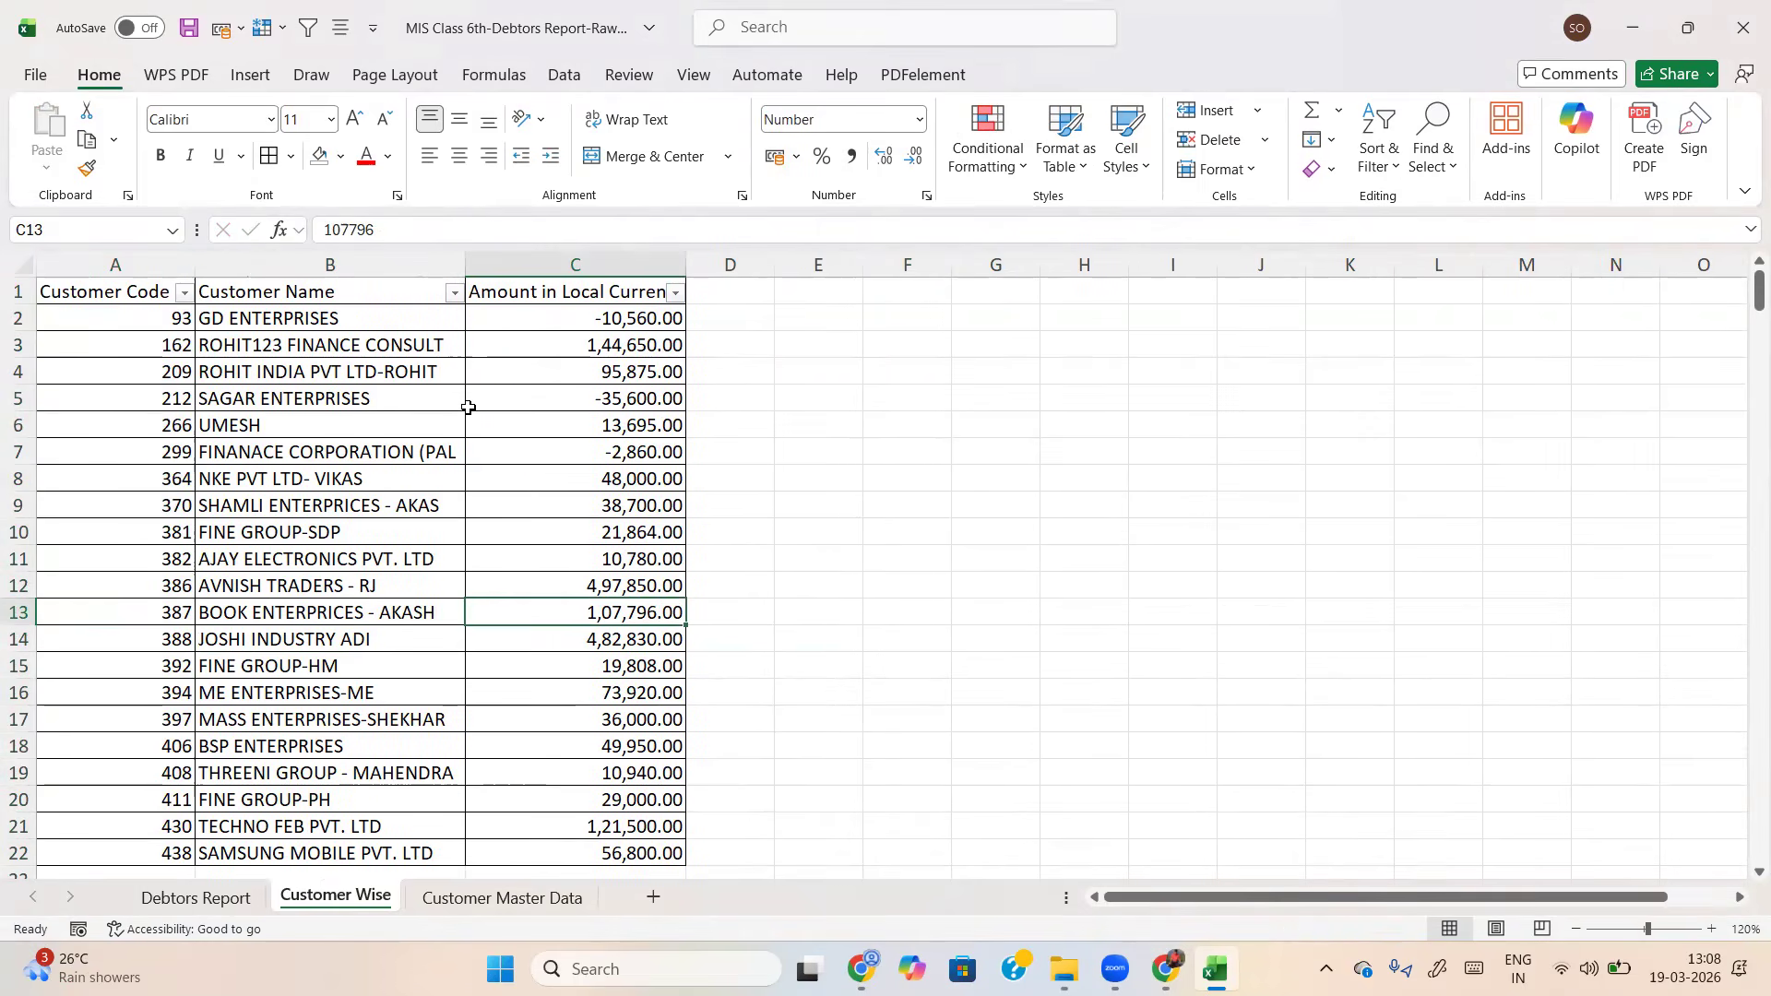
pyautogui.hotkey('ctrl', 'Down')
pyautogui.press('Down')
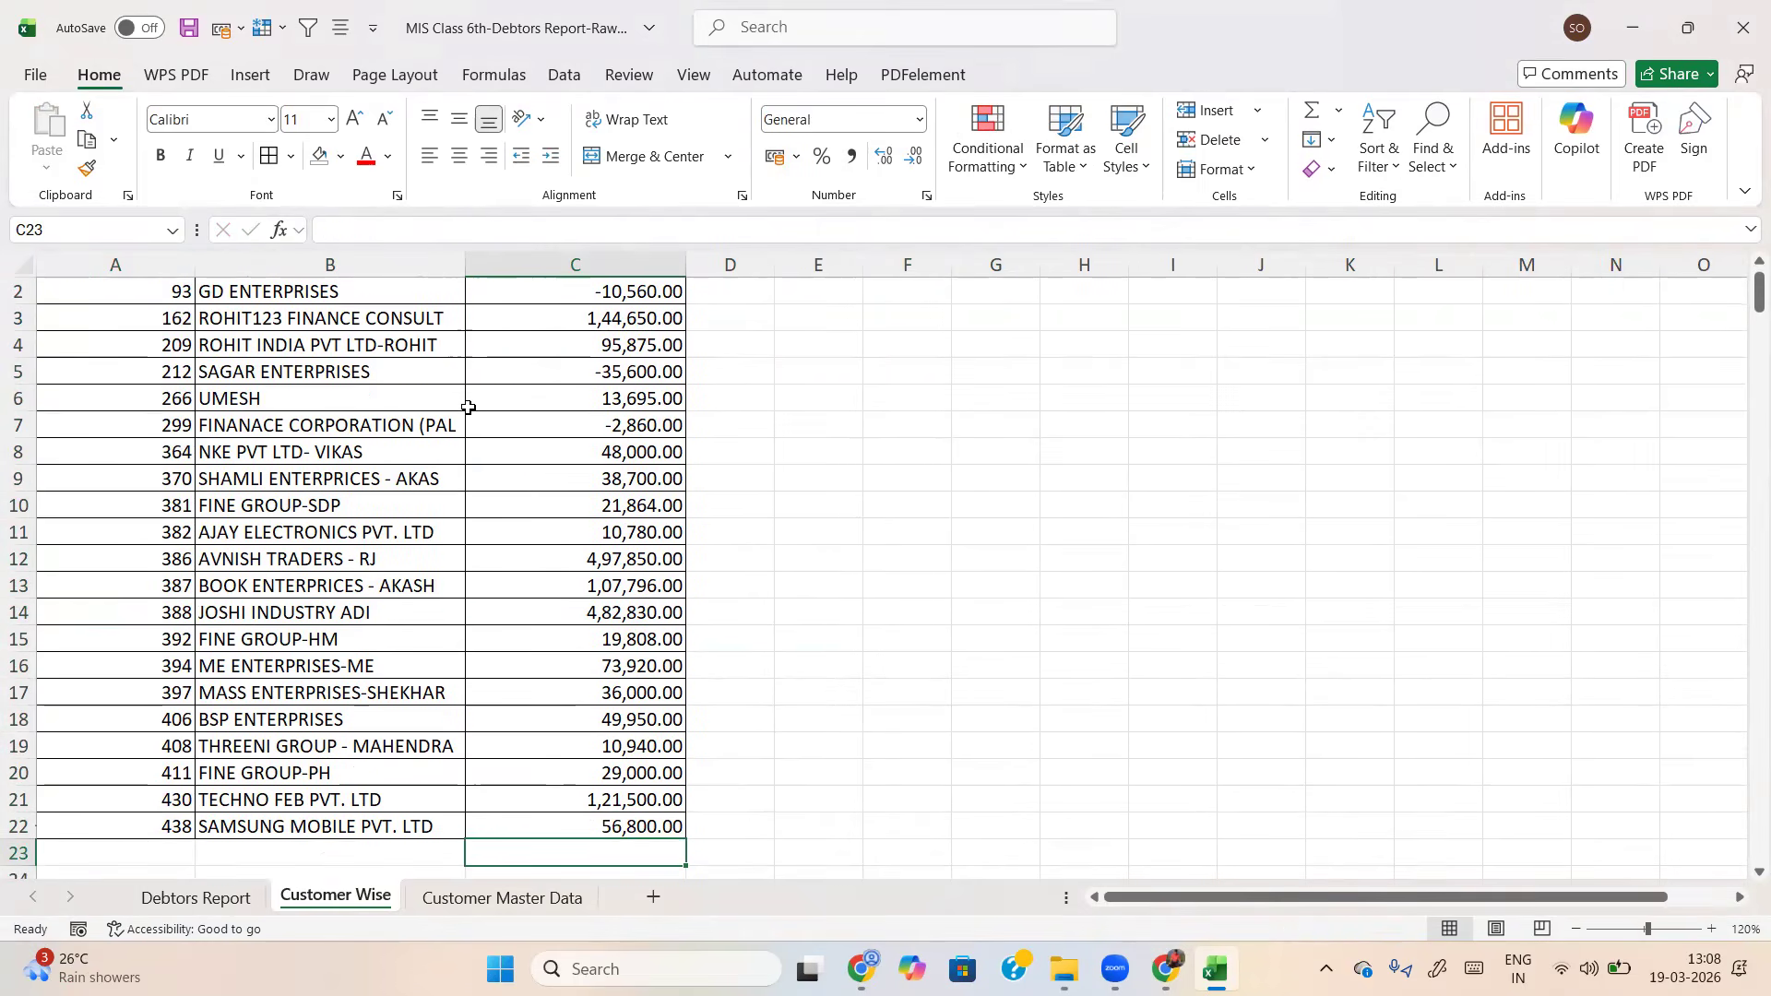
pyautogui.hotkey('alt', '=')
pyautogui.press('Return')
# Rename the header in cell C1 to "Amount"
pyautogui.press('Up')
pyautogui.press('Up')
pyautogui.hotkey('ctrl', 'Up')
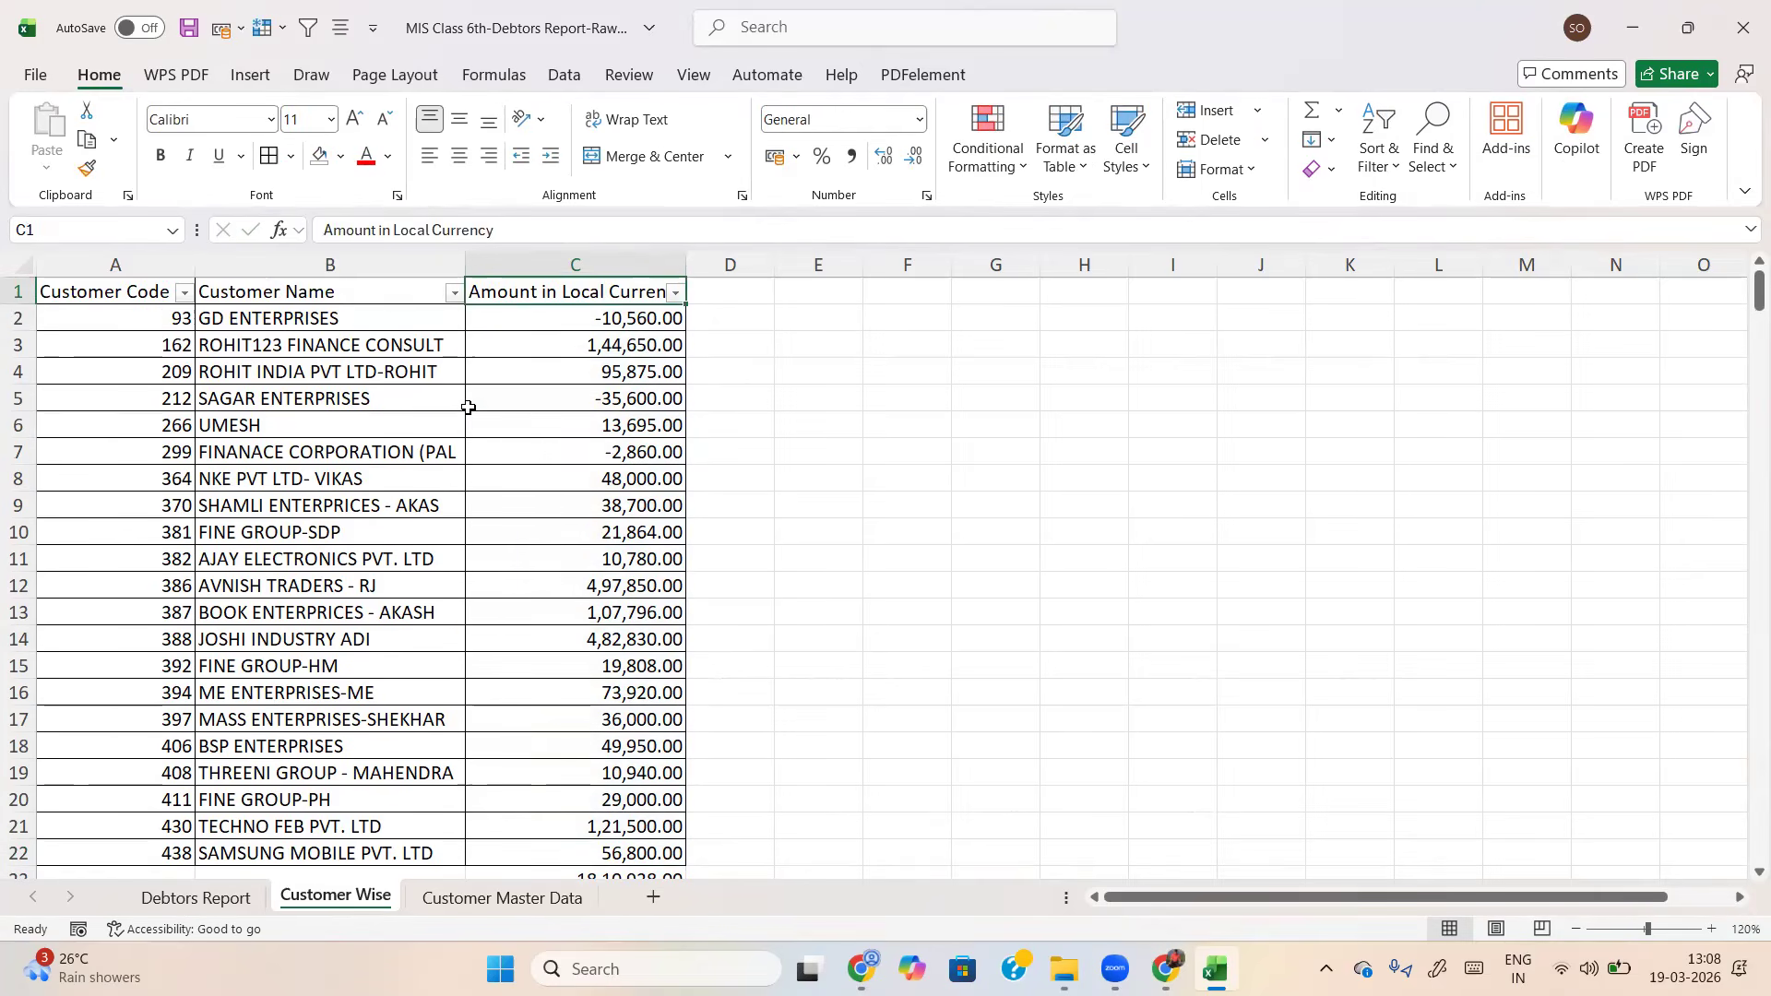
pyautogui.press('Right')
pyautogui.press('Left')
pyautogui.write('Amount')
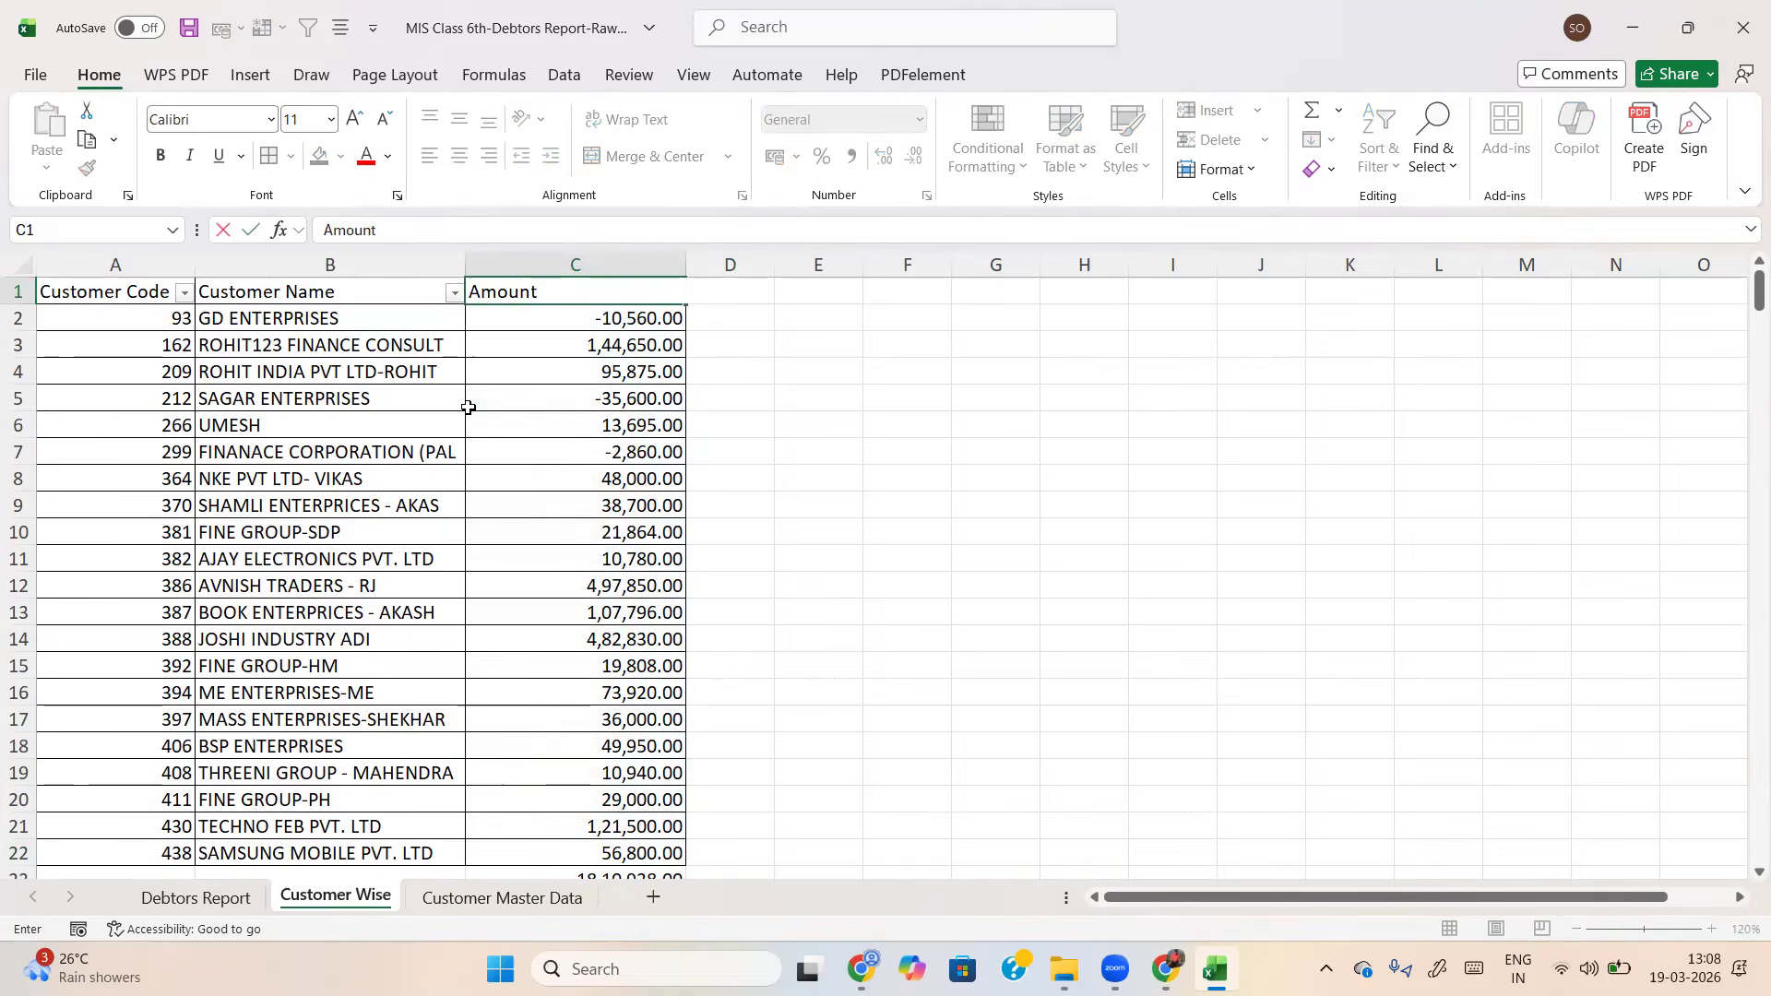
pyautogui.press('Return')
# AutoFit the width of the Amount column to its header and values
pyautogui.press('Up')
pyautogui.hotkey('ctrl', 'shift', 'Down')
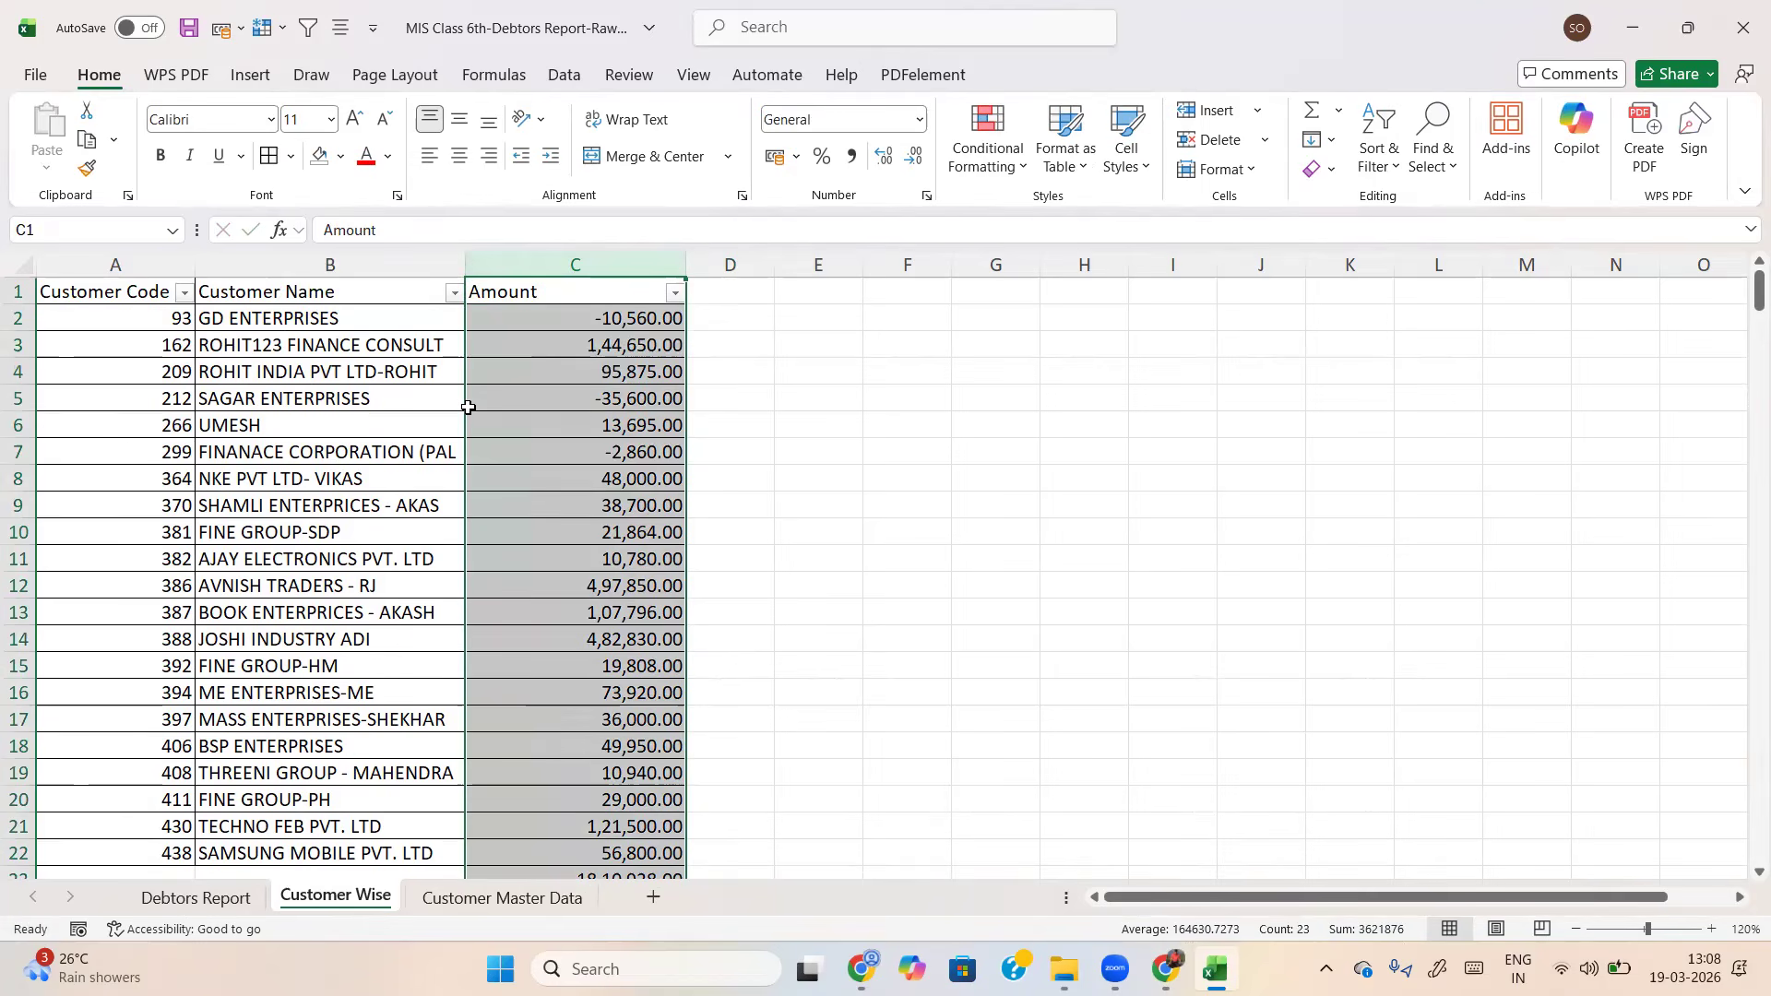
pyautogui.hotkey('alt', 'h')
pyautogui.press('o')
pyautogui.press('i')
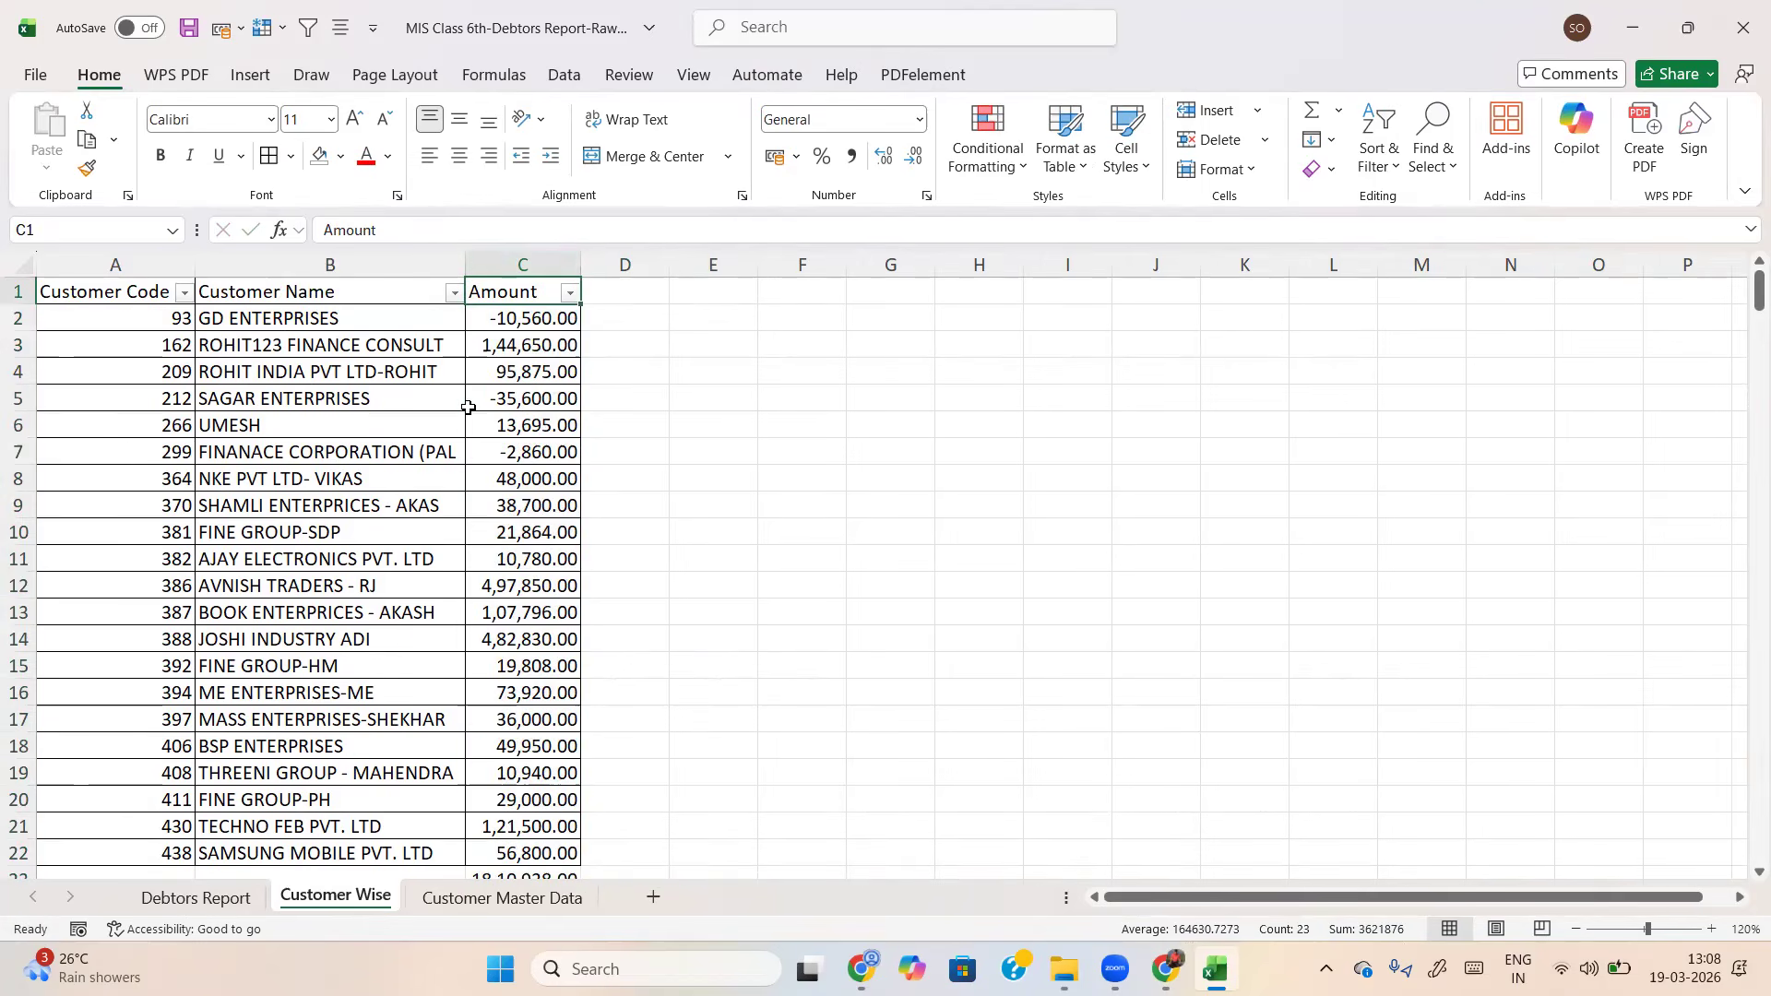
# Enter the header "Remarks" in cell D1 beside the Amount header
pyautogui.press('Right')
pyautogui.write('Re,')
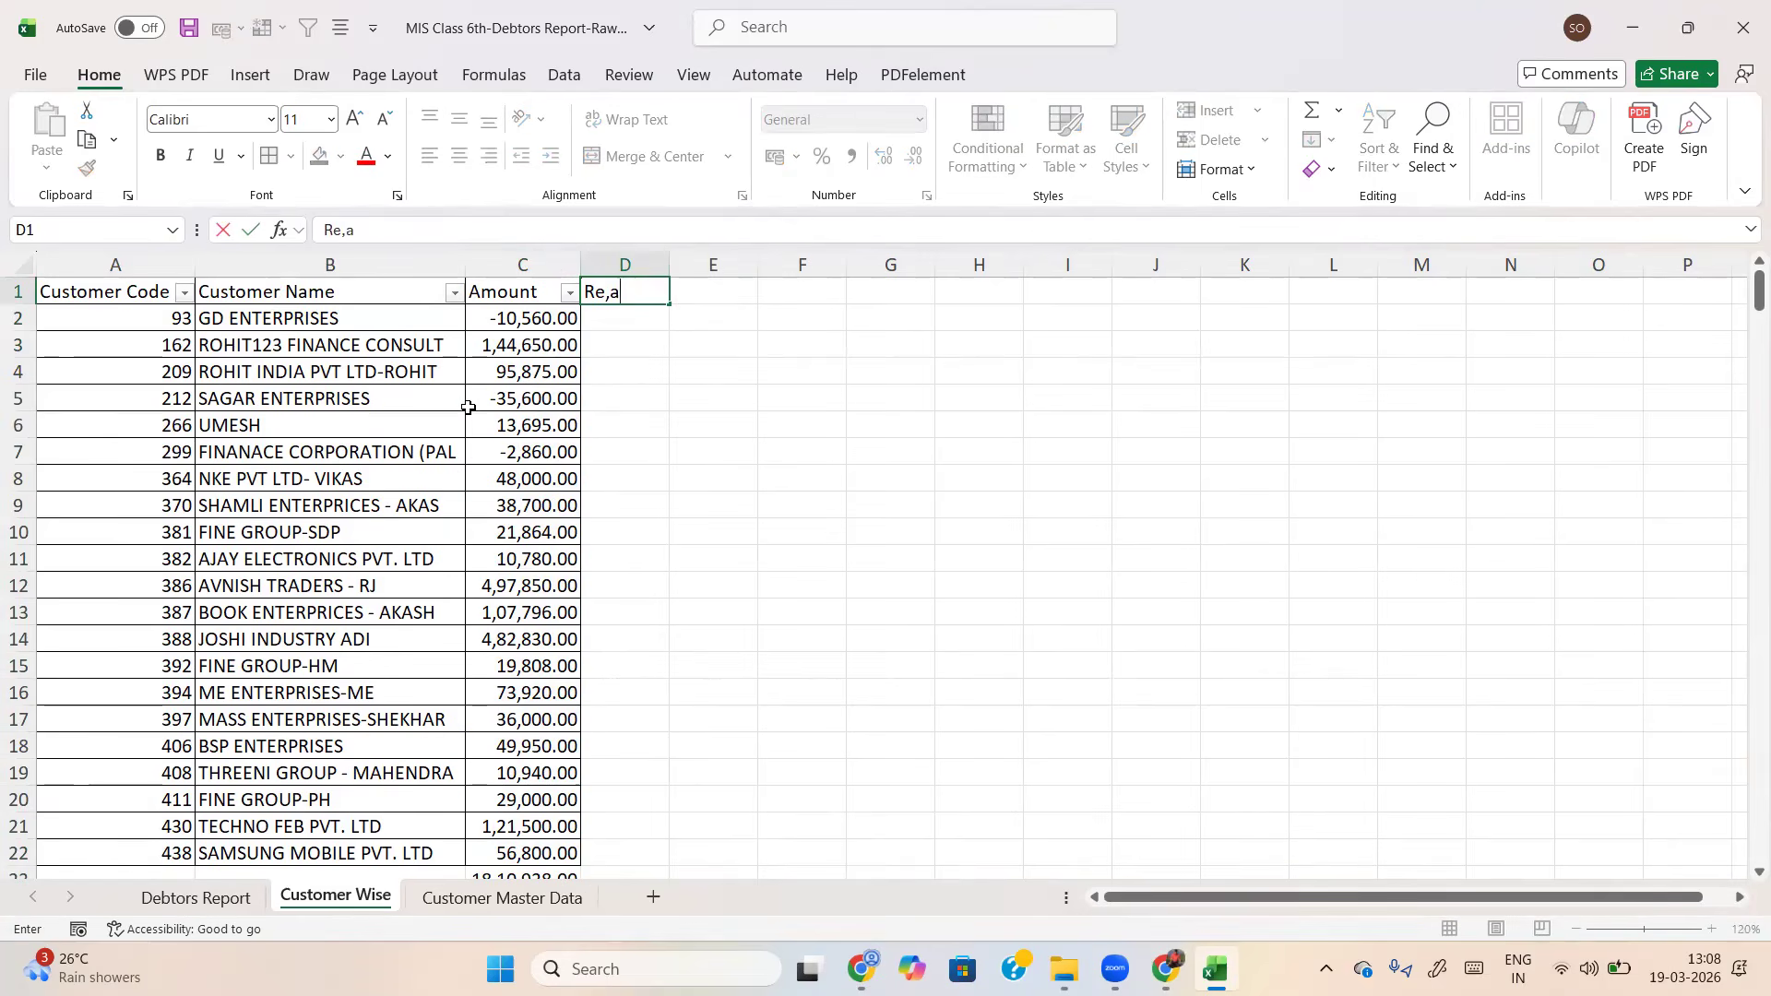
pyautogui.press('BackSpace')
pyautogui.write('marks')
pyautogui.press('Return')
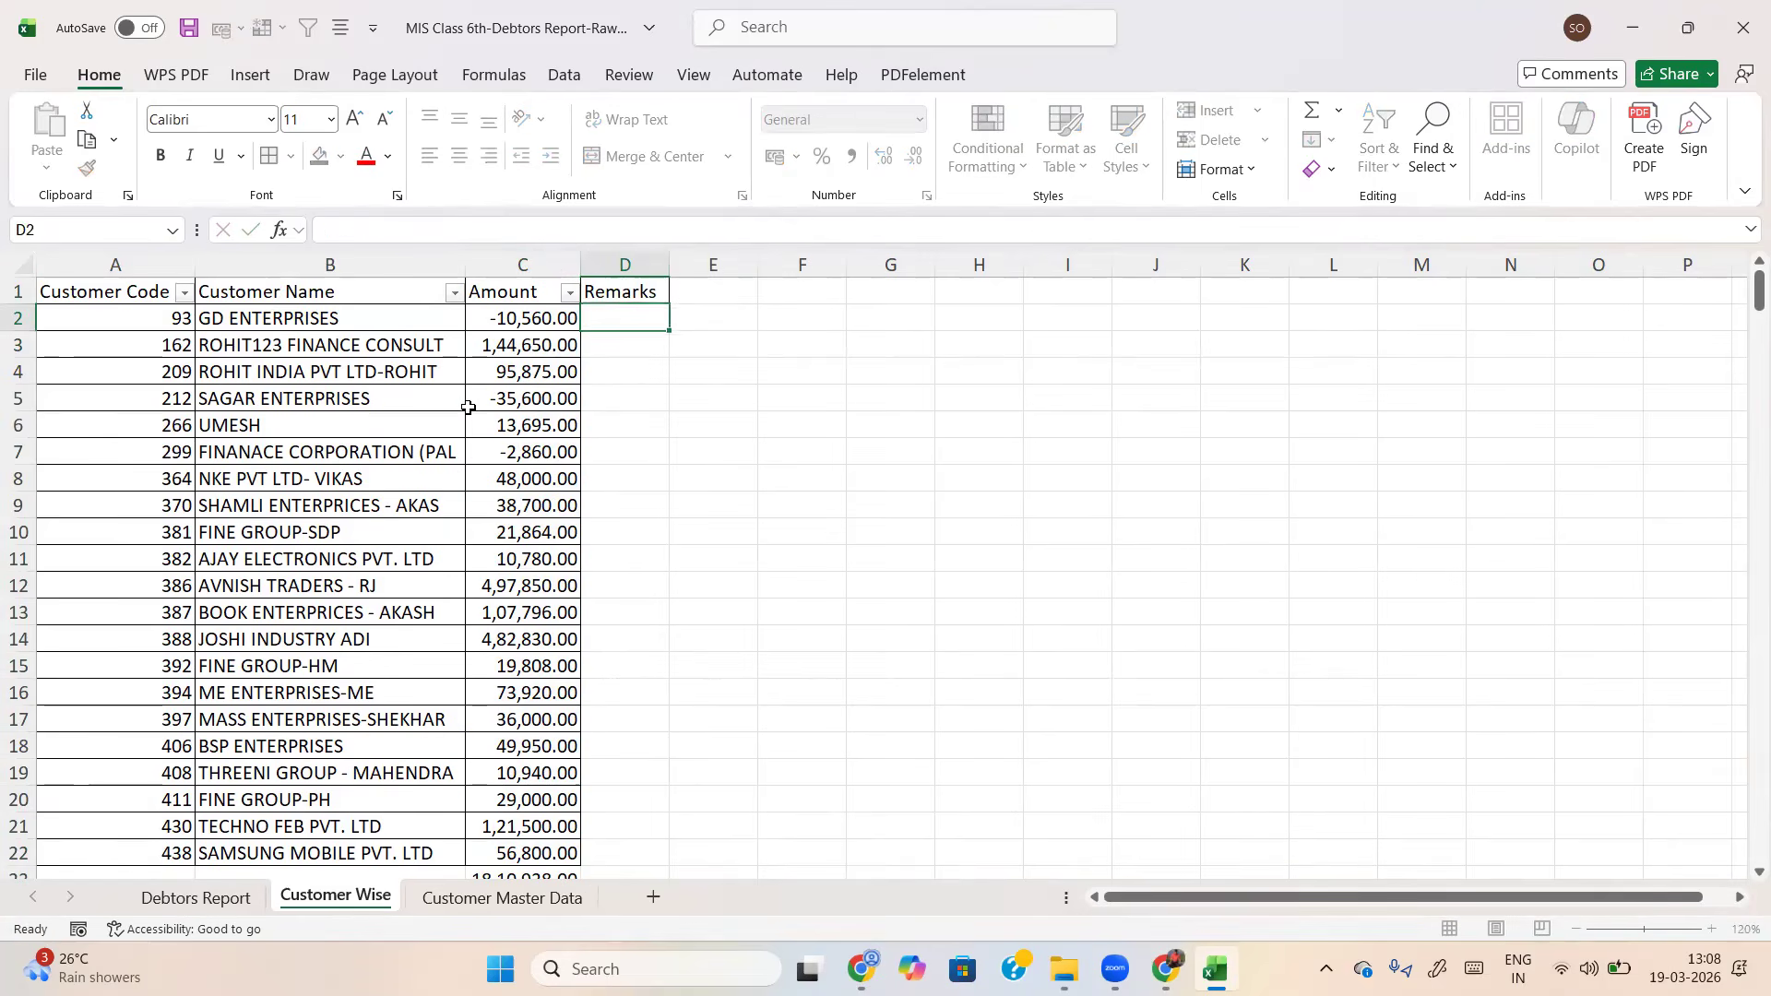
# Filter the Amount column with a number filter for values less than 0
pyautogui.press('Left')
pyautogui.press('Up')
pyautogui.hotkey('alt', 'Down')
pyautogui.press('Down')
pyautogui.press('Down')
pyautogui.press('Down')
pyautogui.press('Down')
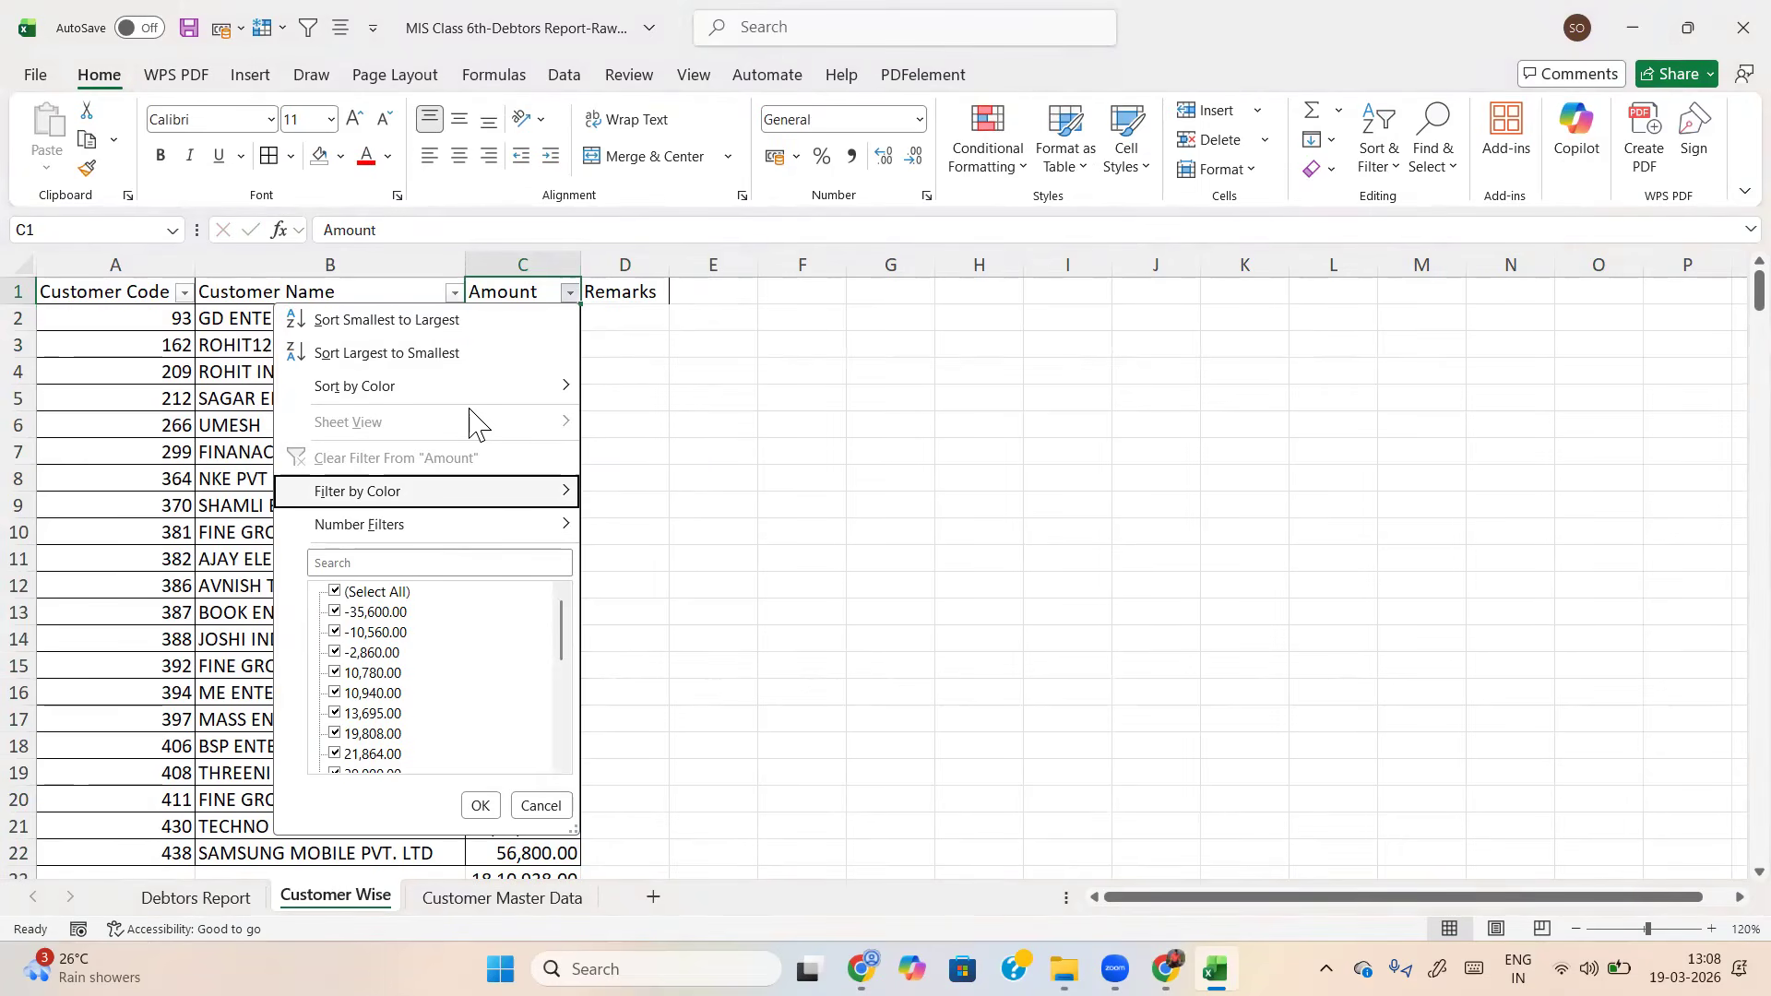
pyautogui.press('Down')
pyautogui.press('Right')
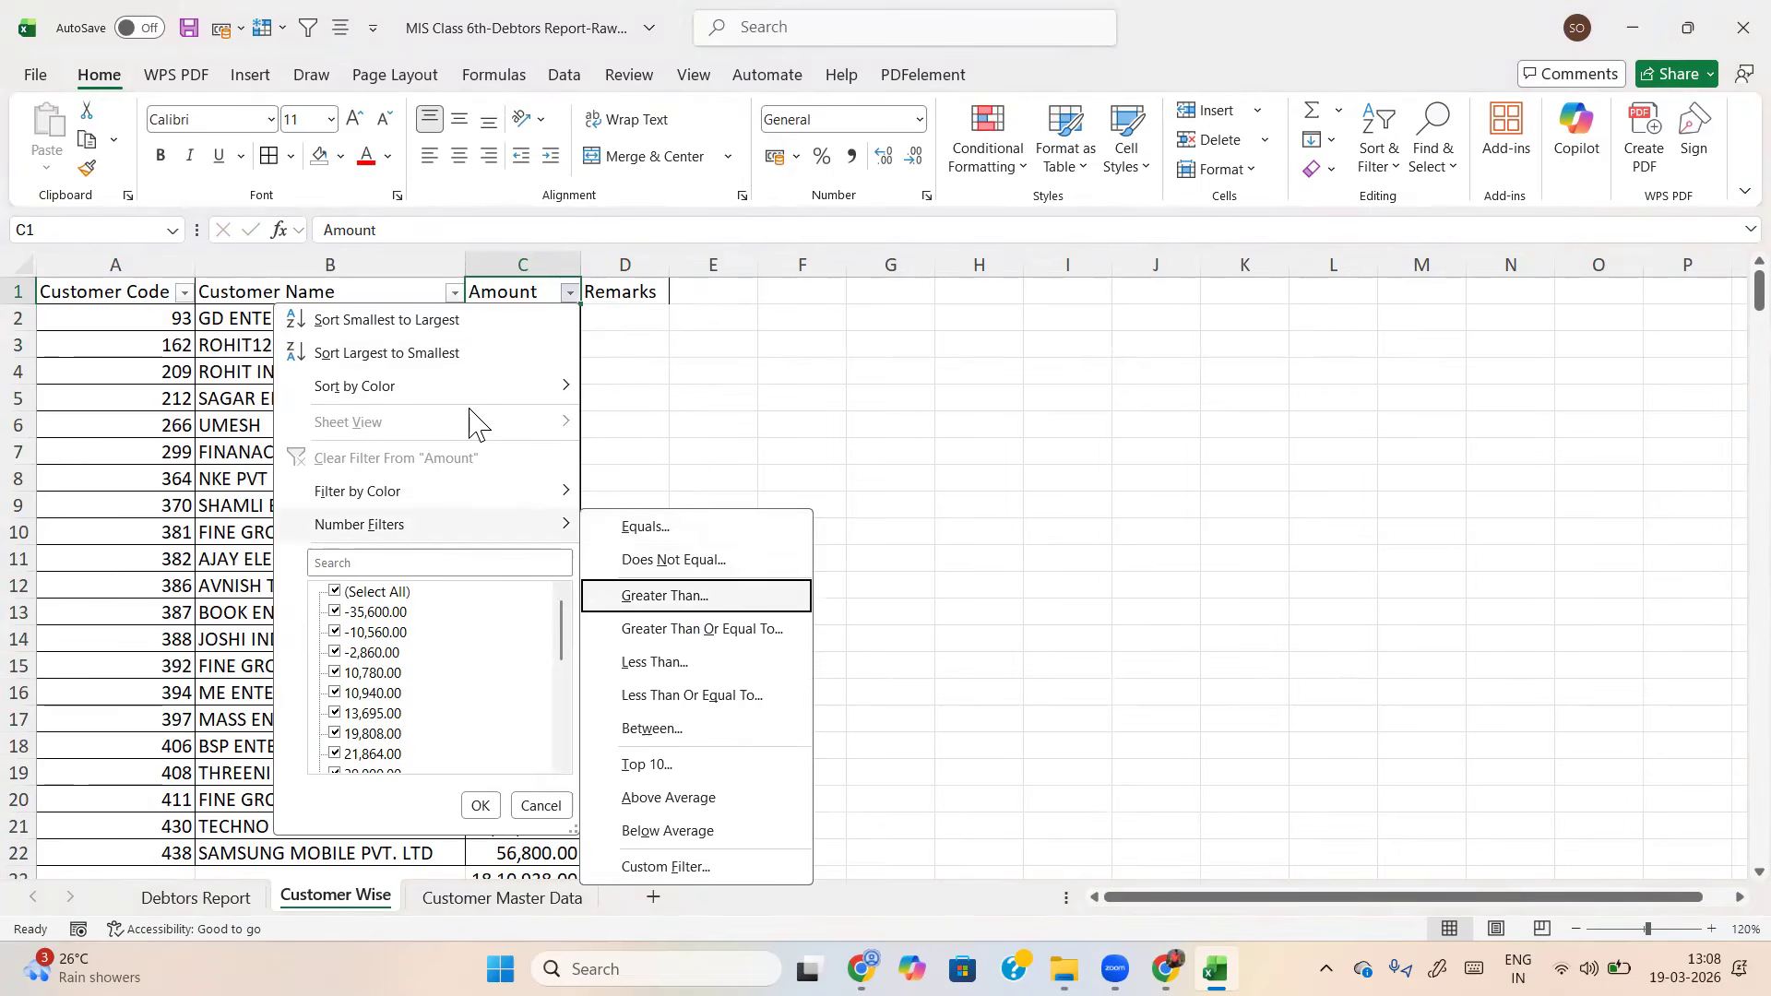
pyautogui.press('Down')
pyautogui.press('Down')
pyautogui.press('Down')
pyautogui.press('Up')
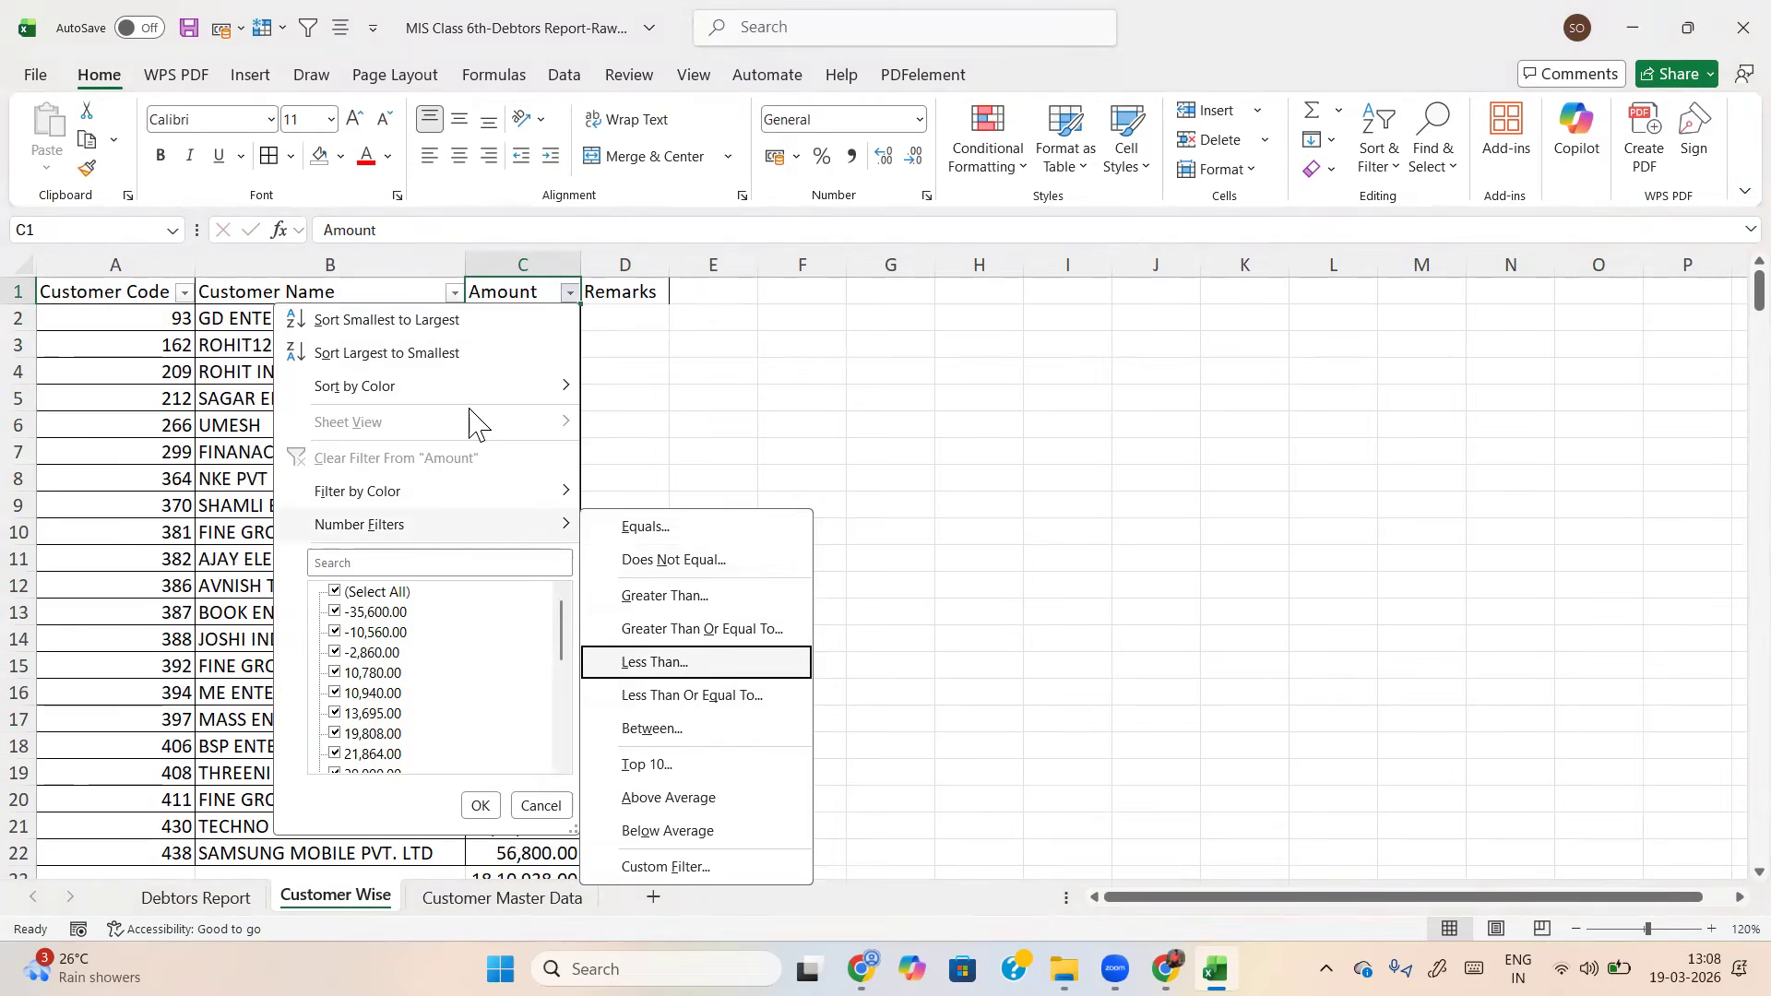
pyautogui.press('Return')
pyautogui.write('0')
pyautogui.press('Return')
# Enter "Advance Payment" as the remark in D2 for the first negative-amount customer
pyautogui.press('Down')
pyautogui.press('Down')
pyautogui.press('Up')
pyautogui.press('Up')
pyautogui.press('Right')
pyautogui.press('Down')
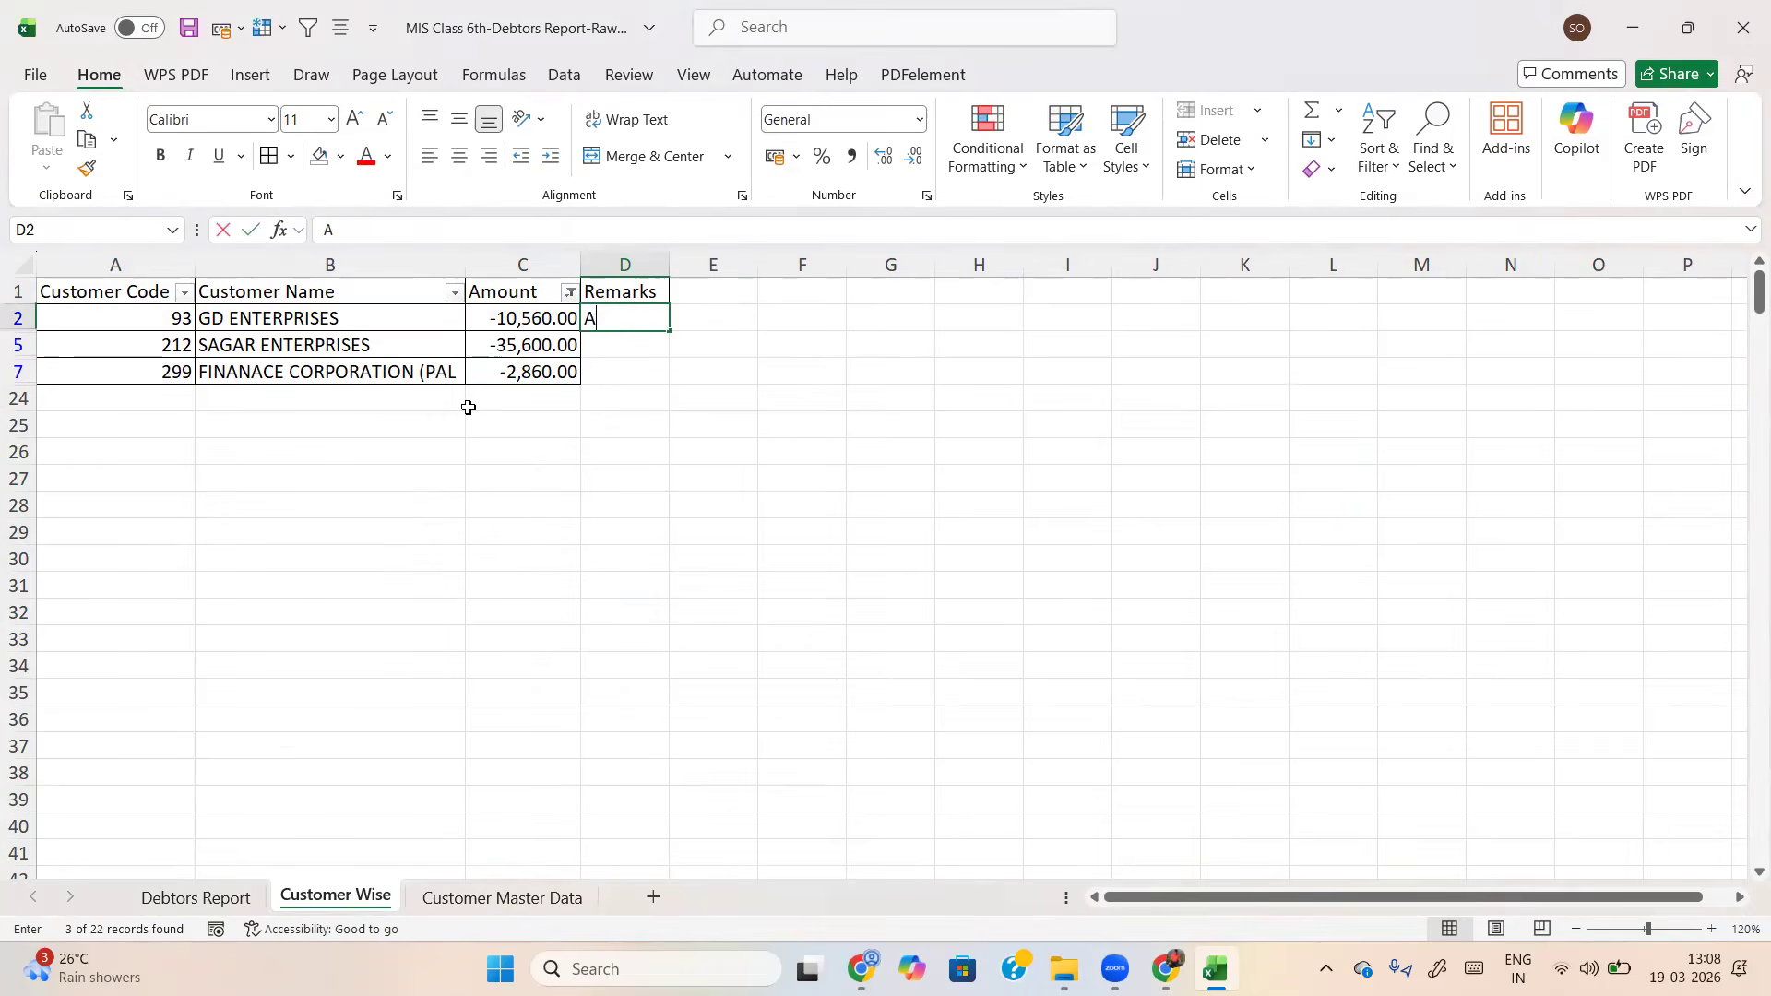
pyautogui.write('Advance Payment')
pyautogui.press('Return')
# Copy the Advance Payment remark to the visible Remarks cells of the other negative-amount customers, D5 and D7
pyautogui.press('Up')
pyautogui.hotkey('ctrl', 'c')
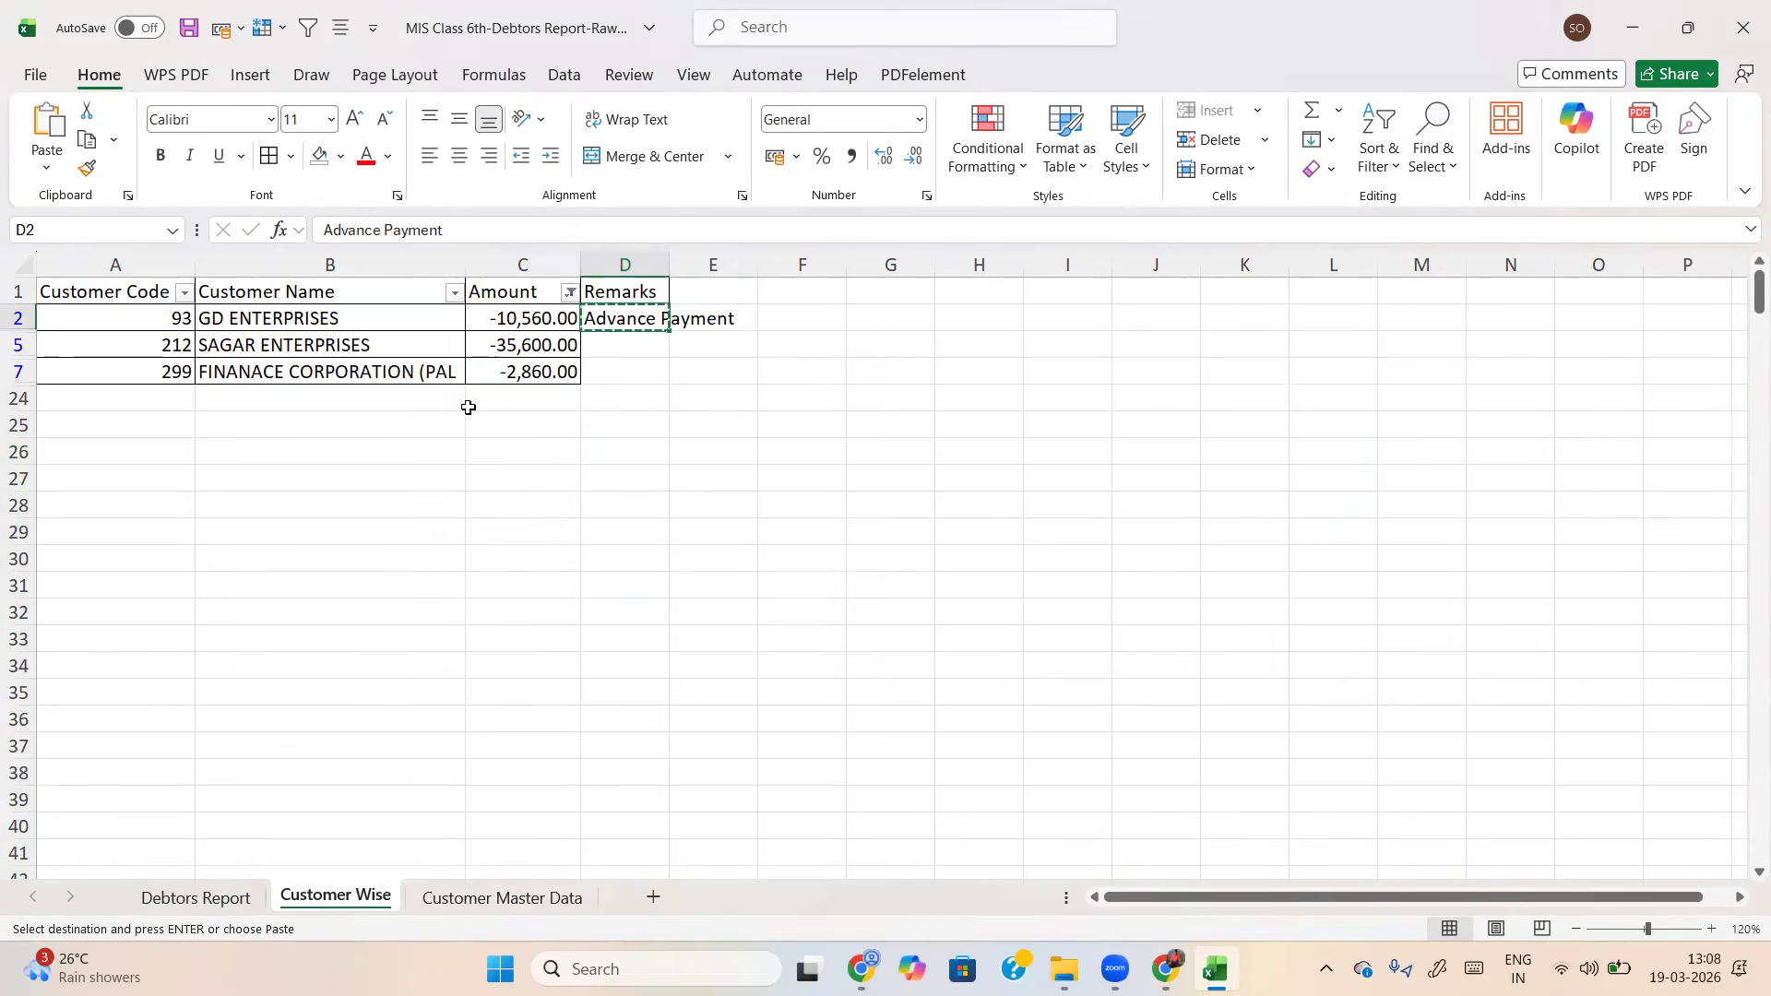
pyautogui.press('Left')
pyautogui.press('Down')
pyautogui.press('Down')
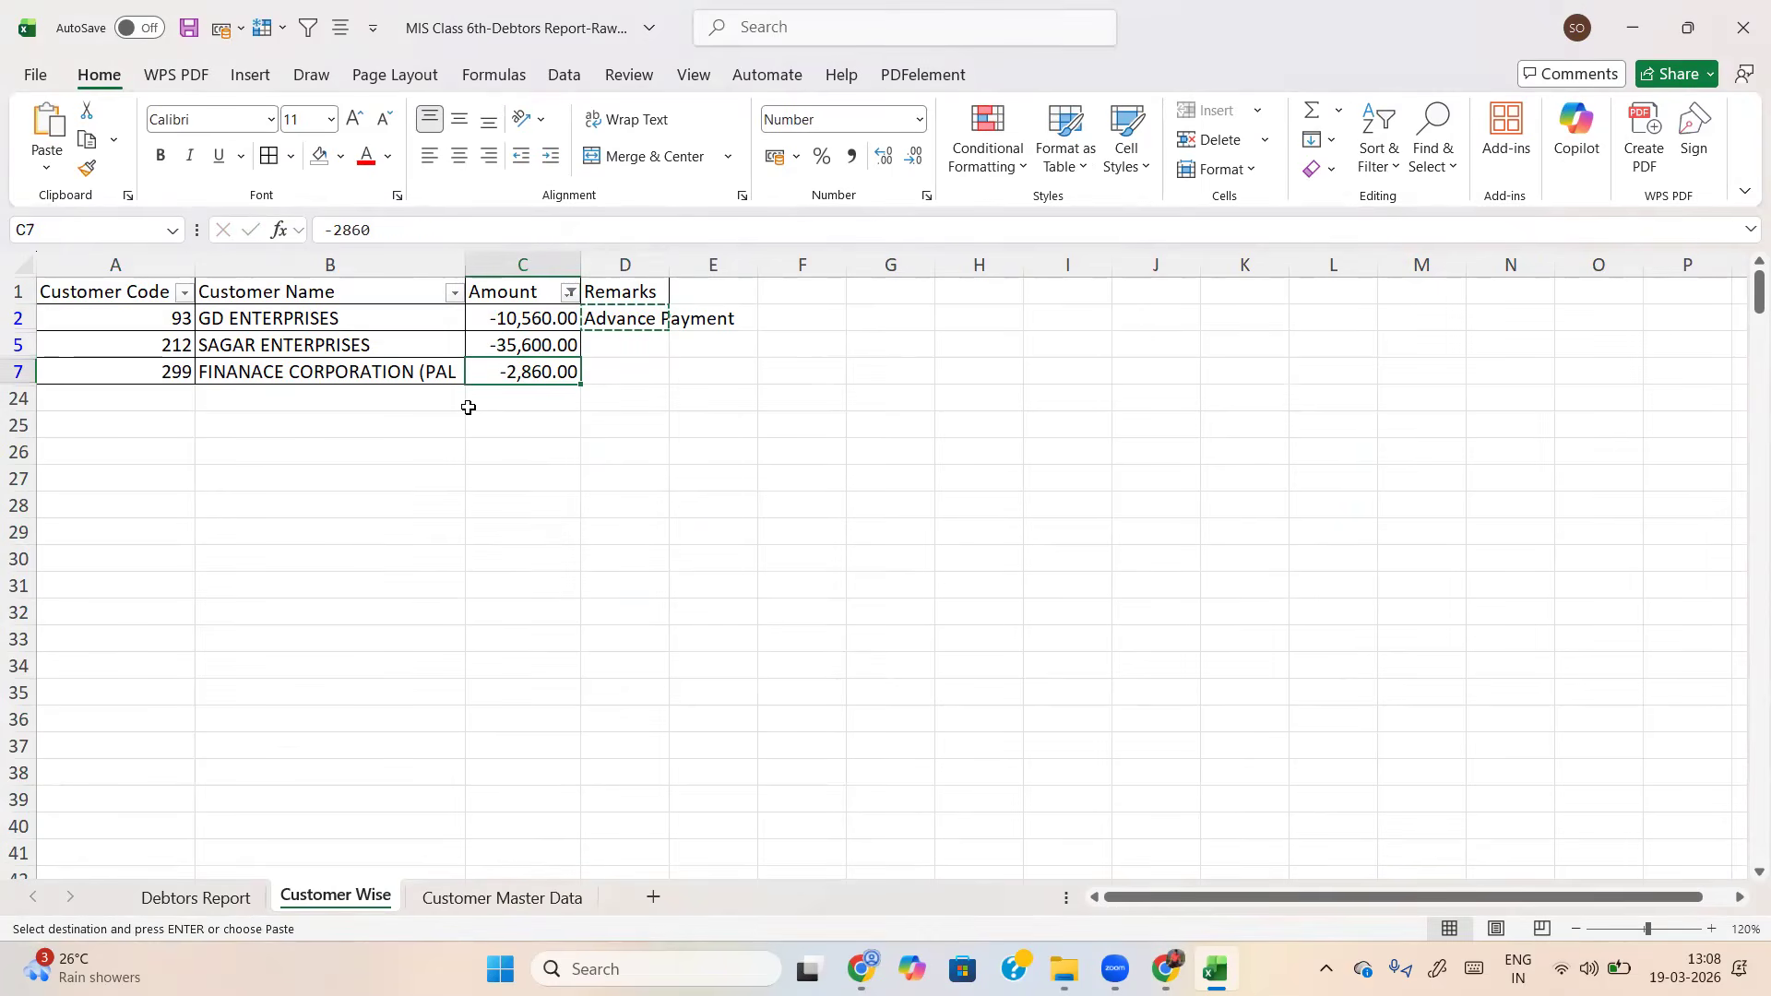
pyautogui.press('Right')
pyautogui.hotkey('shift', 'Up')
pyautogui.hotkey('shift', 'Up')
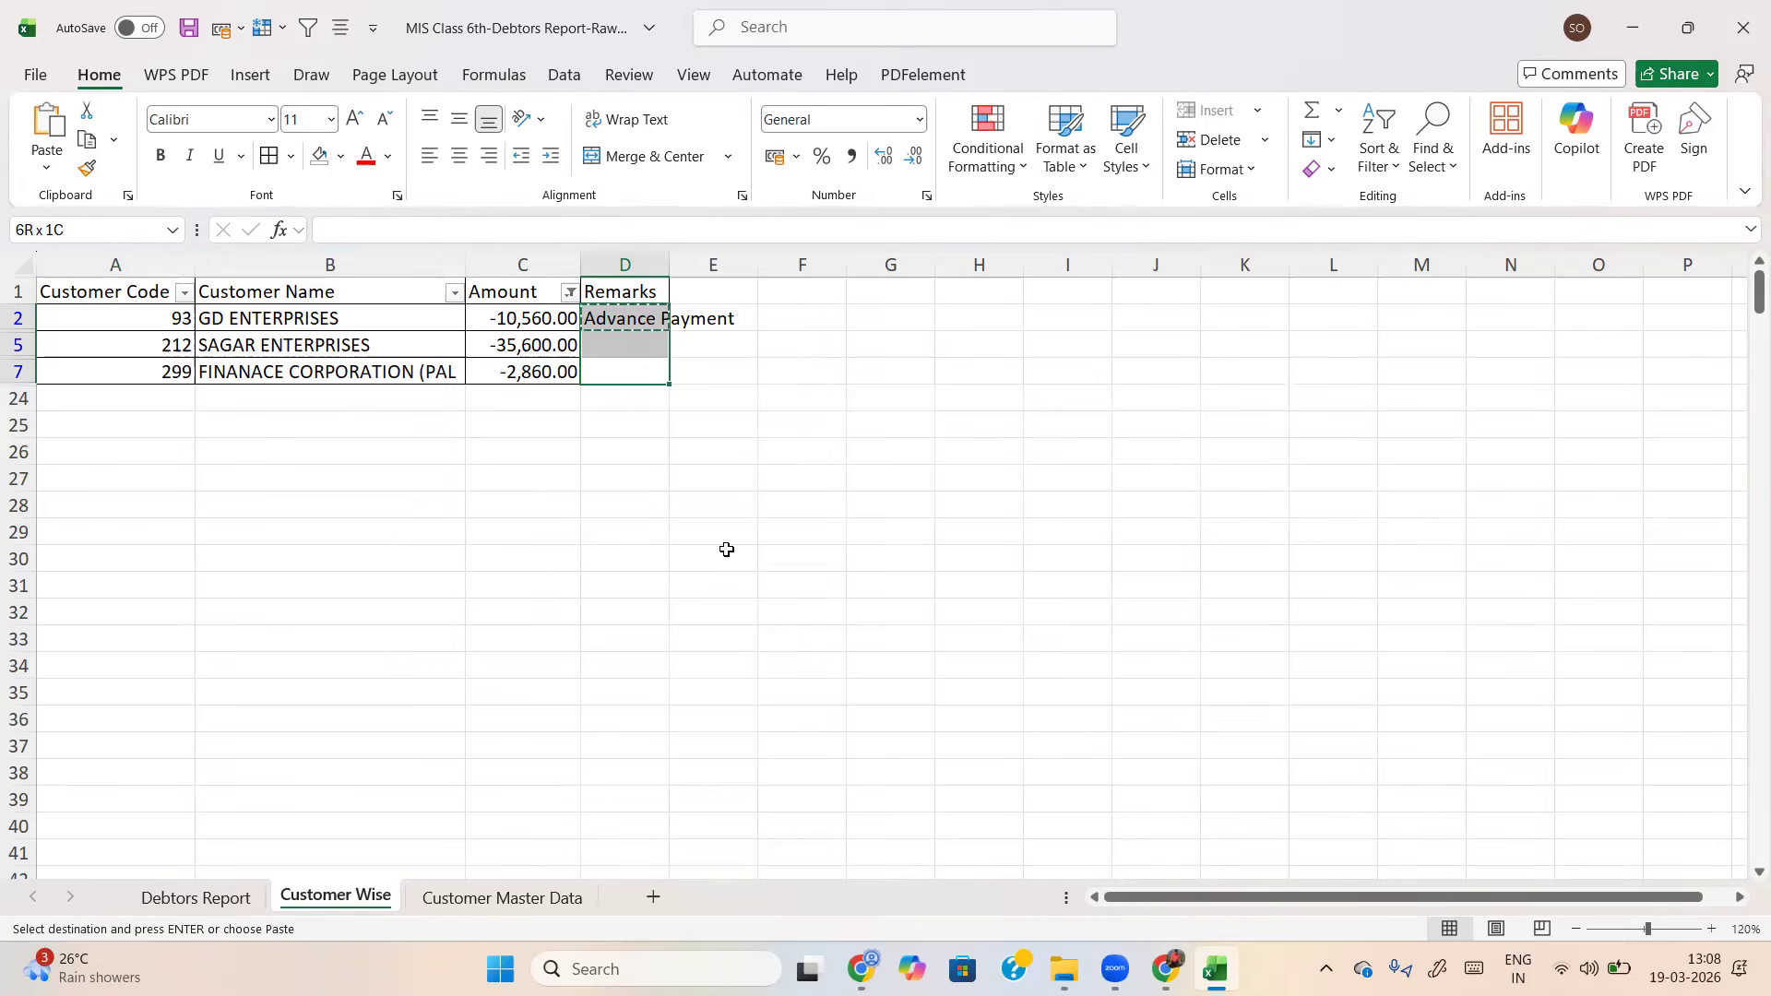
pyautogui.hotkey('alt', ';')
pyautogui.press('Return')
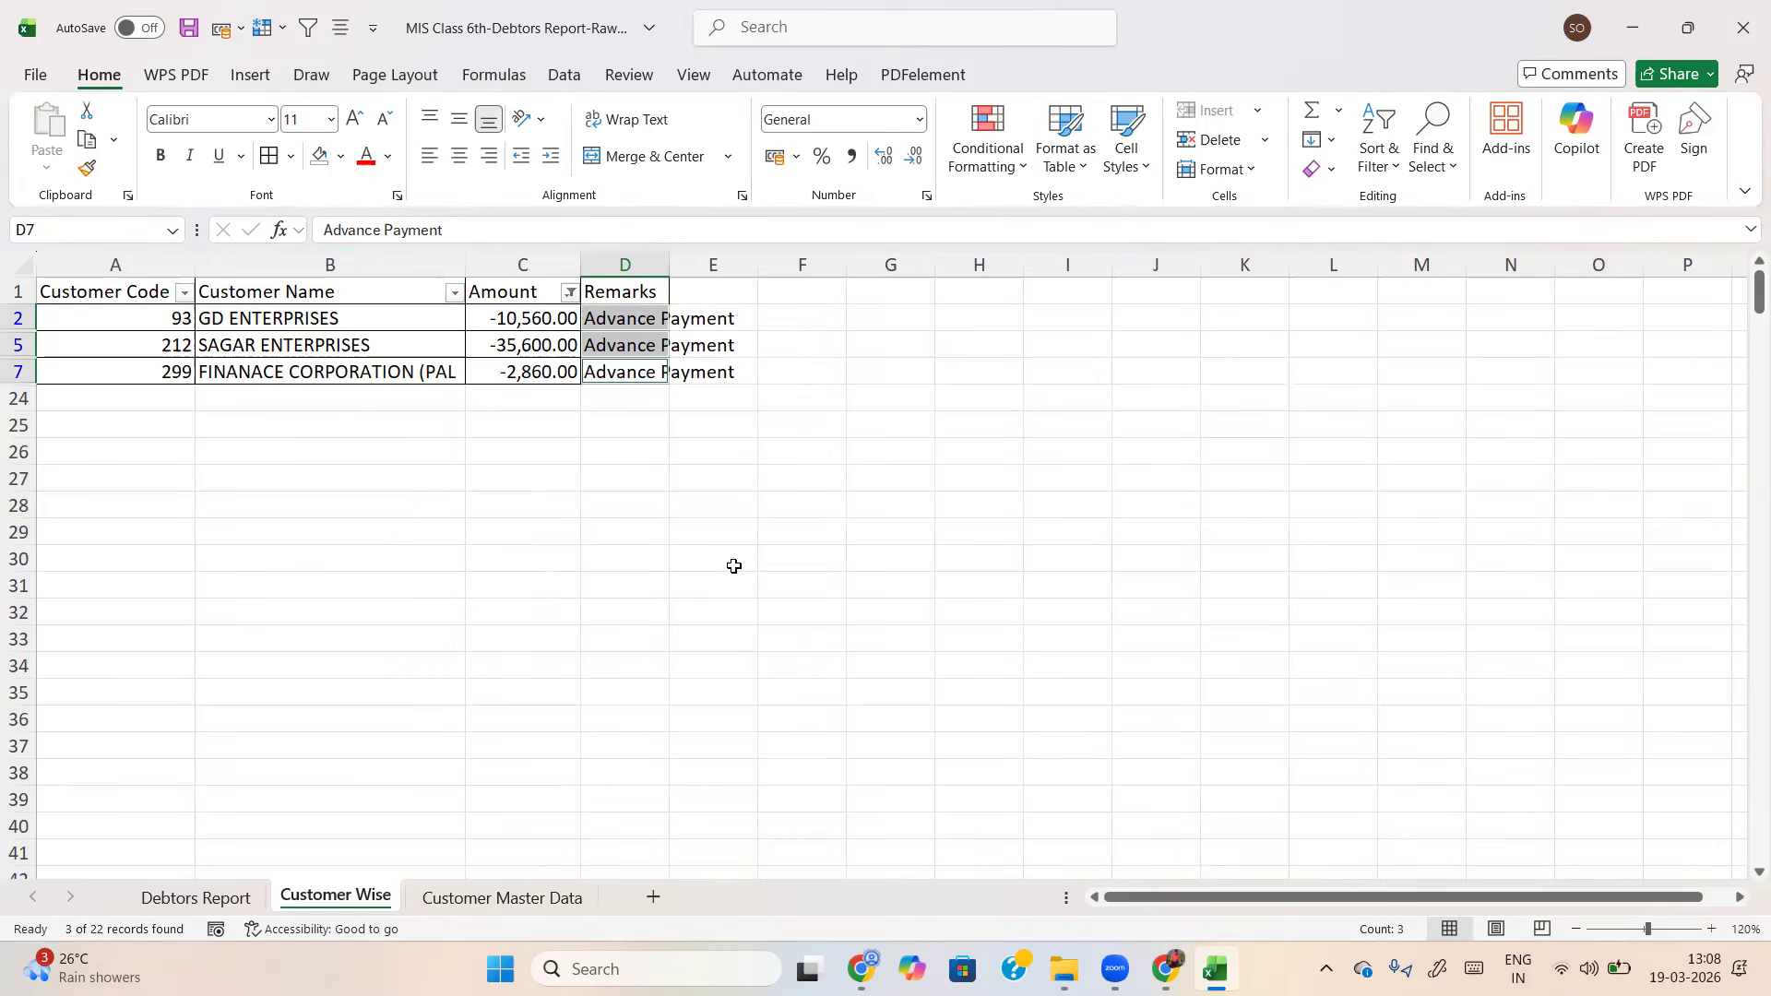
# Clear the less-than-0 filter from the Amount column to show all customers
pyautogui.press('Up')
pyautogui.press('Up')
pyautogui.press('Left')
pyautogui.press('Up')
pyautogui.press('alt')
pyautogui.press('h')
pyautogui.press('s')
pyautogui.press('c')
# Filter the Amount column with a number filter for values greater than 0
pyautogui.hotkey('alt', 'Down')
pyautogui.press('Down')
pyautogui.press('Down')
pyautogui.press('Down')
pyautogui.press('Down')
pyautogui.press('Down')
pyautogui.press('Down')
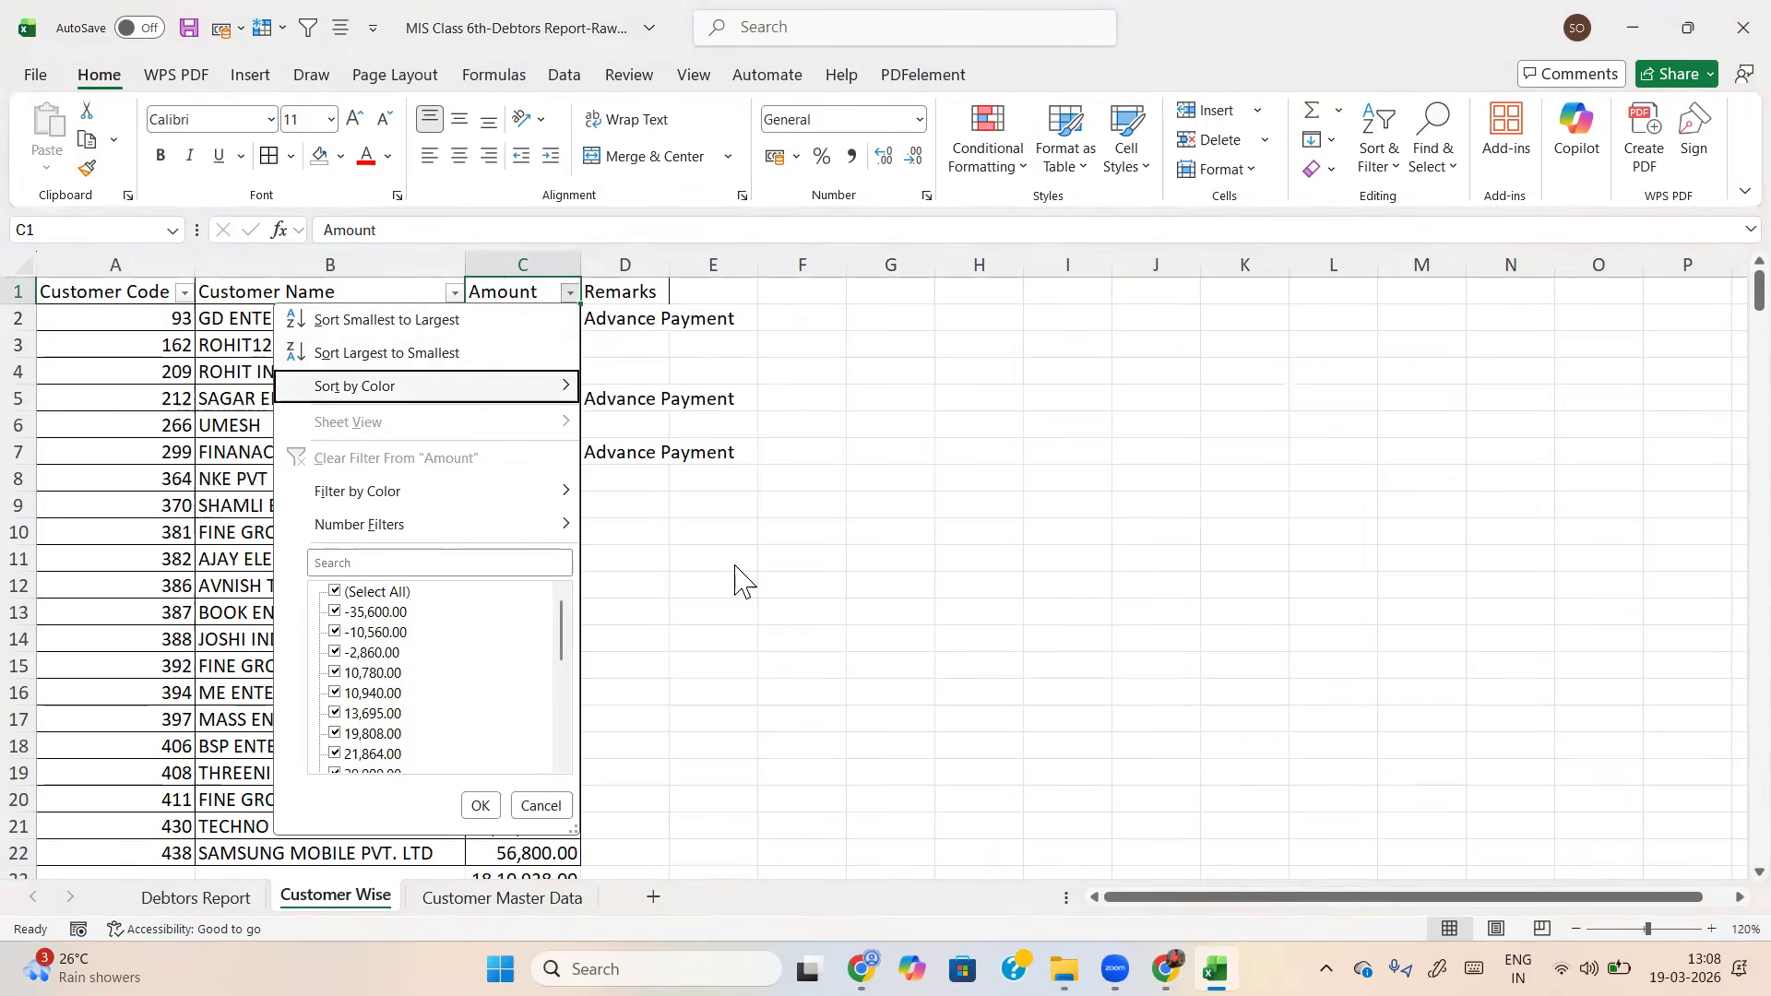
pyautogui.press('Down')
pyautogui.press('Right')
pyautogui.press('Down')
pyautogui.press('Down')
pyautogui.press('Return')
pyautogui.write('0')
pyautogui.press('Return')
# Enter "Receivable" as the remark in D3 for the first positive-amount customer
pyautogui.press('Right')
pyautogui.press('Down')
pyautogui.write('Re')
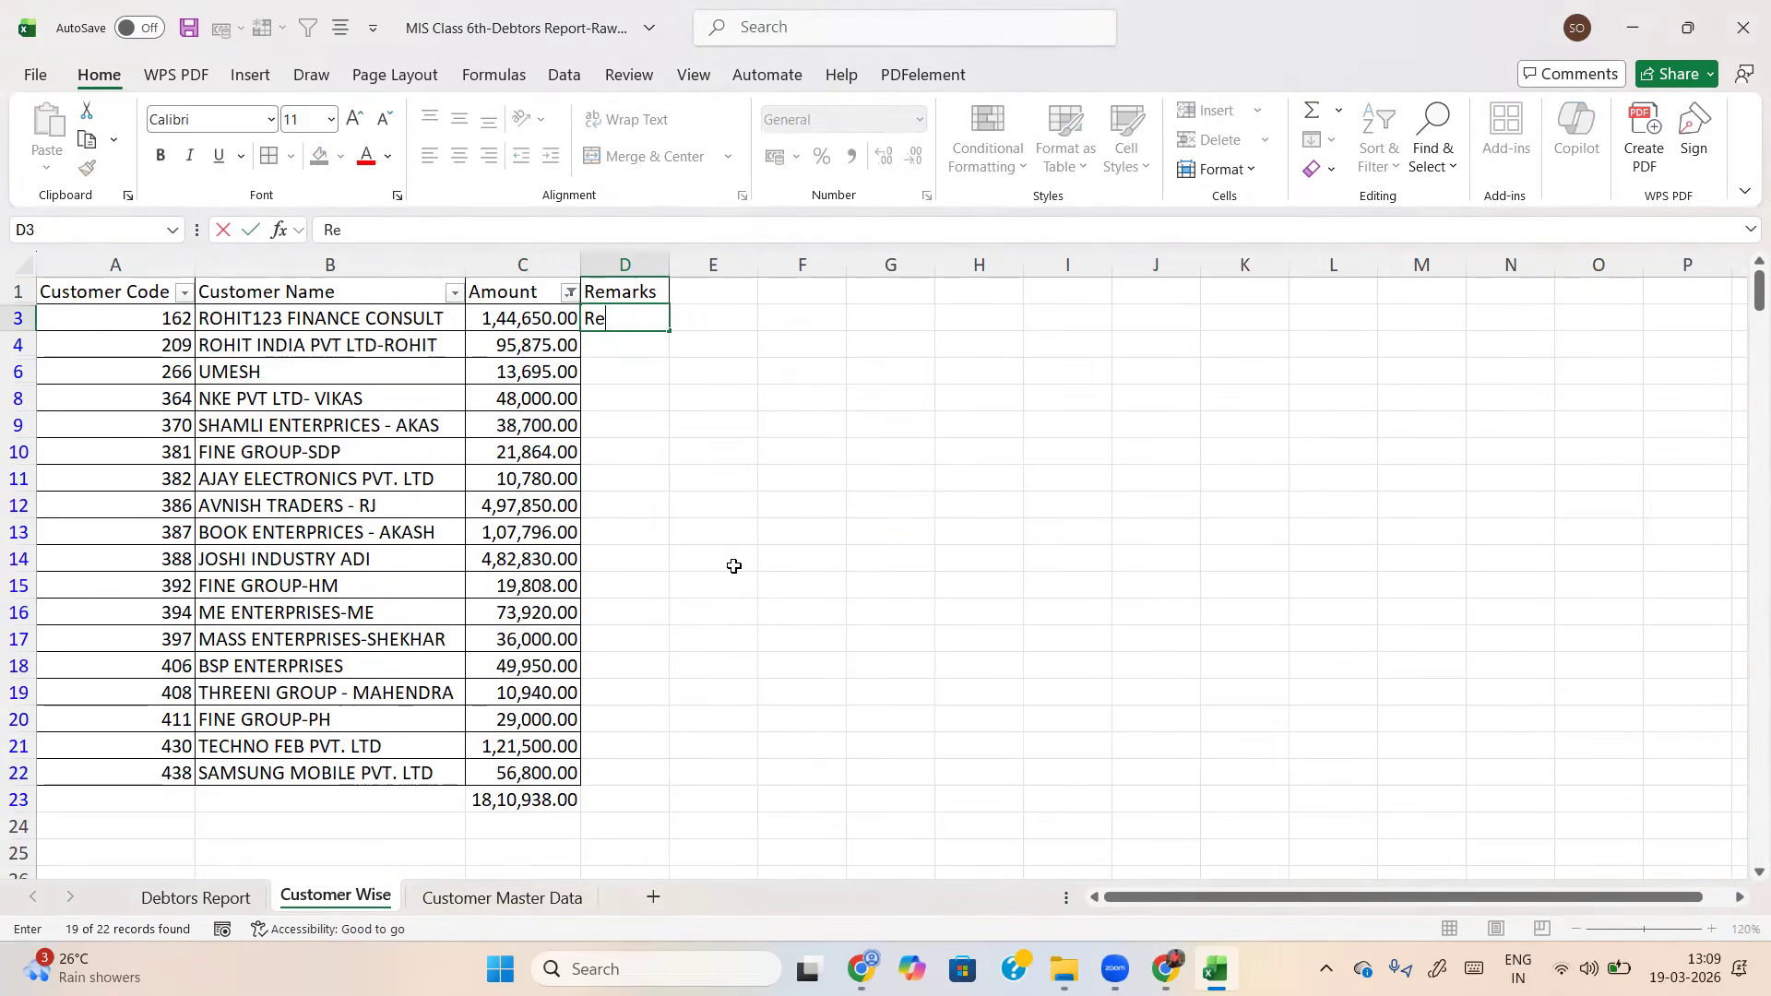
pyautogui.write('ceivab')
pyautogui.press('Return')
# Copy the Receivable remark from D3 down the visible Remarks cells through D22
pyautogui.press('Up')
pyautogui.hotkey('ctrl', 'c')
pyautogui.press('Left')
pyautogui.hotkey('ctrl', 'Down')
pyautogui.press('Right')
pyautogui.press('Up')
pyautogui.hotkey('shift', 'Up')
pyautogui.hotkey('shift', 'Up')
pyautogui.hotkey('shift', 'Up')
pyautogui.hotkey('shift', 'Up')
pyautogui.hotkey('shift', 'Up')
pyautogui.hotkey('shift', 'Up')
pyautogui.hotkey('ctrl', 'shift', 'Up')
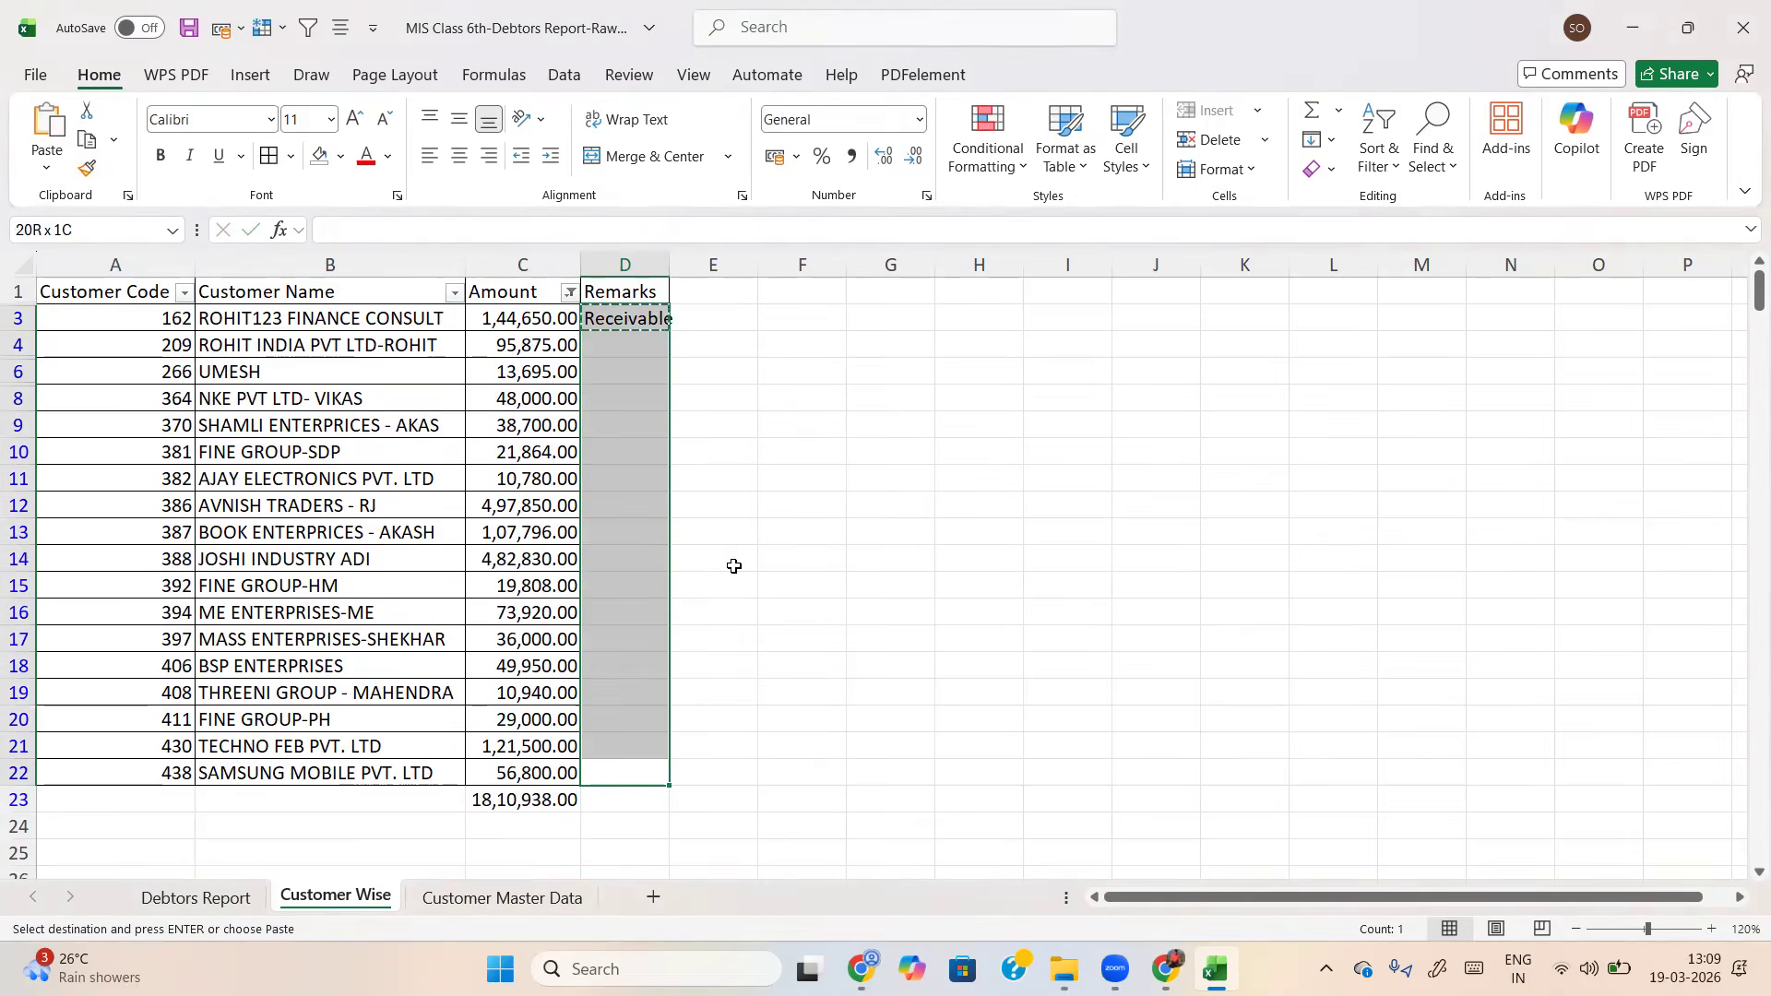
pyautogui.press('Return')
pyautogui.hotkey('ctrl', 'Up')
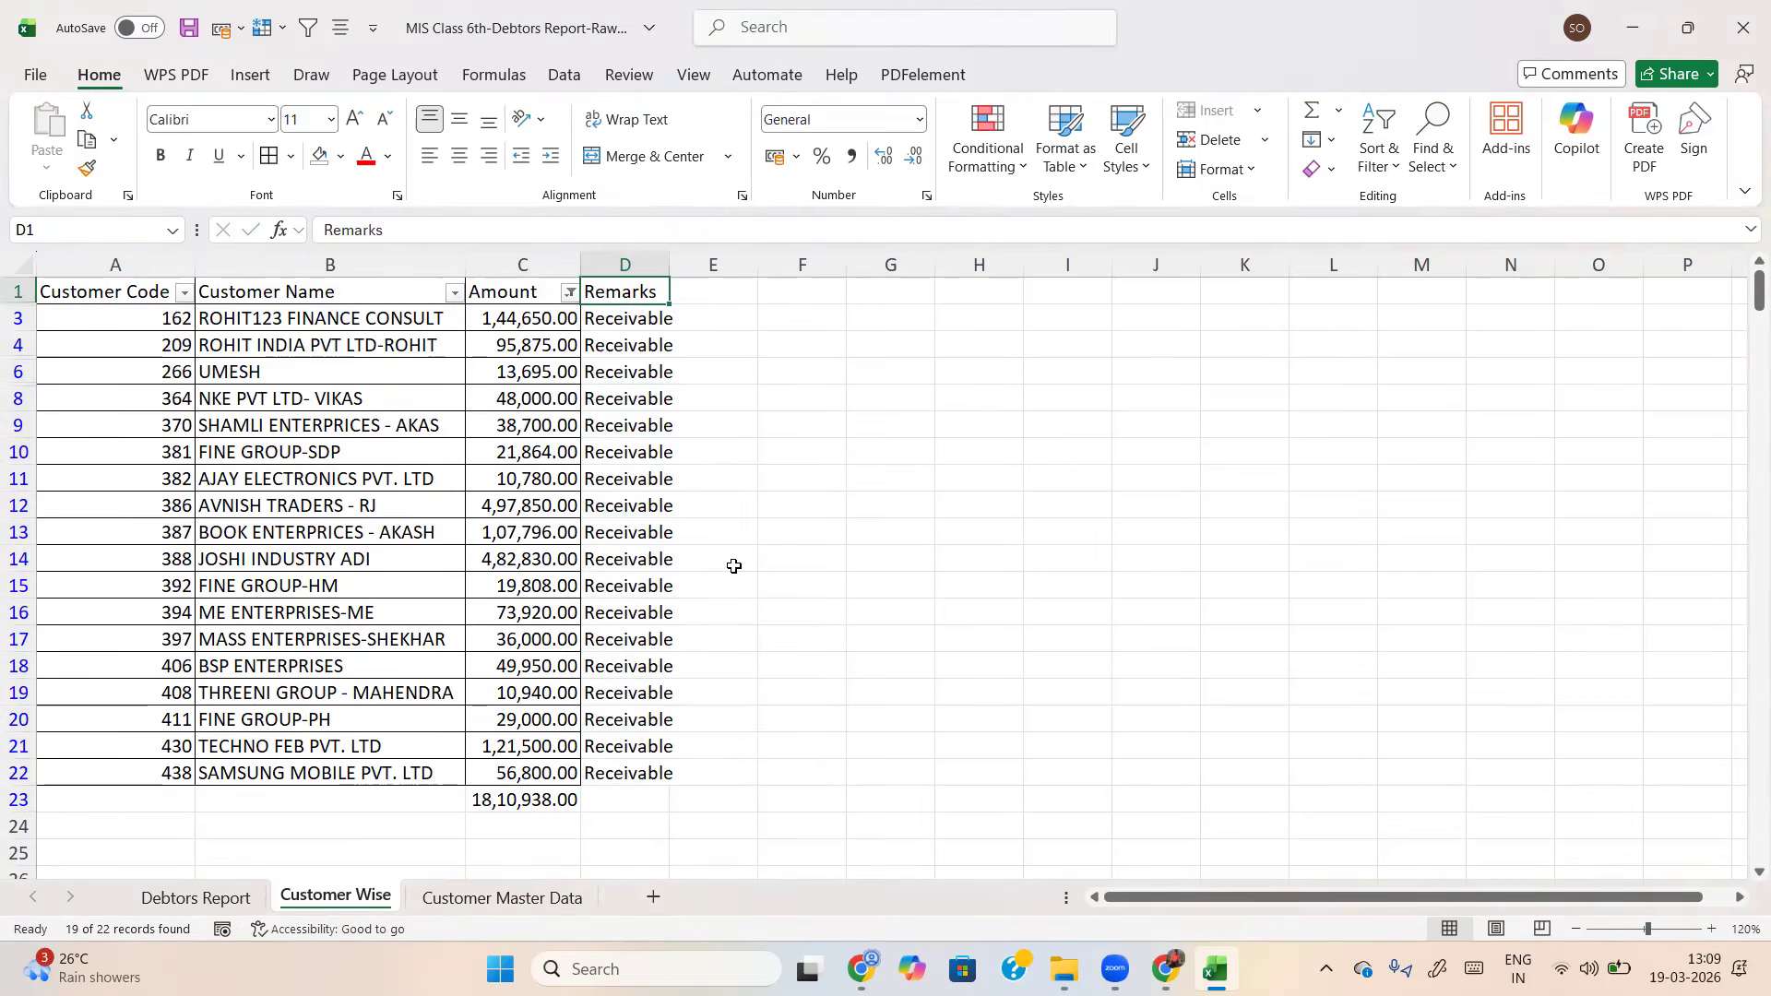
# Clear the greater-than-0 filter from the Amount column to show all customers
pyautogui.hotkey('alt', 'a')
pyautogui.press('c')
pyautogui.press('Down')
pyautogui.press('Left')
pyautogui.press('Up')
# Apply all borders to the whole customer table from A1 through D22
pyautogui.hotkey('ctrl', 'Left')
pyautogui.hotkey('ctrl', 'shift', 'Right')
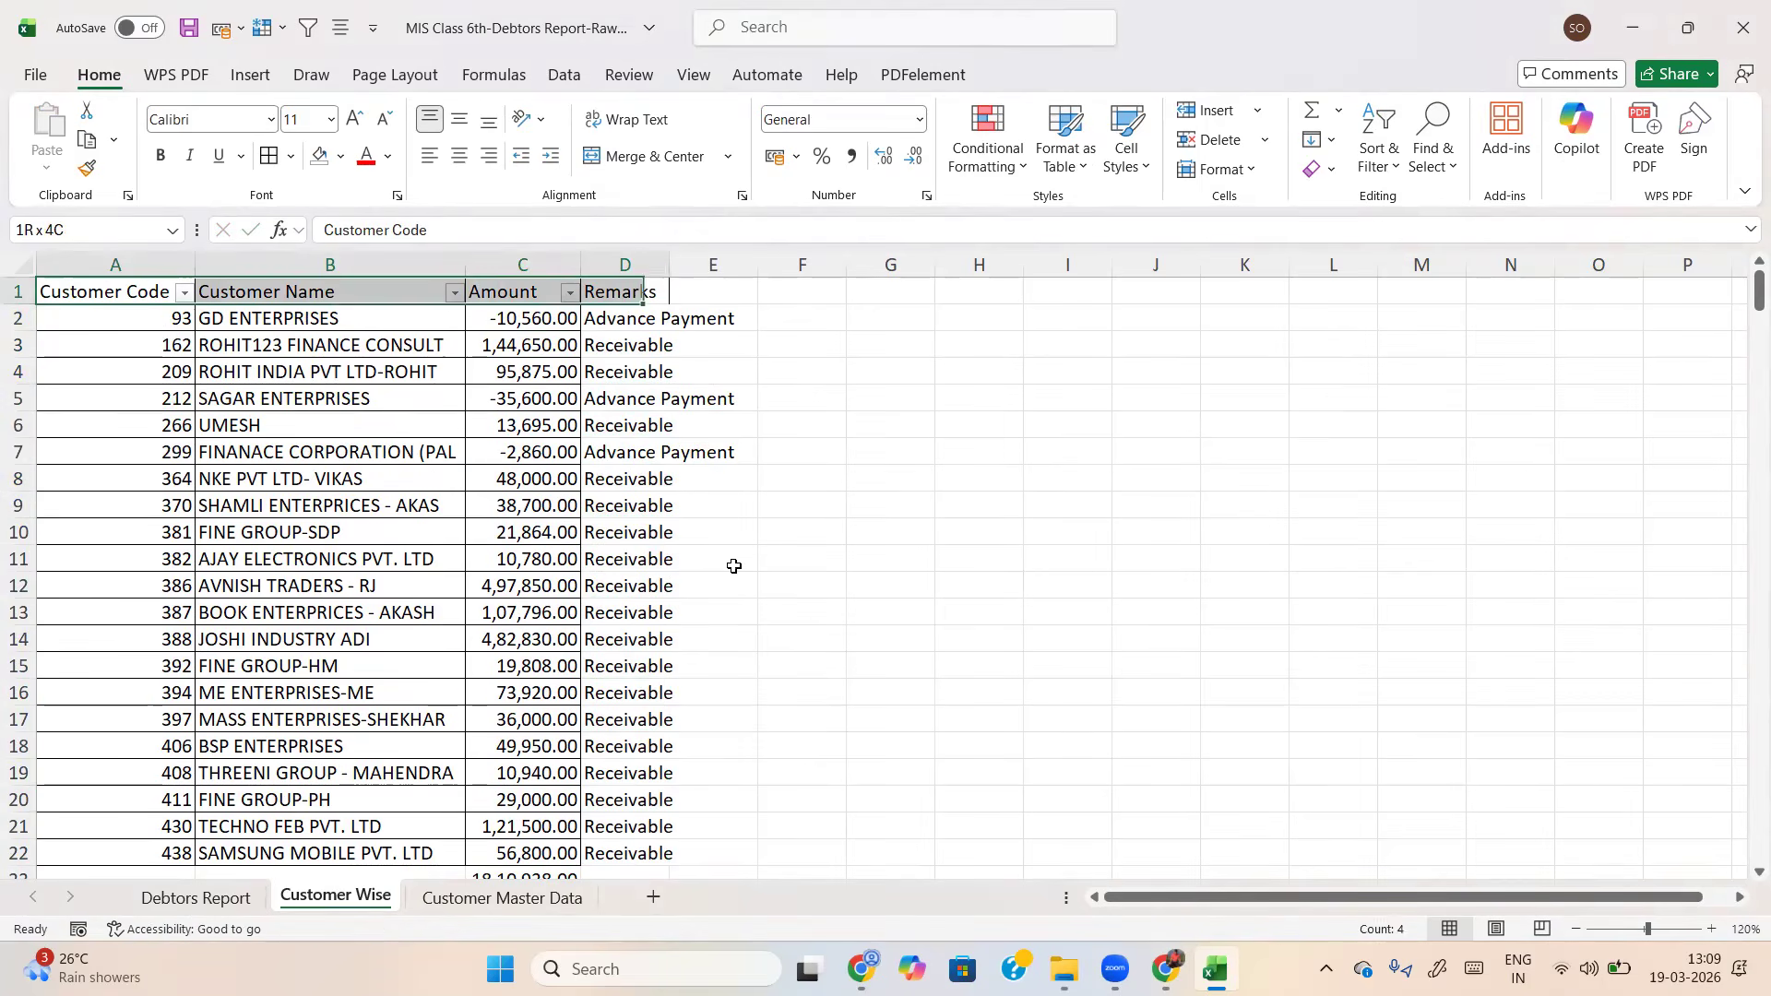
pyautogui.hotkey('ctrl', 'shift', 'Down')
pyautogui.hotkey('alt', 'h')
pyautogui.press('b')
pyautogui.press('a')
# Fill the header row cells A1:D1 with light green
pyautogui.hotkey('ctrl', 'Home')
pyautogui.hotkey('ctrl', 'shift', 'Right')
pyautogui.press('h')
pyautogui.press('Up')
pyautogui.press('Up')
pyautogui.press('Up')
pyautogui.press('Left')
pyautogui.press('Left')
pyautogui.press('Left')
pyautogui.press('Left')
pyautogui.press('Left')
pyautogui.press('Return')
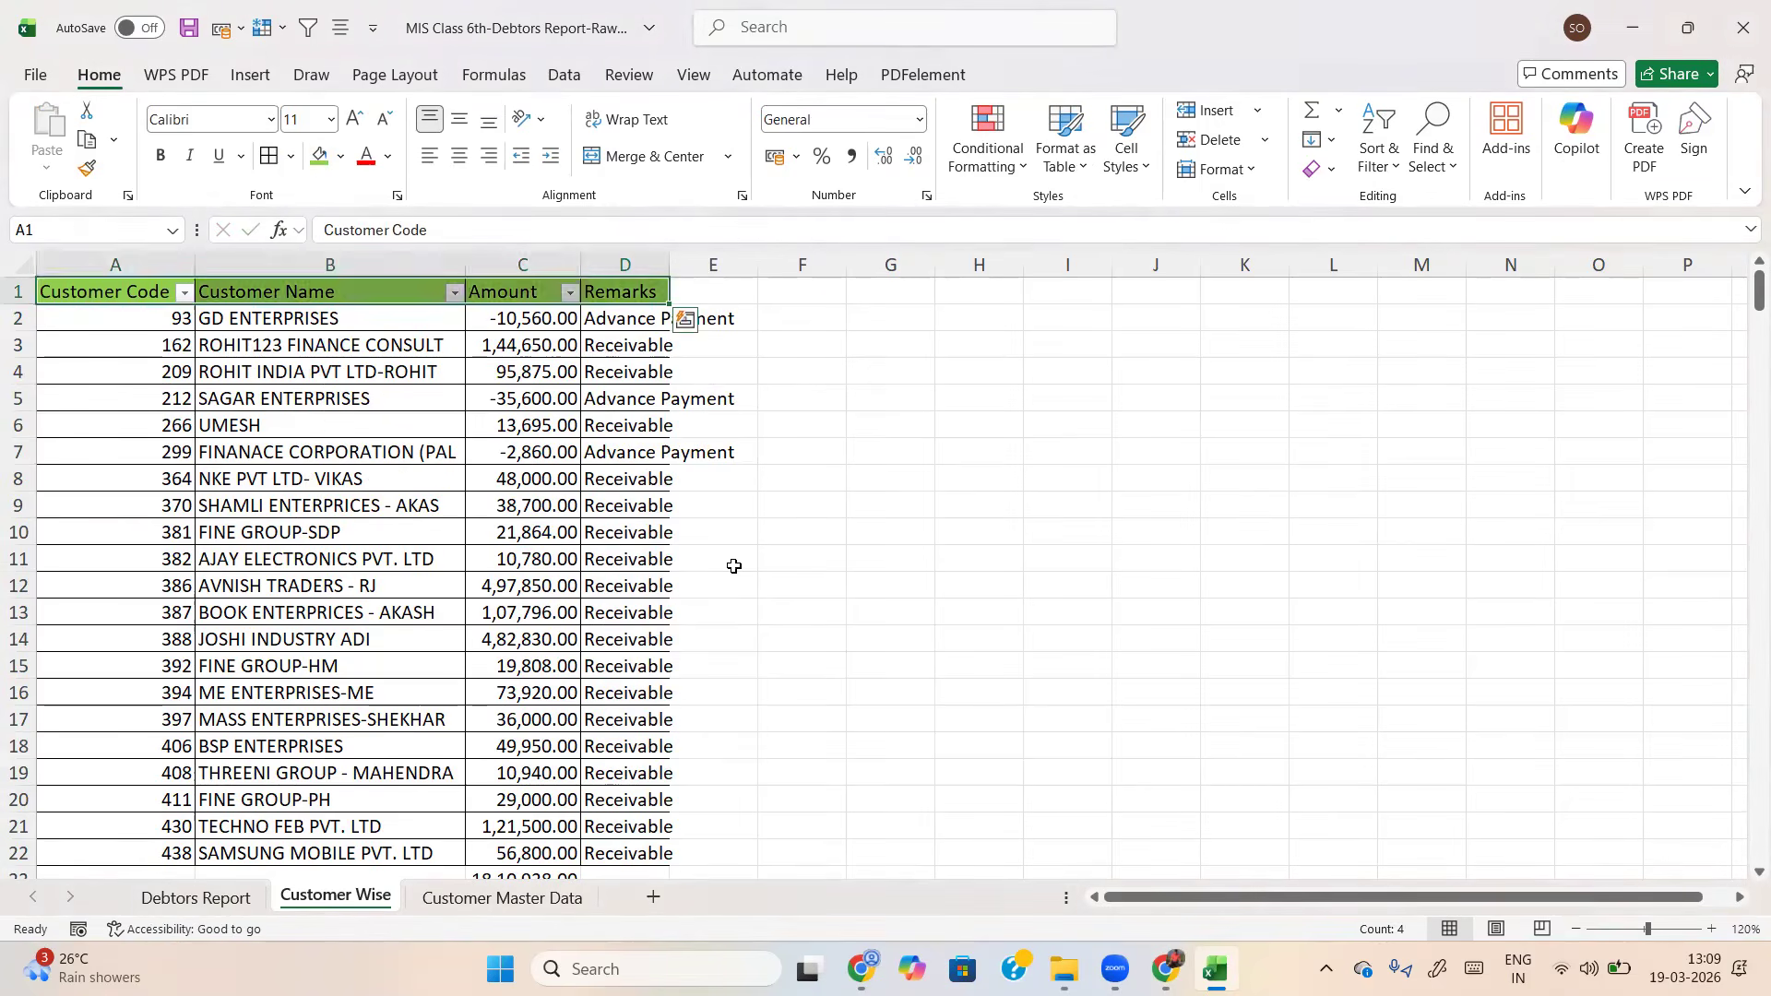
# Autofit the Remarks column width to its contents
pyautogui.hotkey('ctrl', 'Right')
pyautogui.hotkey('ctrl', 'shift', 'Down')
pyautogui.press('alt')
pyautogui.press('h')
pyautogui.press('o')
pyautogui.press('i')
pyautogui.press('Left')
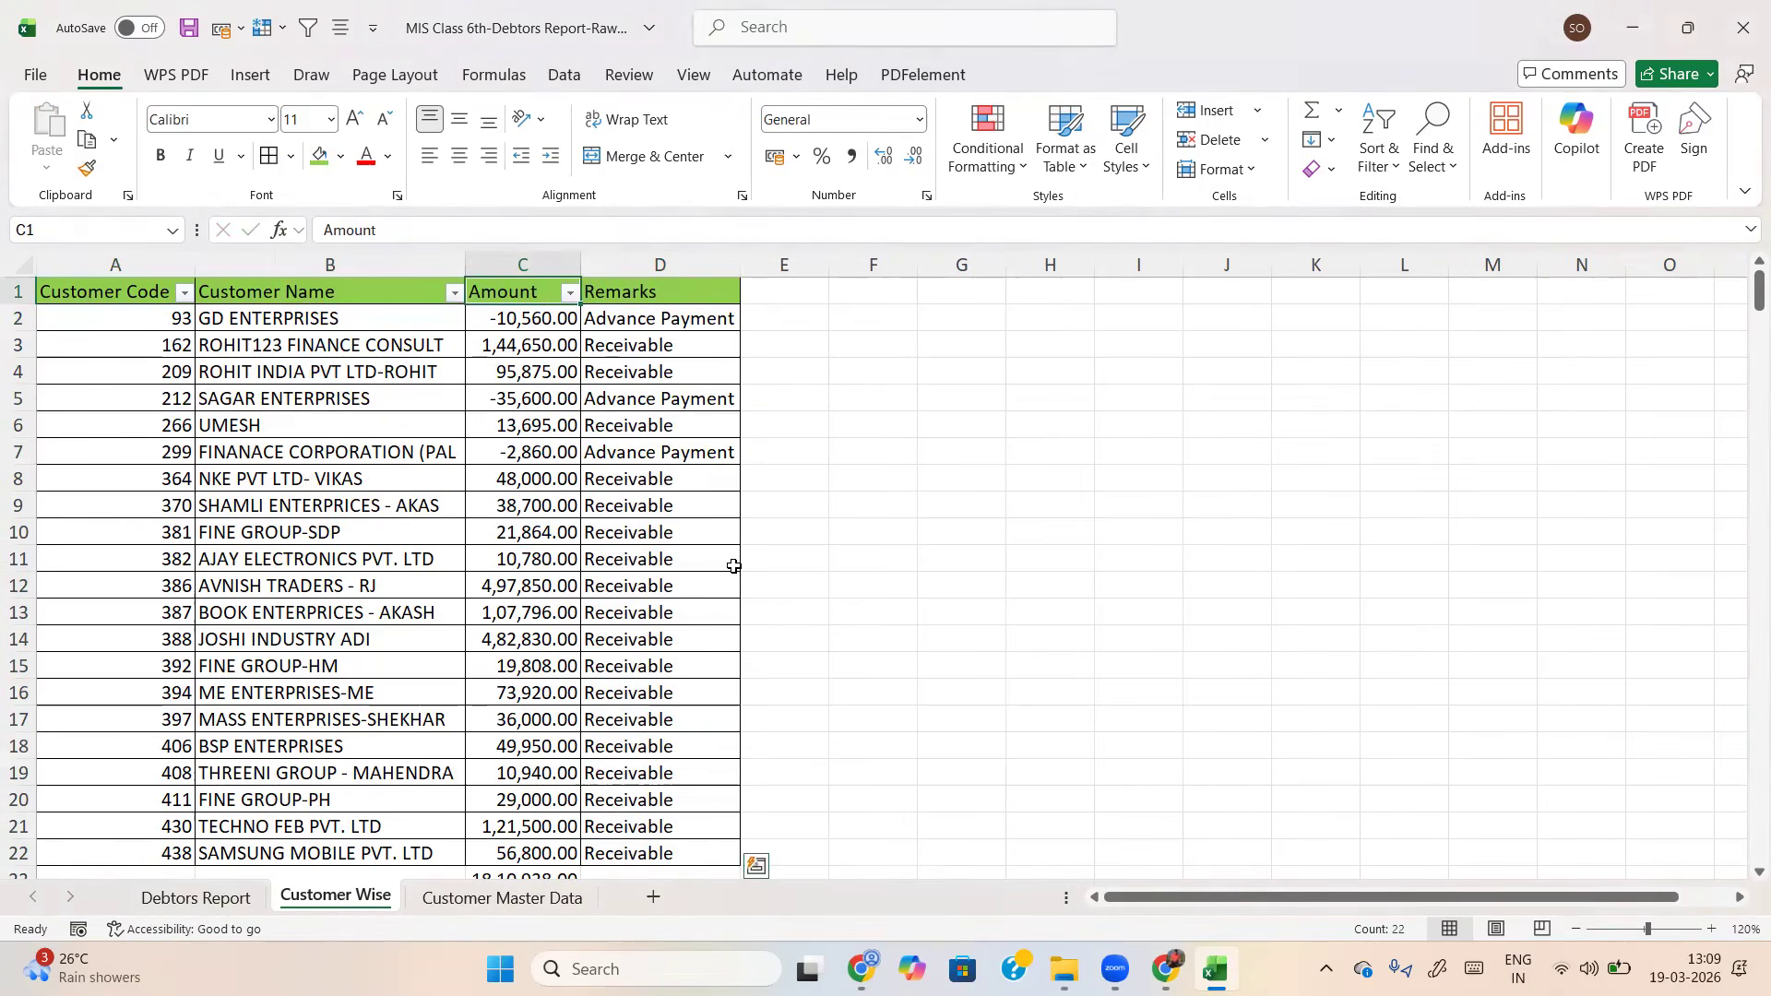
# Check the Amount column down to its total in C23
pyautogui.hotkey('ctrl', 'Down')
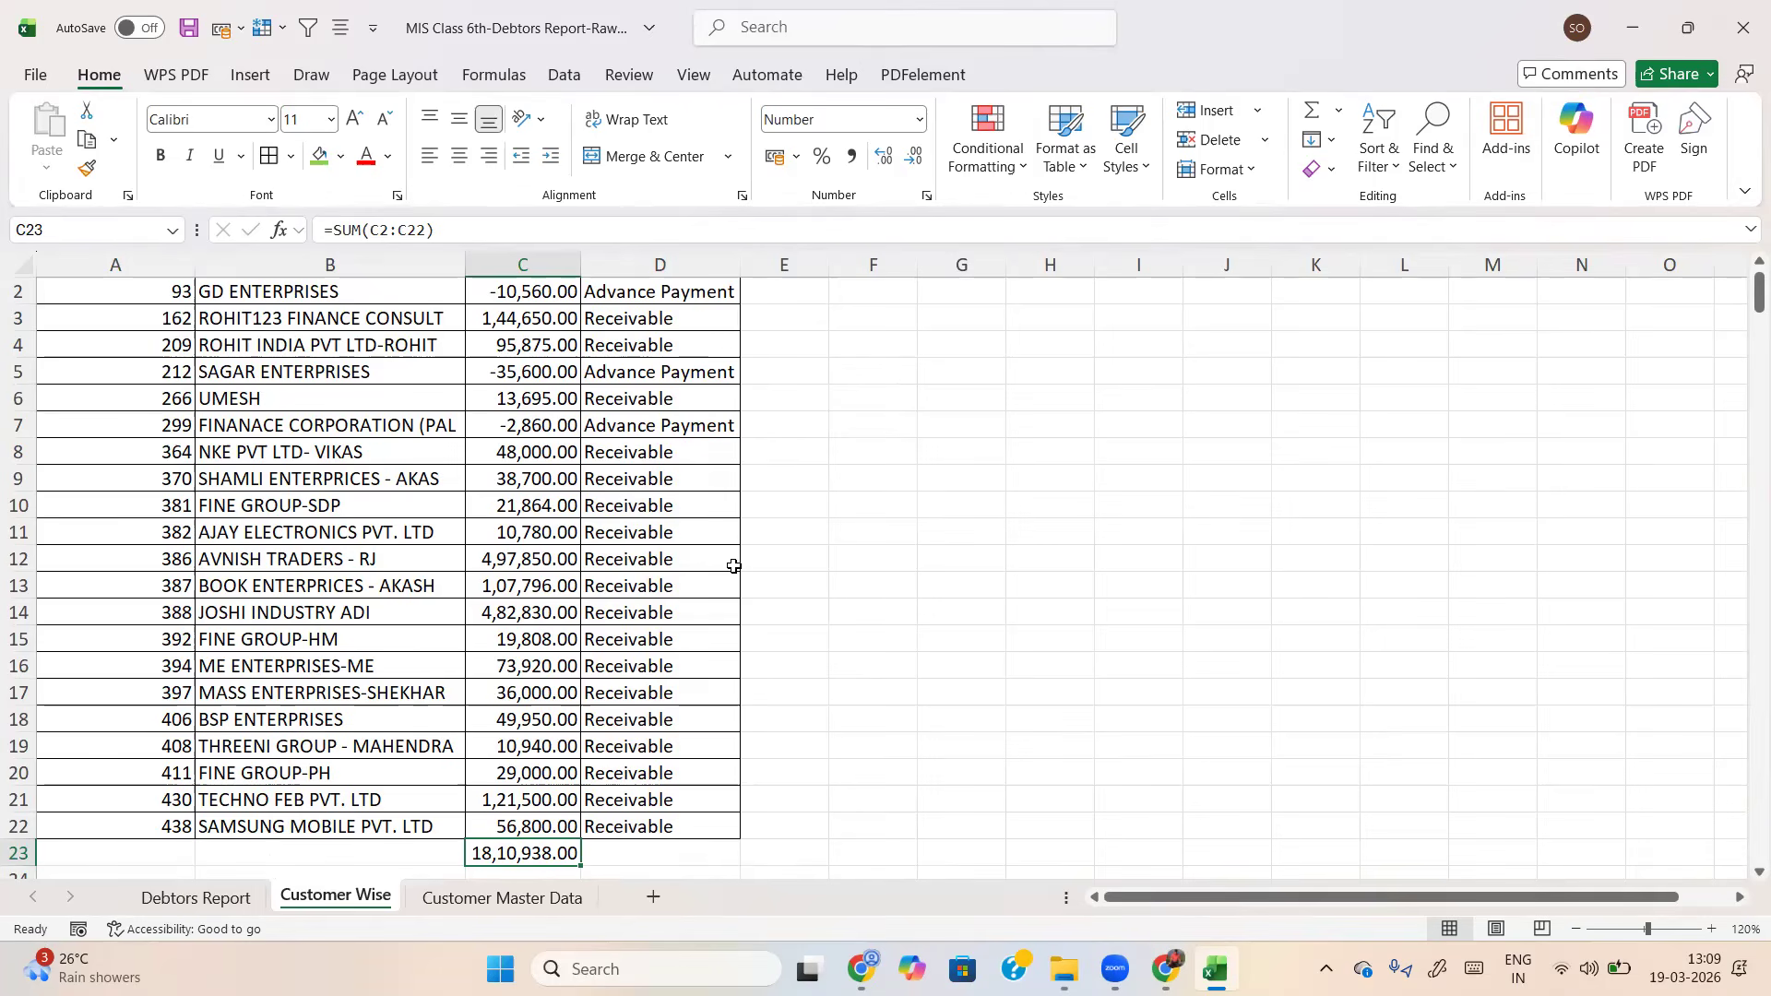
pyautogui.press('Up')
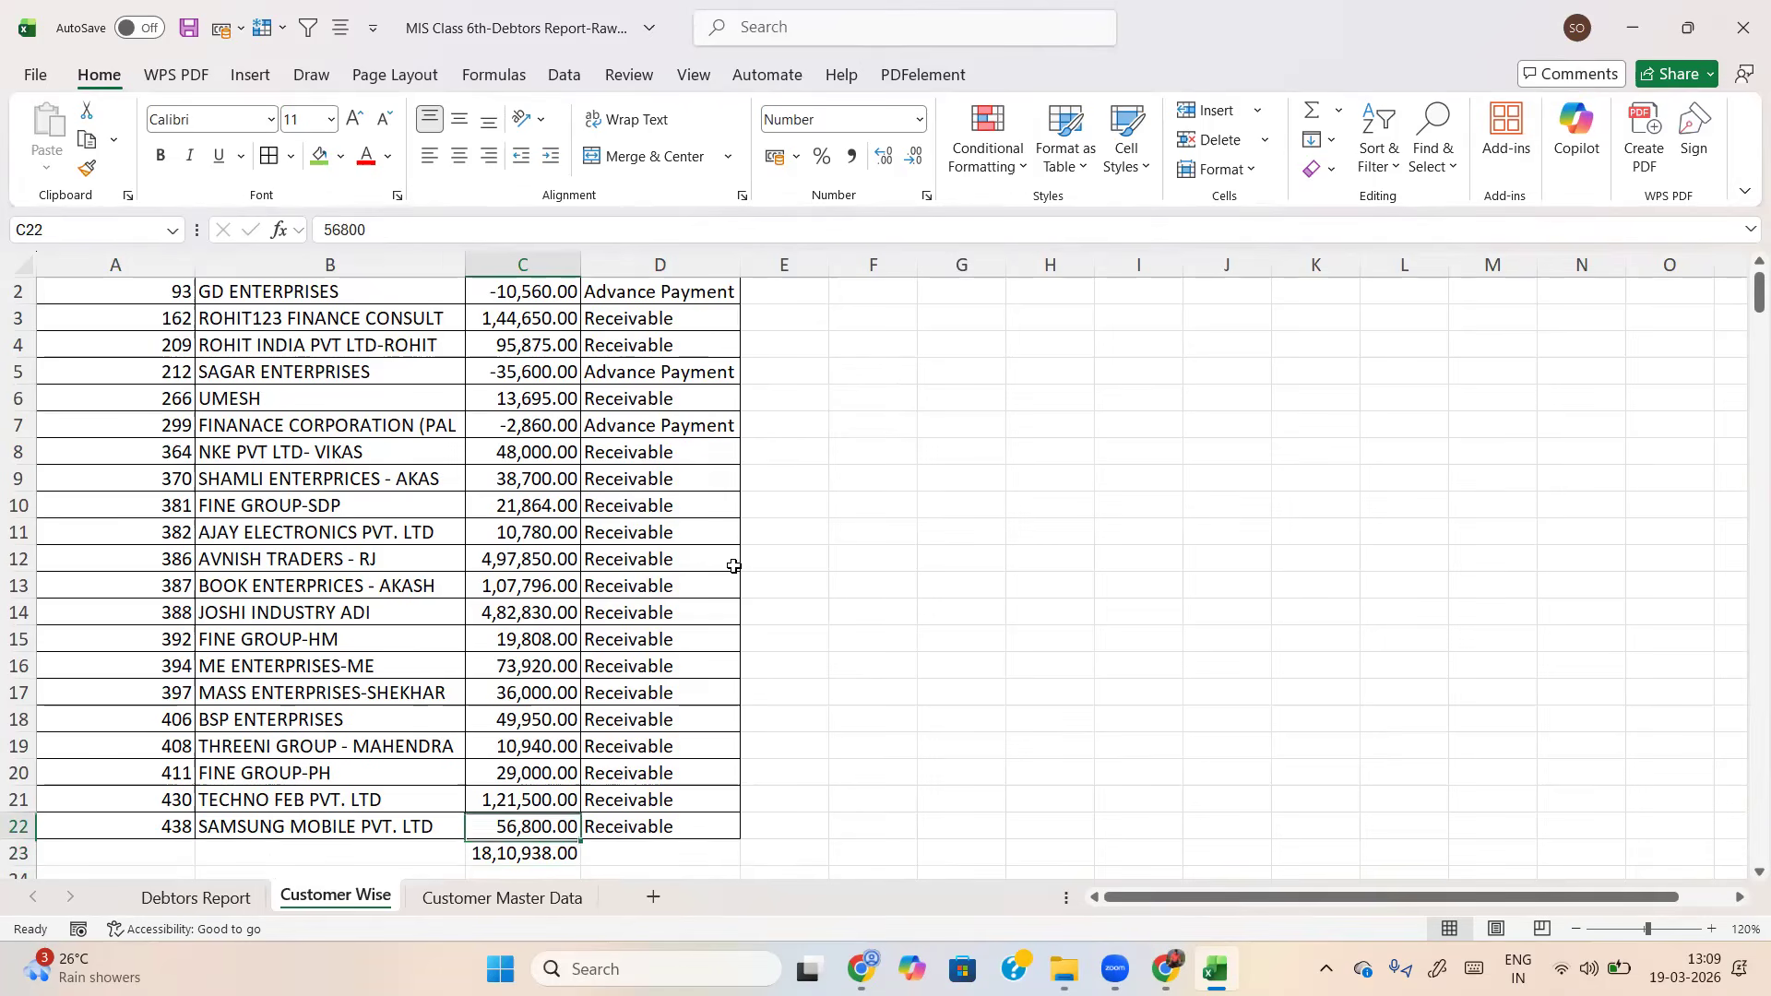
pyautogui.hotkey('ctrl', 'Up')
pyautogui.press('Right')
pyautogui.press('Right')
pyautogui.press('Right')
pyautogui.press('Down')
pyautogui.press('Down')
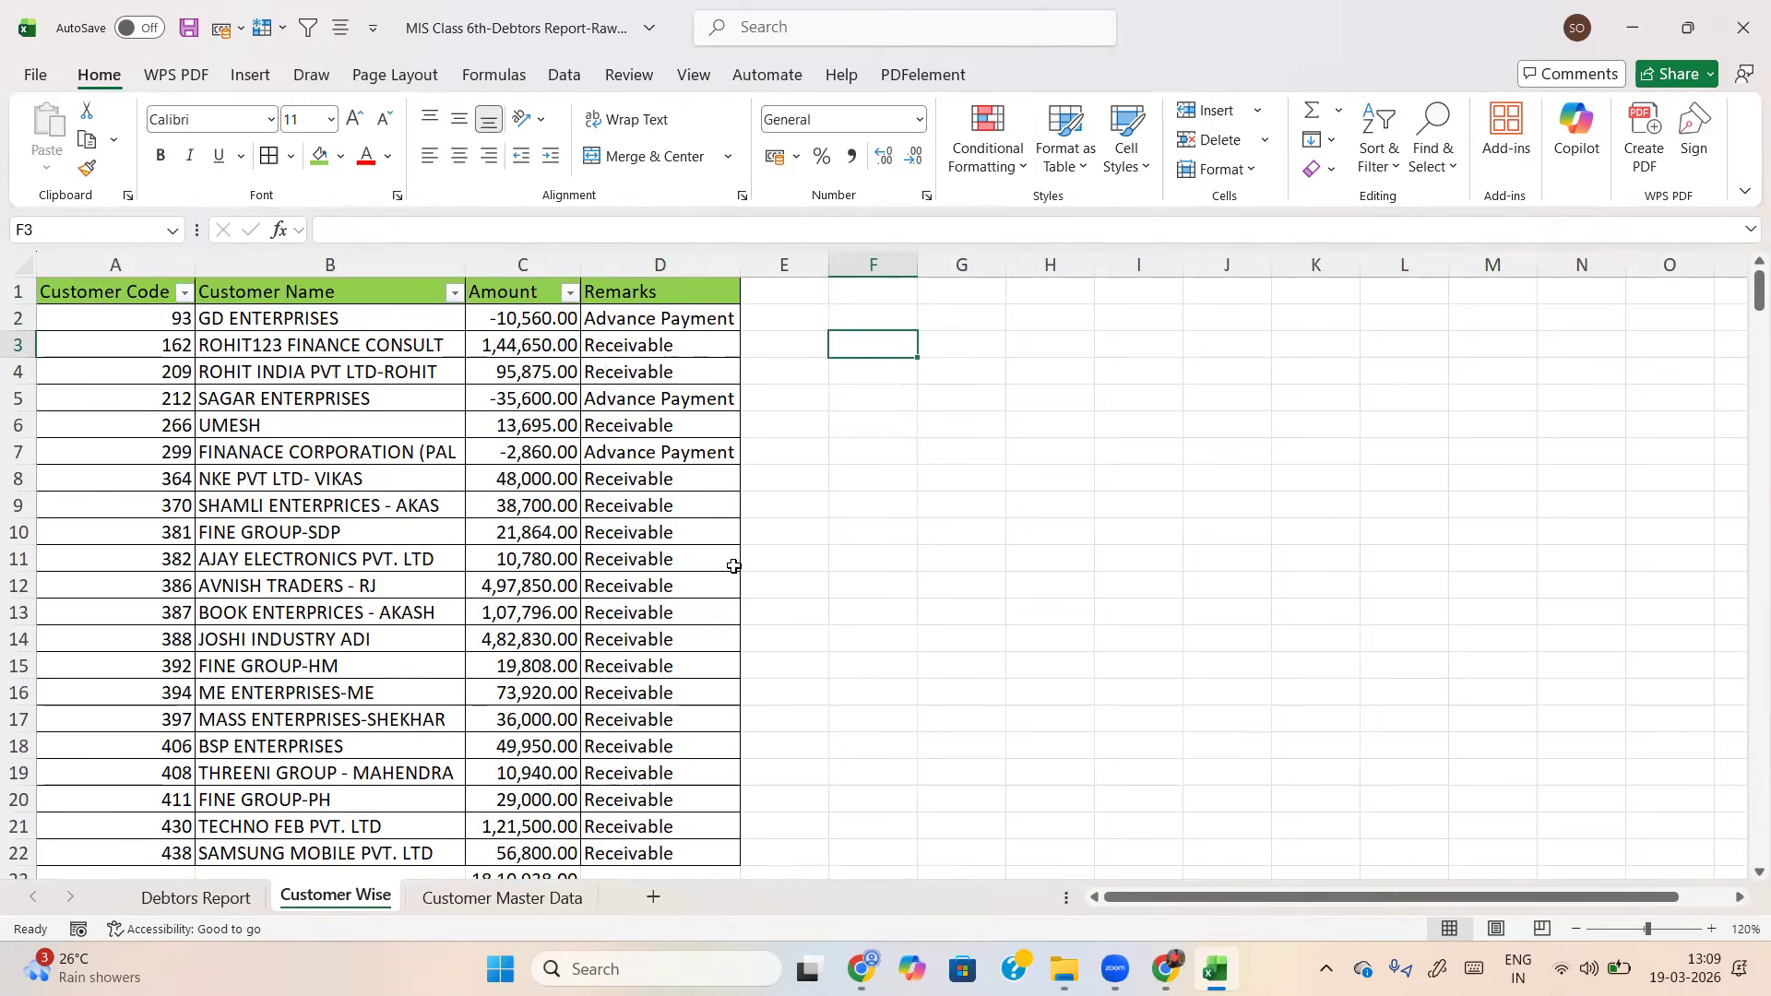
# Insert a PivotTable from the range A1:D22, placed on the existing Customer Wise worksheet at cell F2
pyautogui.hotkey('ctrl', 'Left')
pyautogui.hotkey('ctrl', 'Home')
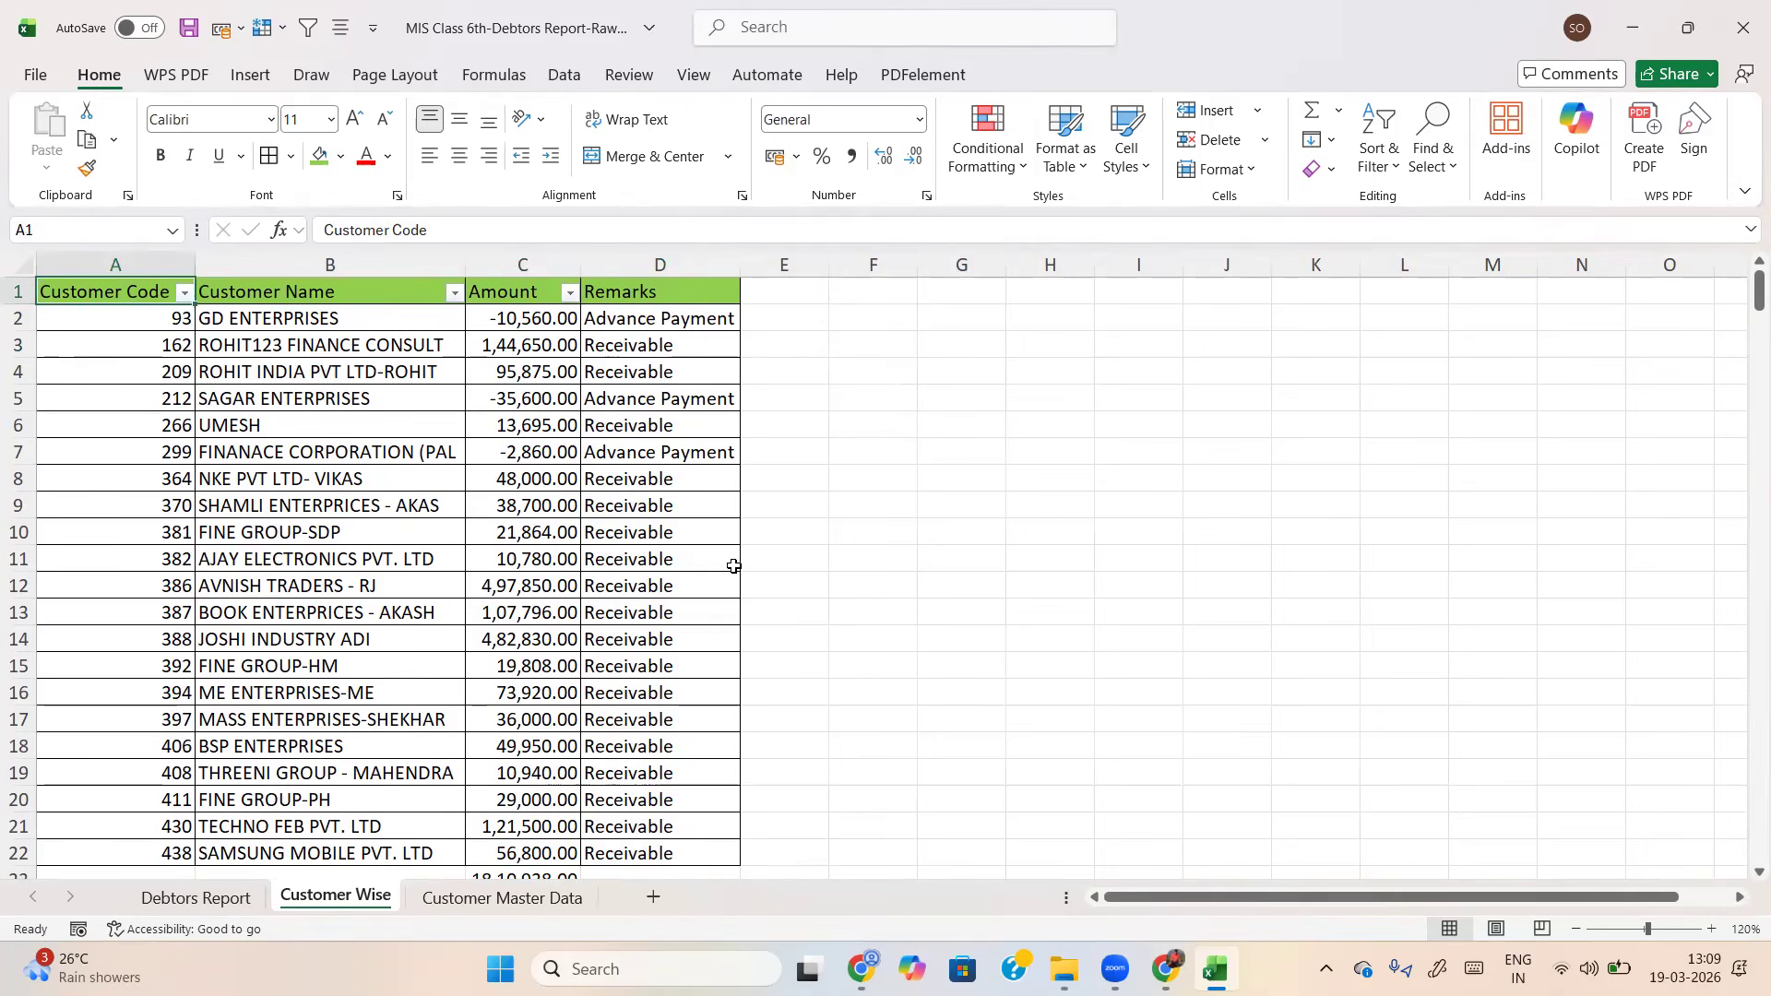
pyautogui.hotkey('ctrl', 'shift', 'Right')
pyautogui.hotkey('ctrl', 'shift', 'Down')
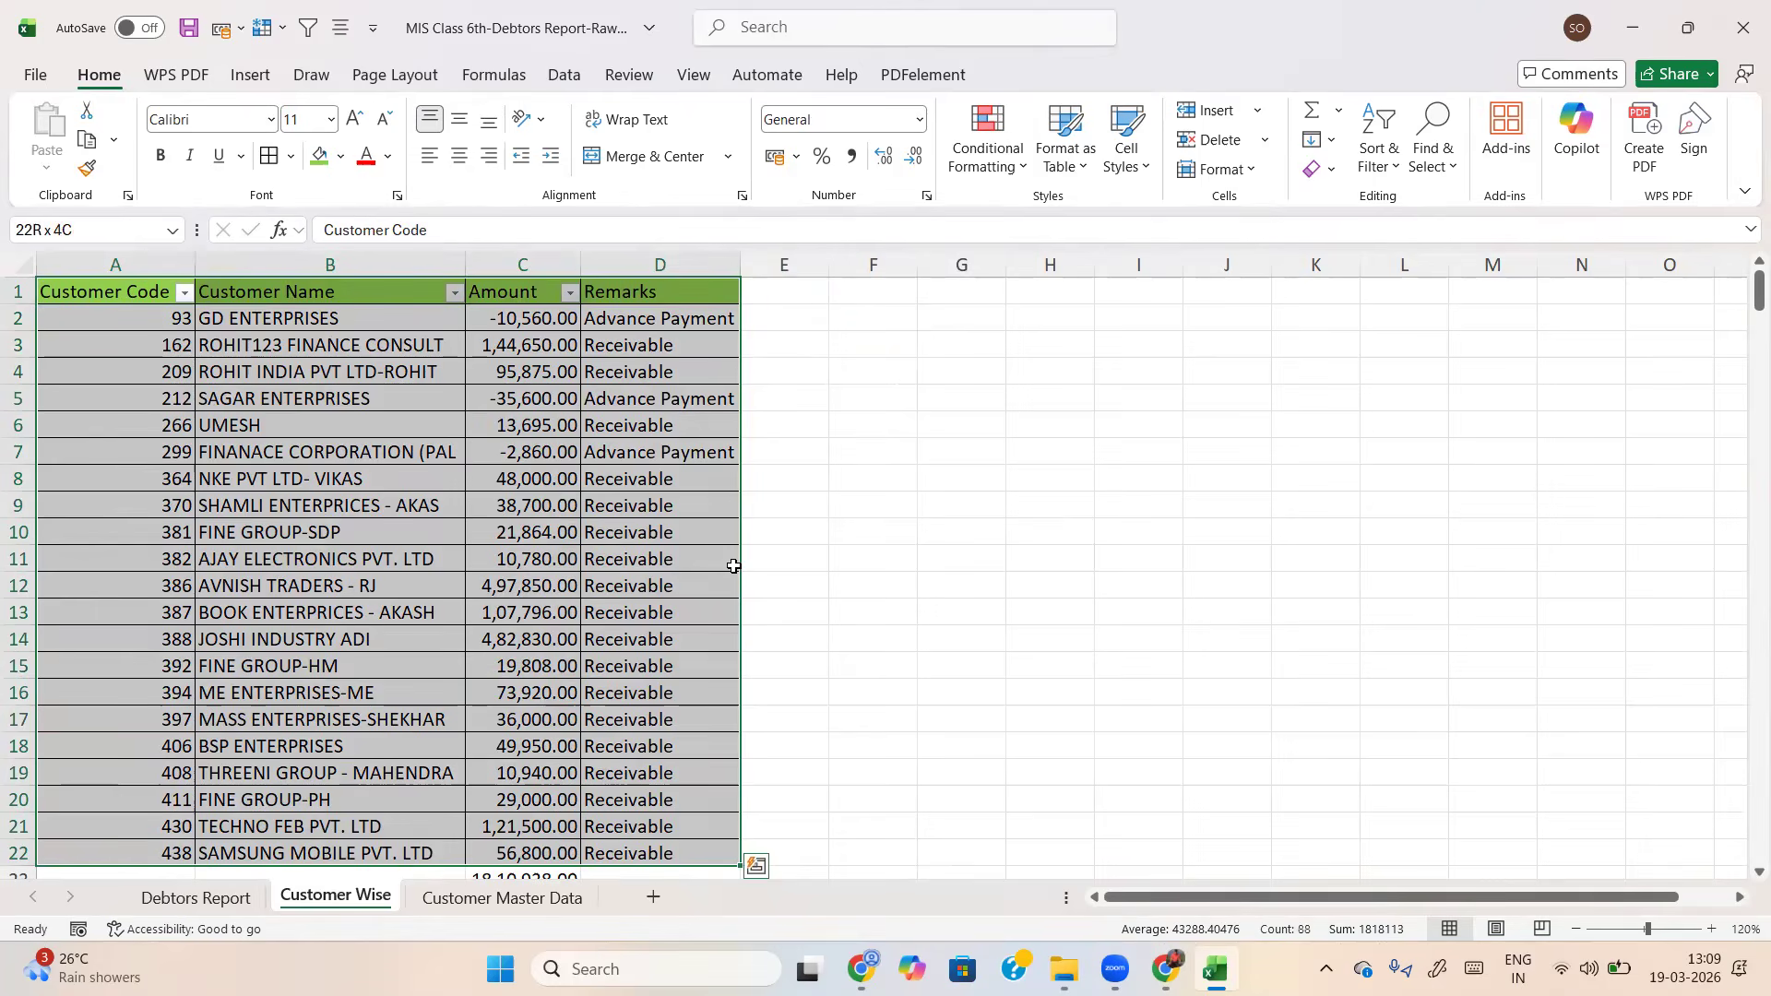
pyautogui.hotkey('alt', 'n')
pyautogui.press('v')
pyautogui.press('t')
pyautogui.click(808, 493)
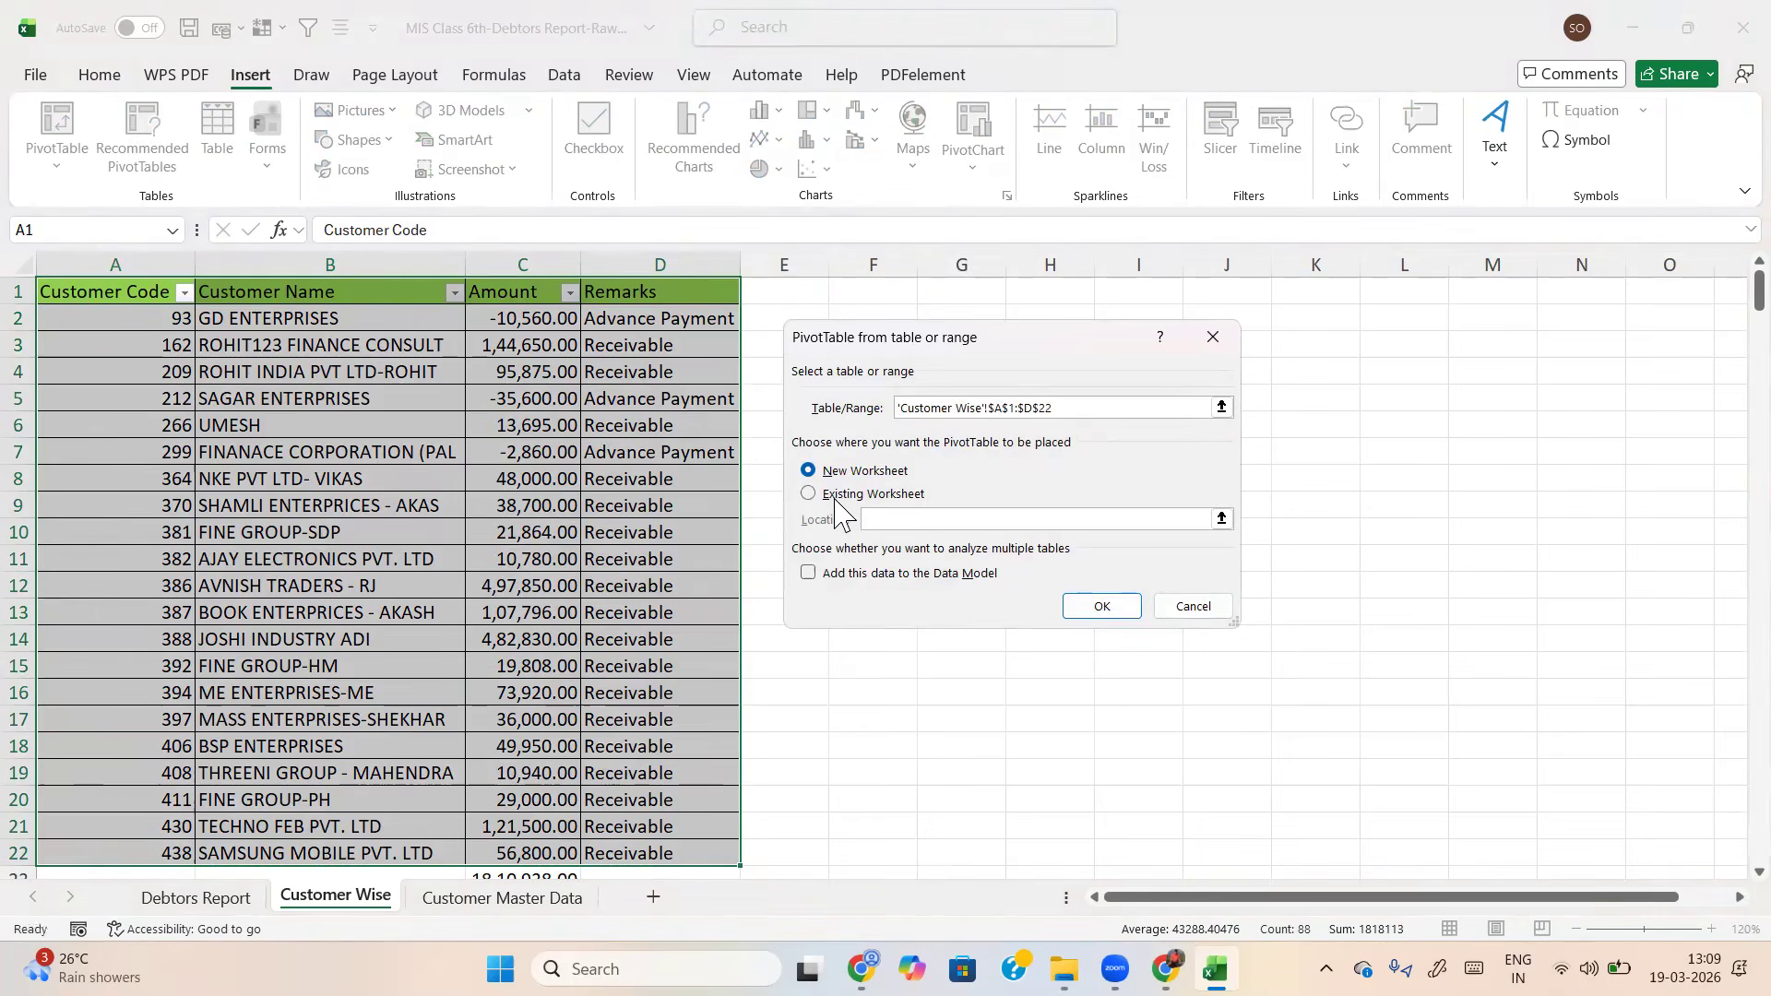
pyautogui.moveTo(1036, 343); pyautogui.dragTo(1302, 332)
pyautogui.click(886, 317)
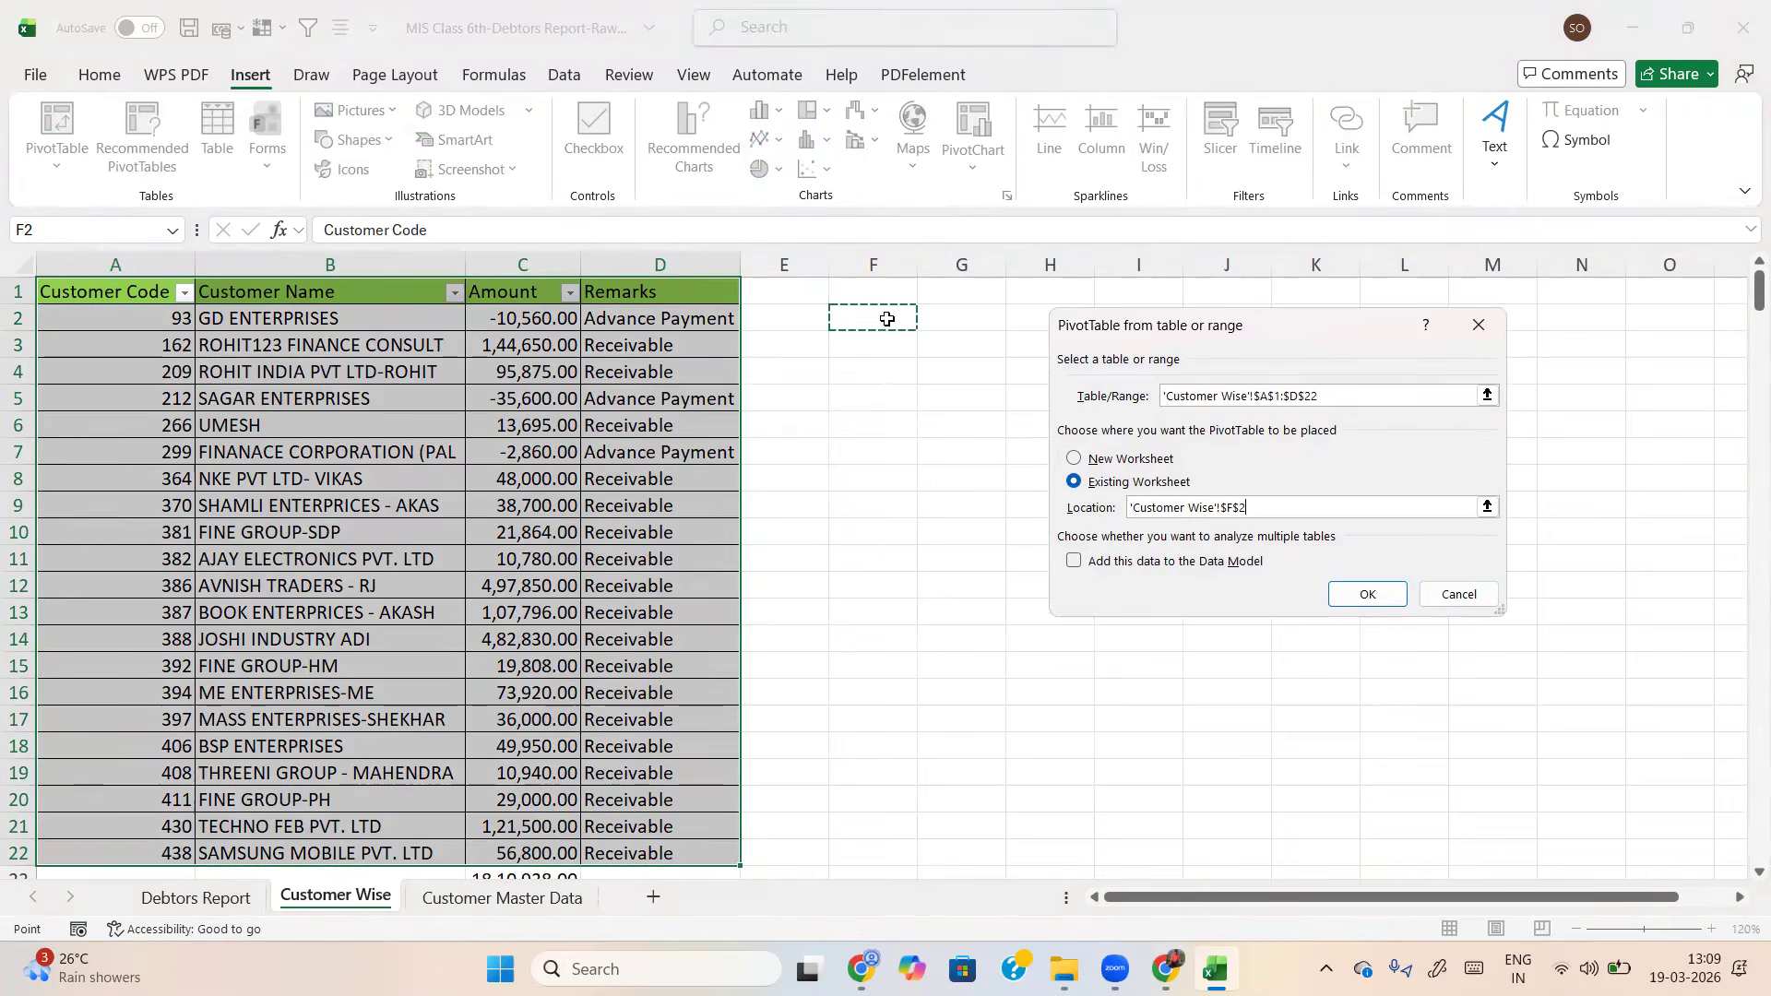
pyautogui.click(1389, 598)
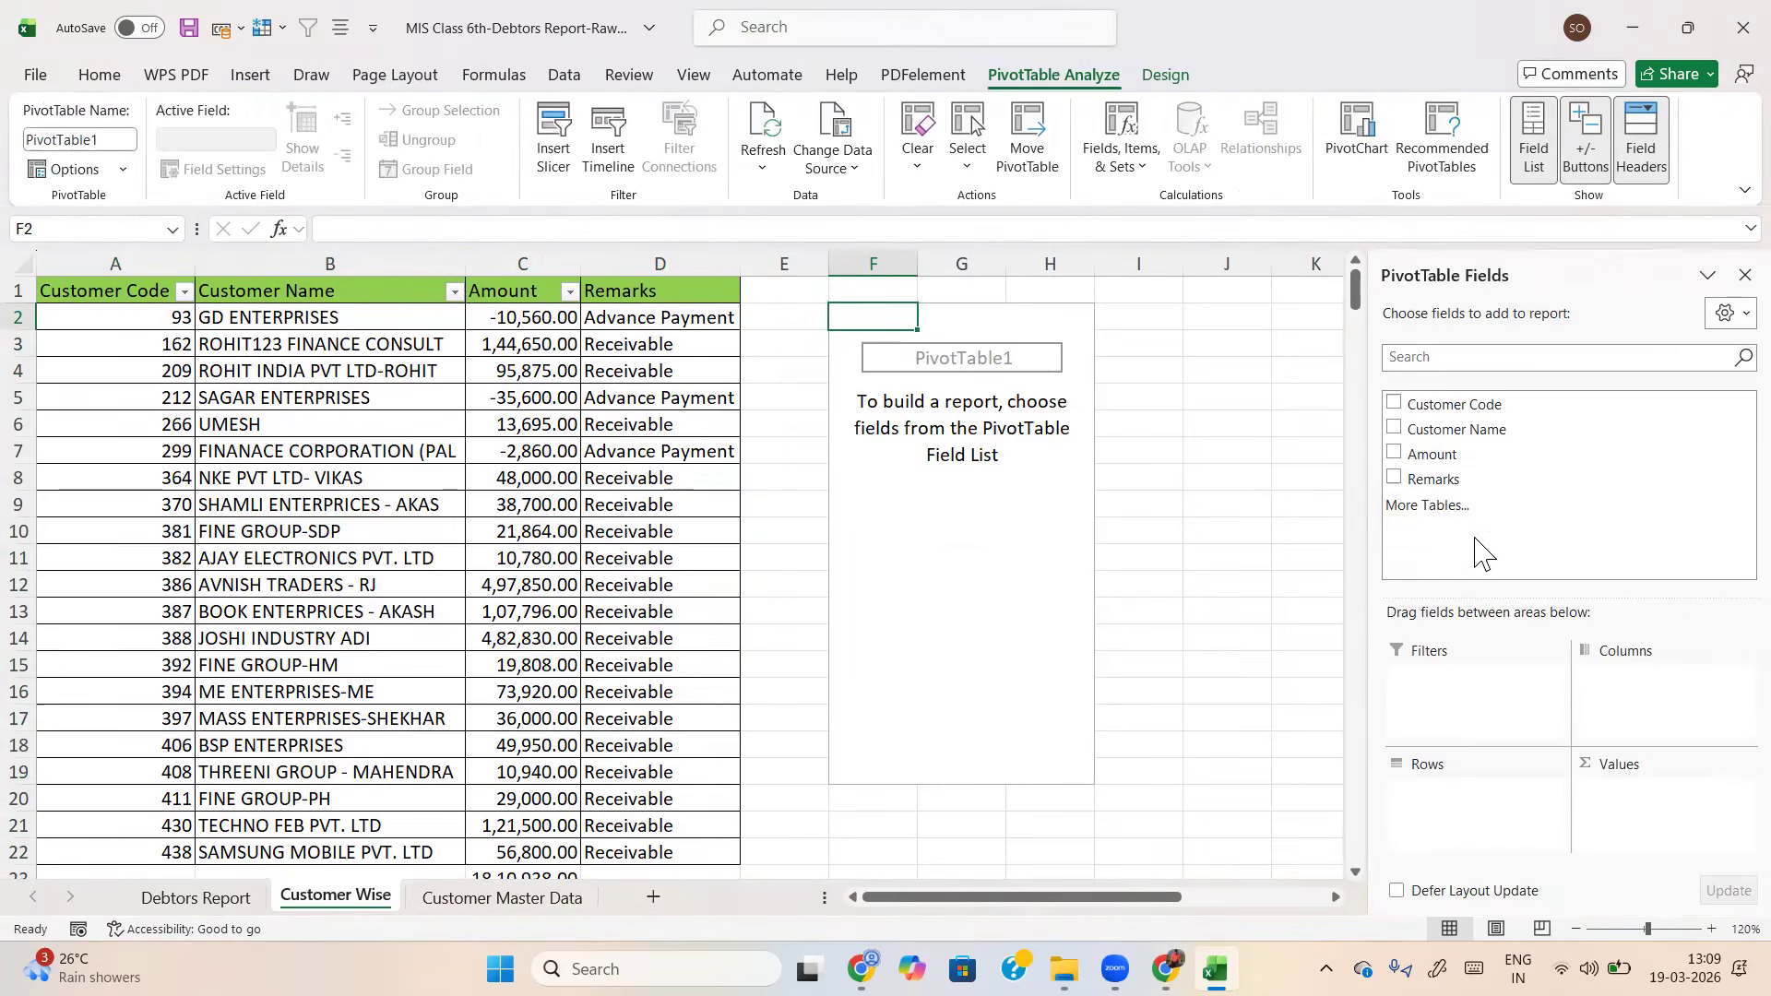
# Add Remarks to the PivotTable's Rows area and Amount to its Values area as a sum
pyautogui.moveTo(1477, 479); pyautogui.dragTo(1497, 825)
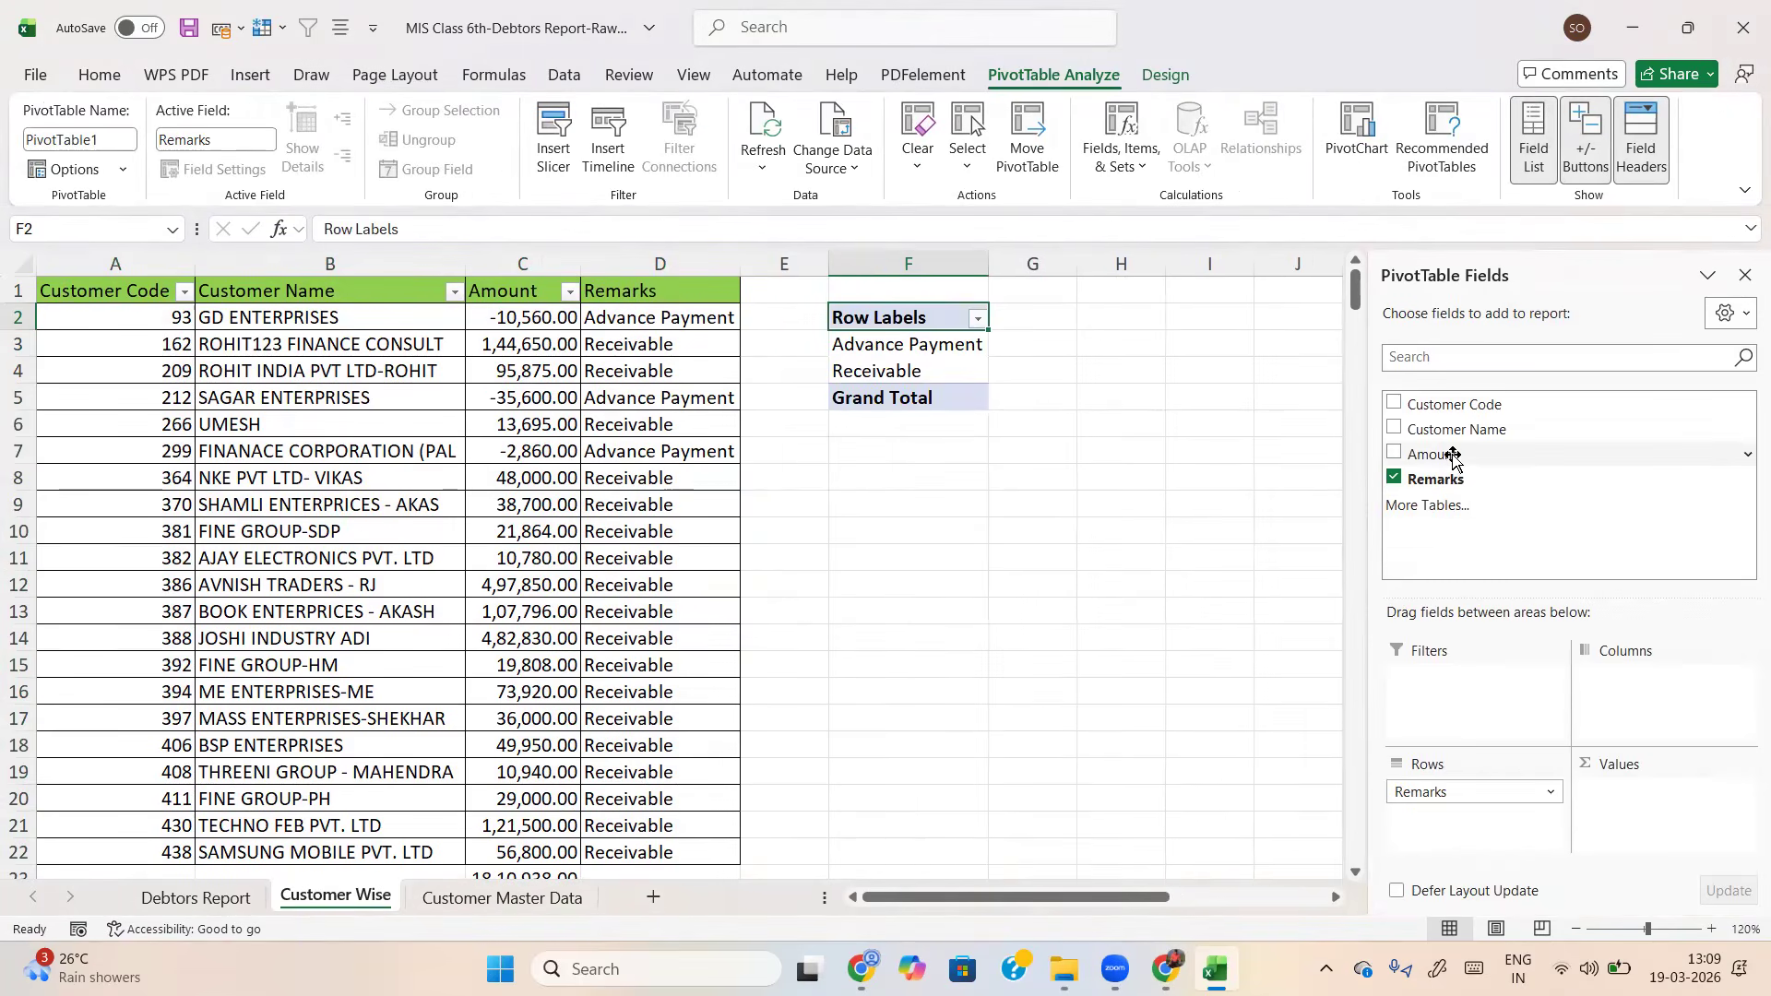
pyautogui.moveTo(1448, 454); pyautogui.dragTo(1678, 804)
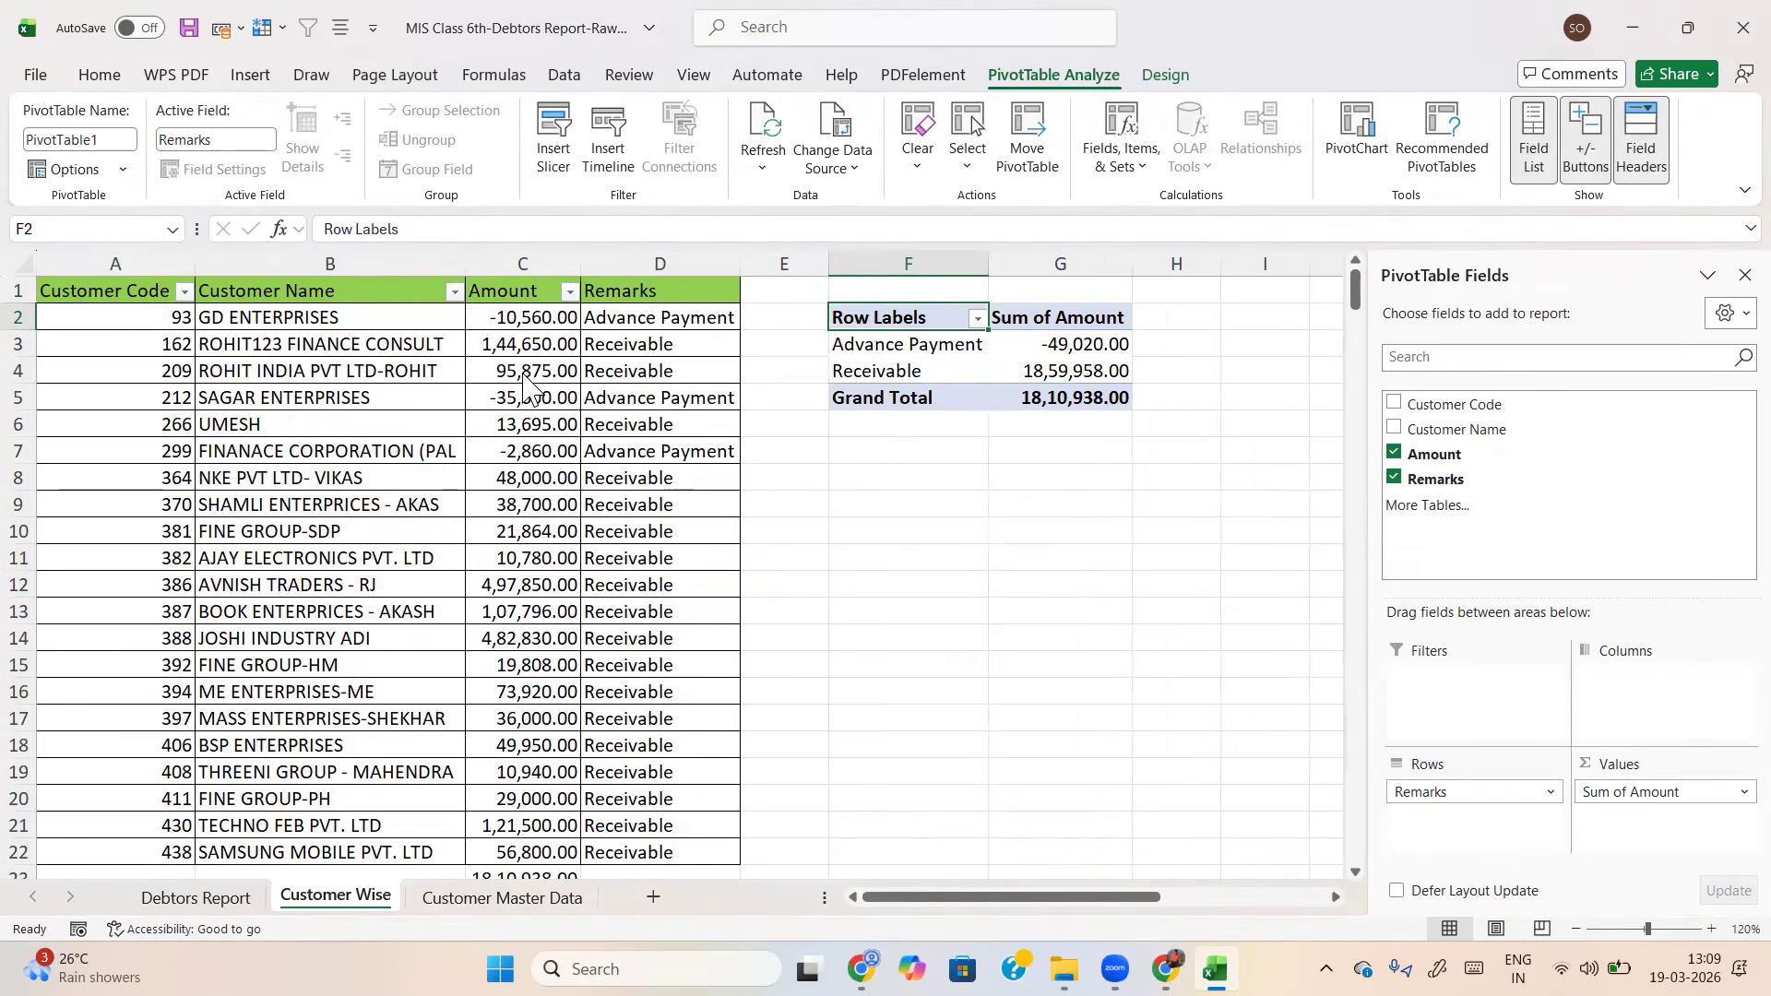
pyautogui.moveTo(1061, 17); pyautogui.dragTo(1130, 57)
pyautogui.moveTo(1361, 83)
pyautogui.mouseDown()
pyautogui.moveTo(1301, 146)
pyautogui.moveTo(1311, 116)
pyautogui.mouseUp()
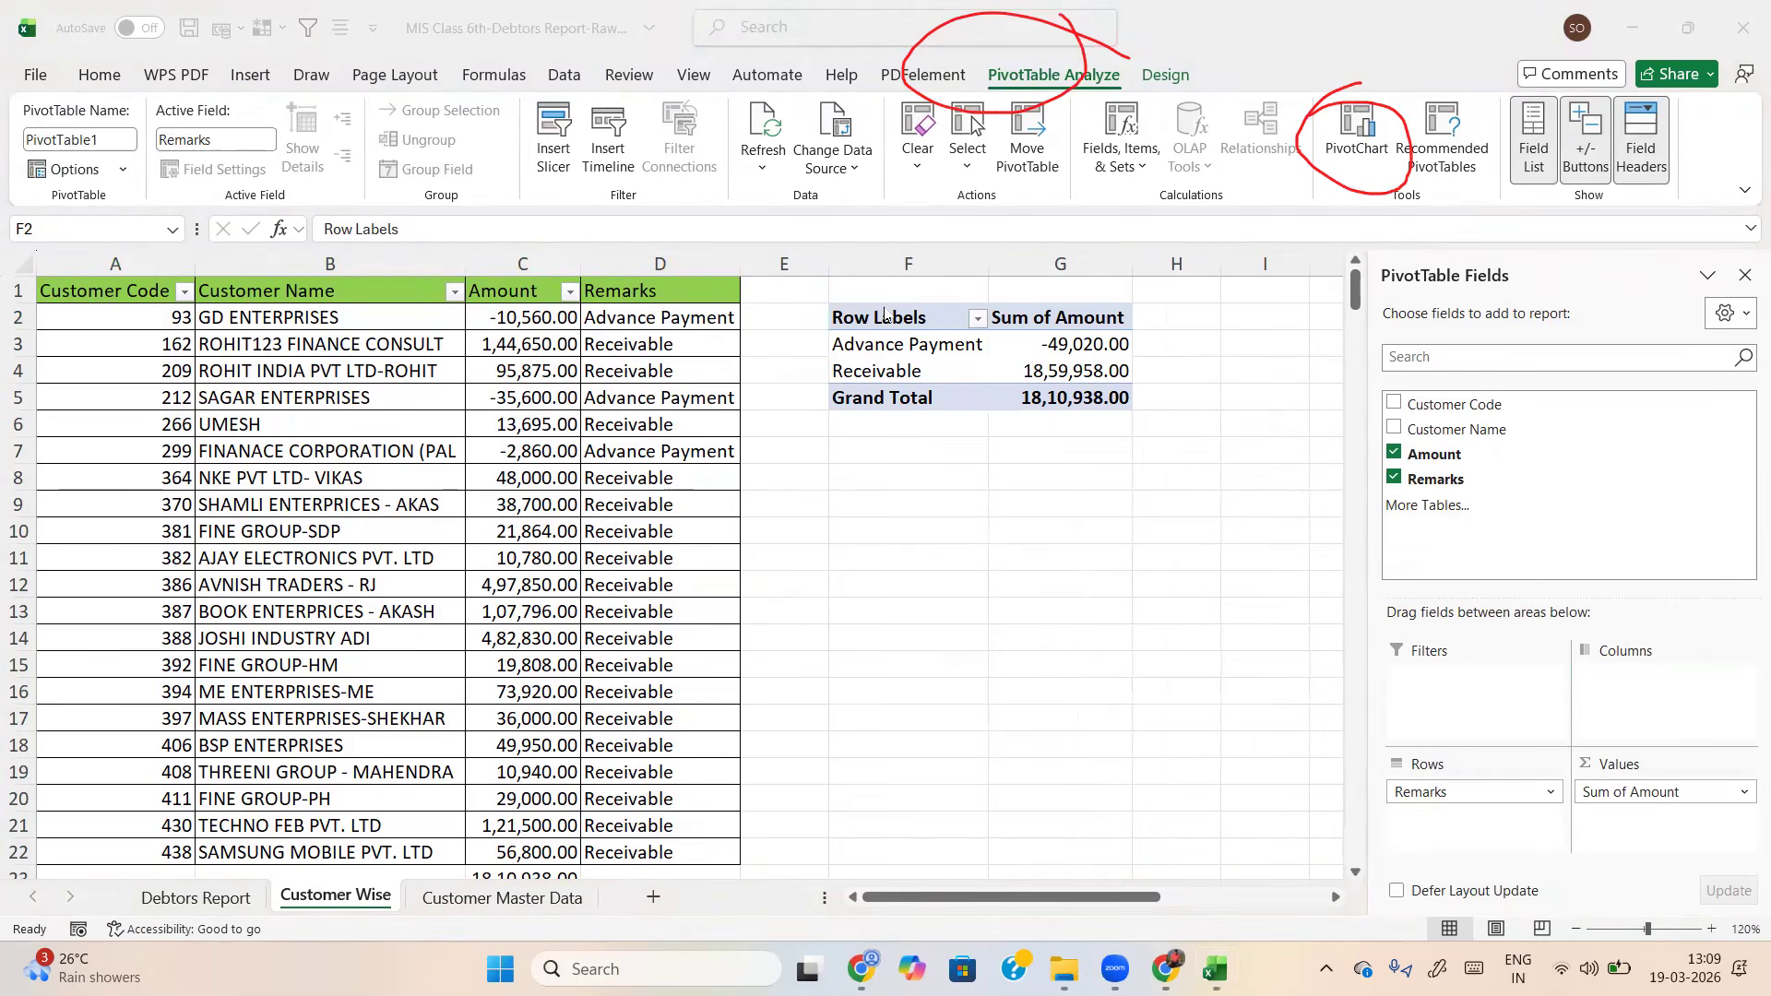
# Insert a Clustered Column PivotChart from the PivotTable and move it below the PivotTable
pyautogui.click(1362, 129)
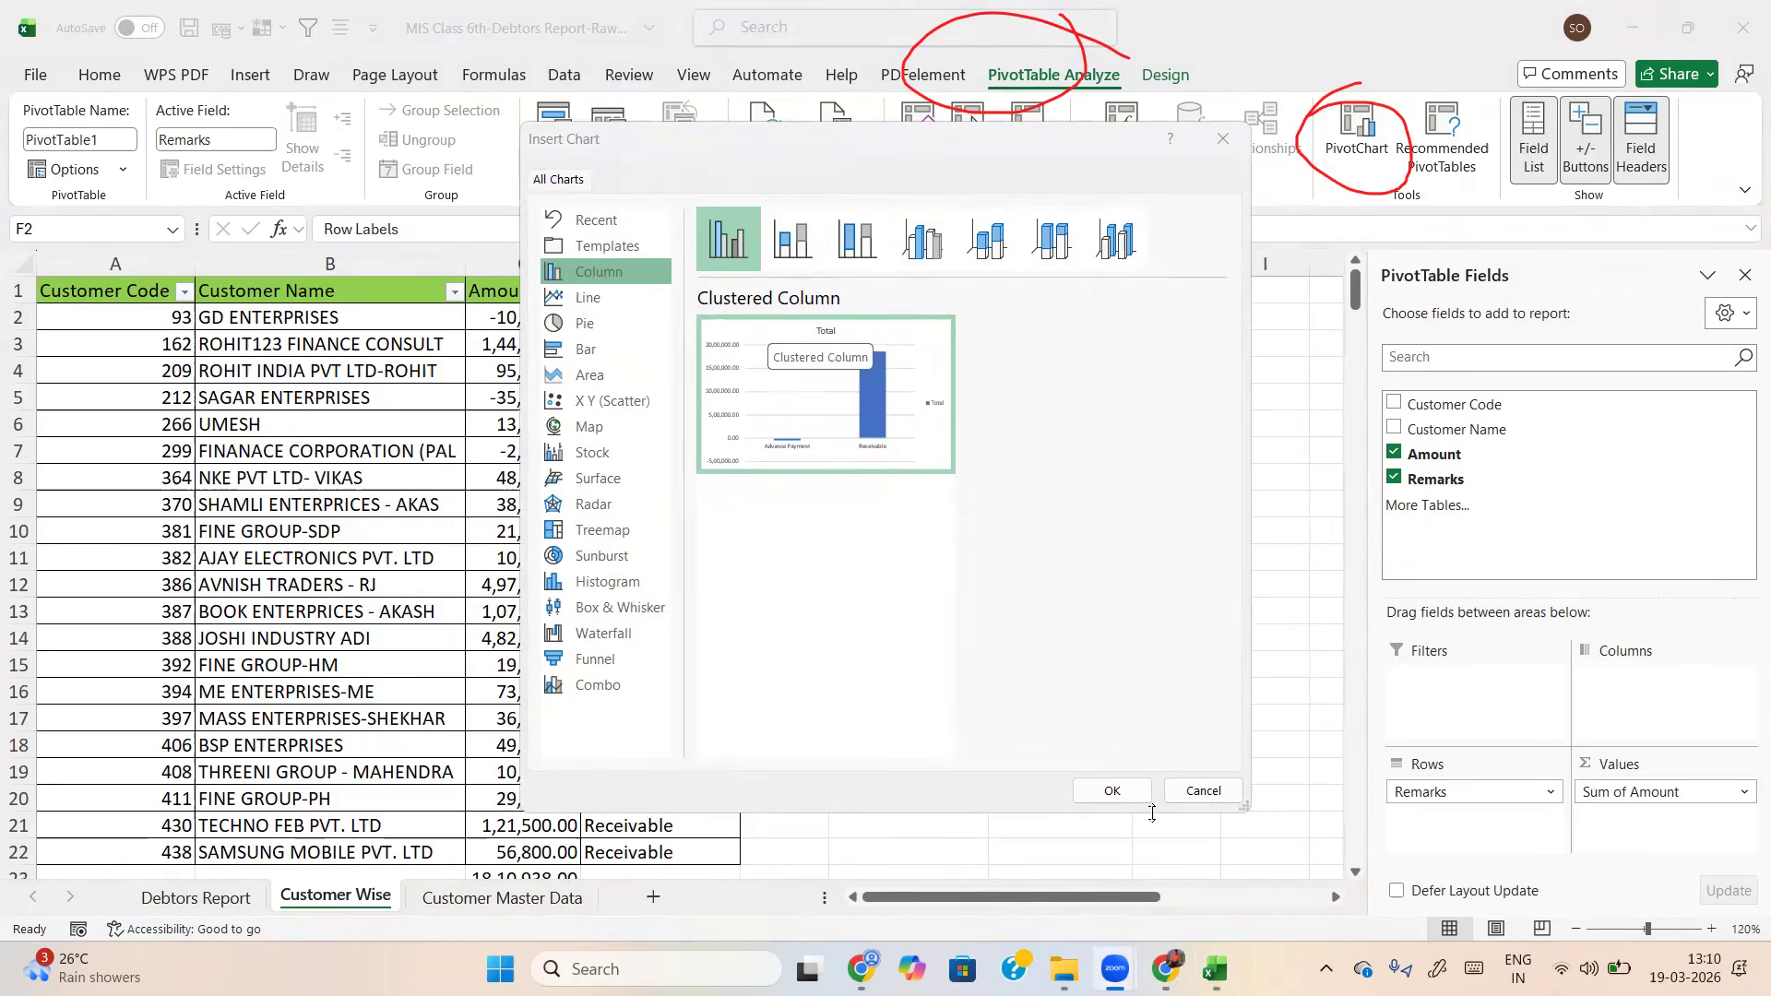
pyautogui.click(1114, 790)
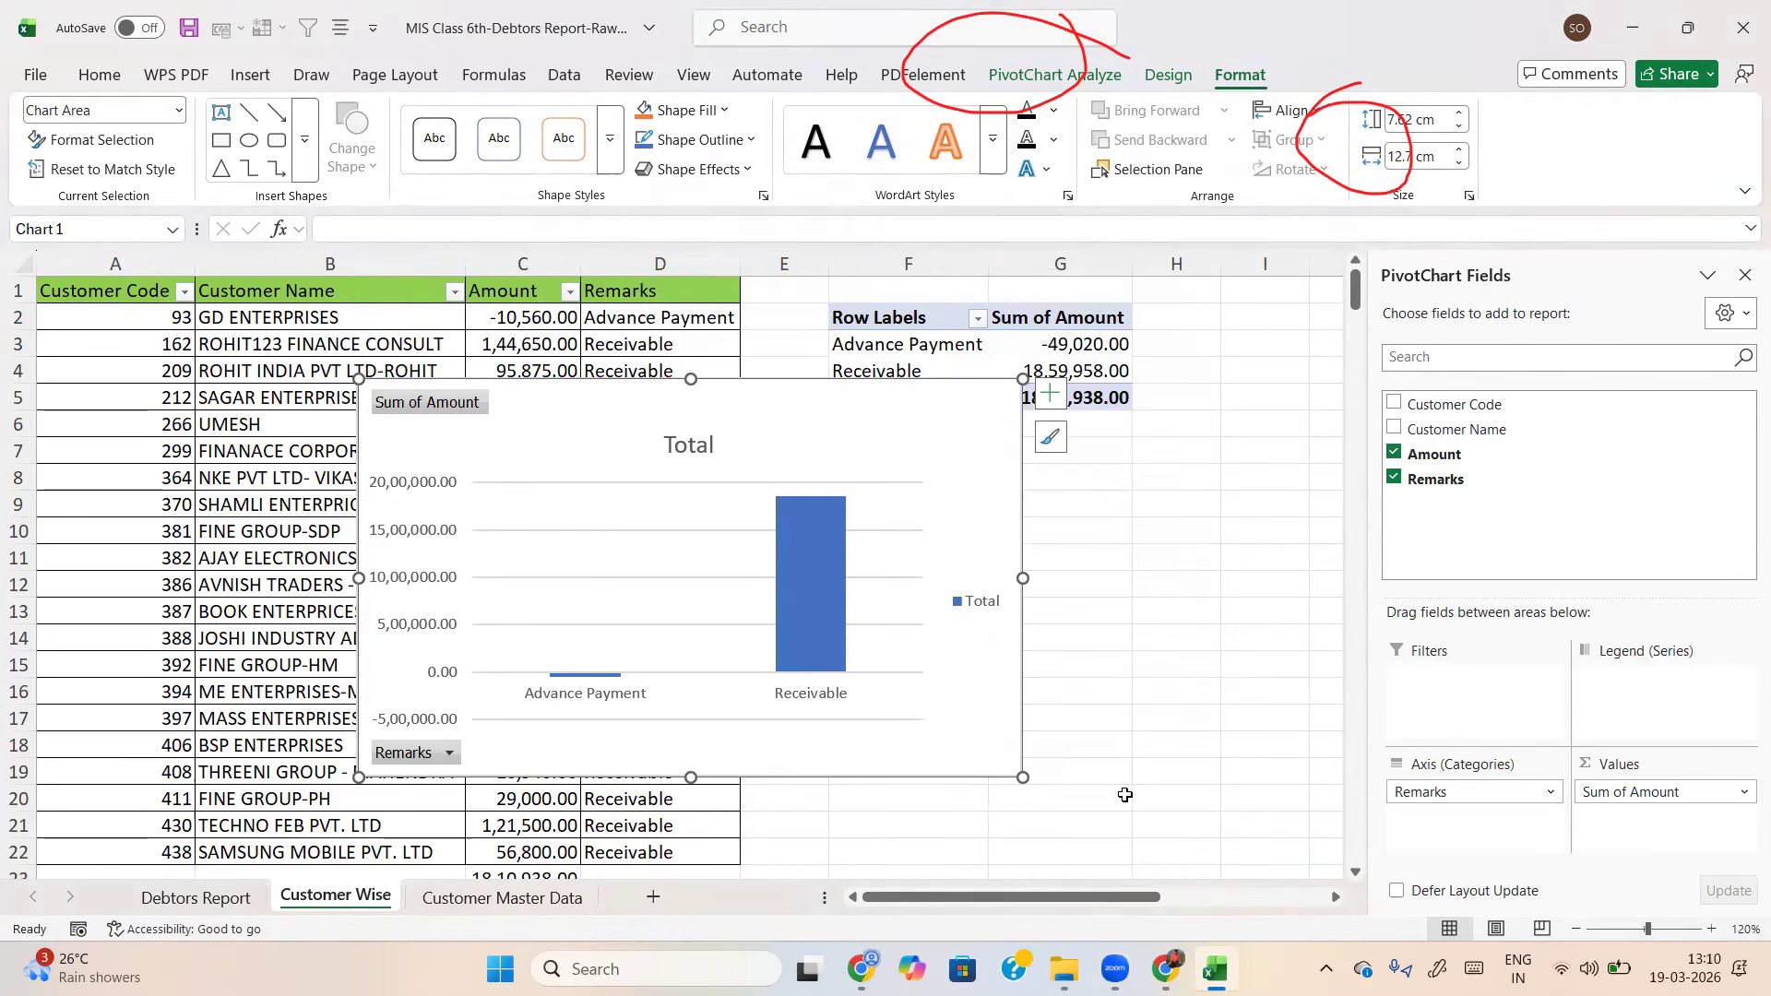
pyautogui.moveTo(904, 415); pyautogui.dragTo(1329, 501)
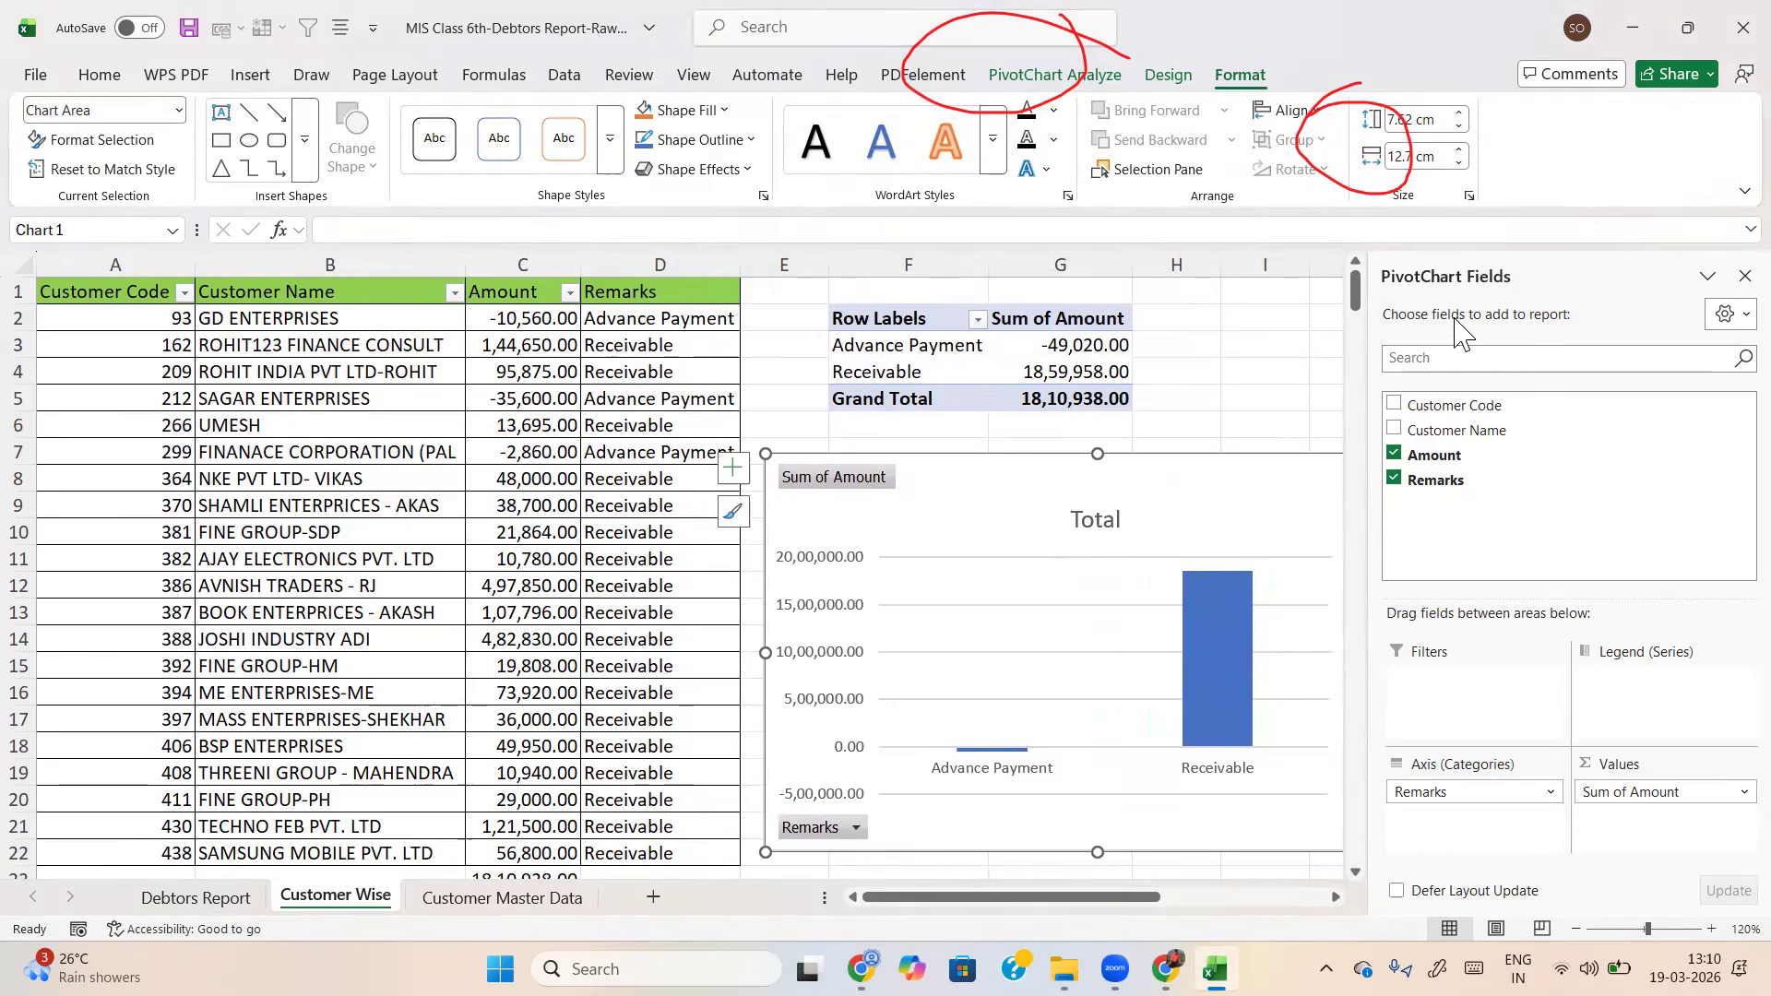
# Close the PivotChart field list, shrink the chart to about 9.4 by 5.27 cm and align it under the PivotTable at column F
pyautogui.click(1745, 276)
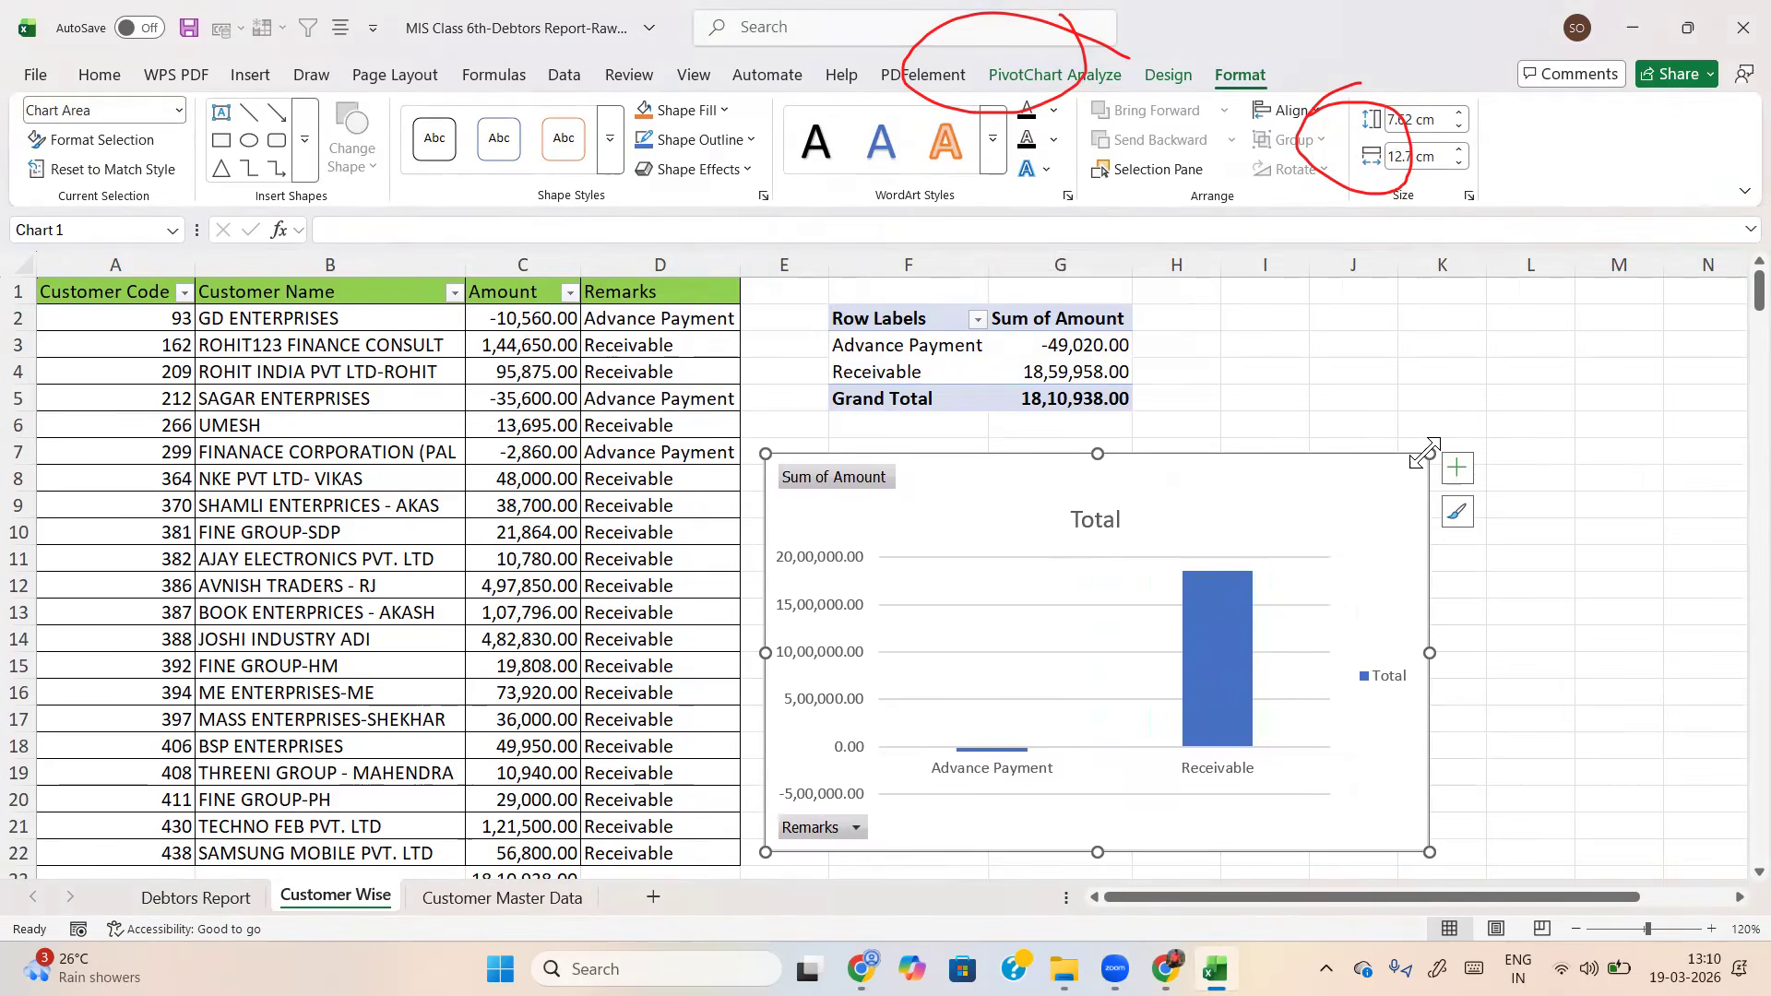
pyautogui.moveTo(1430, 453); pyautogui.dragTo(1258, 576)
pyautogui.moveTo(1144, 600); pyautogui.dragTo(1160, 484)
# Apply the dark chart style with glowing blue outlined columns to the PivotChart
pyautogui.click(1168, 75)
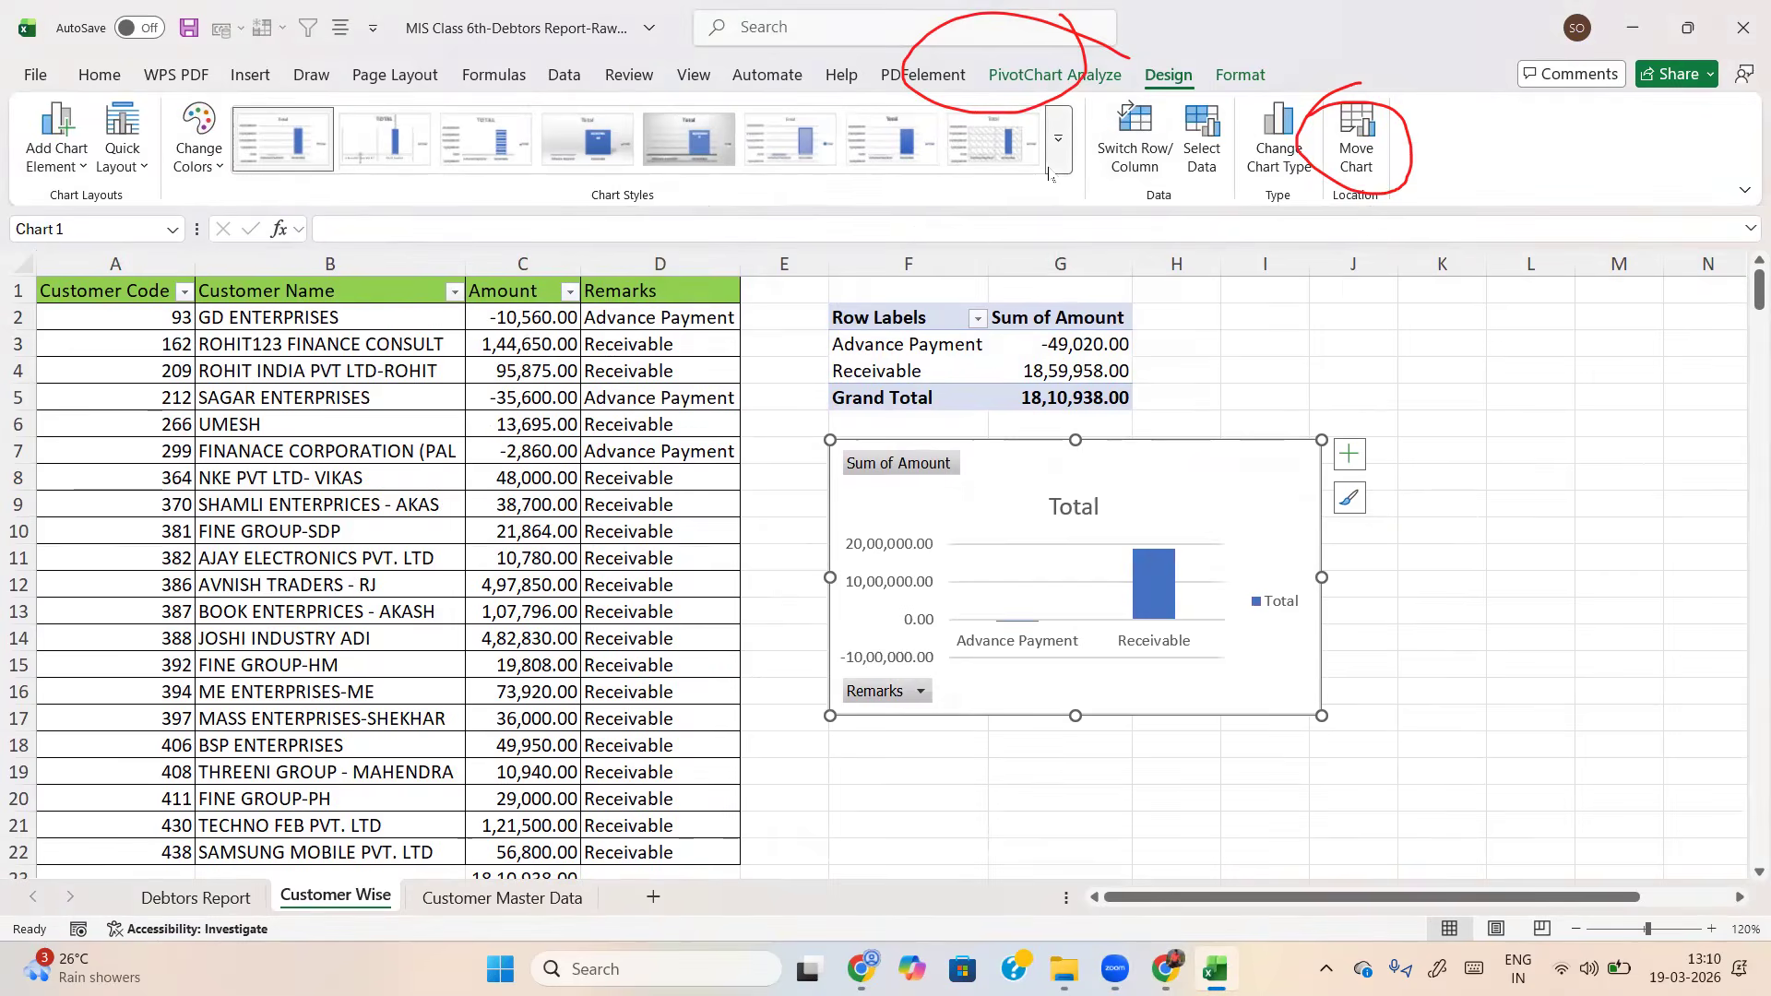
pyautogui.click(1058, 138)
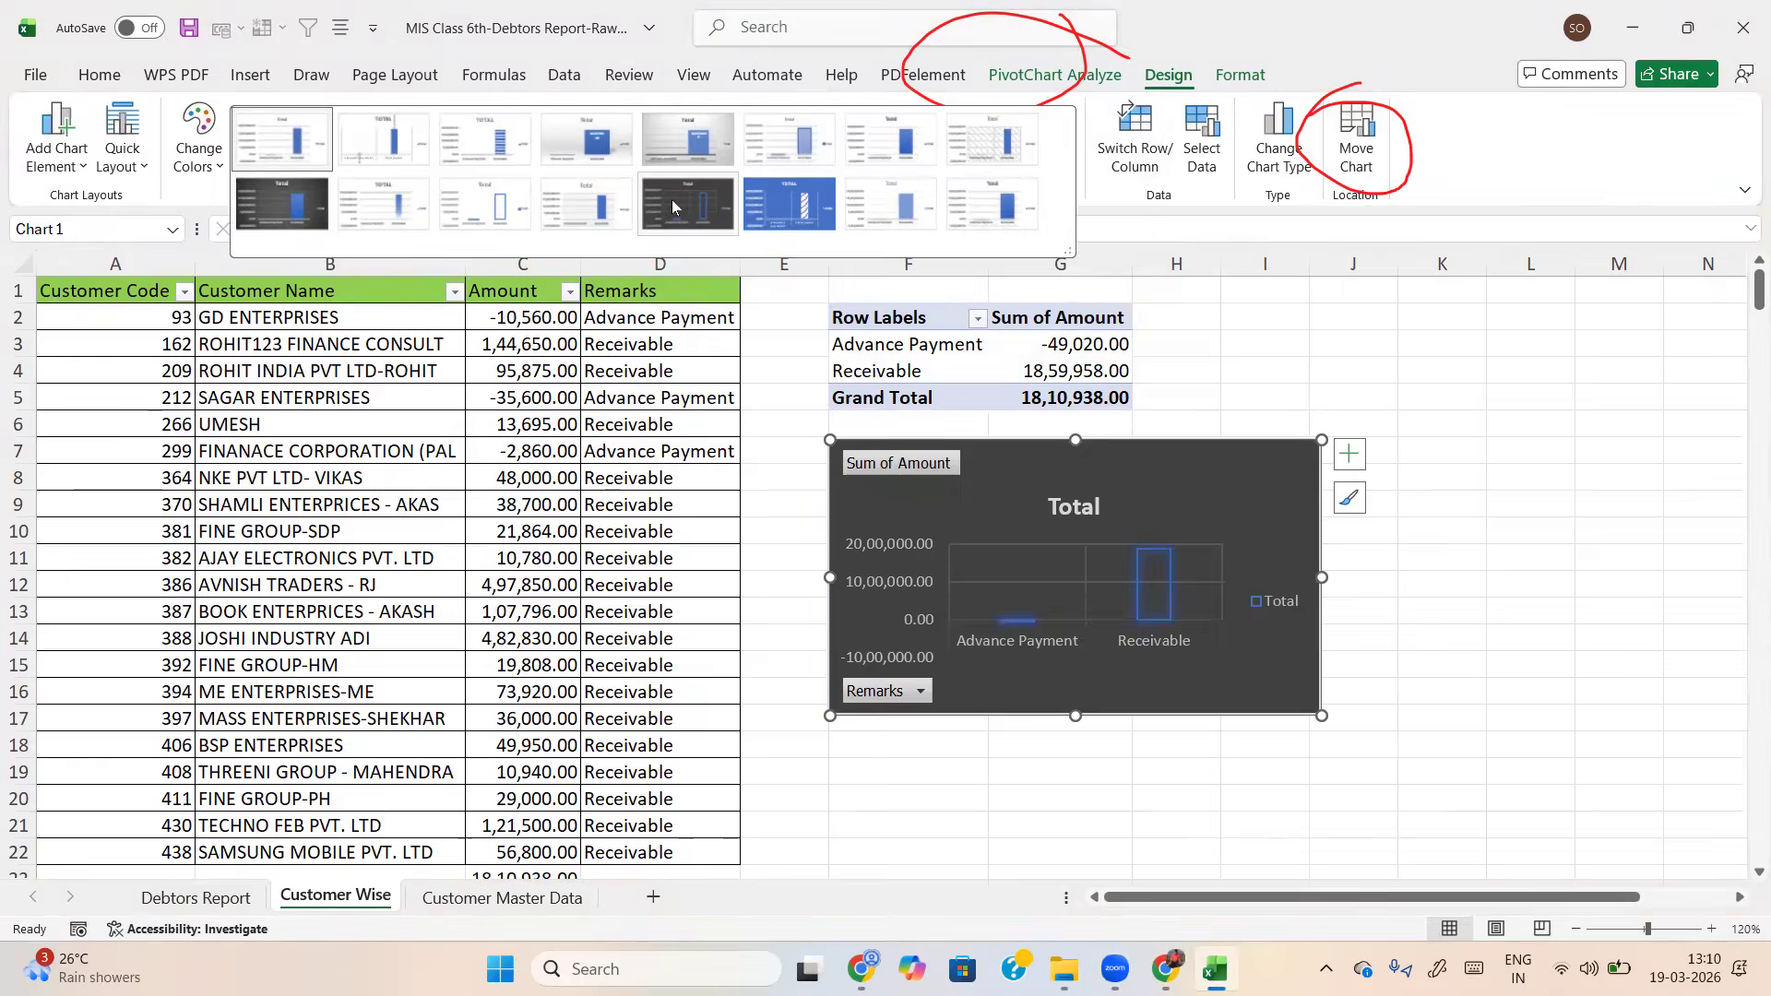
pyautogui.click(672, 201)
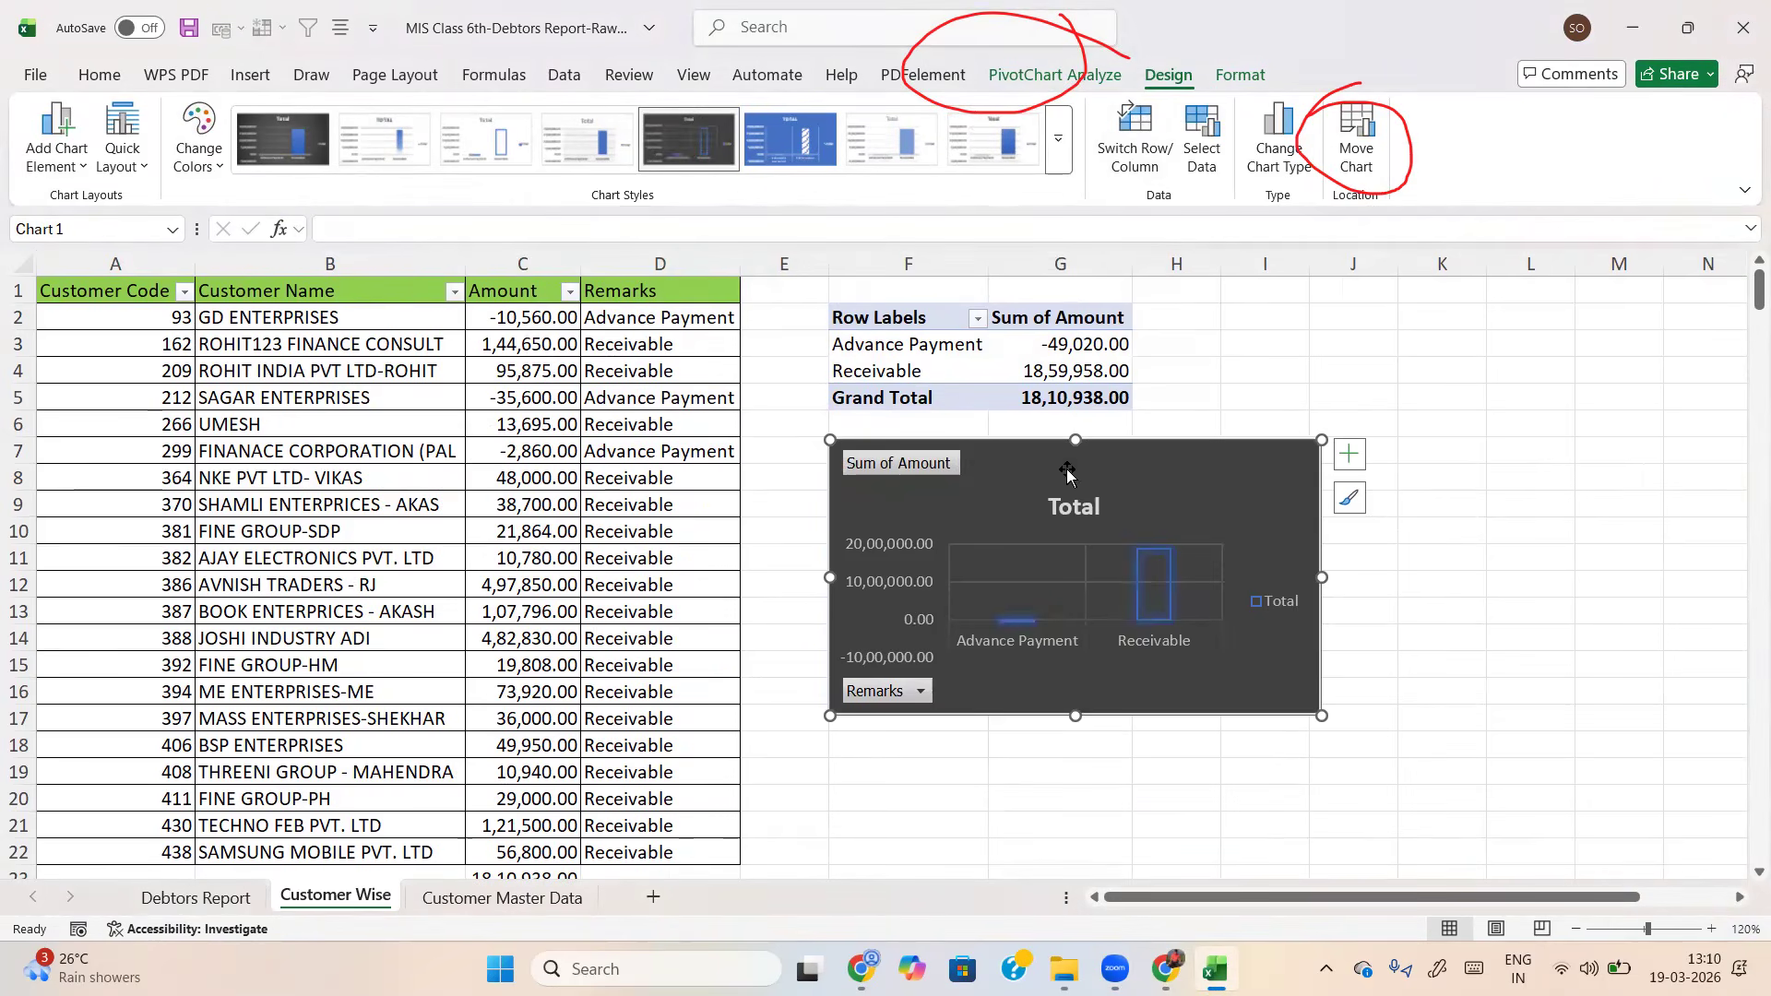
# Remove the gridlines from the PivotChart, and try data labels before turning them off again
pyautogui.click(1348, 453)
pyautogui.click(1401, 618)
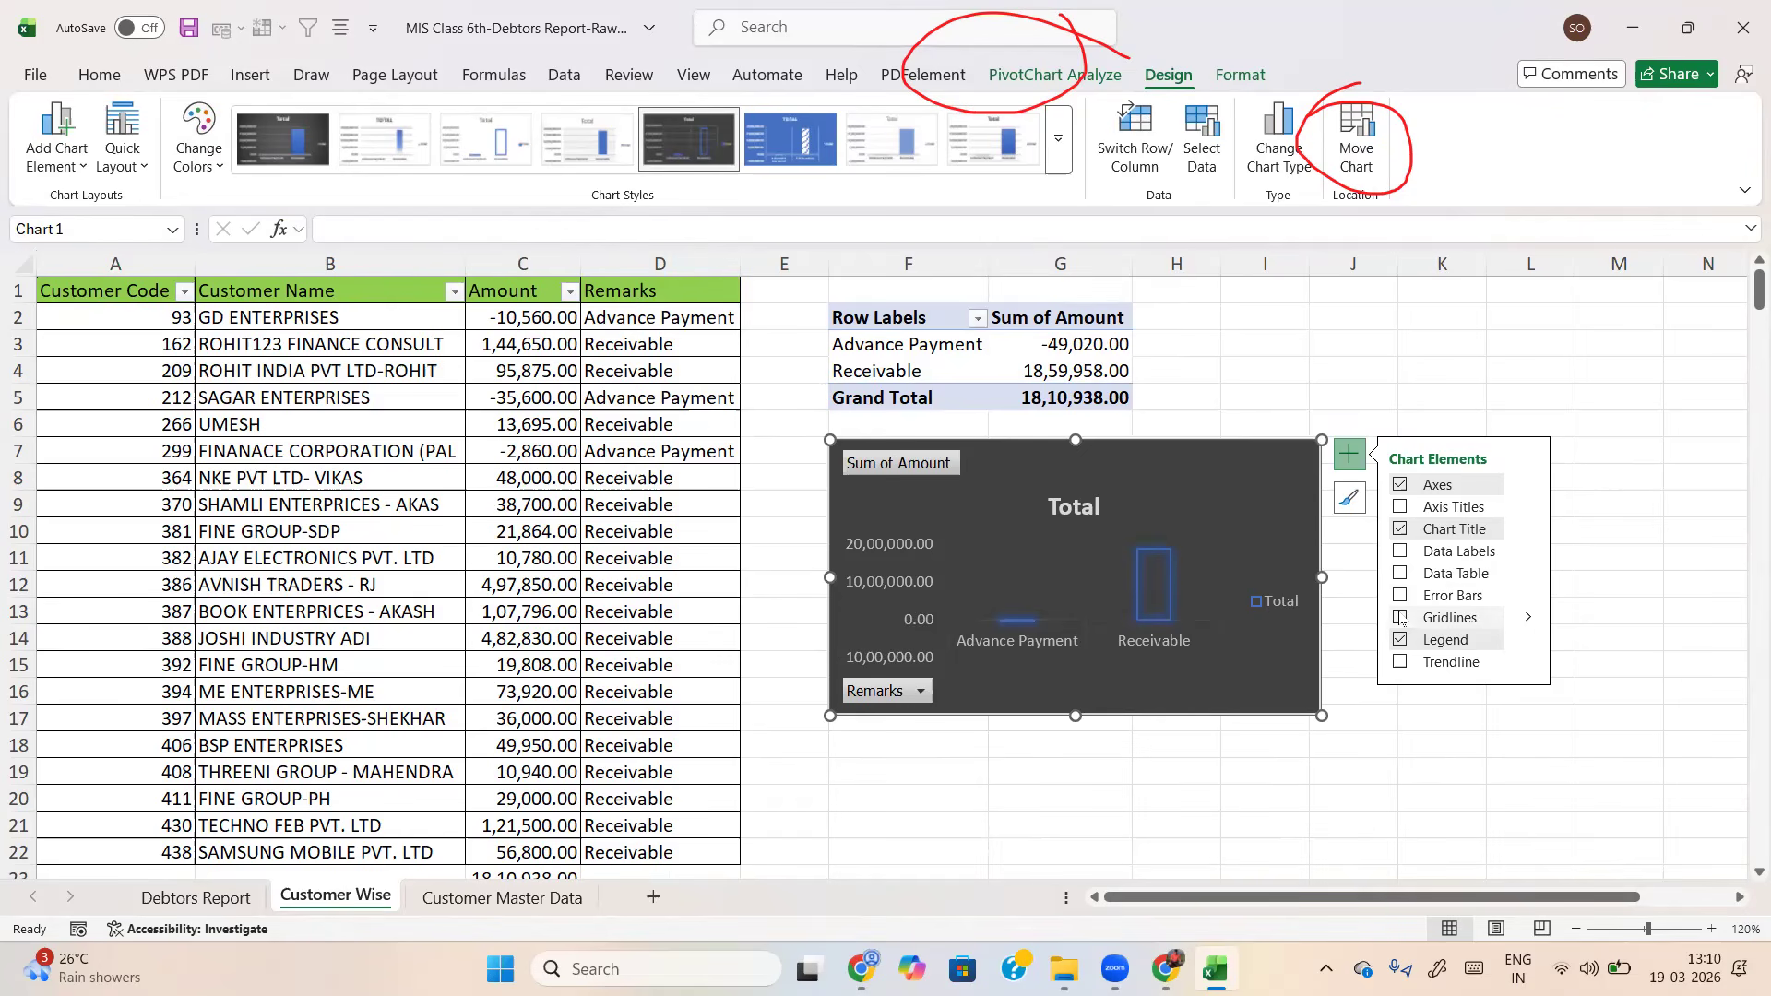
pyautogui.click(1398, 554)
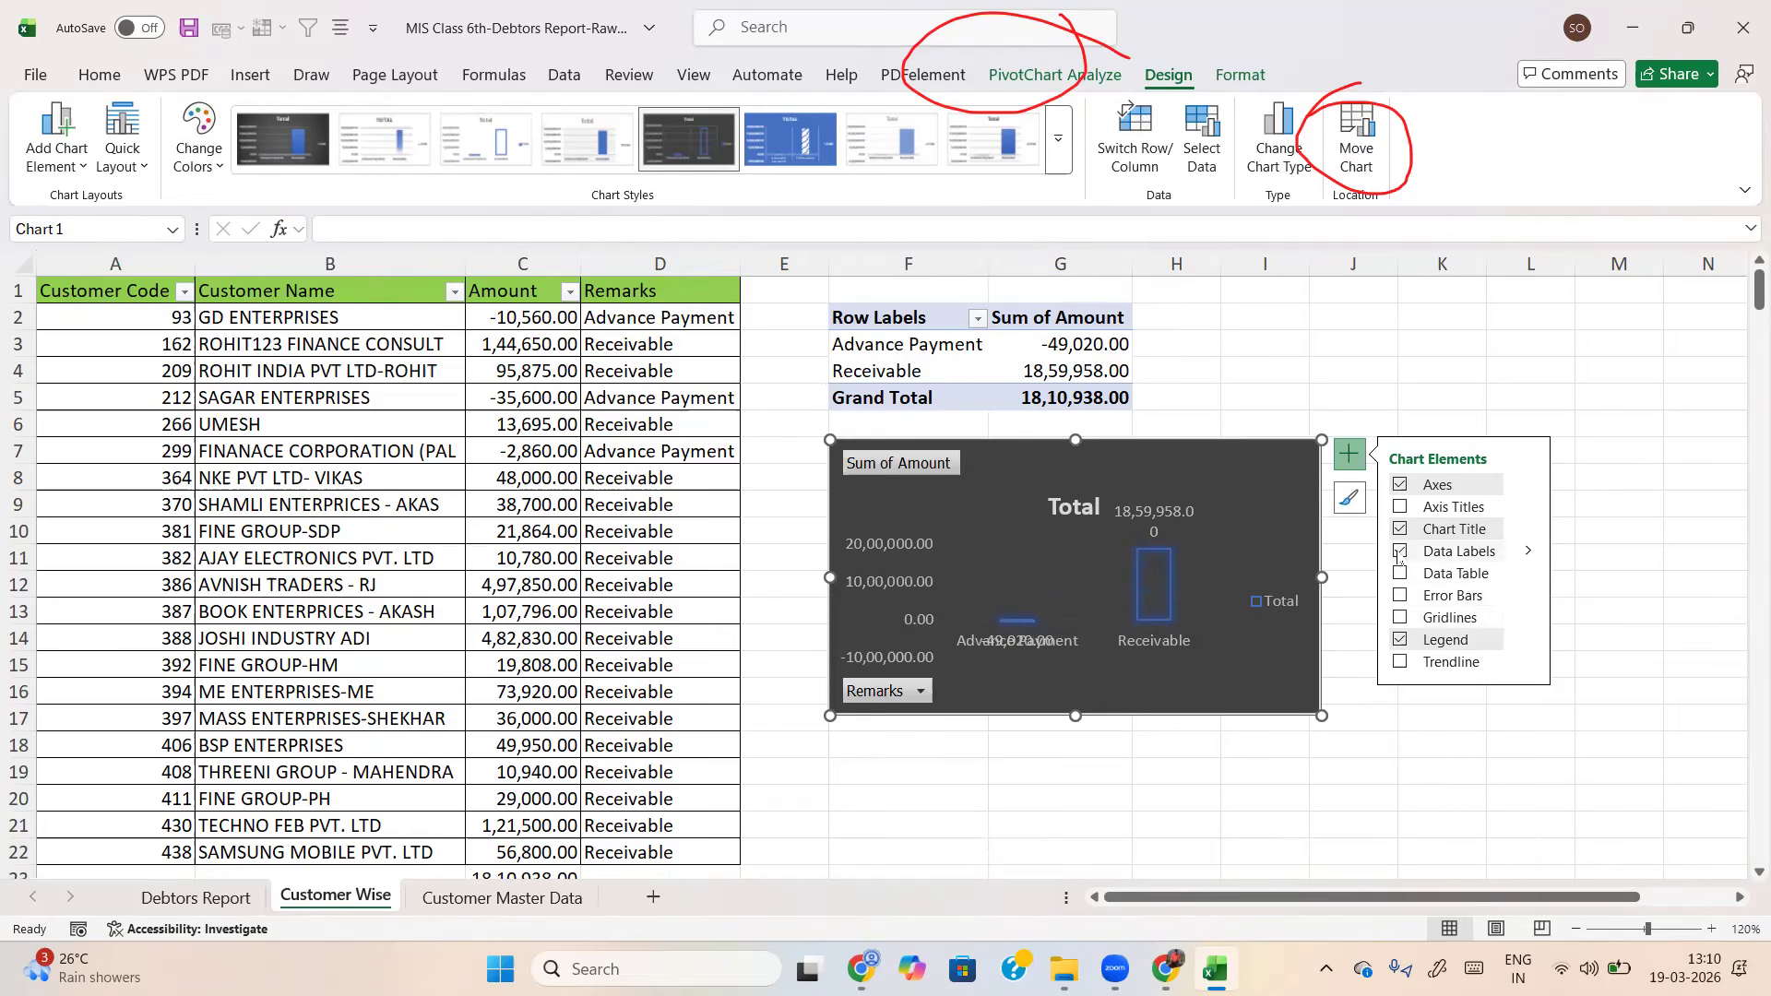
pyautogui.click(1401, 553)
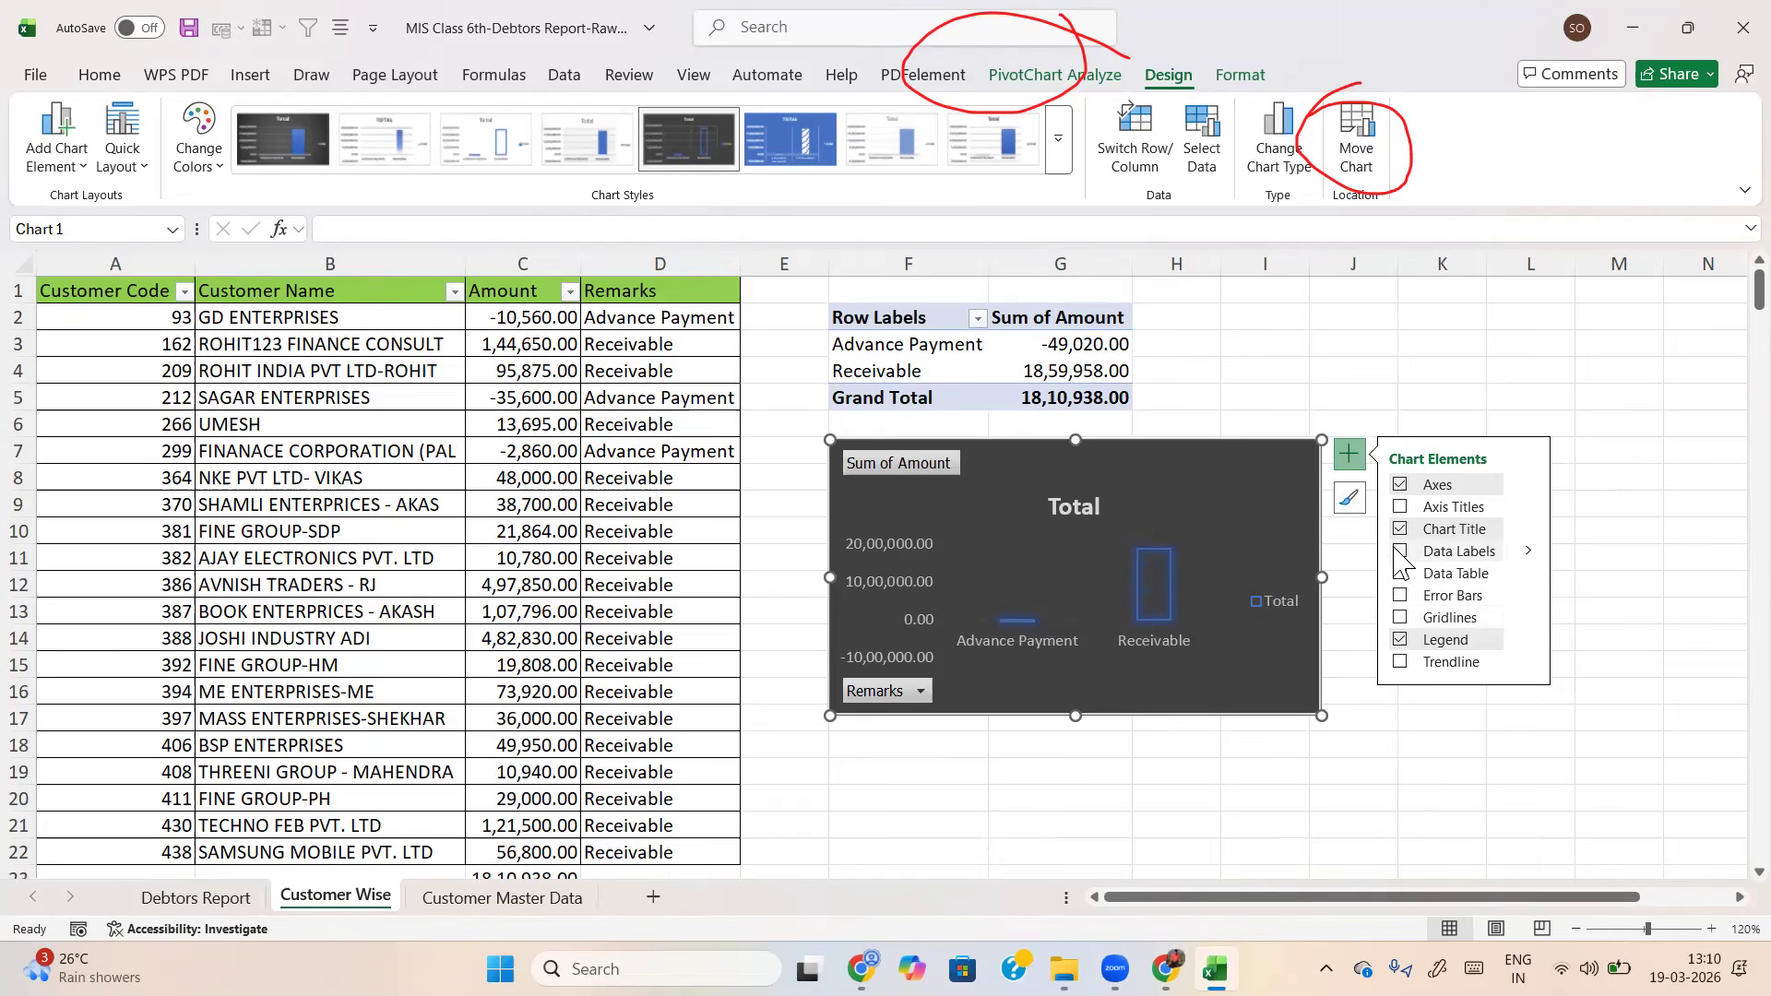
pyautogui.click(1210, 773)
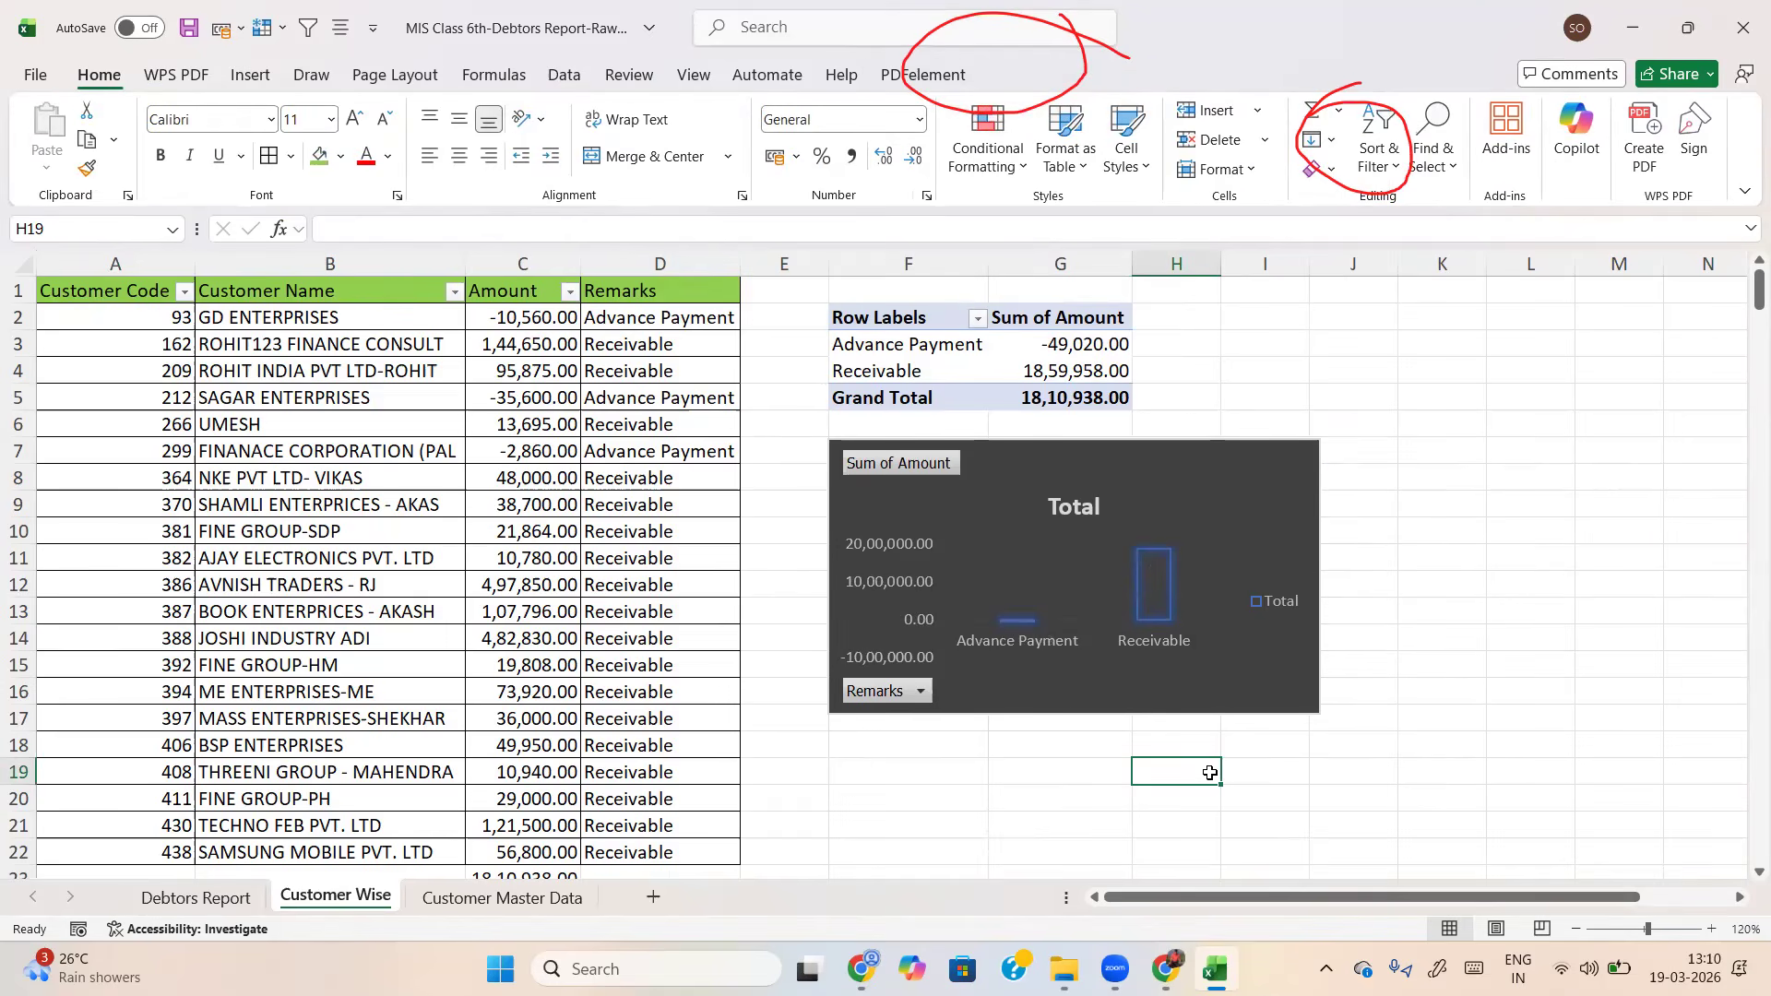
pyautogui.click(1182, 469)
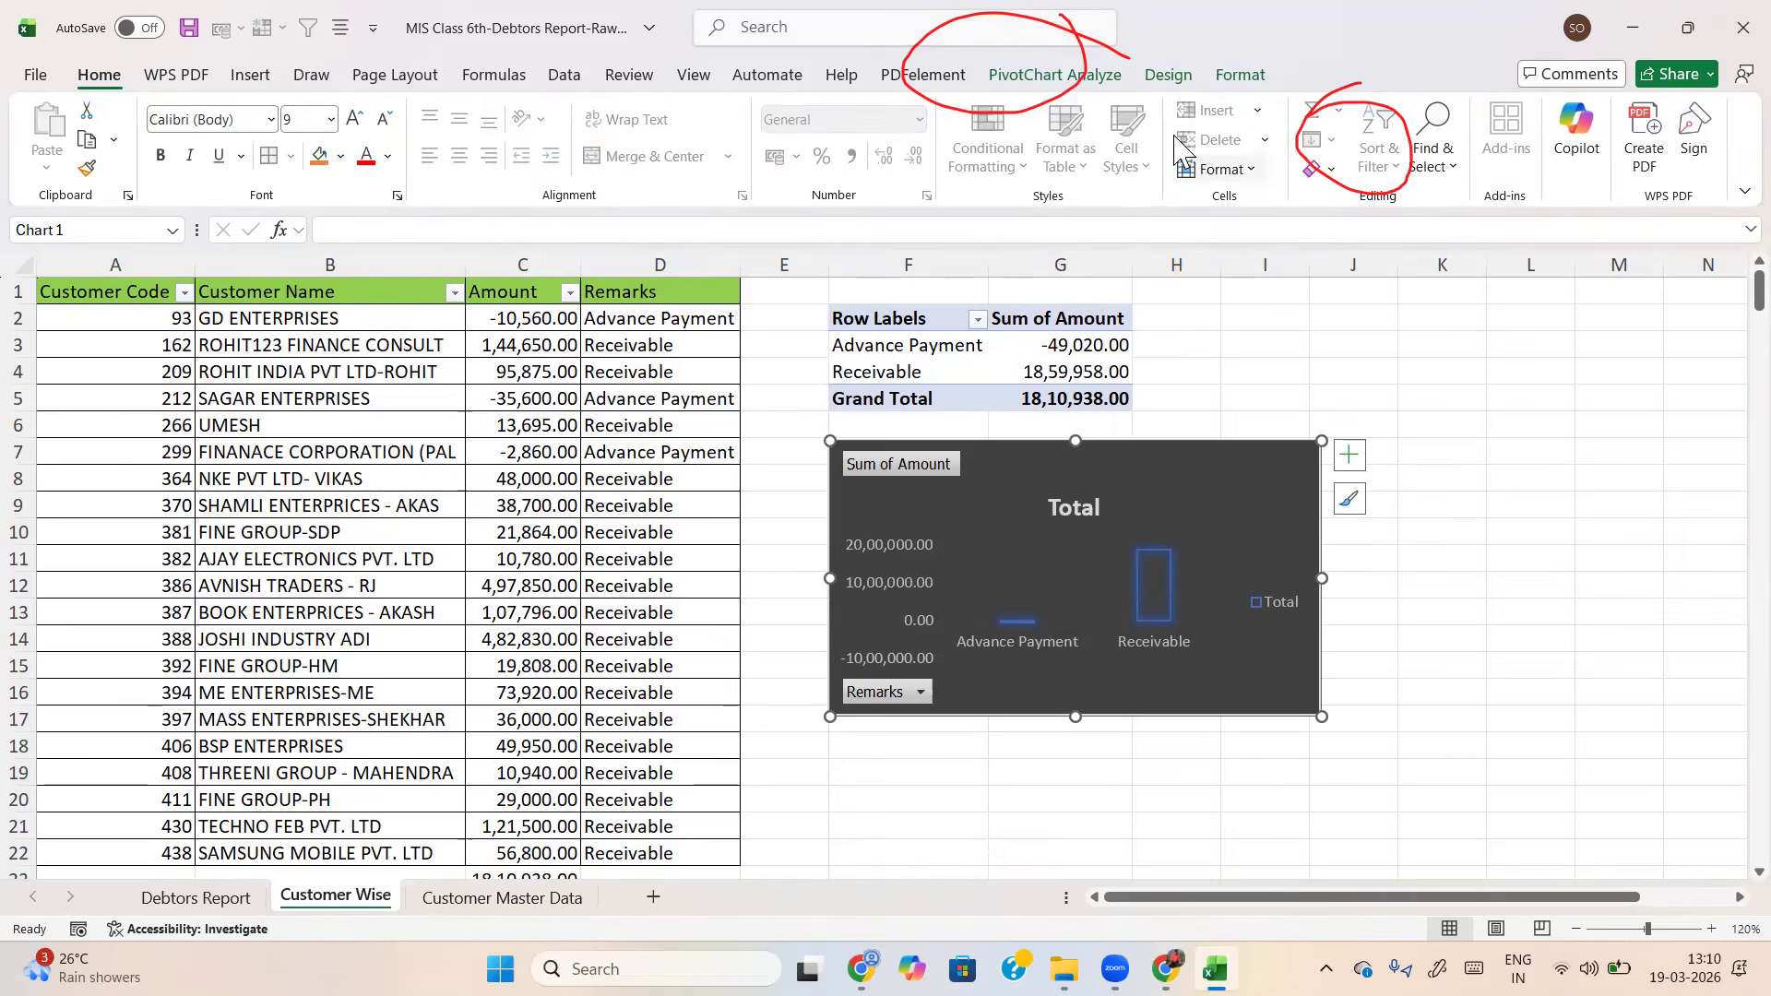
pyautogui.click(1168, 75)
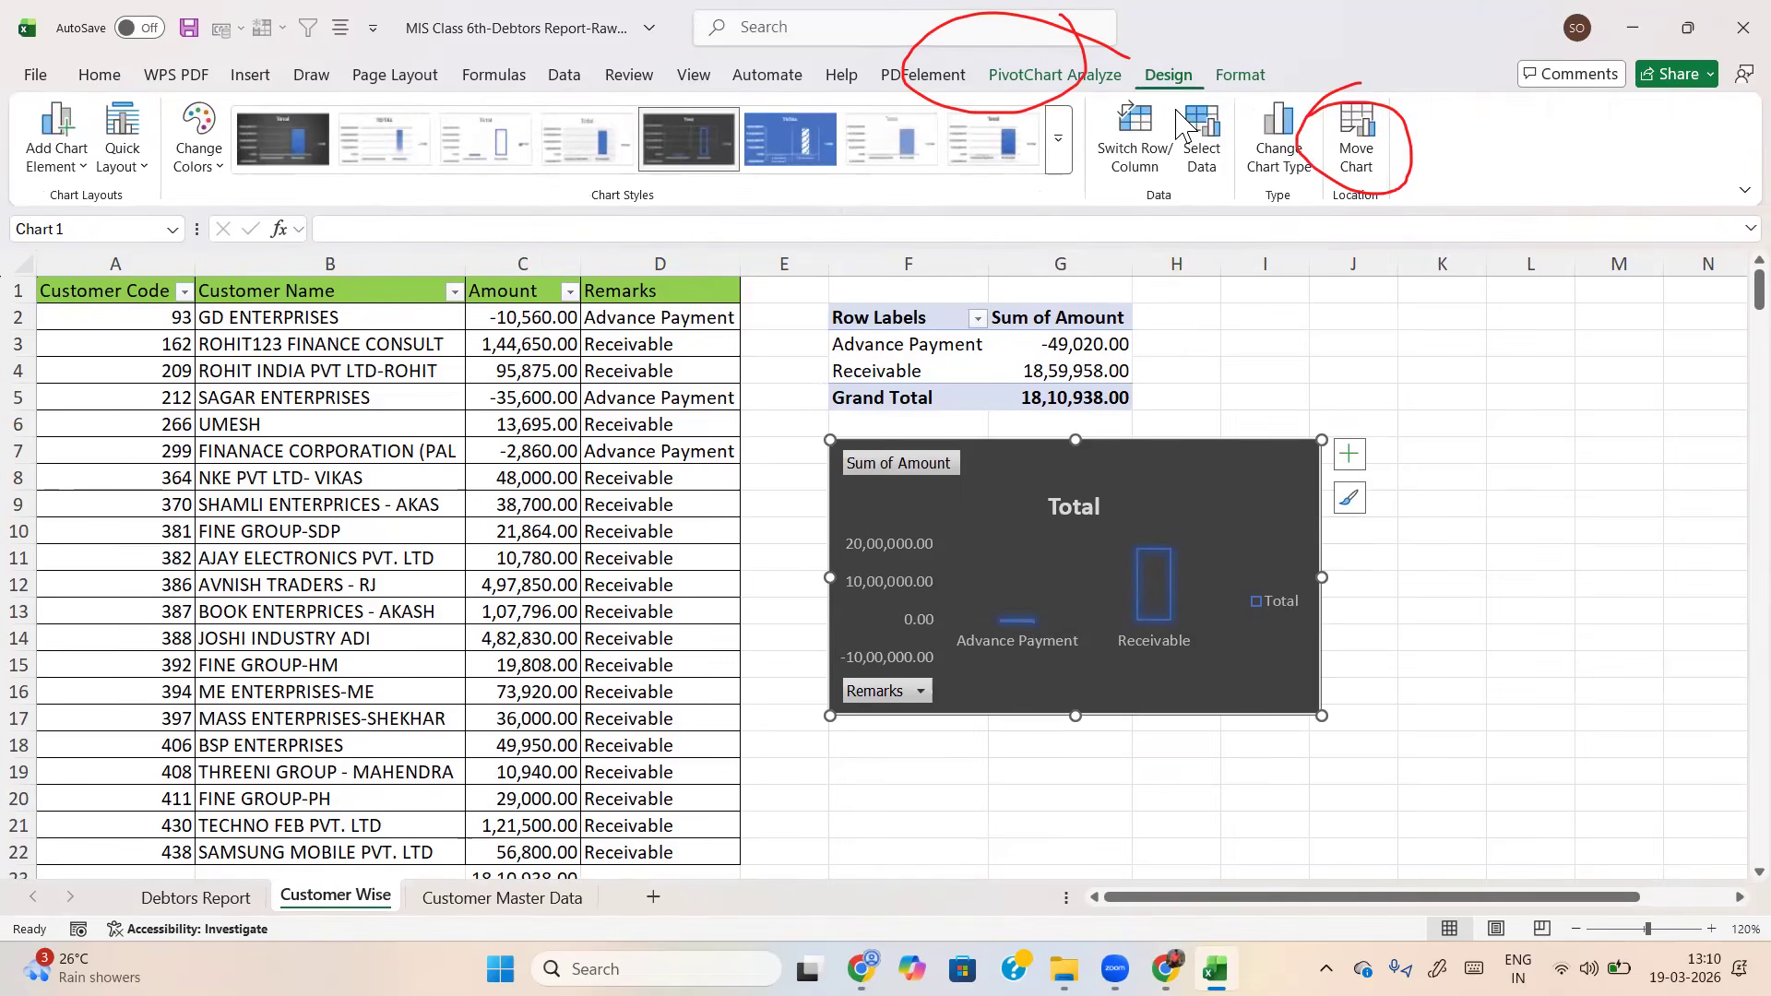
pyautogui.click(1238, 78)
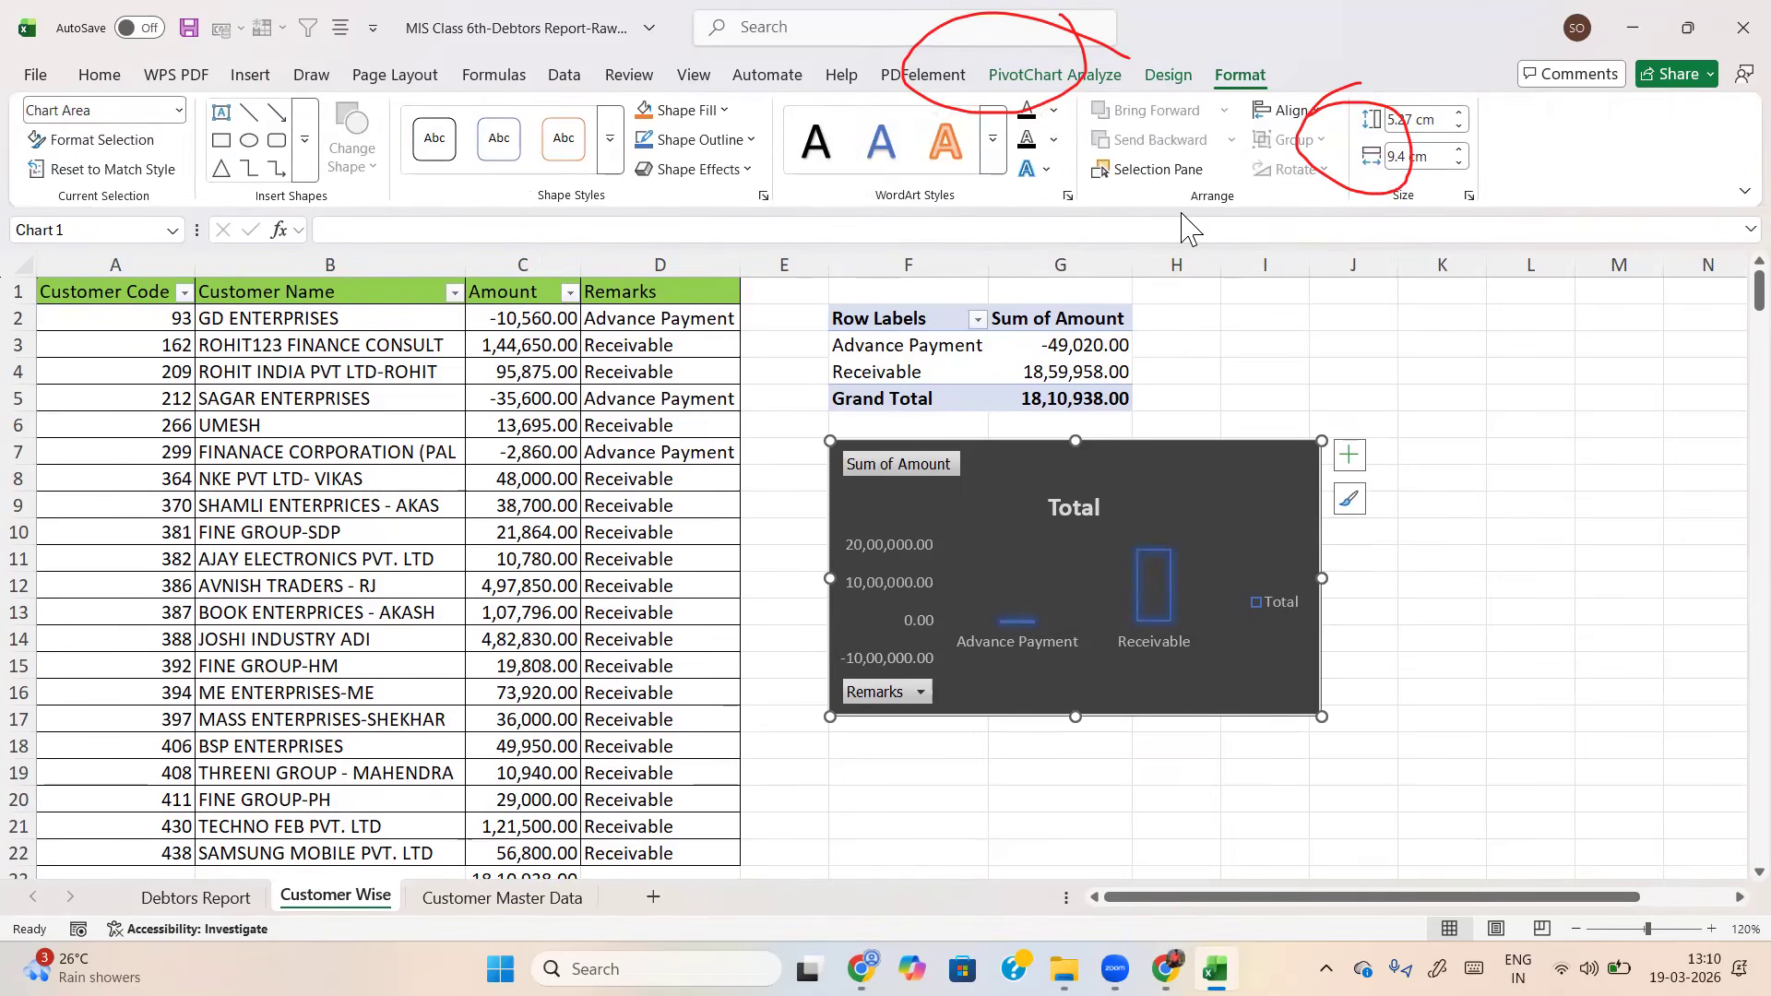
# Insert a slicer for the Remarks field of the PivotTable
pyautogui.click(1014, 345)
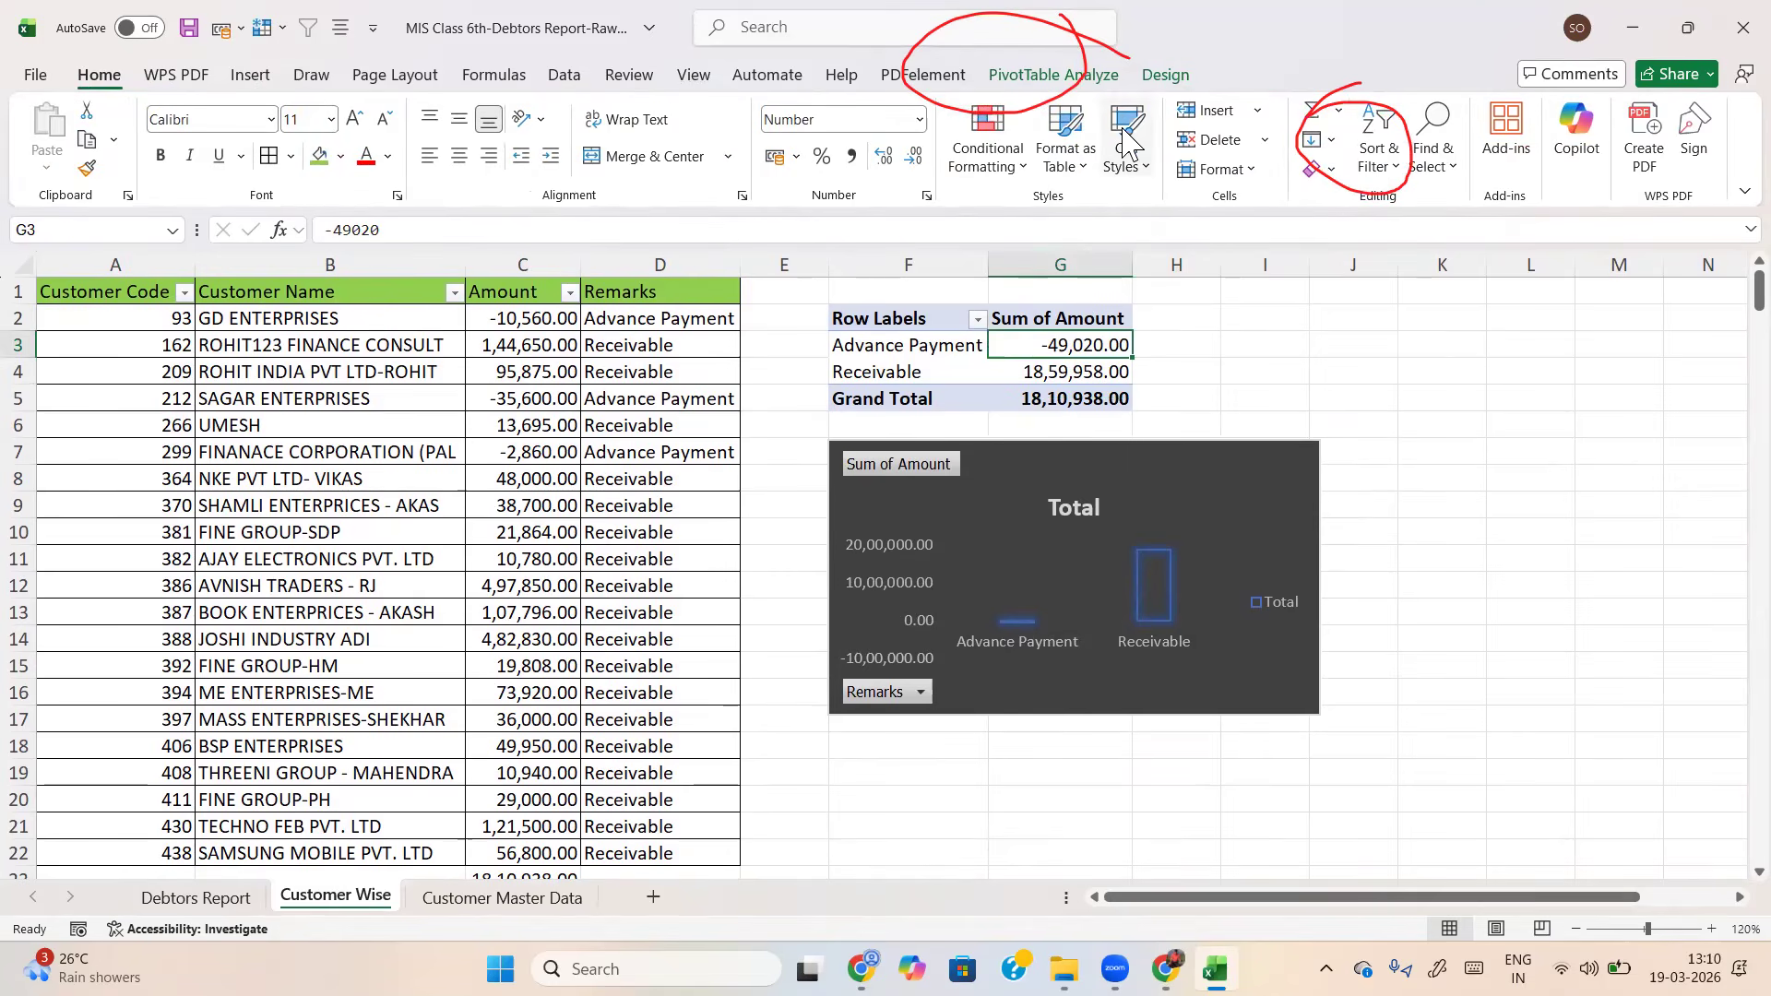
pyautogui.click(1061, 76)
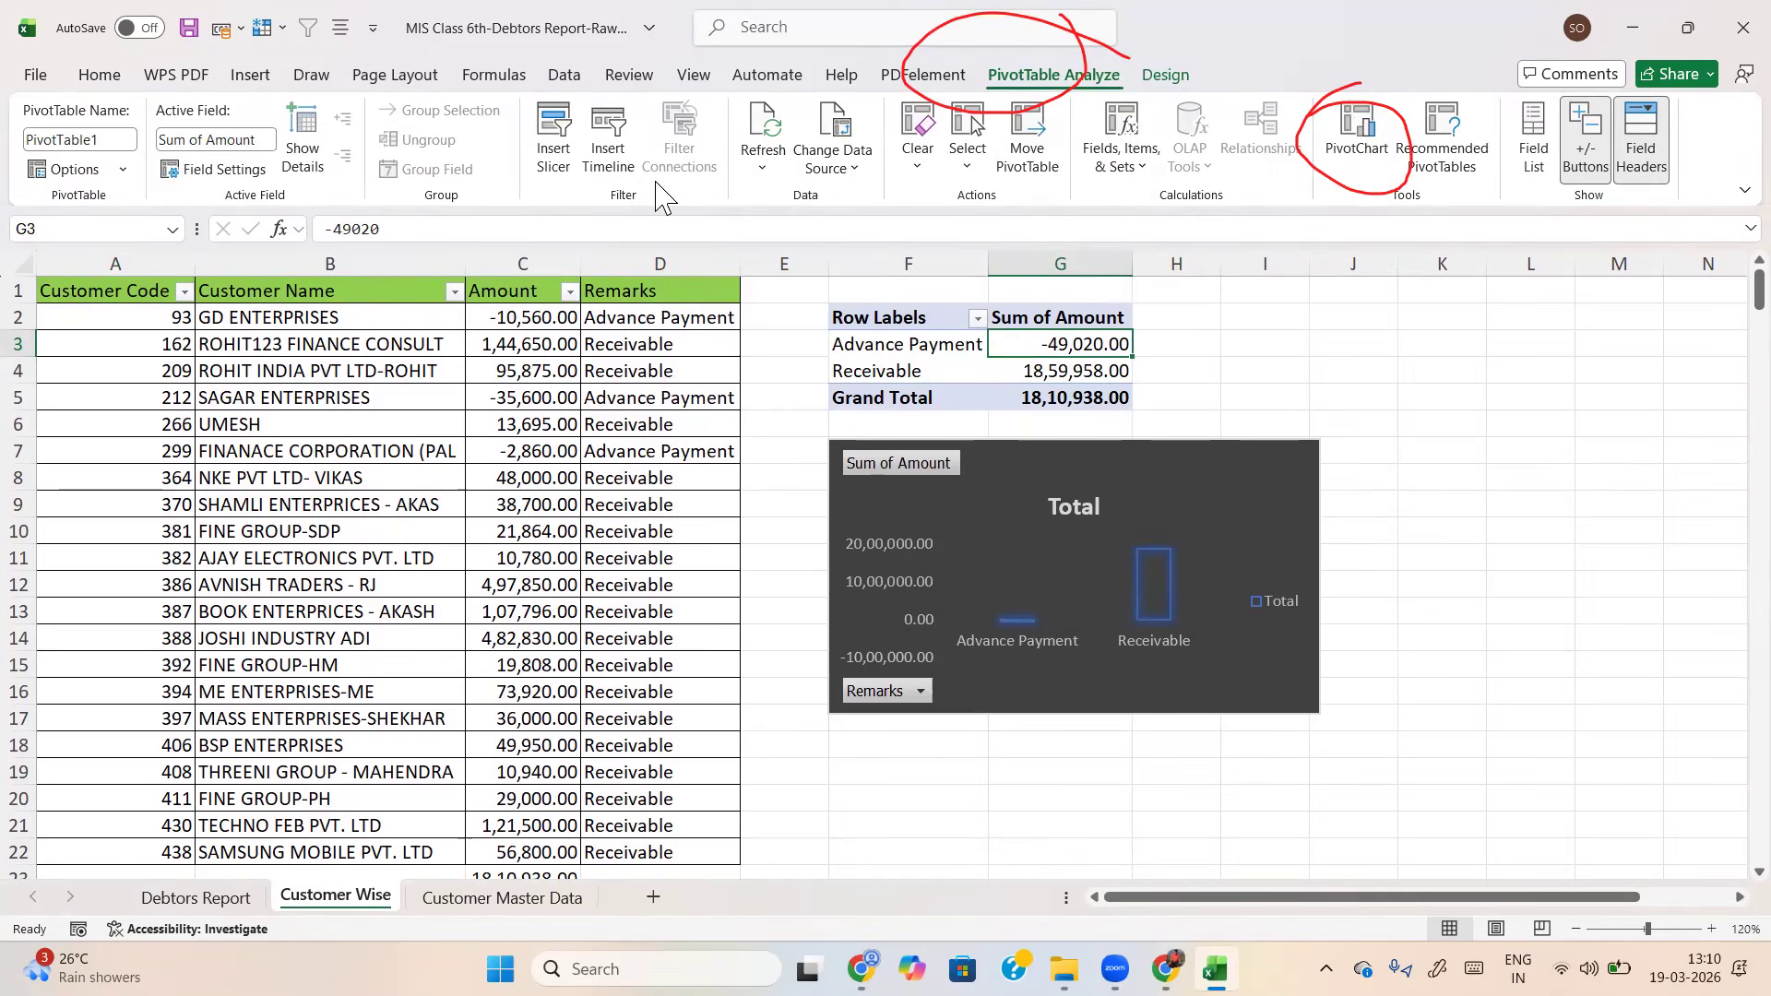
pyautogui.click(549, 165)
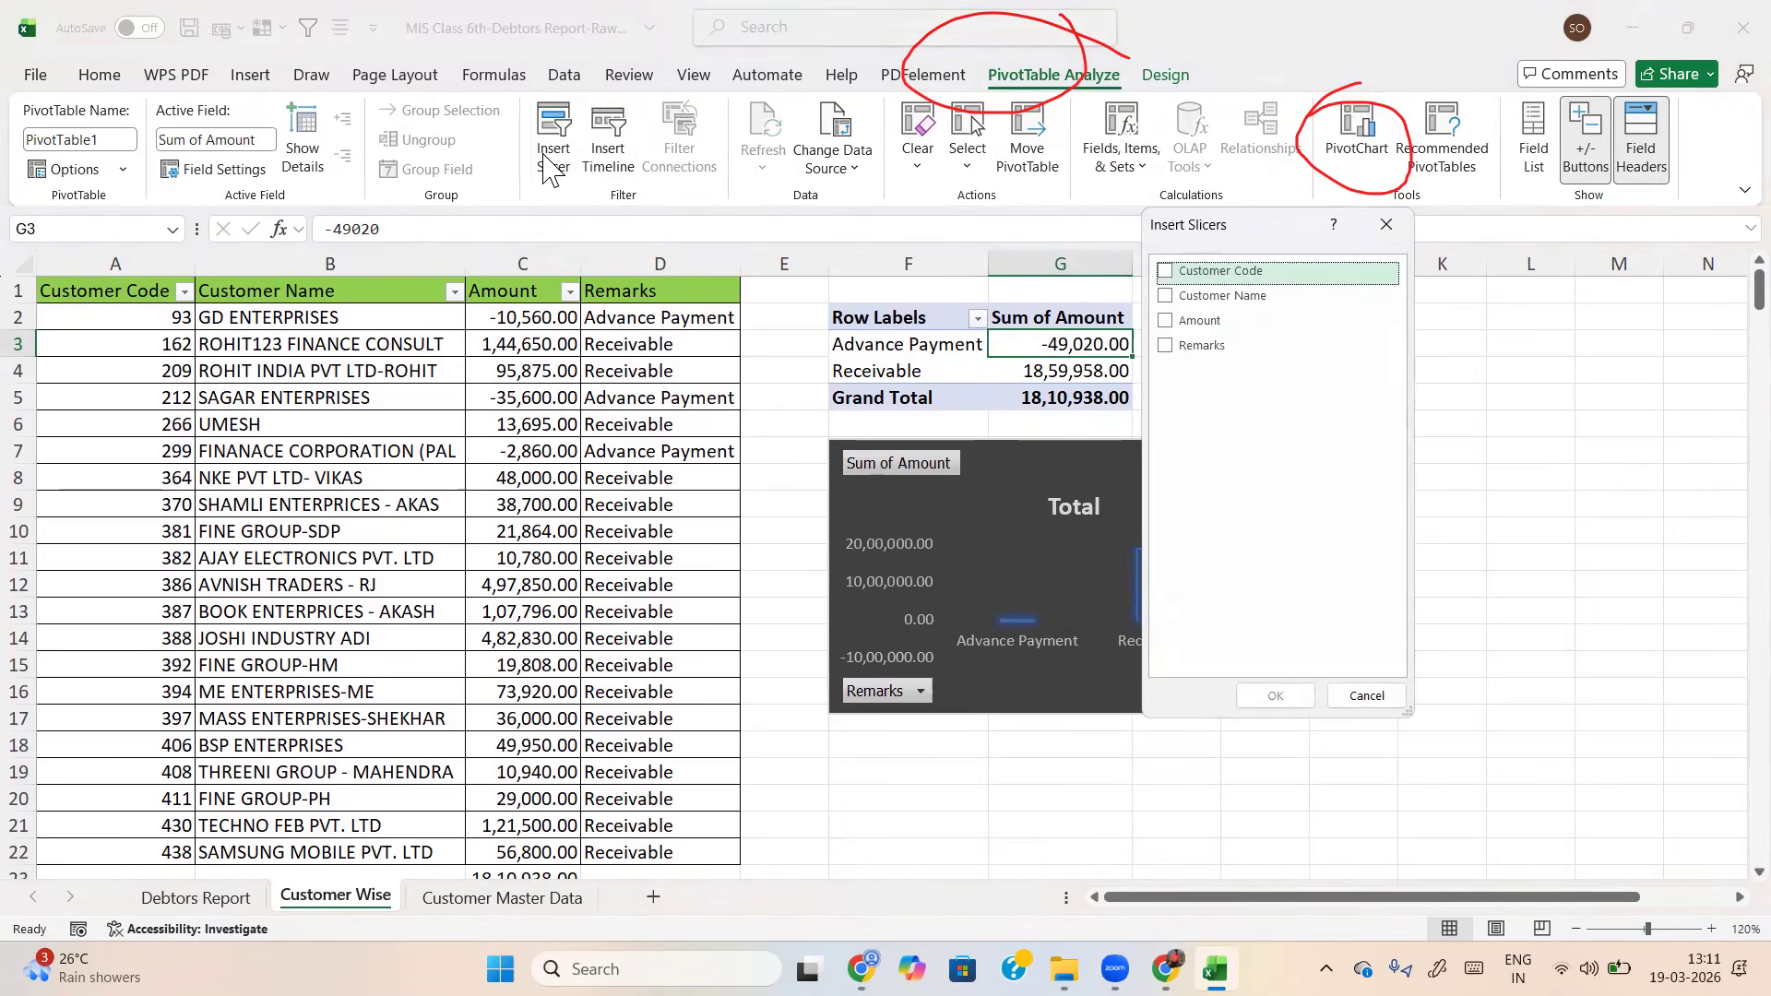
pyautogui.click(1199, 349)
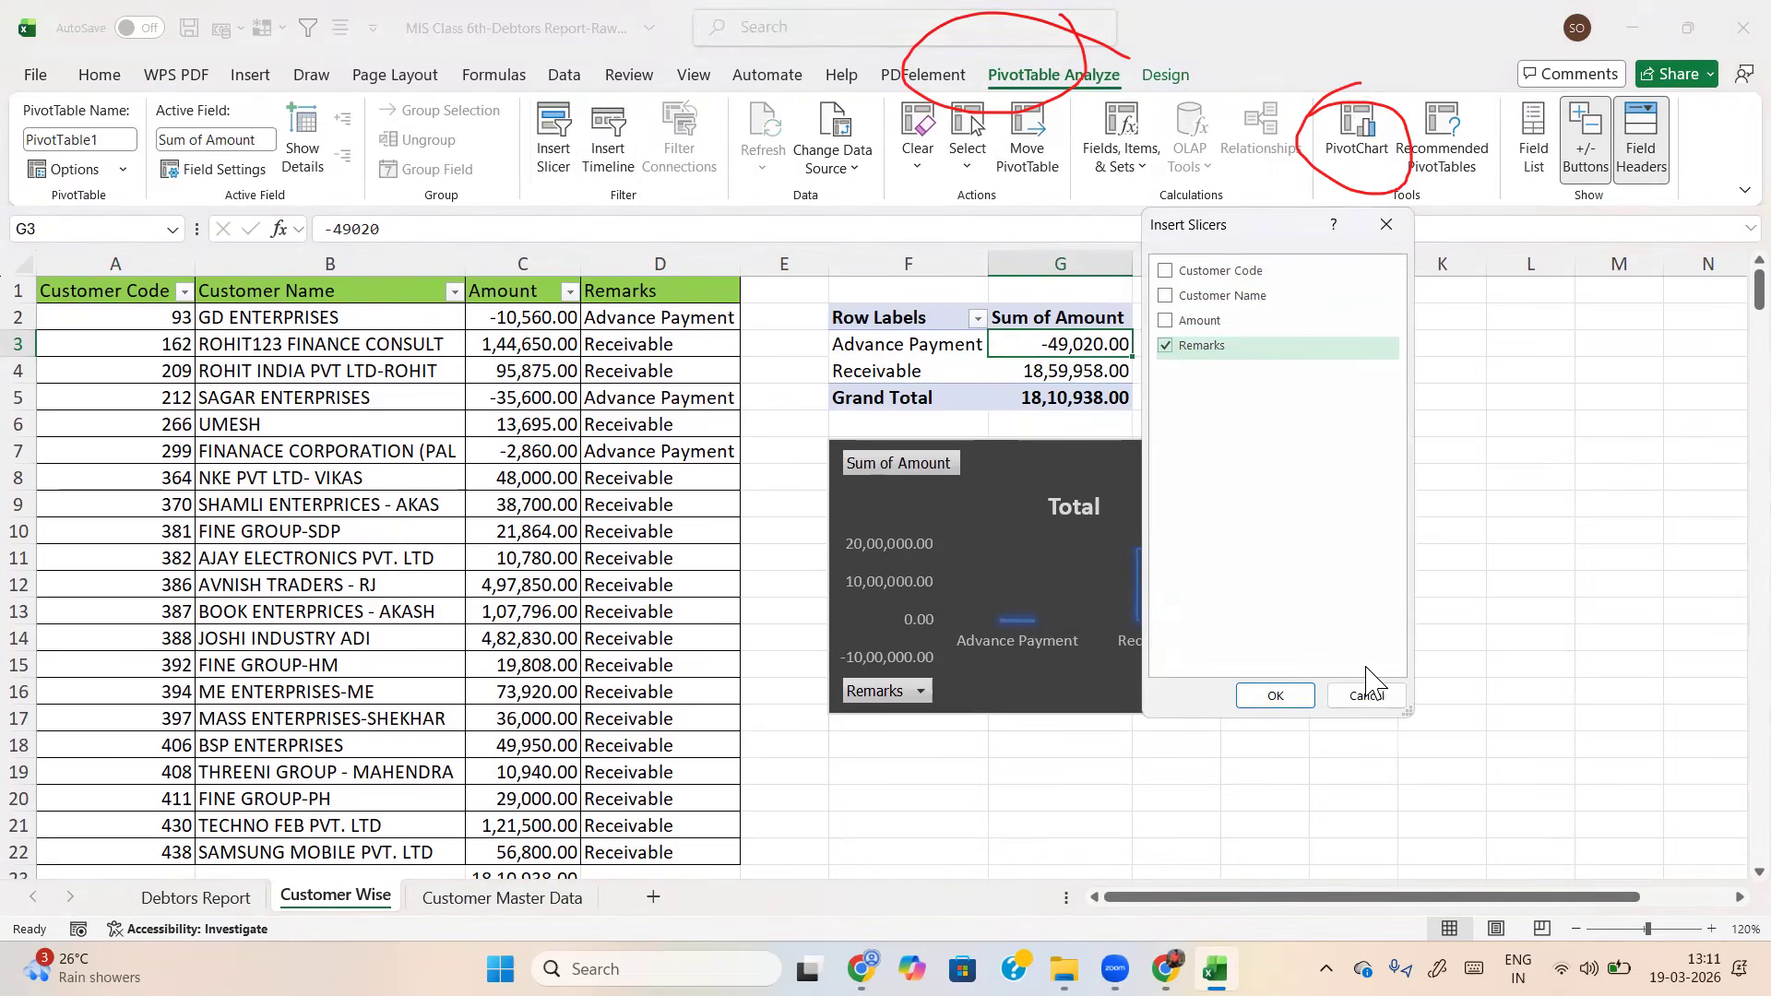
pyautogui.click(1276, 696)
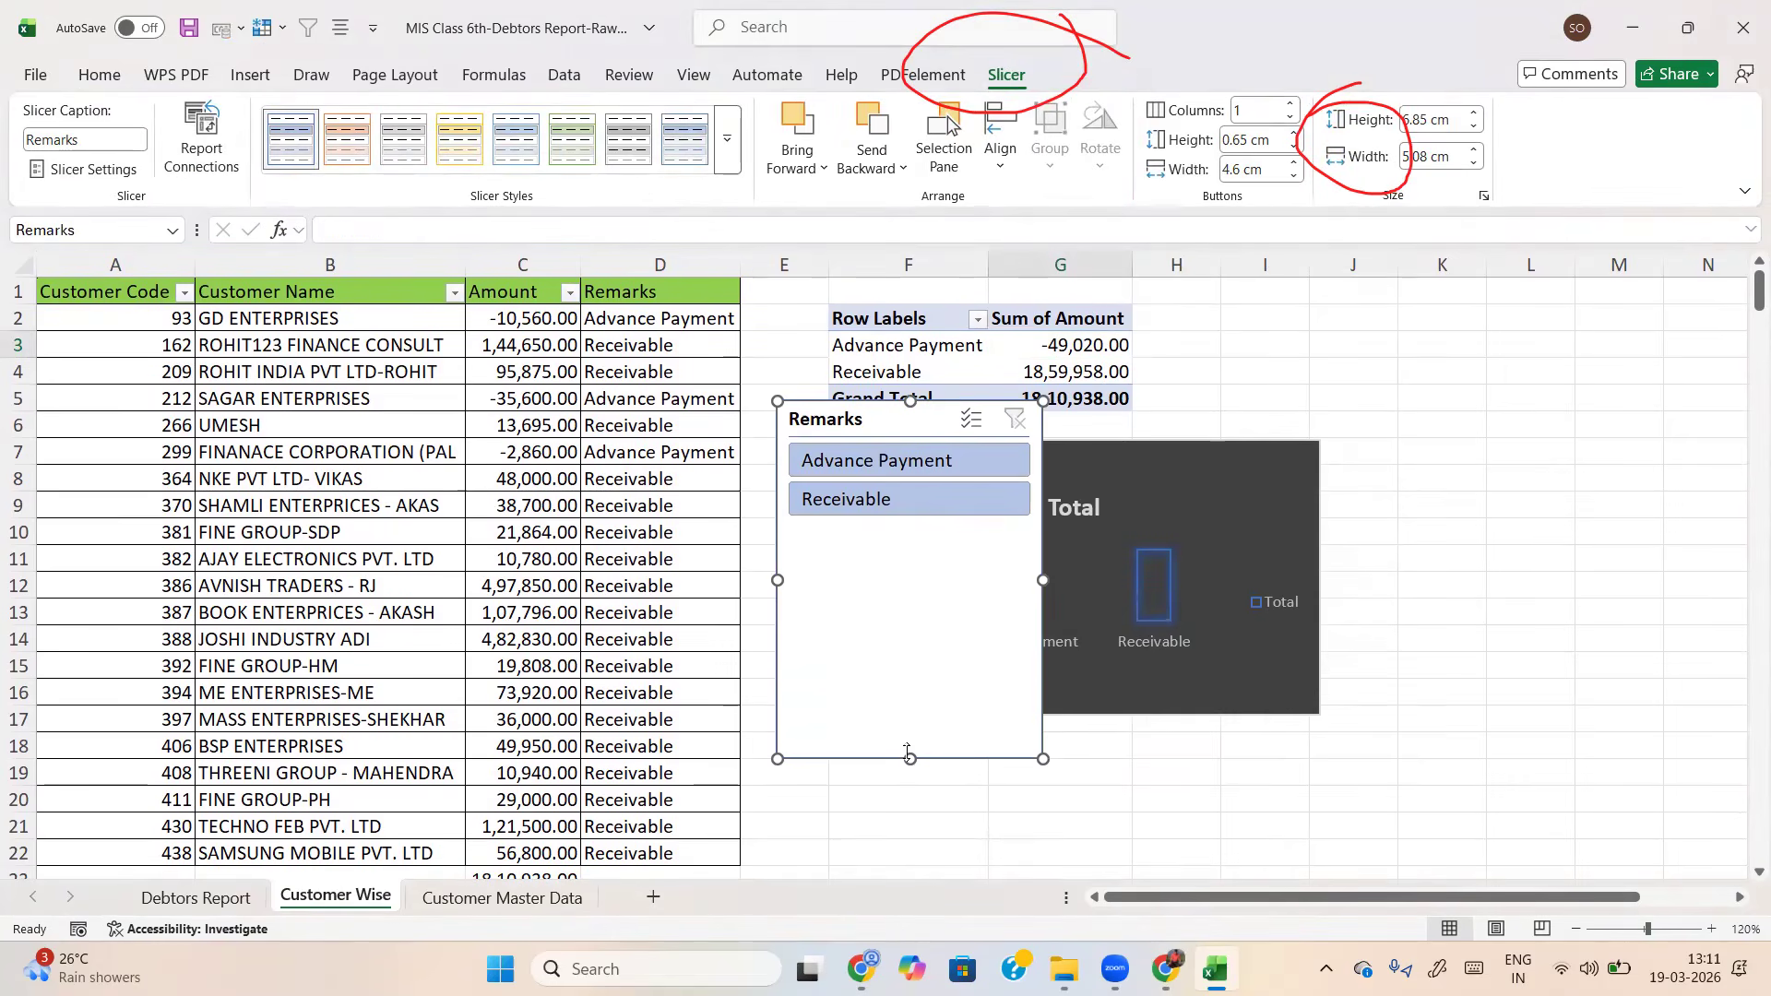
# Place the Remarks slicer beside the PivotTable, shortened to about 3.07 cm high, and apply the light yellow slicer style
pyautogui.moveTo(909, 756); pyautogui.dragTo(910, 561)
pyautogui.moveTo(932, 410); pyautogui.dragTo(1344, 286)
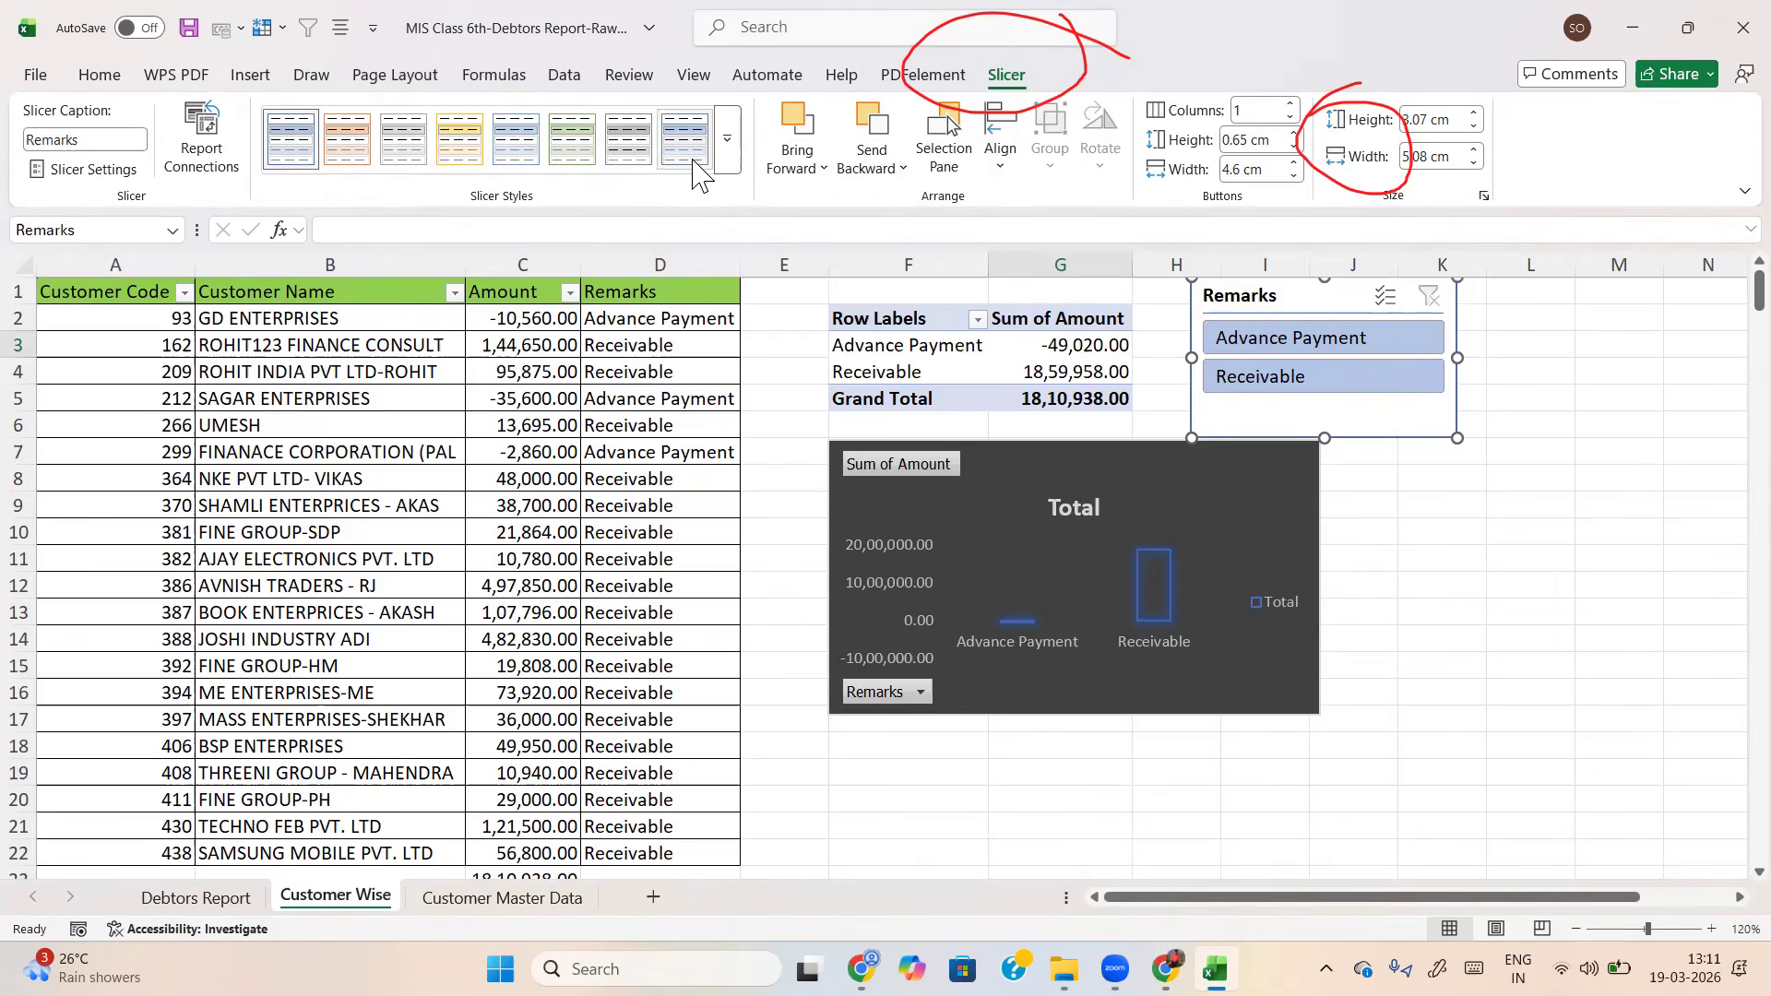
pyautogui.click(464, 143)
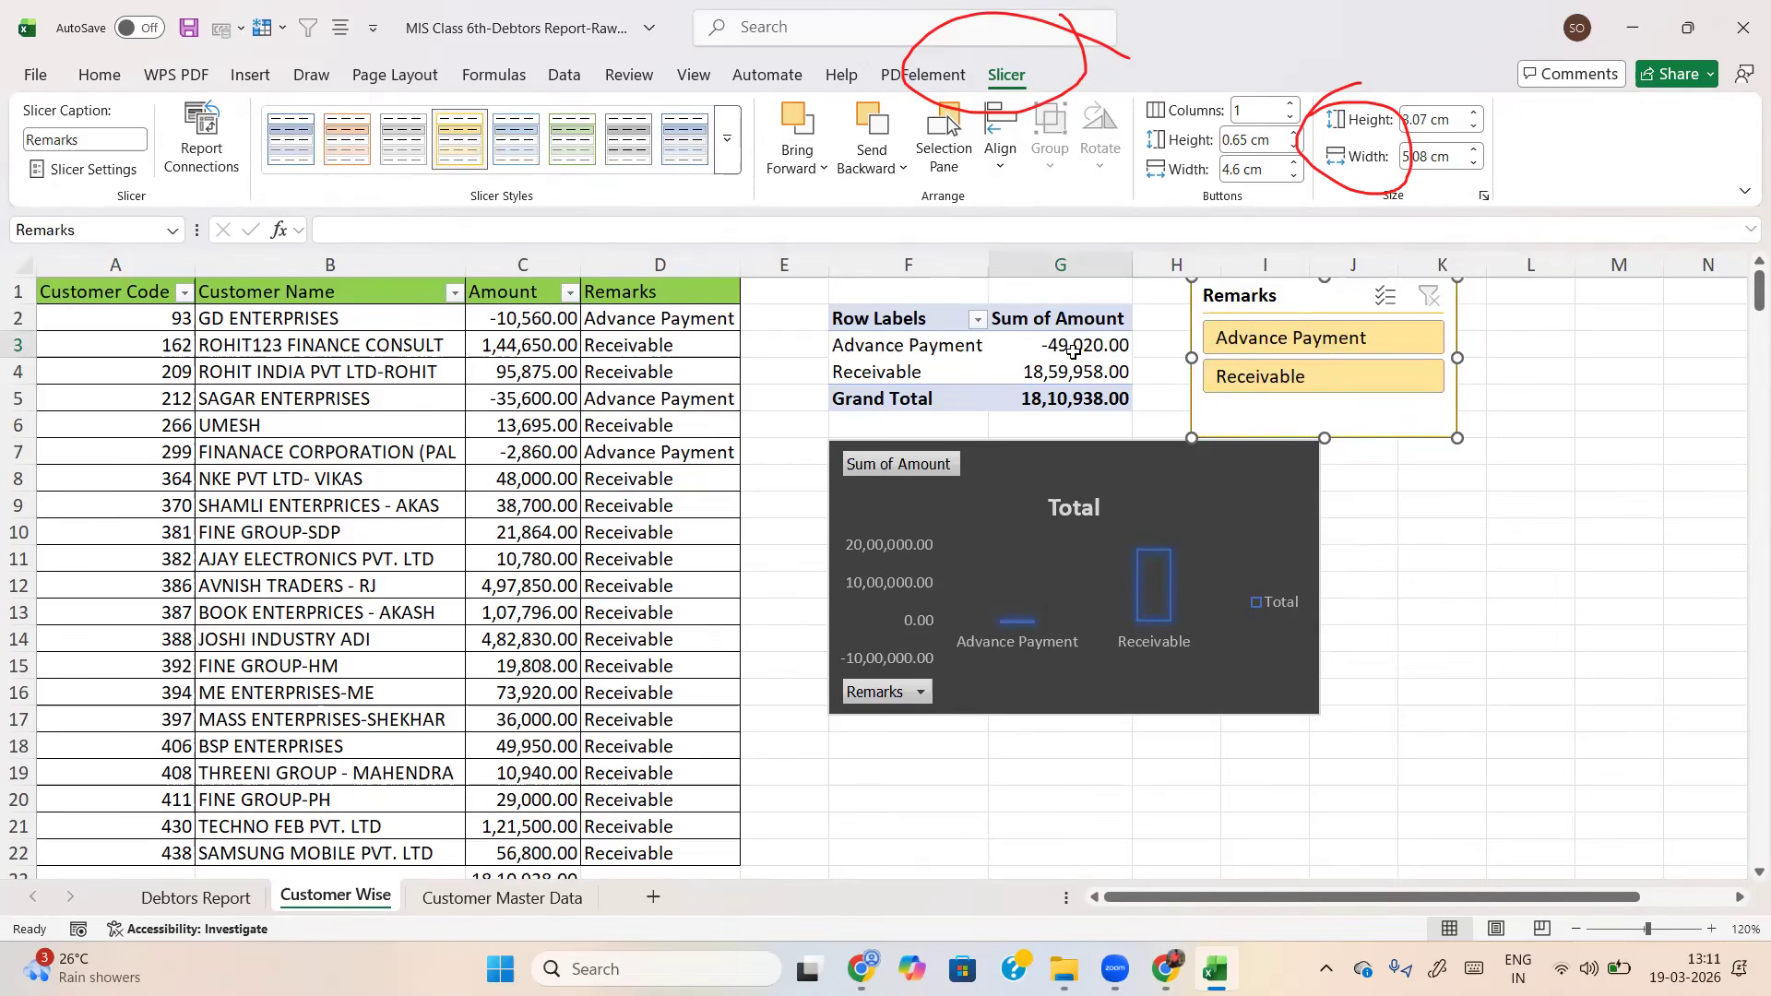
# Shorten the Remarks slicer to about 2.77 cm high, and test its Receivable and Advance Payment filters before clearing them
pyautogui.moveTo(1324, 437); pyautogui.dragTo(1324, 425)
pyautogui.click(1290, 373)
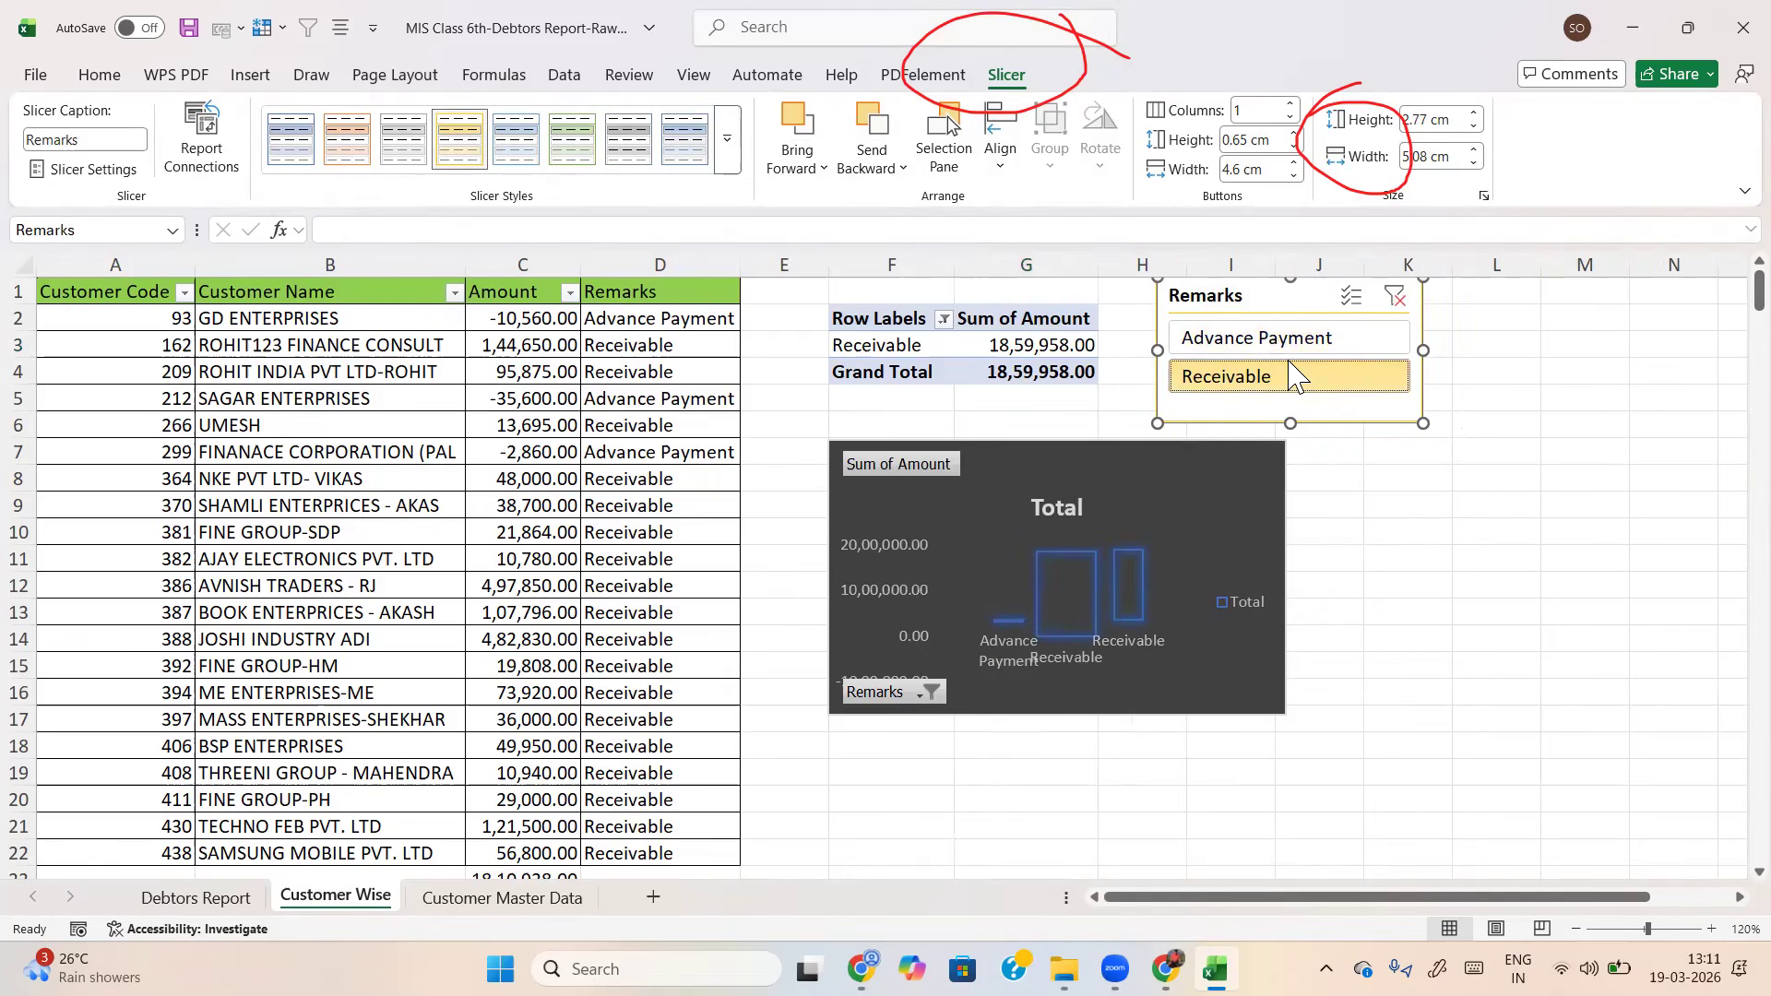
pyautogui.click(1288, 339)
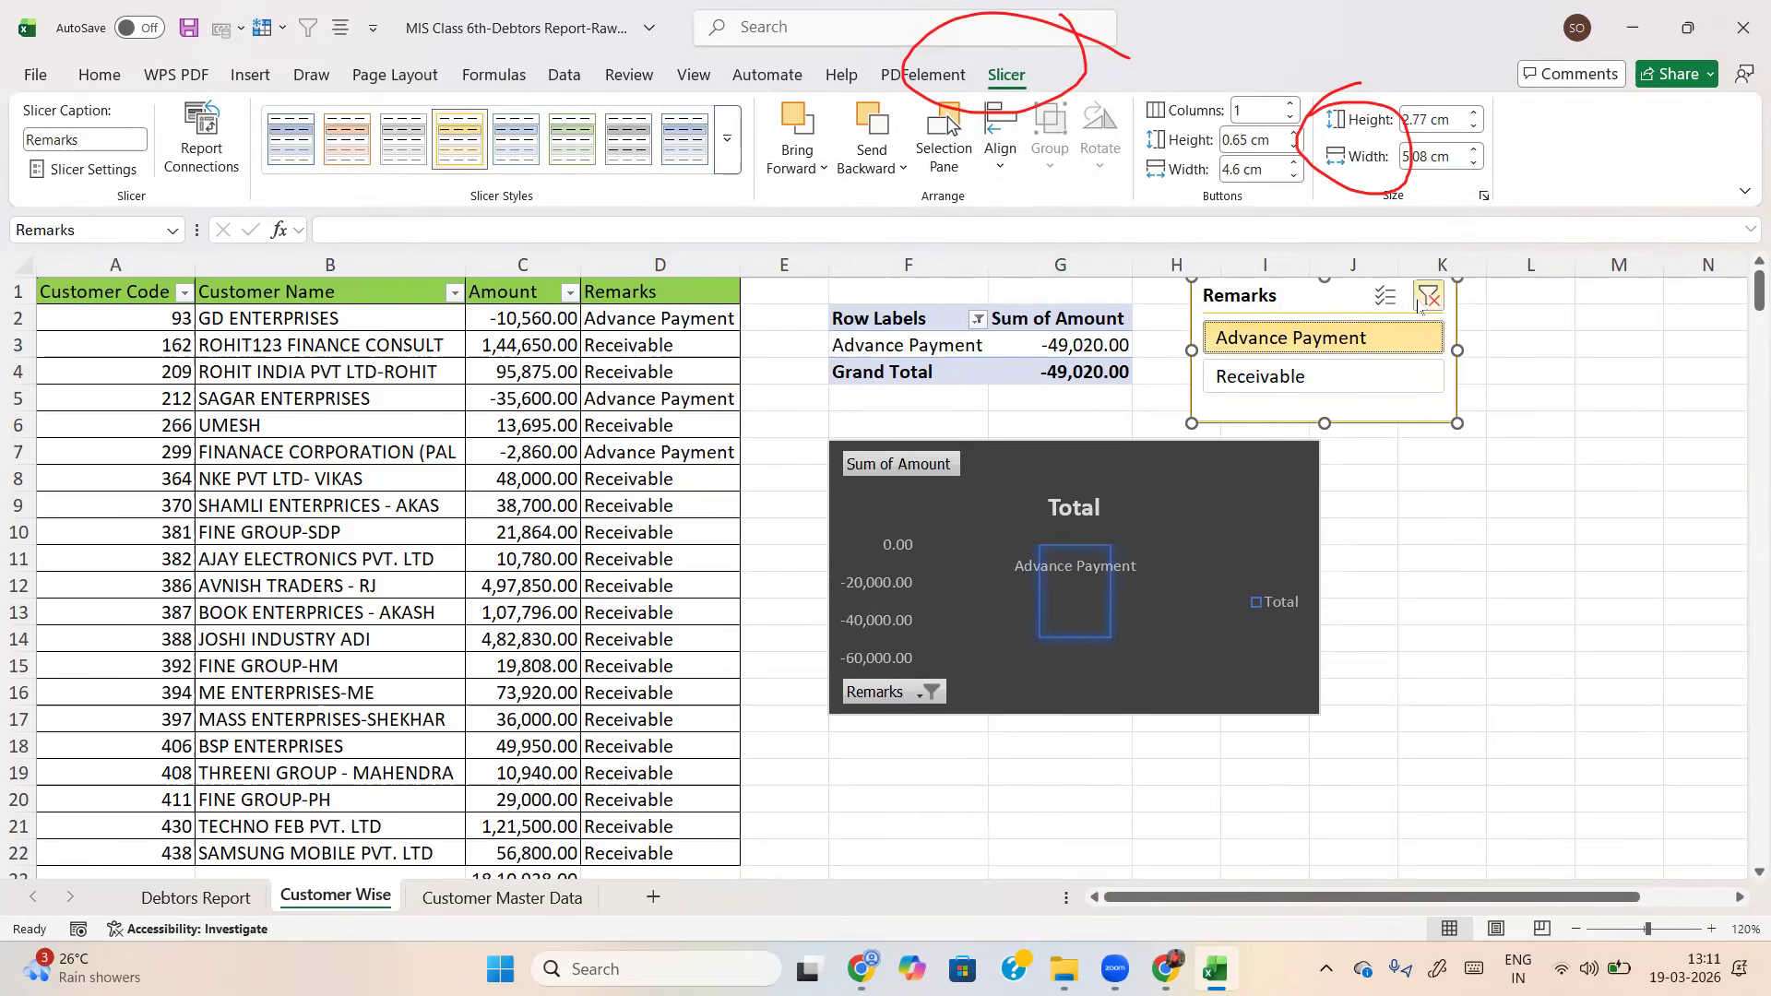
pyautogui.click(1428, 297)
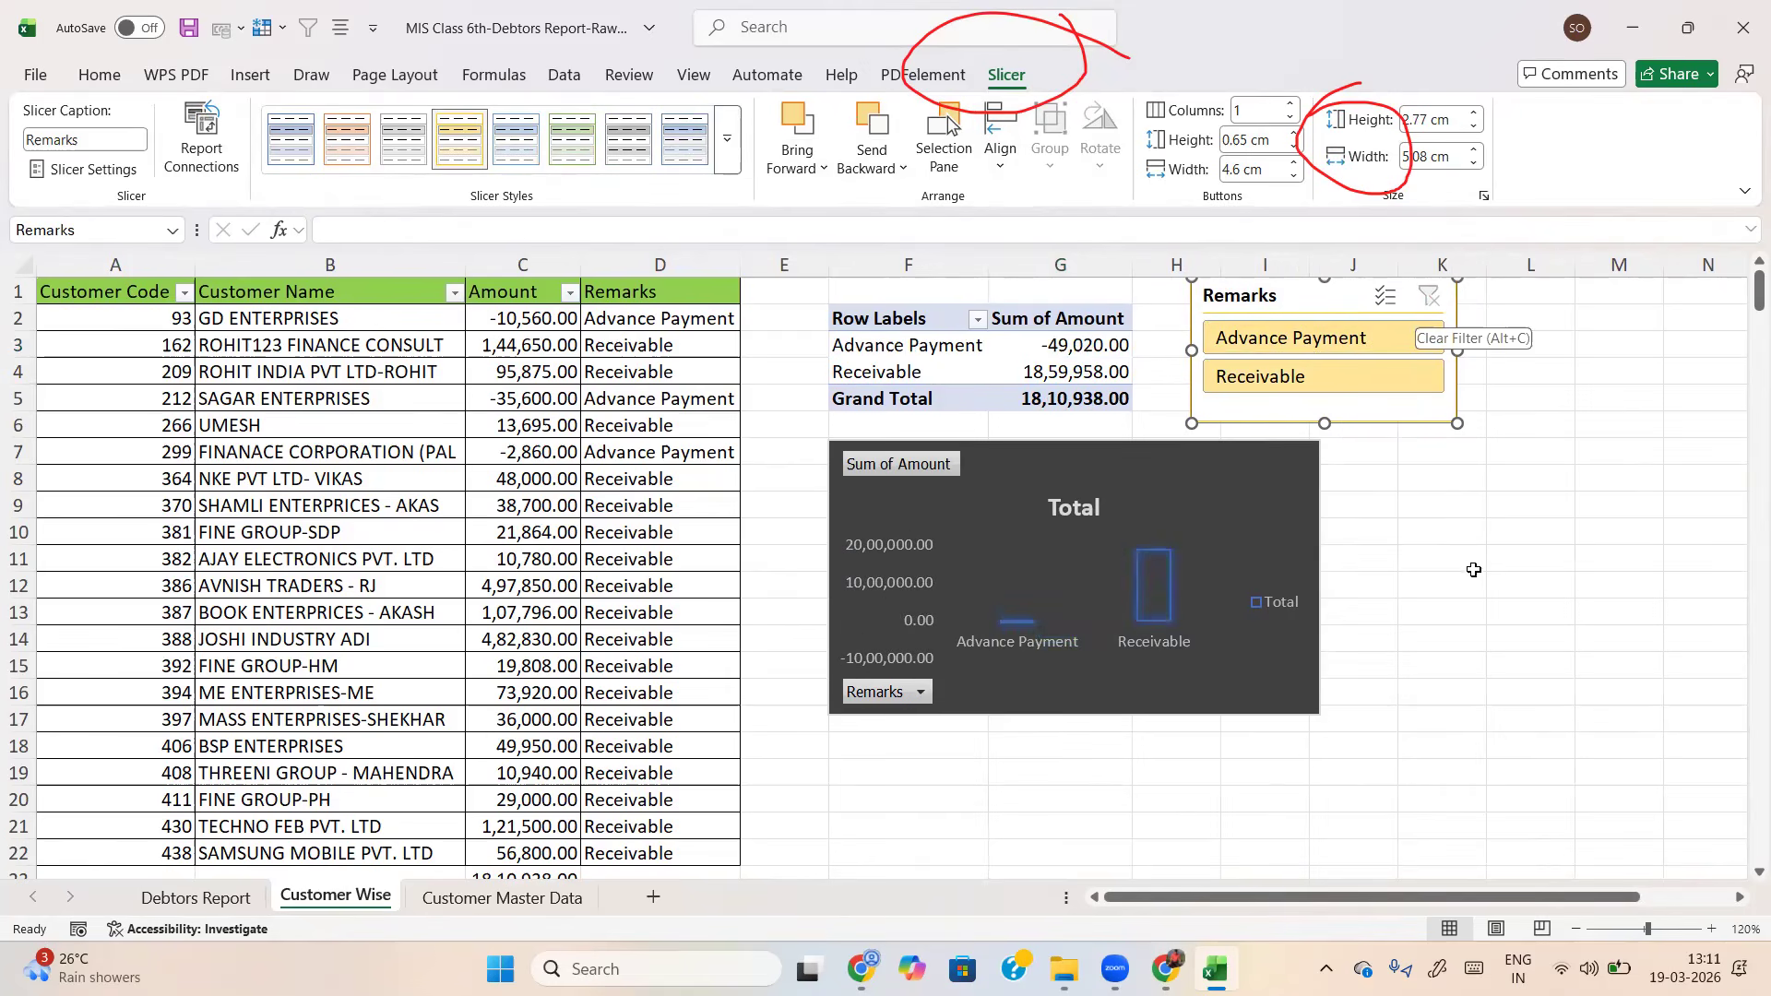
pyautogui.click(1476, 600)
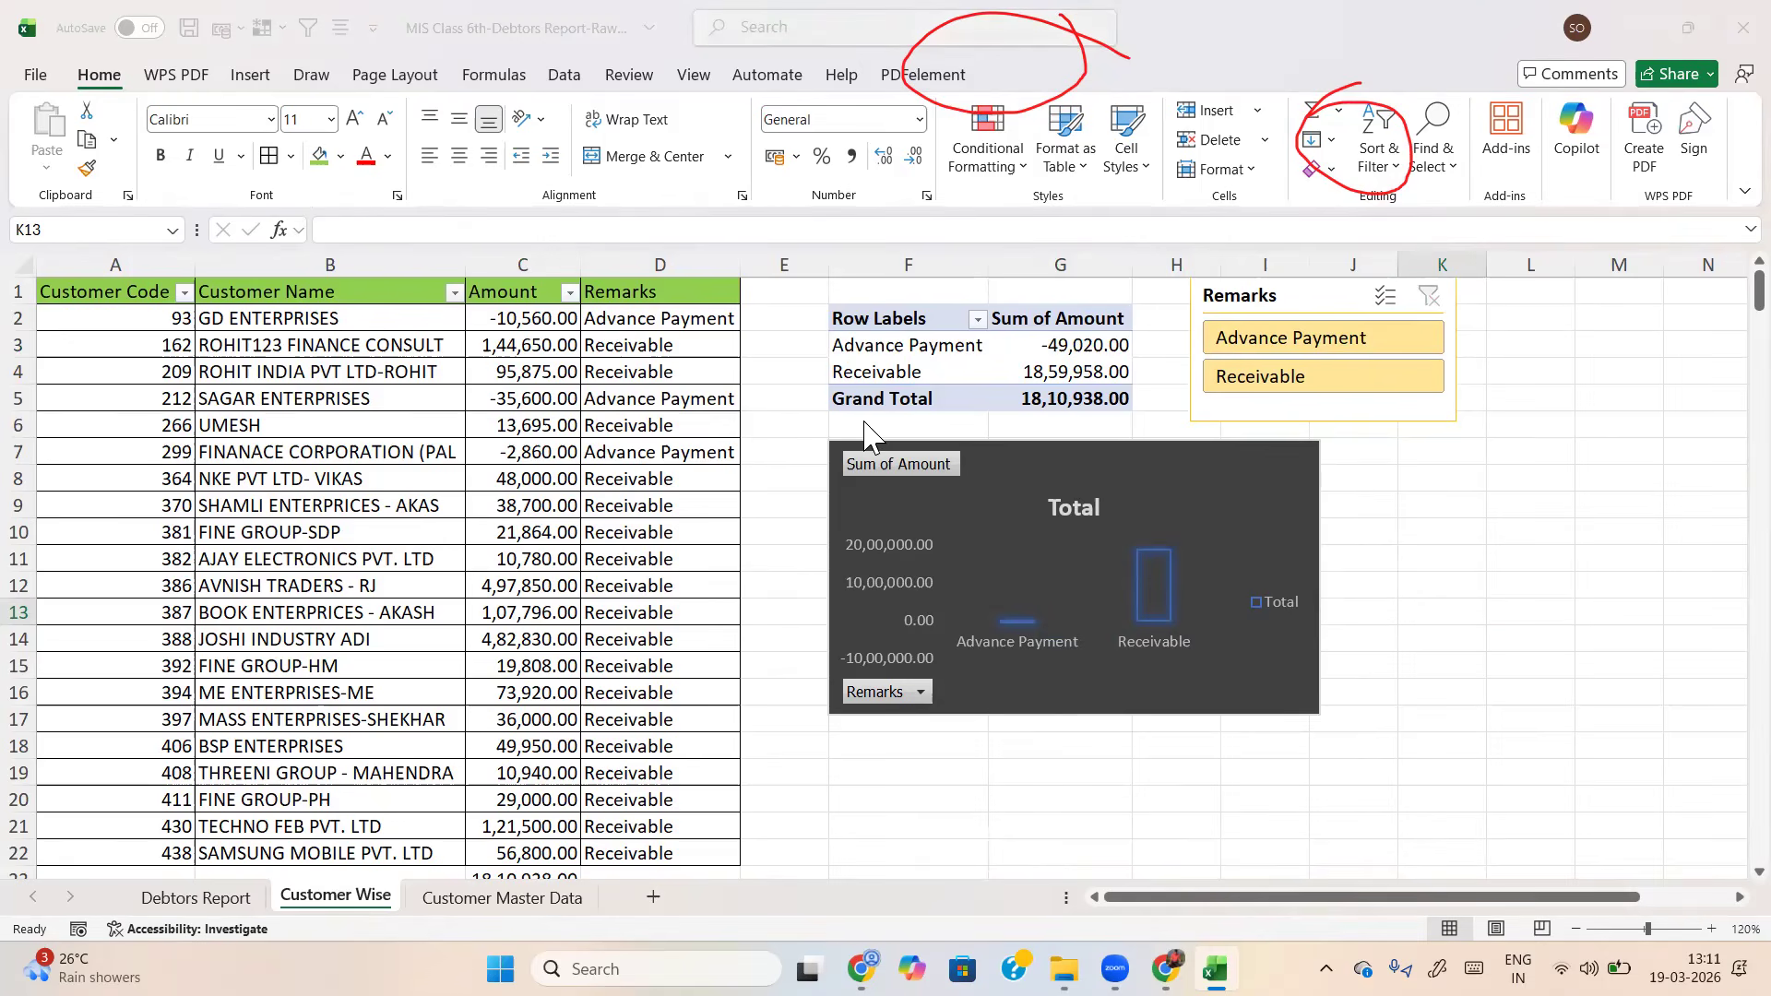
# Hide the gridlines on the Customer Wise worksheet, keeping the row and column headings displayed
pyautogui.click(427, 76)
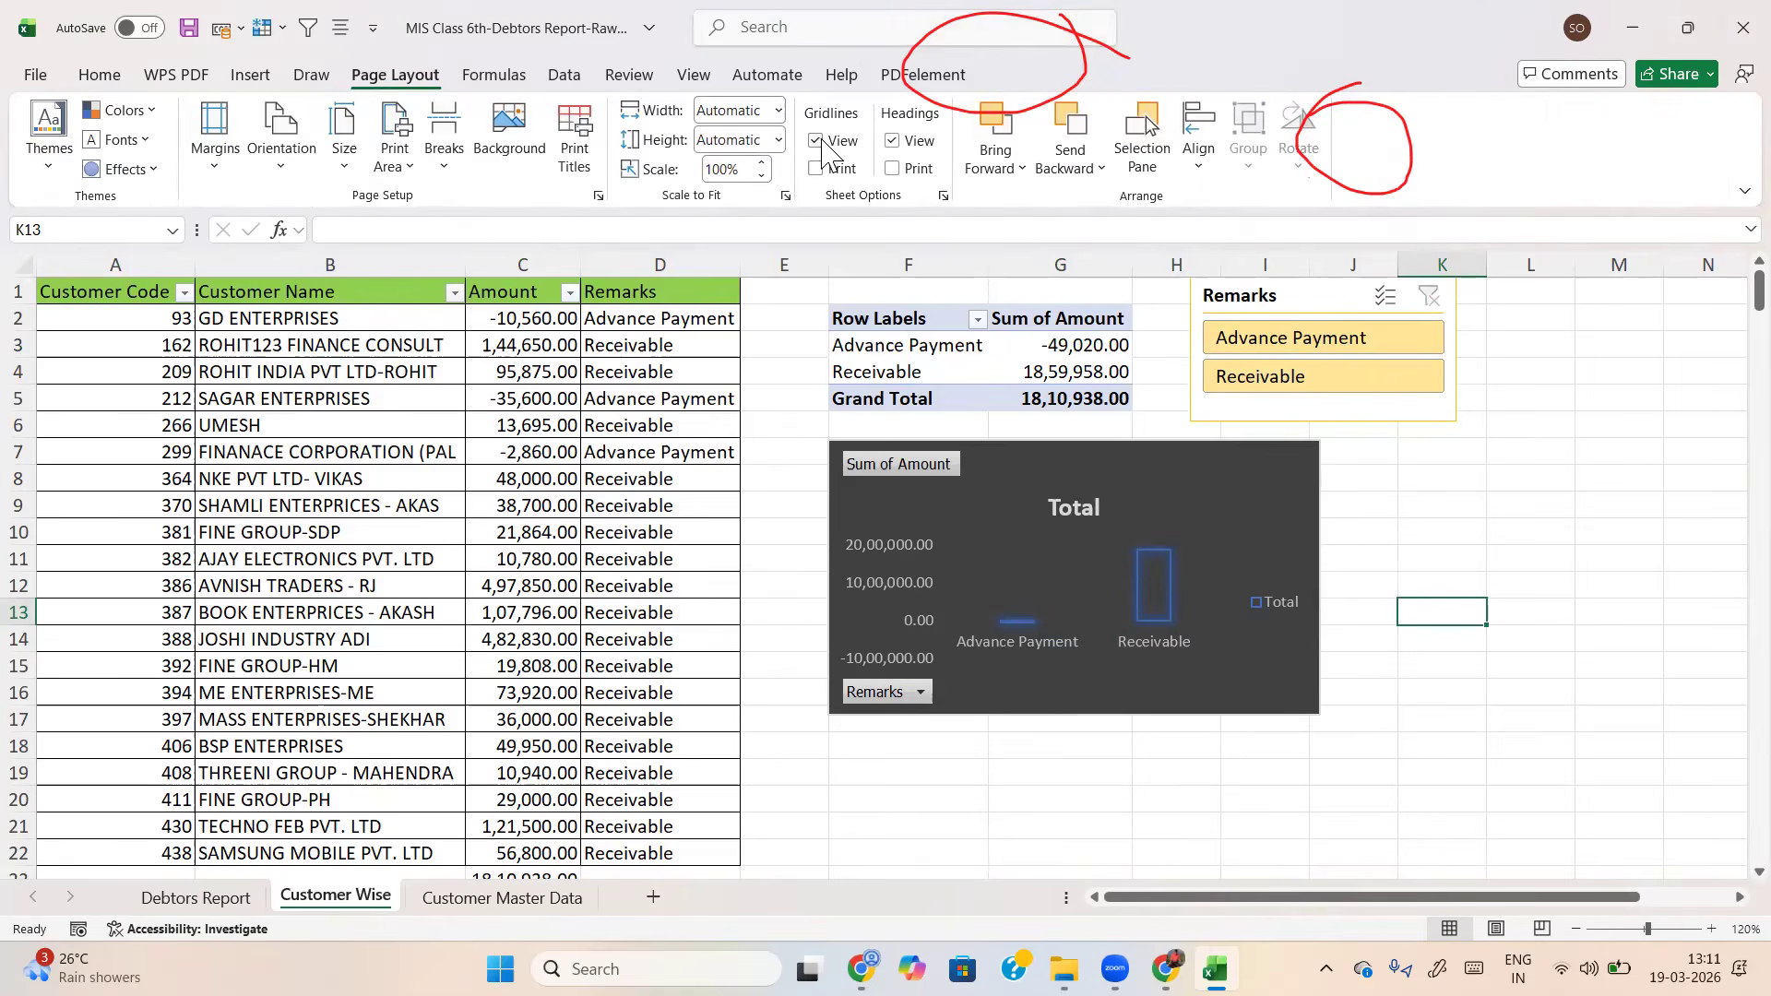
pyautogui.moveTo(447, 56)
pyautogui.mouseDown()
pyautogui.moveTo(277, 41)
pyautogui.moveTo(457, 33)
pyautogui.moveTo(392, 32)
pyautogui.mouseUp()
pyautogui.moveTo(847, 118)
pyautogui.mouseDown()
pyautogui.moveTo(812, 155)
pyautogui.moveTo(863, 118)
pyautogui.mouseUp()
pyautogui.moveTo(1421, 472); pyautogui.dragTo(1579, 415)
pyautogui.moveTo(1458, 549); pyautogui.dragTo(1622, 464)
pyautogui.moveTo(1516, 577); pyautogui.dragTo(1639, 499)
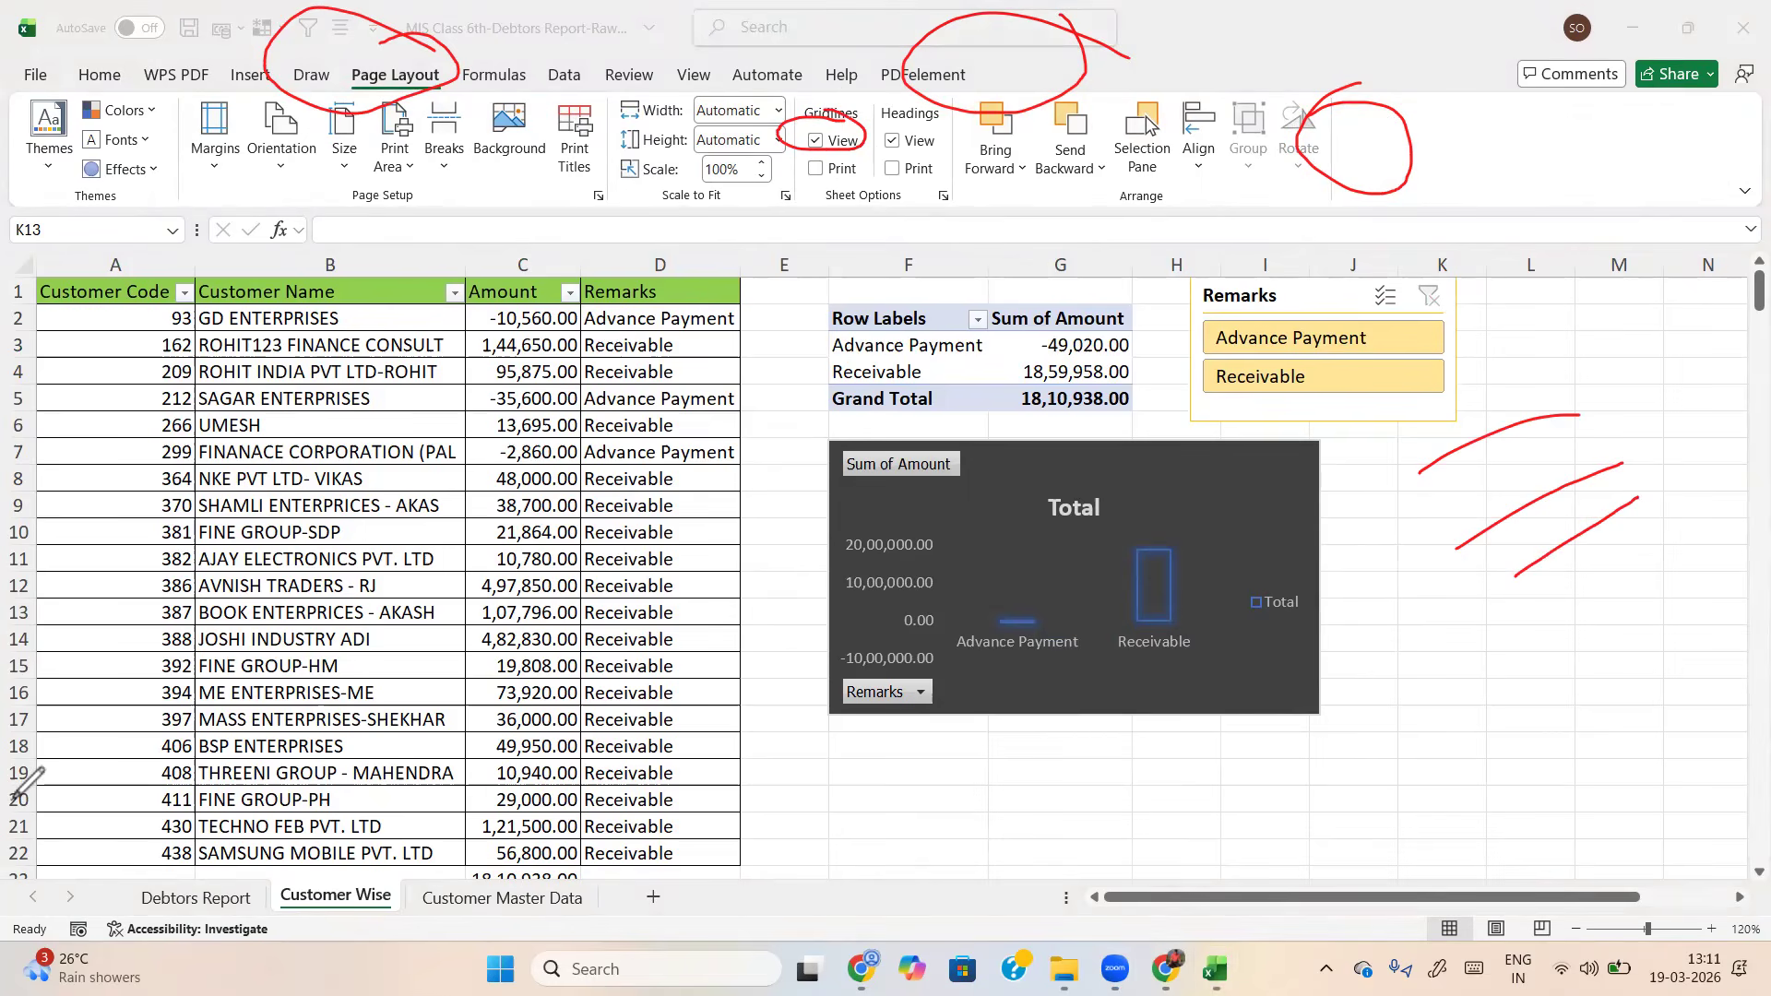
pyautogui.click(892, 140)
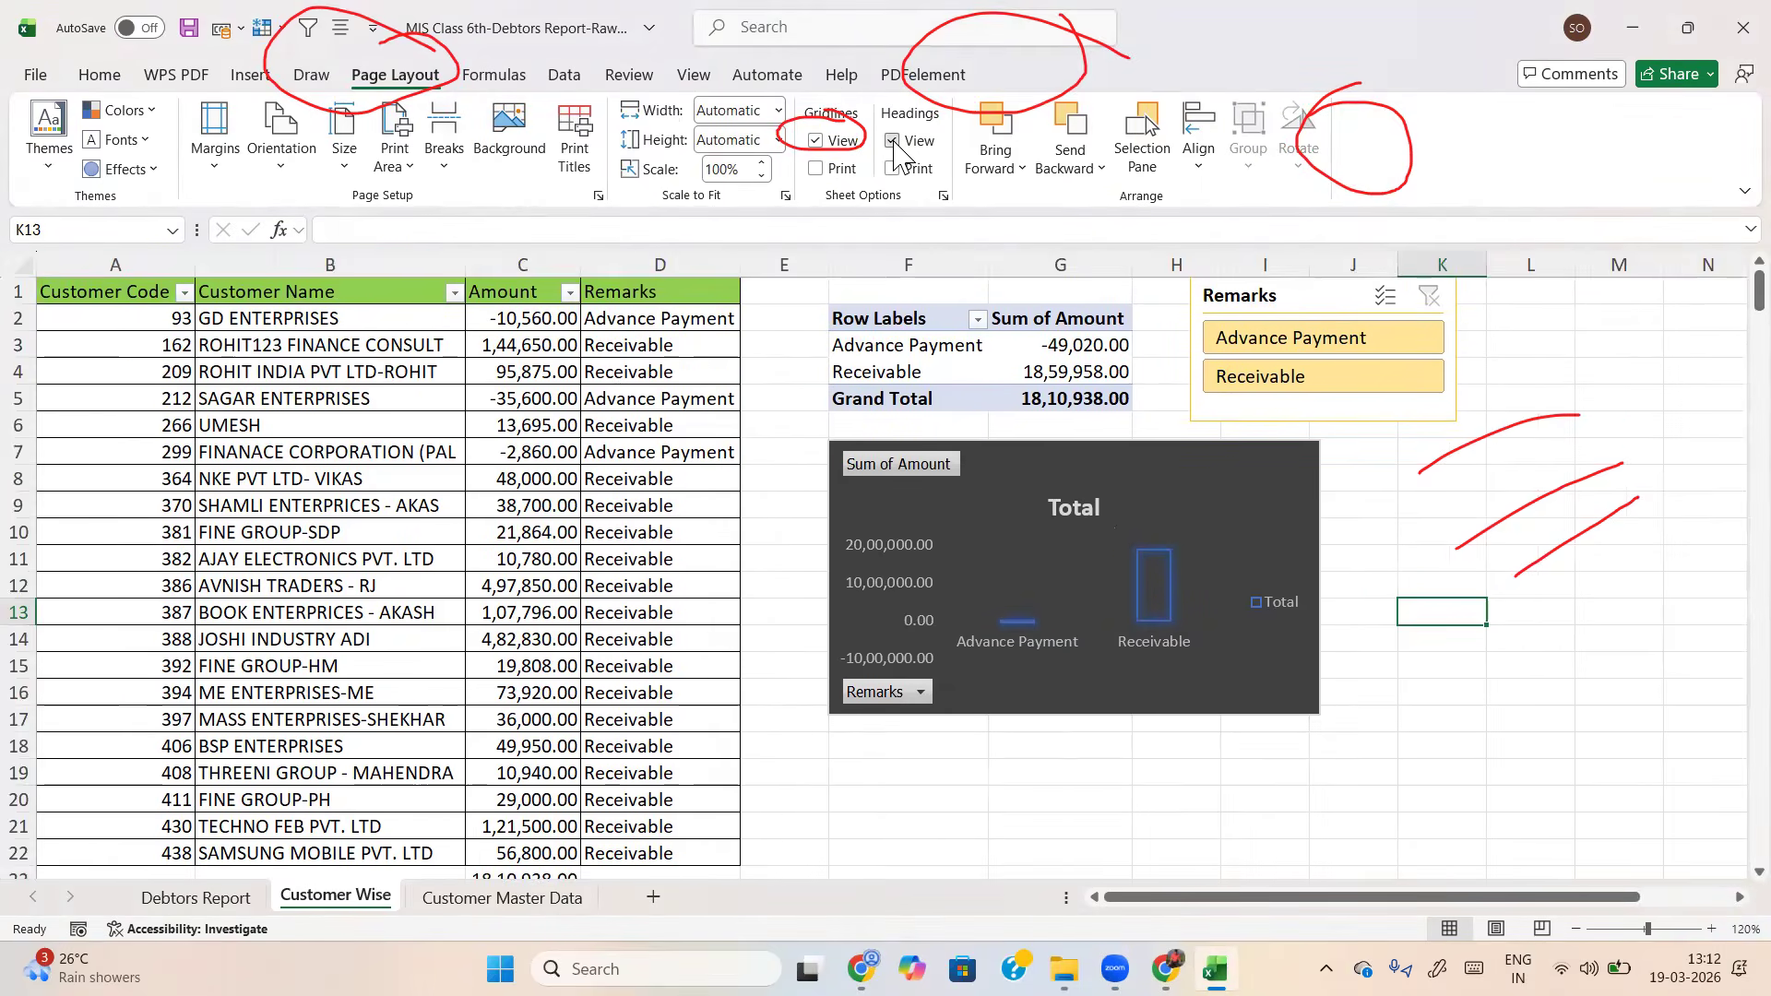
pyautogui.click(895, 147)
pyautogui.click(814, 148)
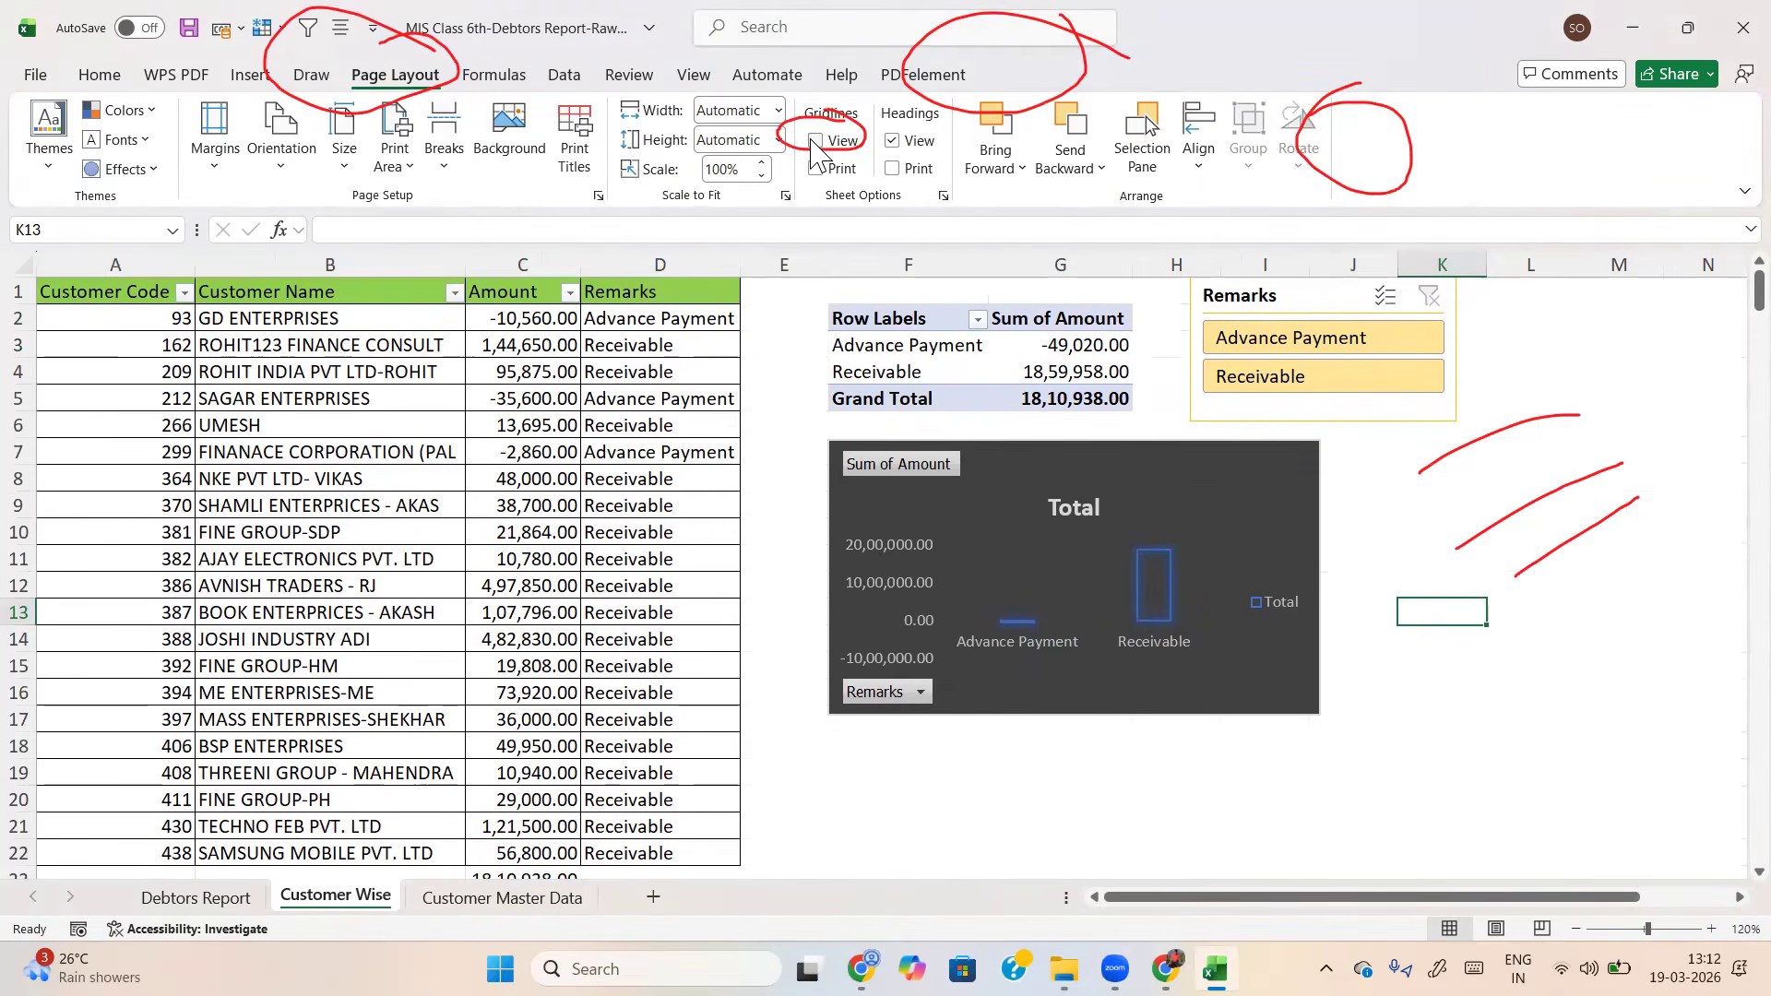
pyautogui.click(954, 782)
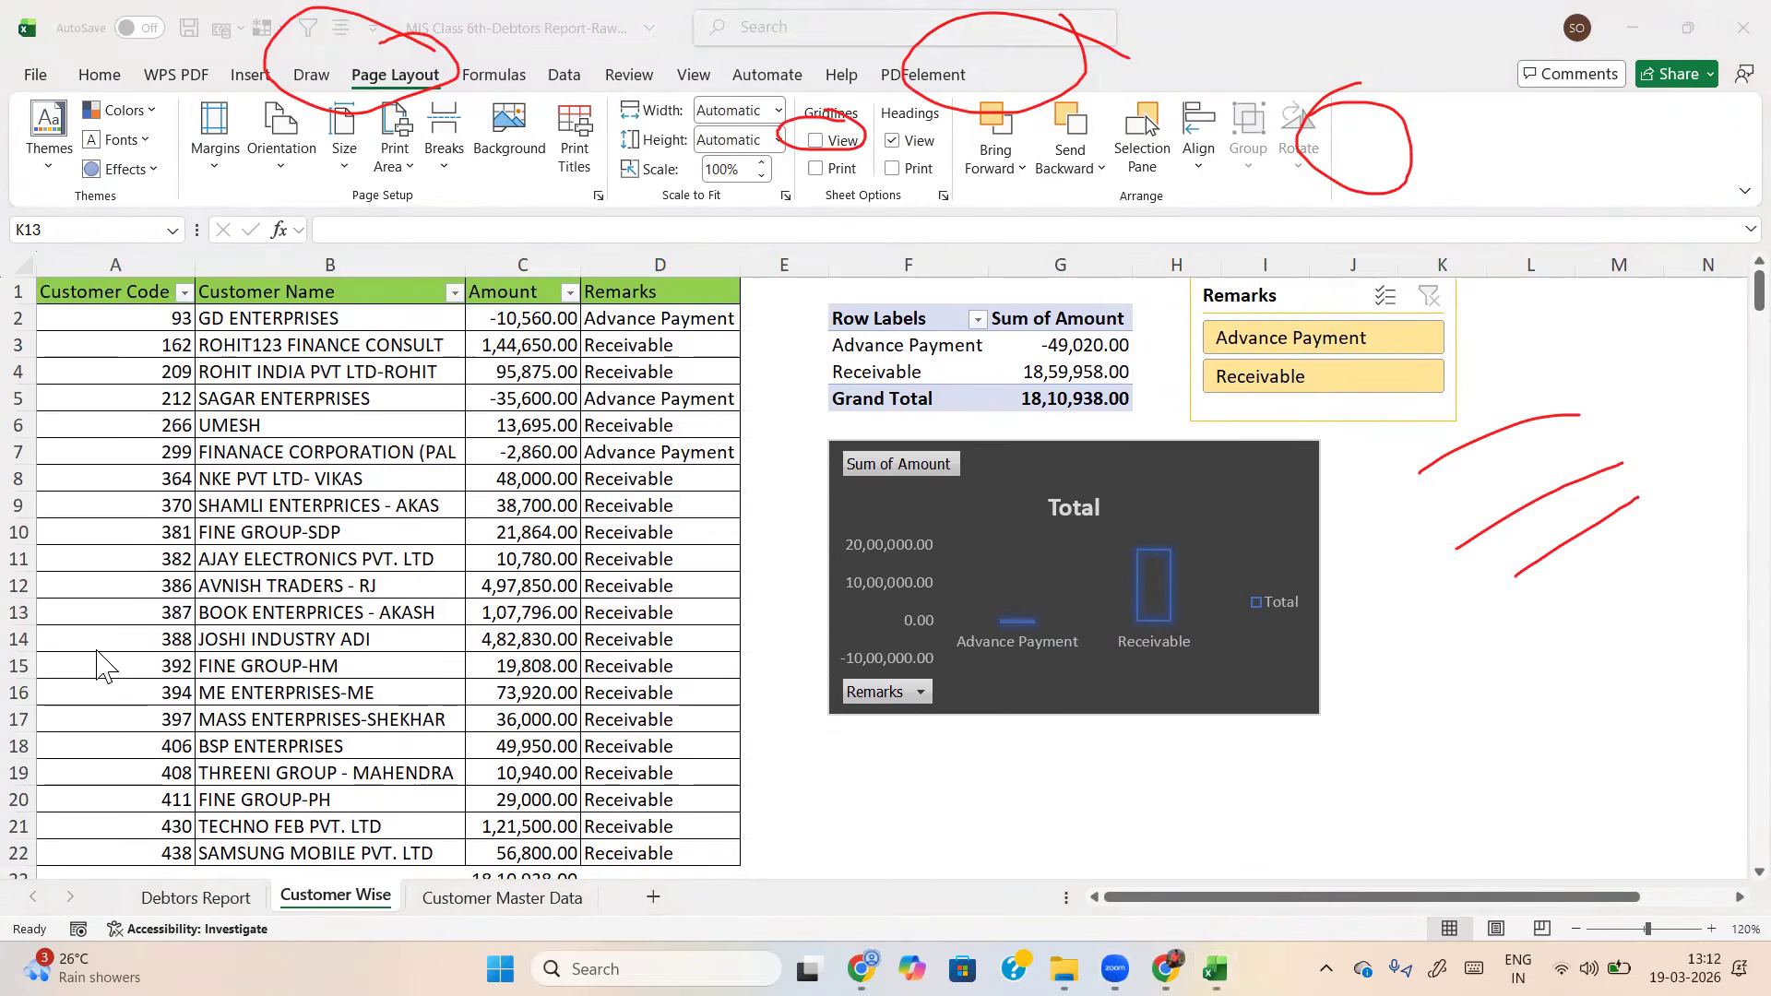
pyautogui.click(94, 685)
pyautogui.click(85, 761)
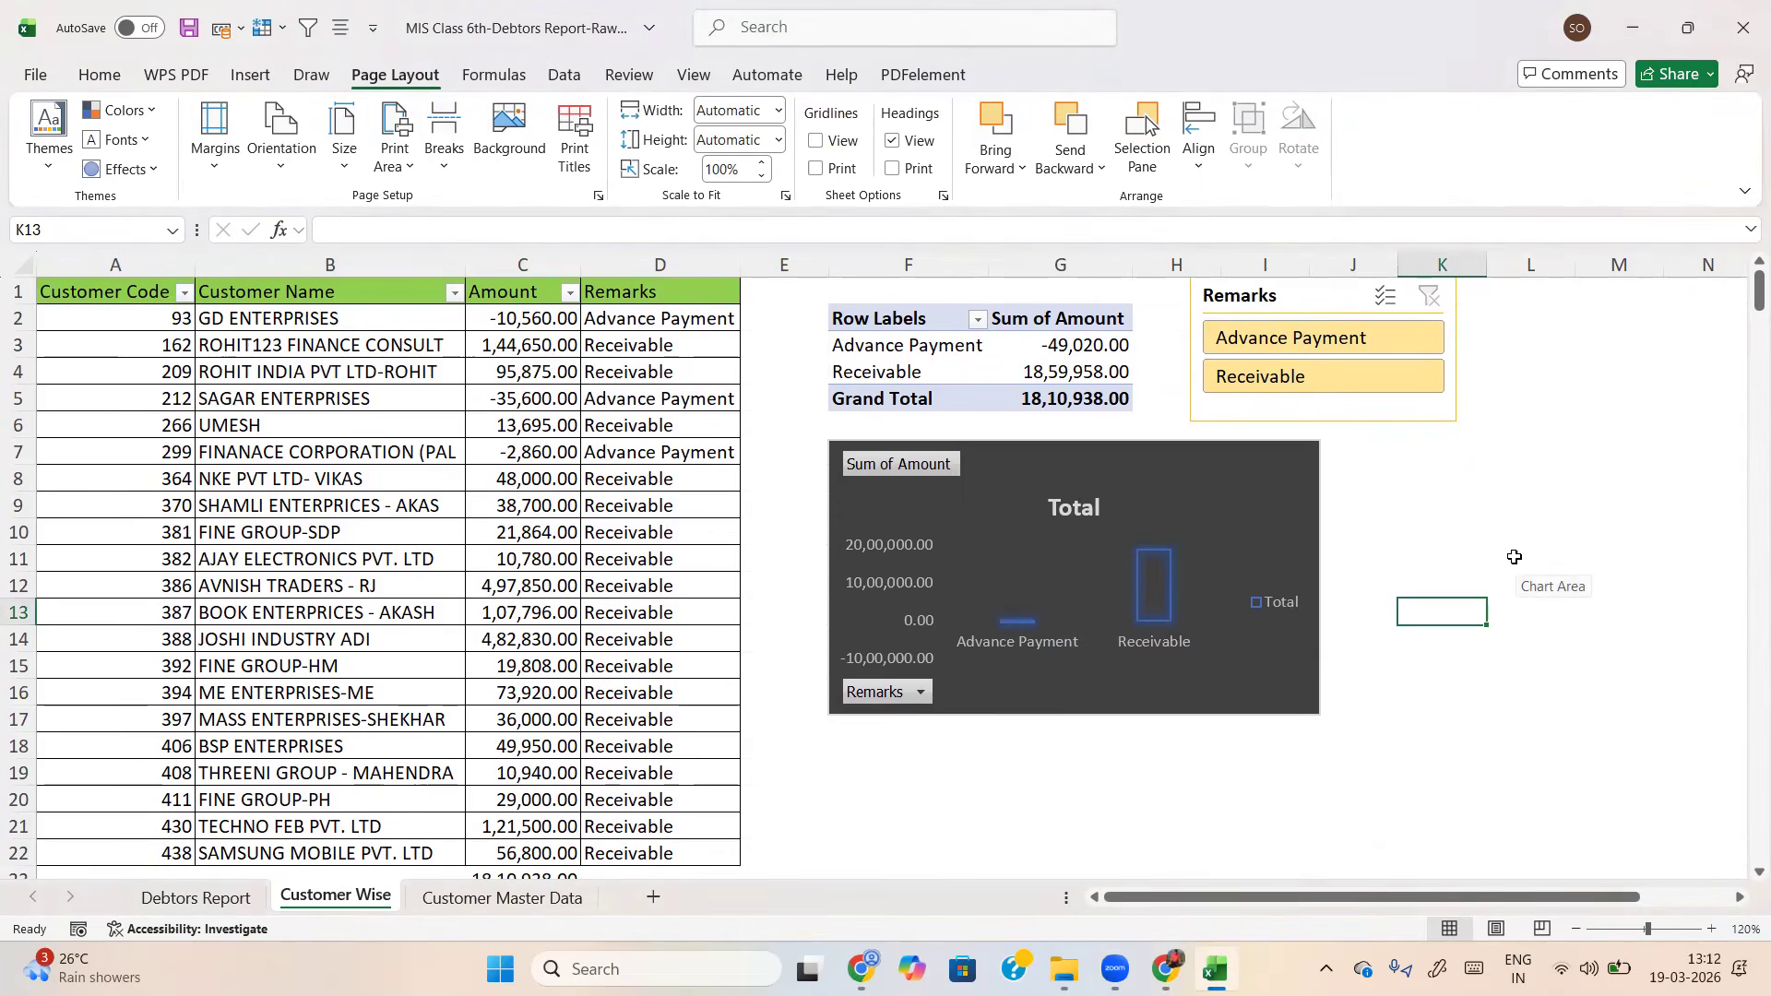
pyautogui.click(1296, 76)
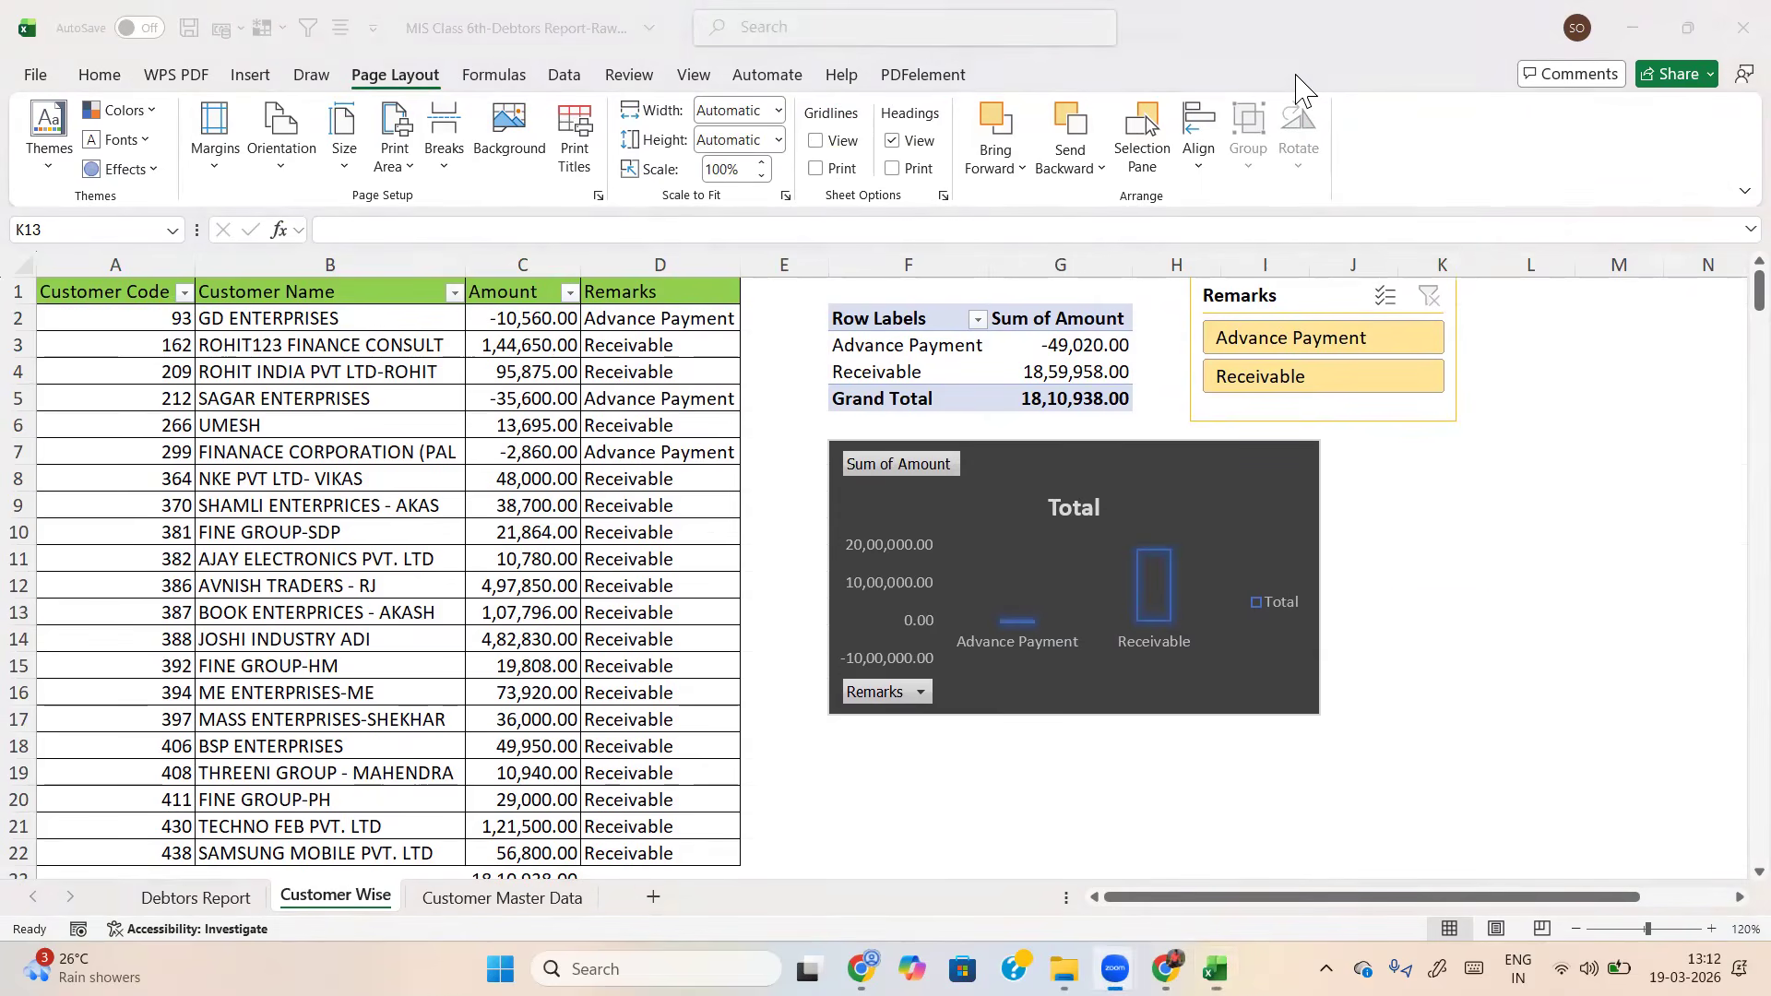